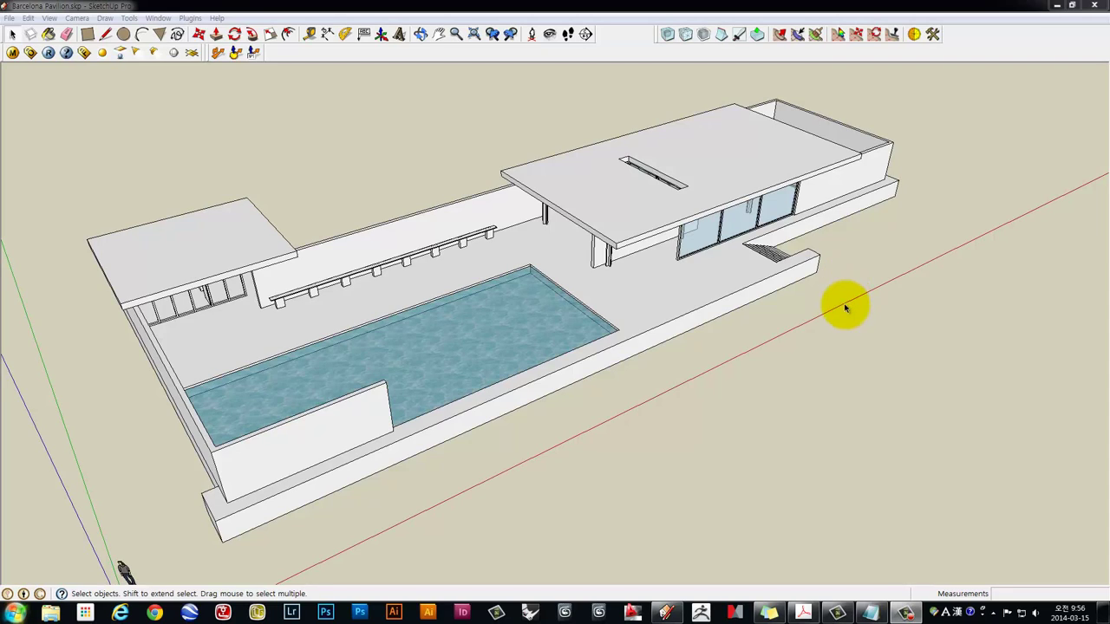
Orbit and zoom around the pavilion model toward its roof
mouse_move(846, 305)
middle_mouse_down()
mouse_move(568, 350)
mouse_move(719, 367)
mouse_move(659, 351)
middle_mouse_up()
middle_click_drag(385, 260, 567, 188)
mouse_move(636, 193)
middle_mouse_down()
mouse_move(441, 181)
mouse_move(595, 211)
mouse_move(540, 218)
mouse_move(703, 196)
middle_mouse_up()
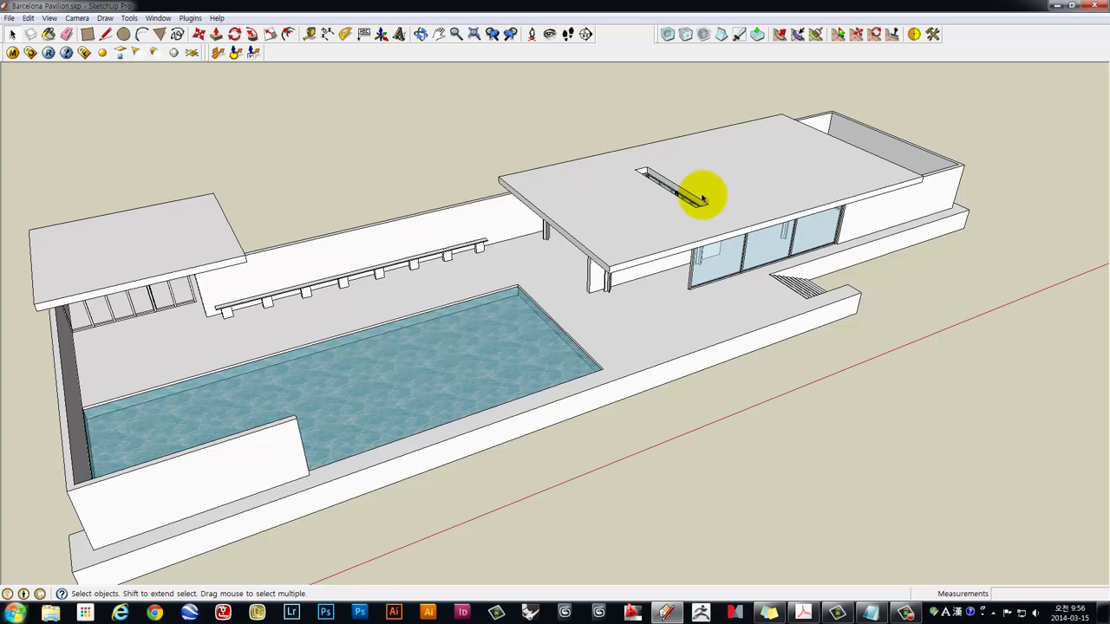
mouse_move(595, 193)
middle_mouse_down()
mouse_move(744, 183)
mouse_move(739, 209)
mouse_move(578, 240)
mouse_move(702, 257)
mouse_move(734, 280)
mouse_move(405, 262)
mouse_move(610, 335)
mouse_move(588, 276)
mouse_move(548, 263)
mouse_move(555, 270)
mouse_move(508, 191)
mouse_move(511, 168)
mouse_move(479, 218)
mouse_move(486, 231)
mouse_move(488, 182)
mouse_move(532, 309)
mouse_move(545, 216)
mouse_move(570, 178)
mouse_move(589, 243)
mouse_move(601, 181)
mouse_move(701, 248)
mouse_move(670, 243)
mouse_move(709, 257)
mouse_move(664, 258)
mouse_move(685, 255)
mouse_move(636, 237)
mouse_move(641, 248)
mouse_move(778, 280)
middle_mouse_up()
scroll(620, 335, "up", 3)
scroll(619, 334, "up", 3)
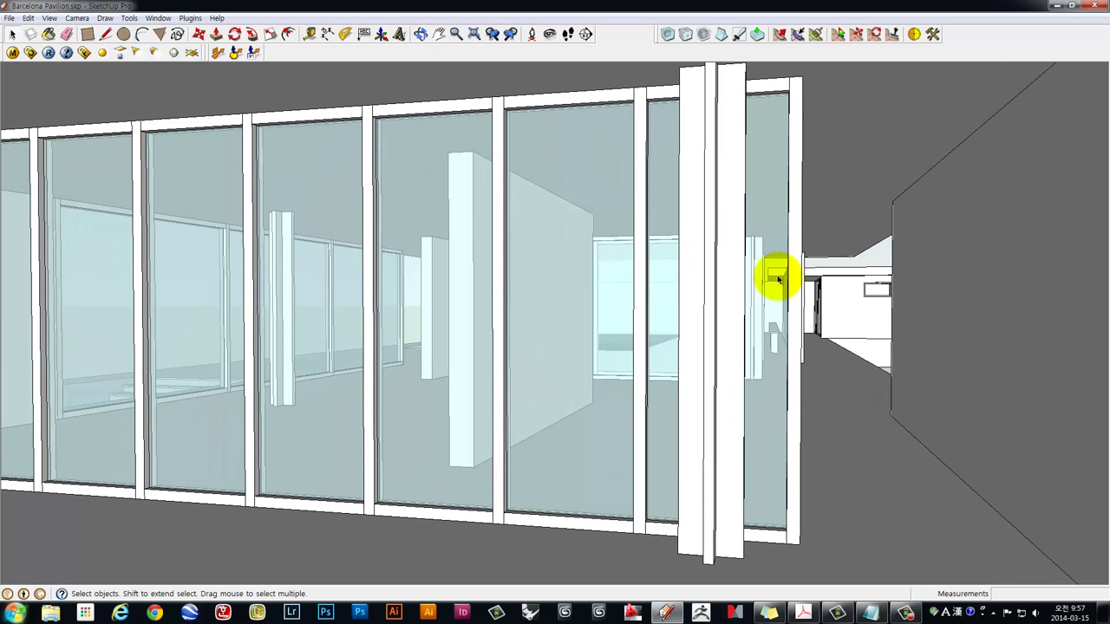
scroll(778, 279, "down", 1)
scroll(778, 279, "up", 2)
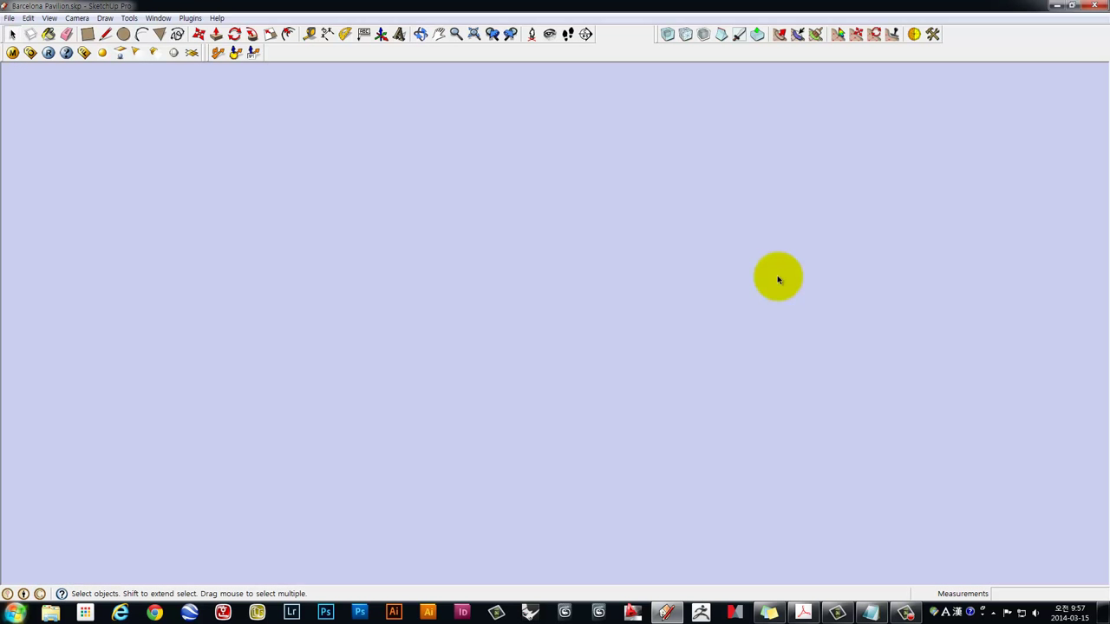
Close in along the pavilion until the view faces the glass wall under the roof
middle_click_drag(778, 279, 690, 467)
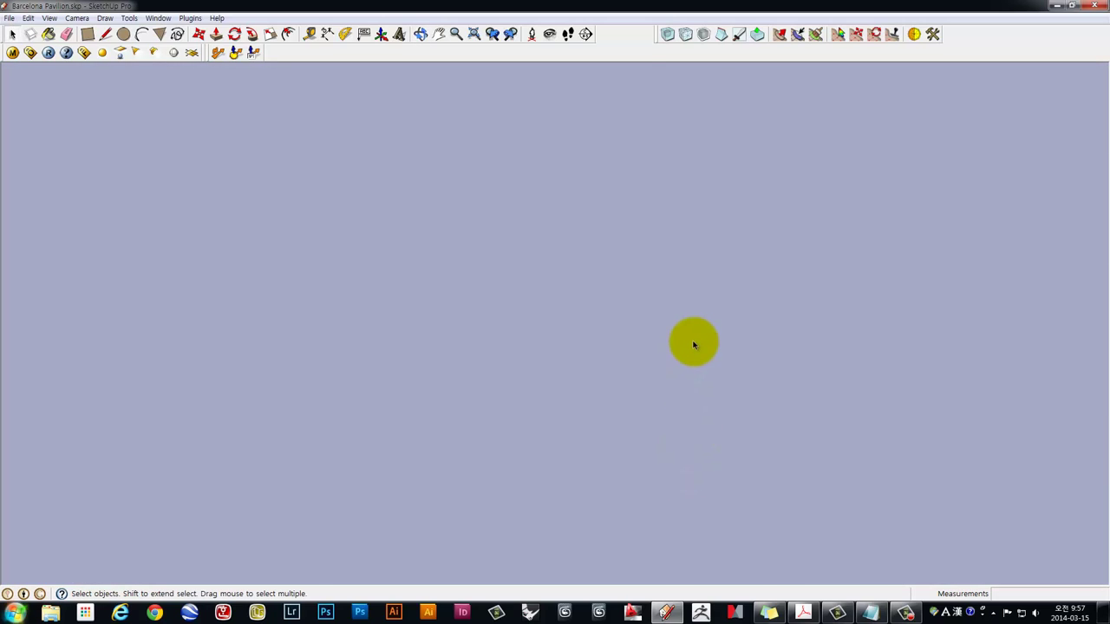
scroll(704, 337, "down", 3)
mouse_move(706, 334)
middle_mouse_down()
mouse_move(488, 376)
mouse_move(485, 359)
mouse_move(515, 472)
mouse_move(657, 422)
mouse_move(632, 290)
mouse_move(603, 320)
middle_mouse_up()
scroll(515, 472, "up", 2)
scroll(608, 441, "up", 3)
scroll(607, 441, "up", 2)
scroll(633, 460, "up", 2)
scroll(603, 320, "down", 3)
mouse_move(633, 355)
middle_mouse_down()
mouse_move(641, 300)
mouse_move(613, 266)
mouse_move(607, 285)
mouse_move(634, 278)
middle_mouse_up()
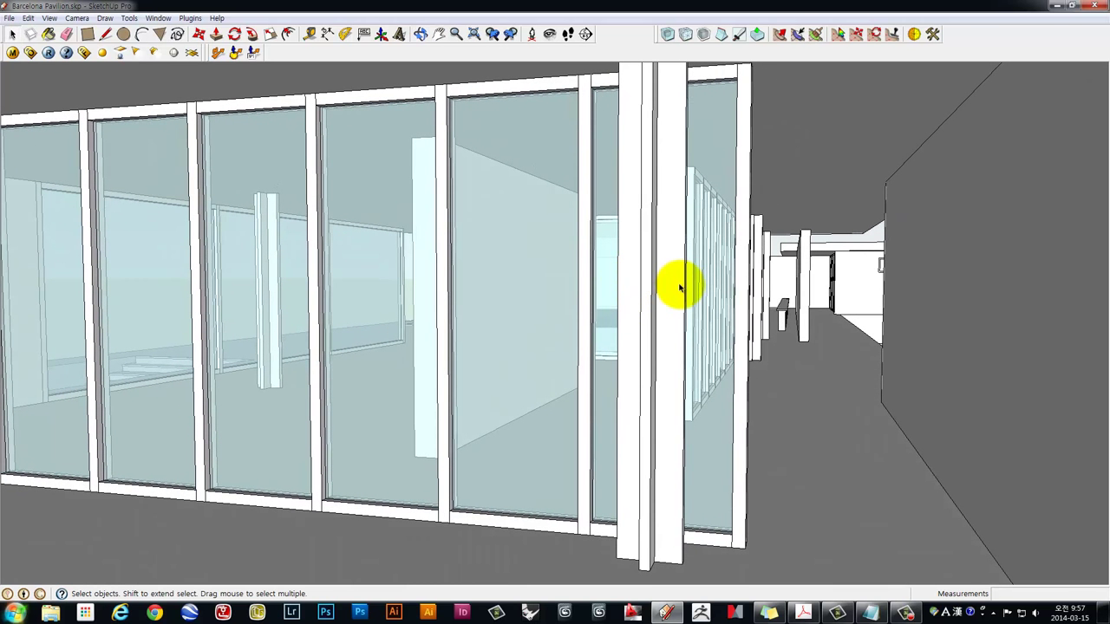
Activate the Camera's Field of View tool, currently reading 35 degrees
left_click(78, 18)
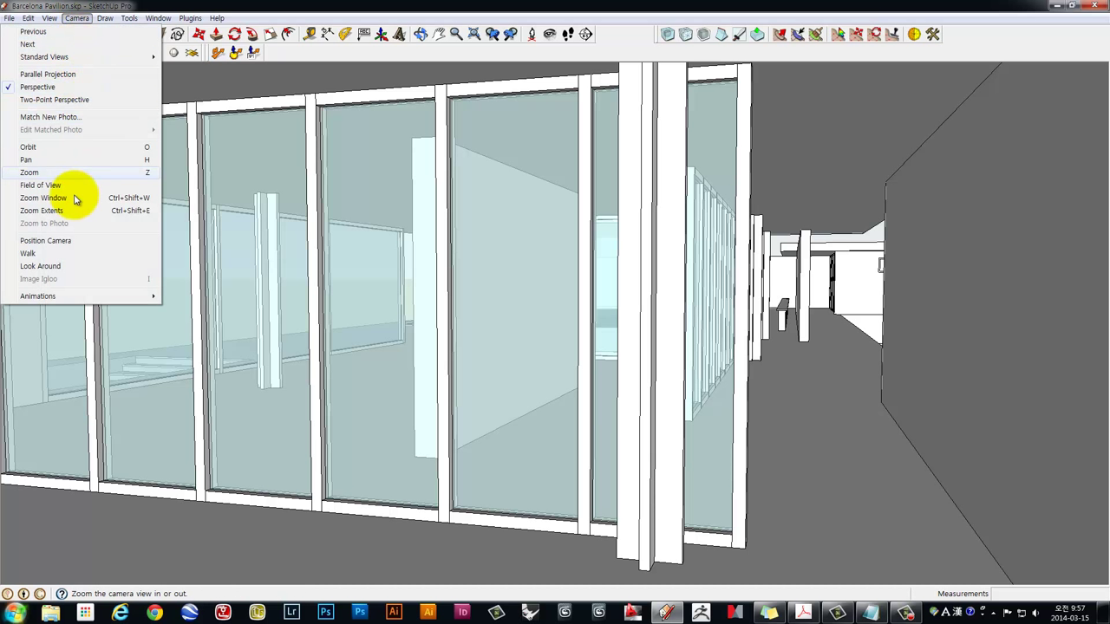
left_click(48, 186)
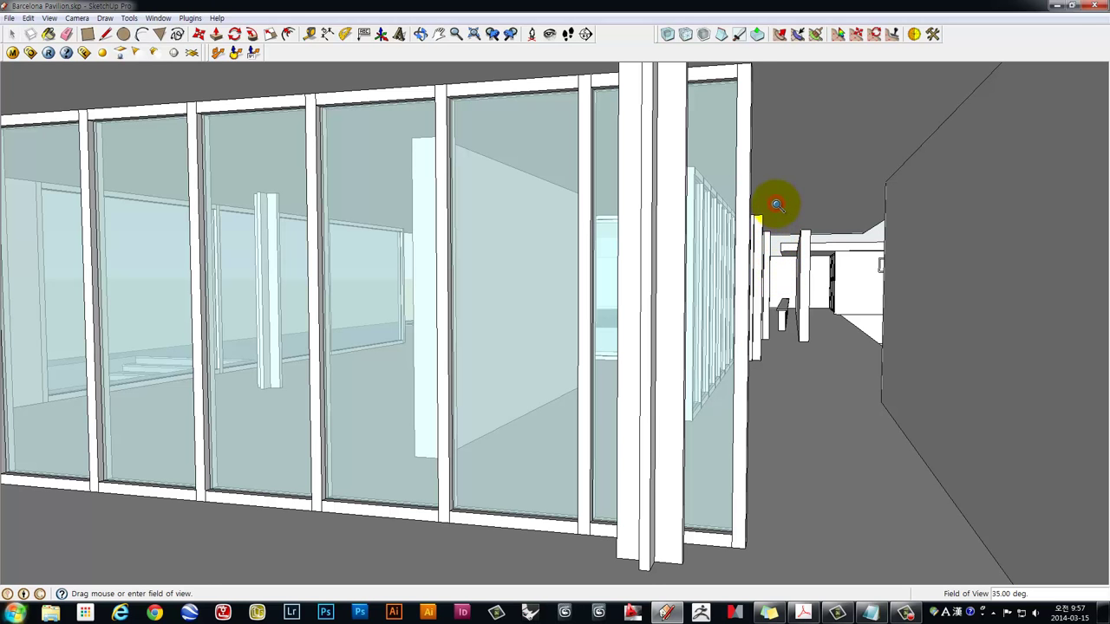
Widen the field of view to about 60 degrees while zooming out on the glass wall
left_click_drag(777, 204, 782, 261)
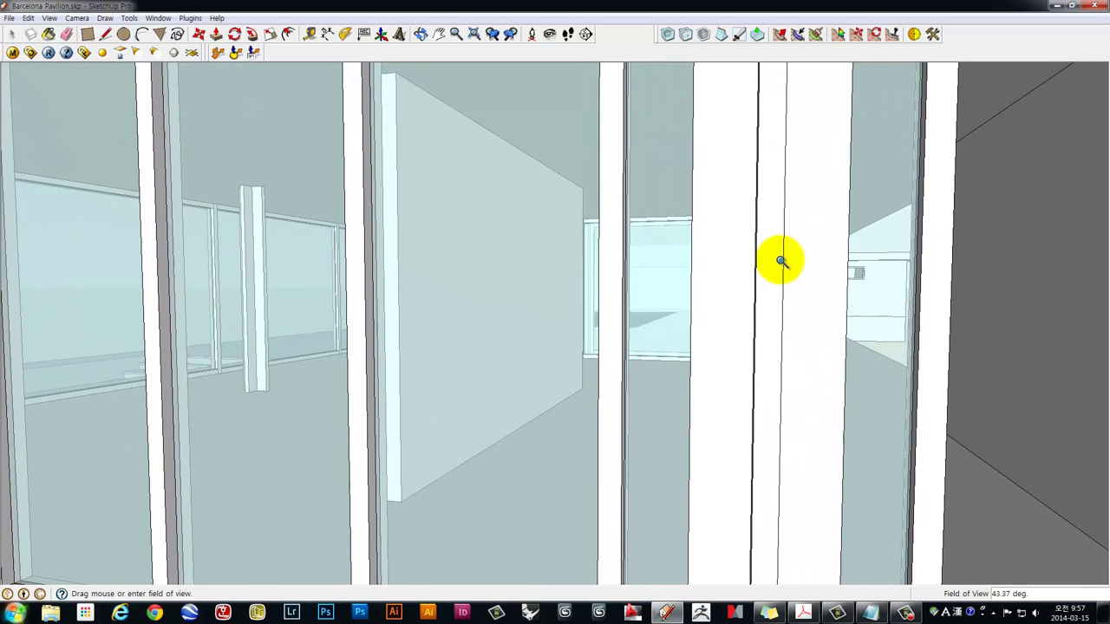
middle_click_drag(639, 253, 643, 237)
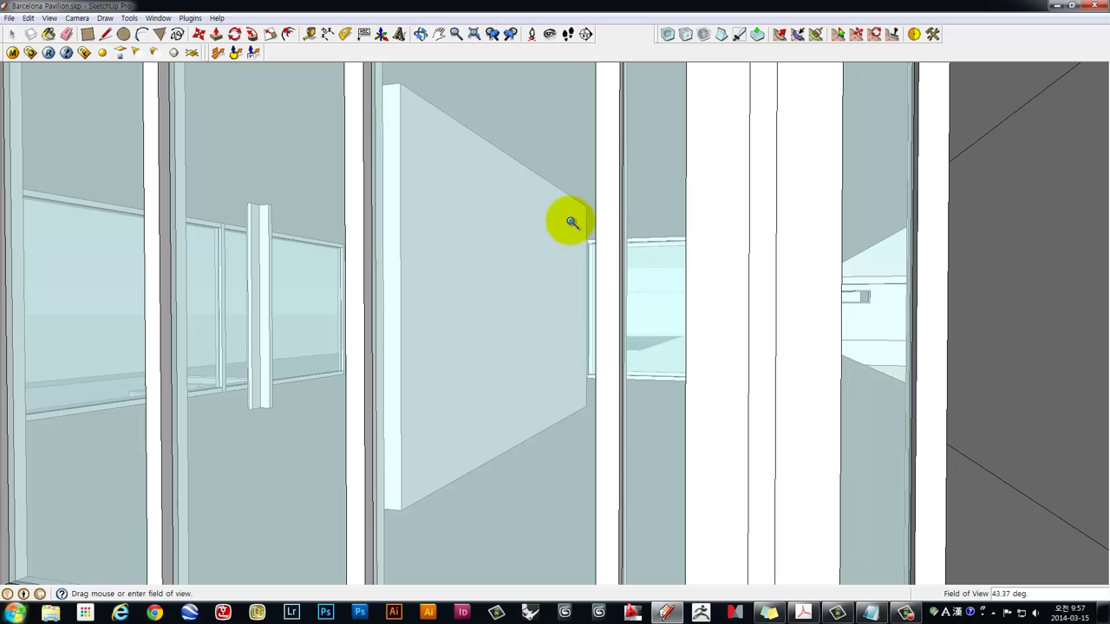
scroll(607, 222, "down", 2)
scroll(611, 221, "down", 2)
scroll(611, 222, "down", 2)
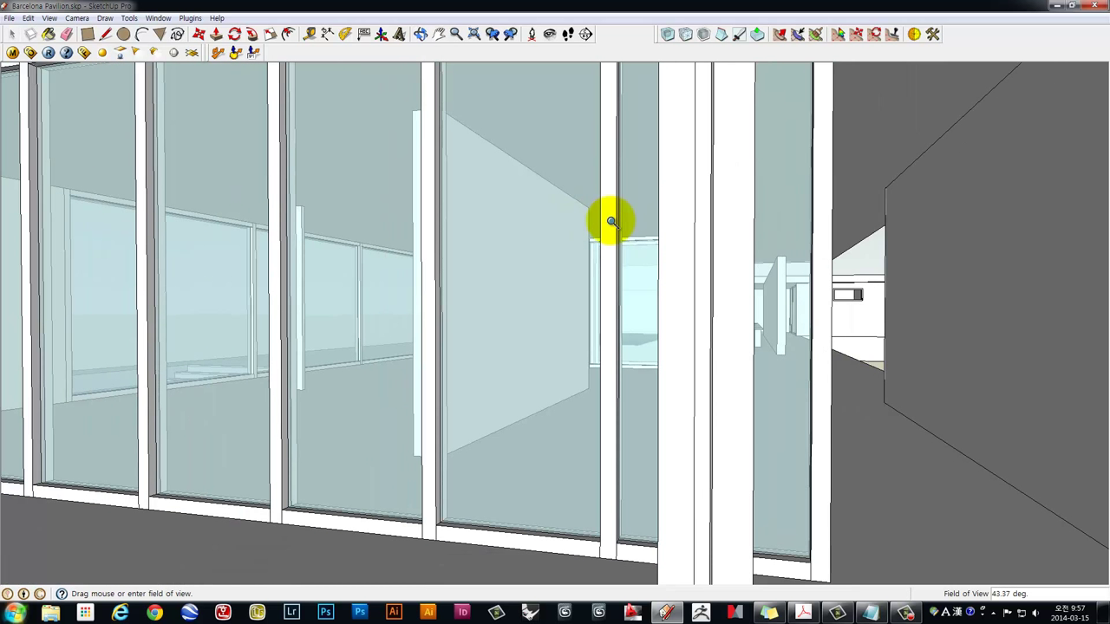
scroll(611, 222, "down", 2)
middle_click_drag(670, 212, 644, 300)
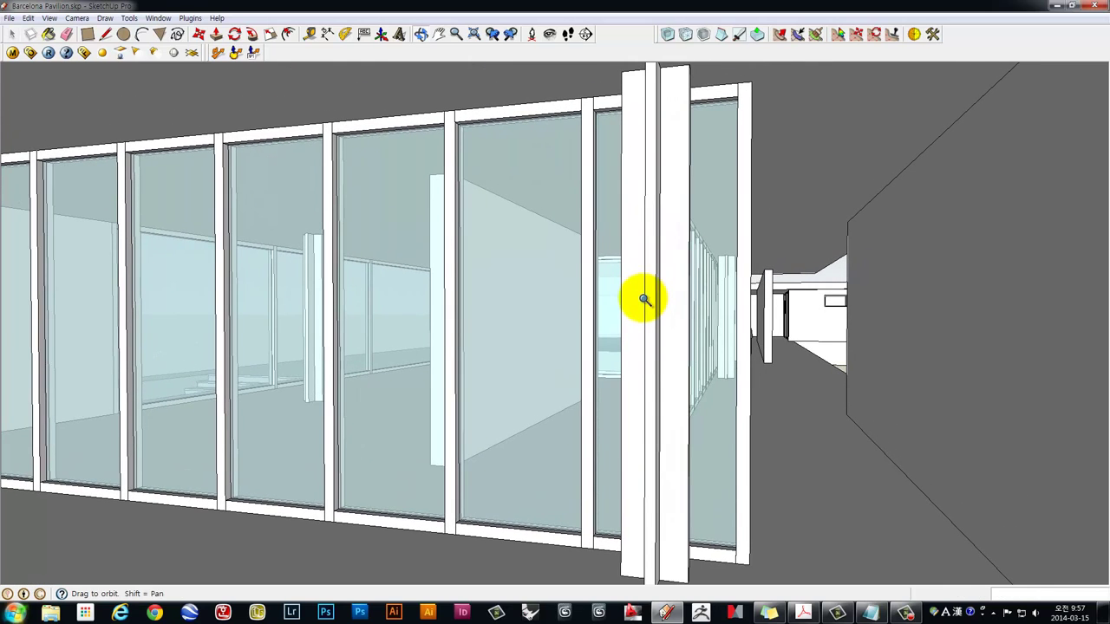
scroll(652, 285, "down", 2)
scroll(656, 279, "down", 2)
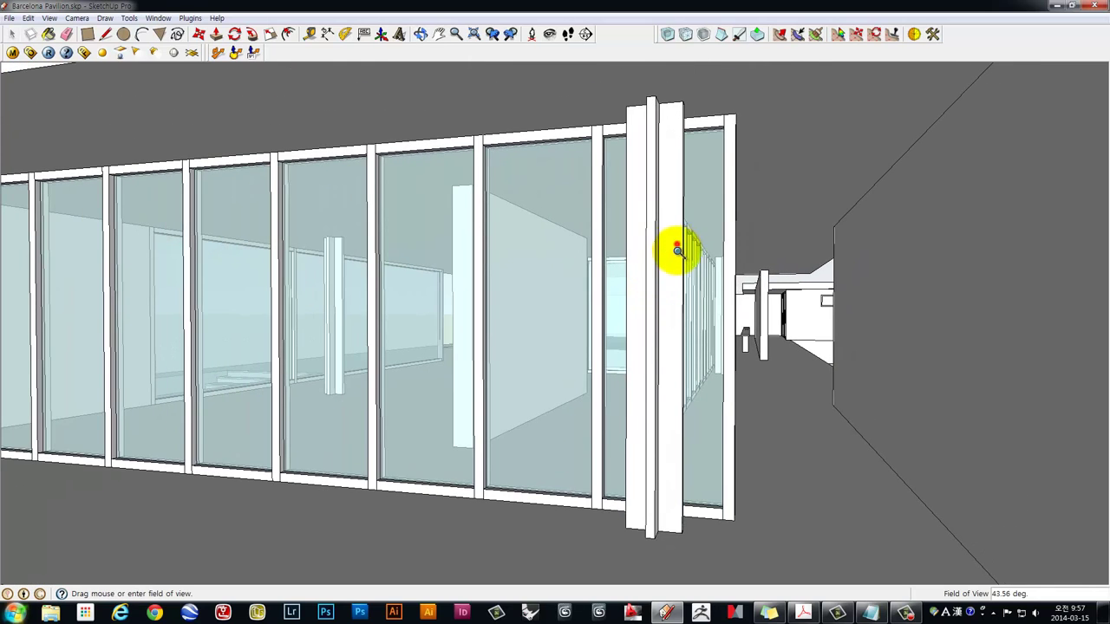
left_click_drag(677, 250, 674, 334, "shift")
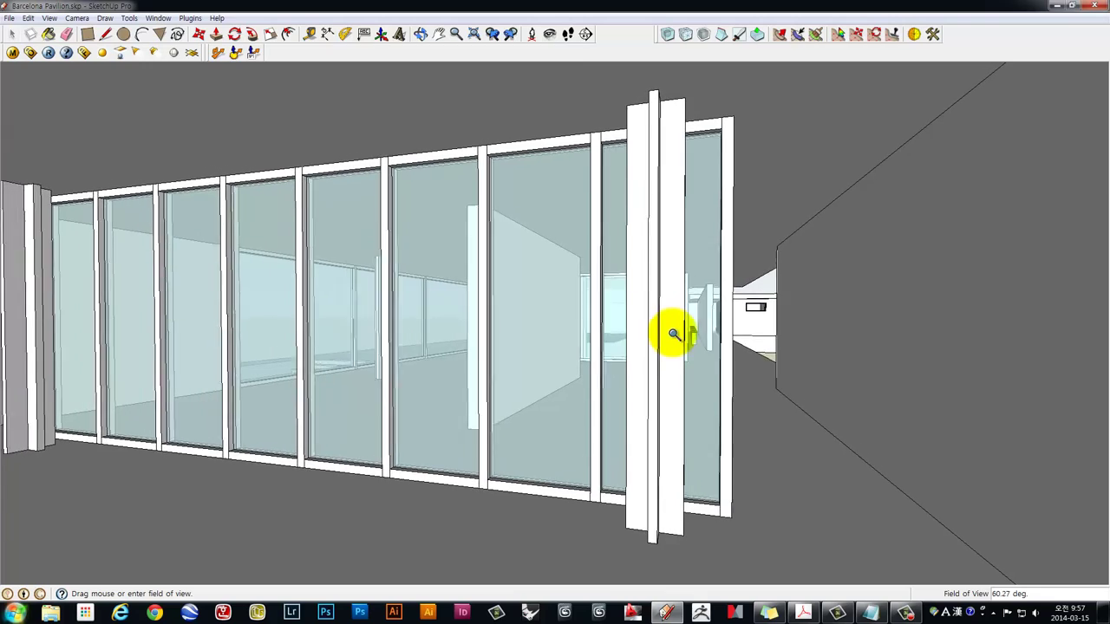
scroll(674, 334, "down", 1)
scroll(674, 333, "down", 1)
scroll(674, 331, "down", 1)
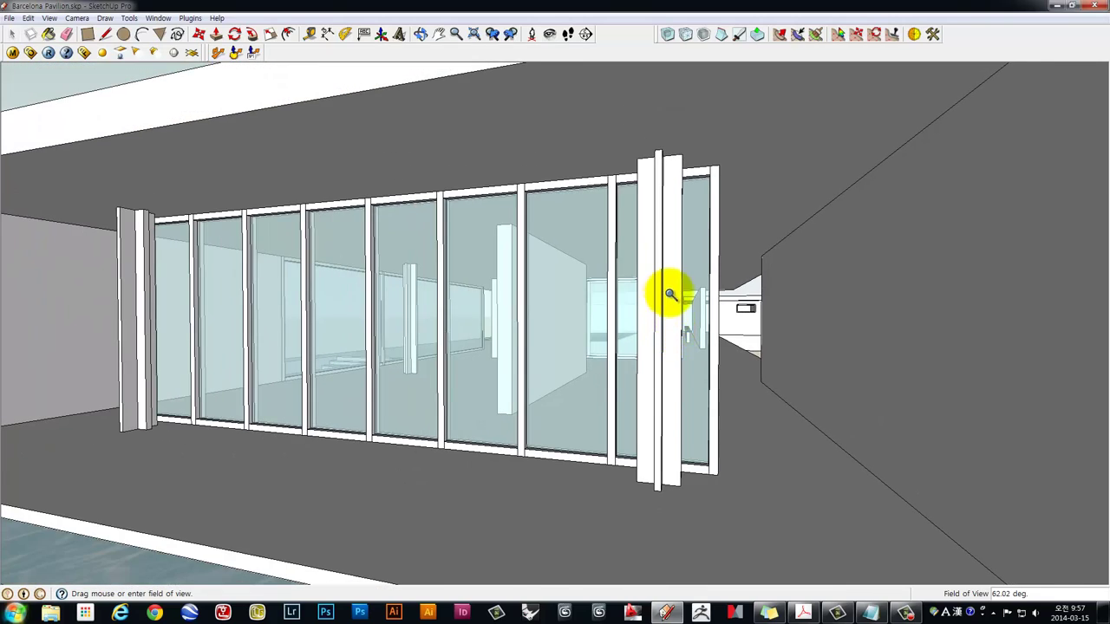
Fine-tune the view, settling the field of view at 62.02 degrees
mouse_move(670, 295)
middle_mouse_down()
mouse_move(733, 277)
mouse_move(668, 277)
mouse_move(664, 288)
mouse_move(658, 277)
mouse_move(668, 276)
middle_mouse_up()
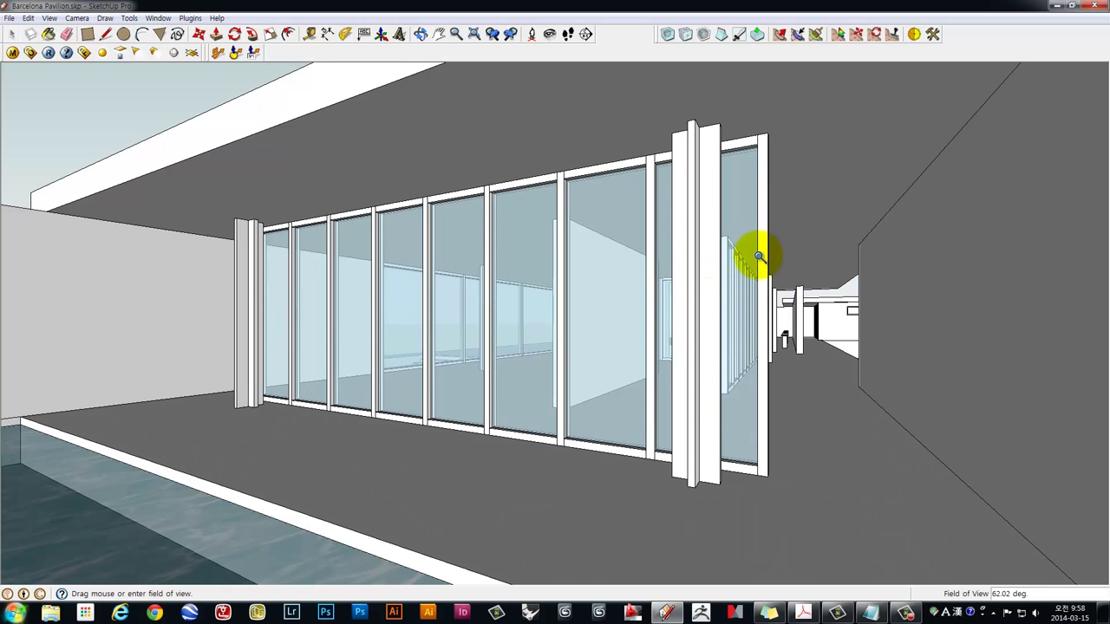
mouse_move(789, 269)
left_mouse_down()
mouse_move(768, 260)
mouse_move(785, 267)
left_mouse_up()
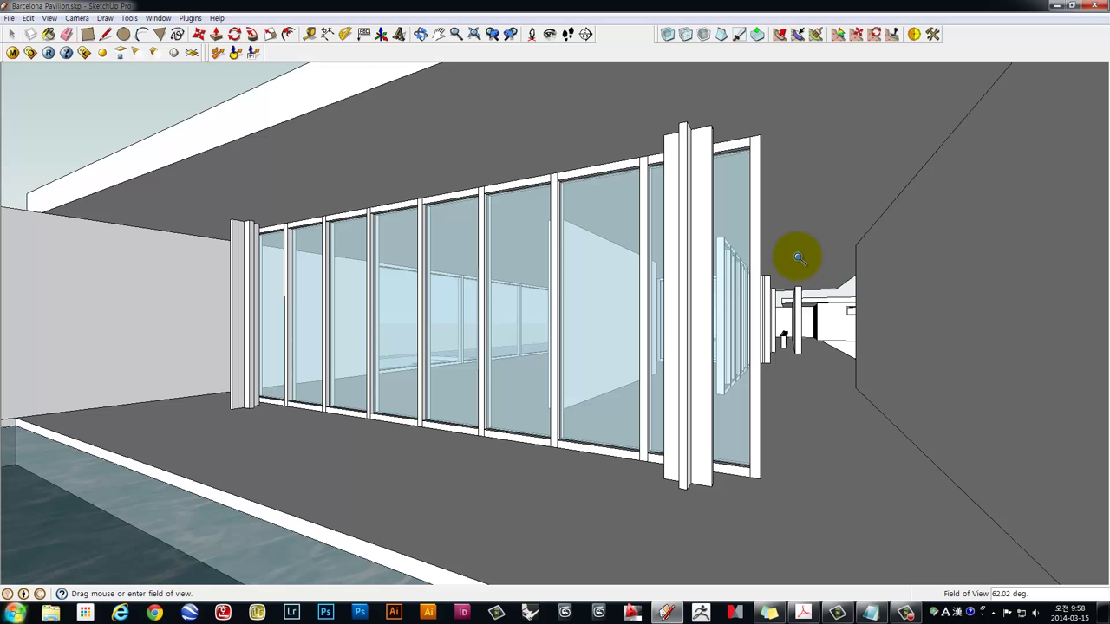
left_click_drag(803, 259, 812, 258)
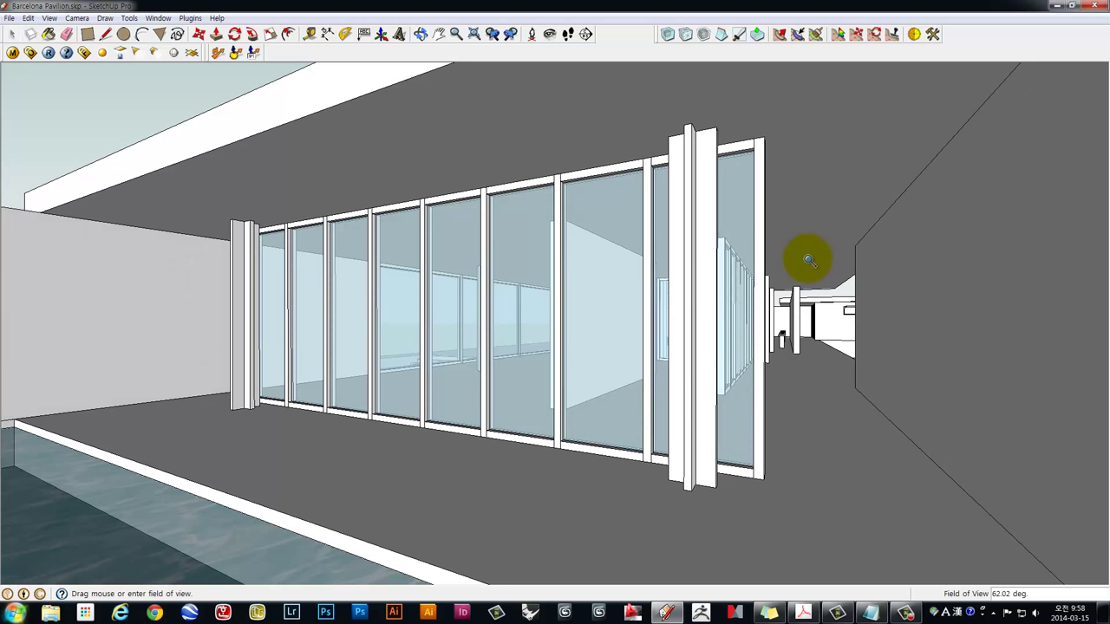
middle_click_drag(808, 260, 803, 257, "shift")
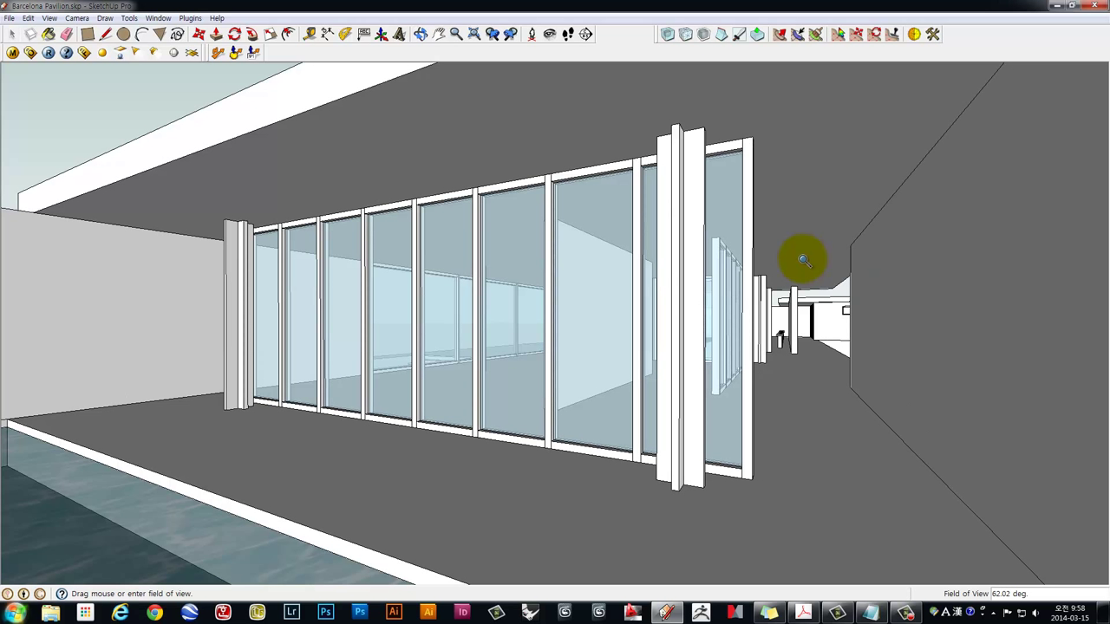
middle_click_drag(803, 261, 801, 261)
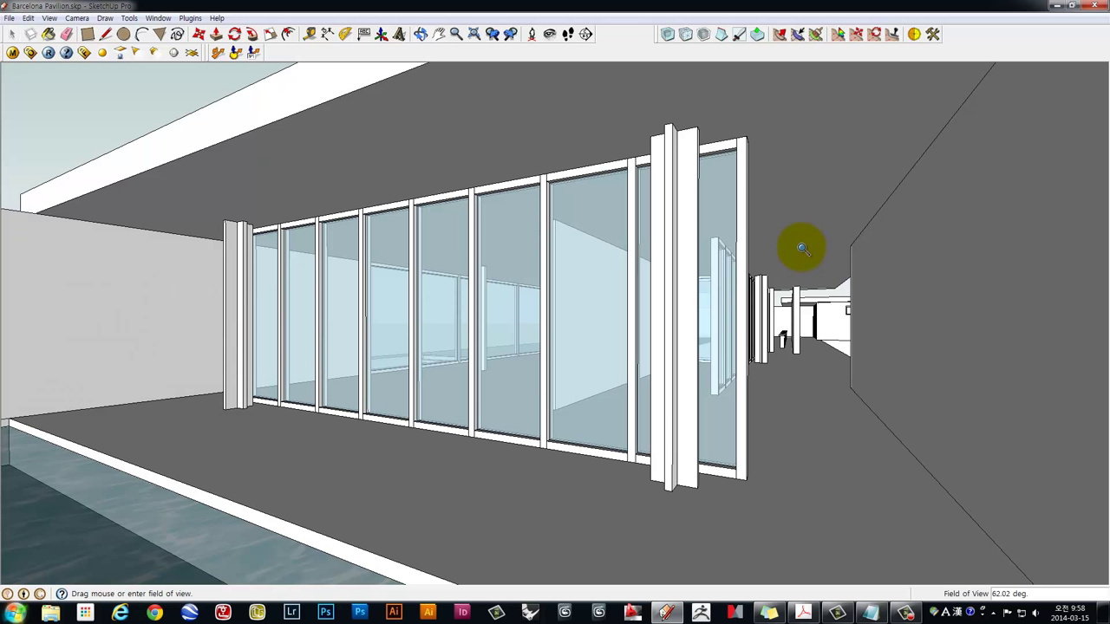
middle_click_drag(803, 249, 802, 259)
Tilt the glass-wall view and test zoom levels back and forth
left_click_drag(802, 259, 796, 287, "shift")
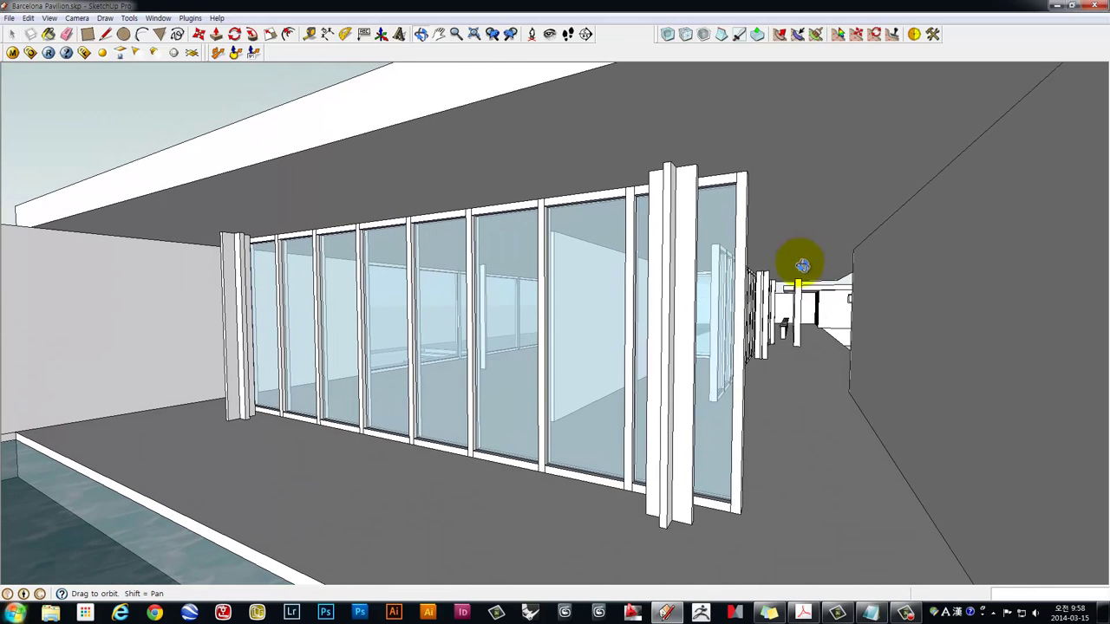
scroll(796, 287, "down", 2, "shift")
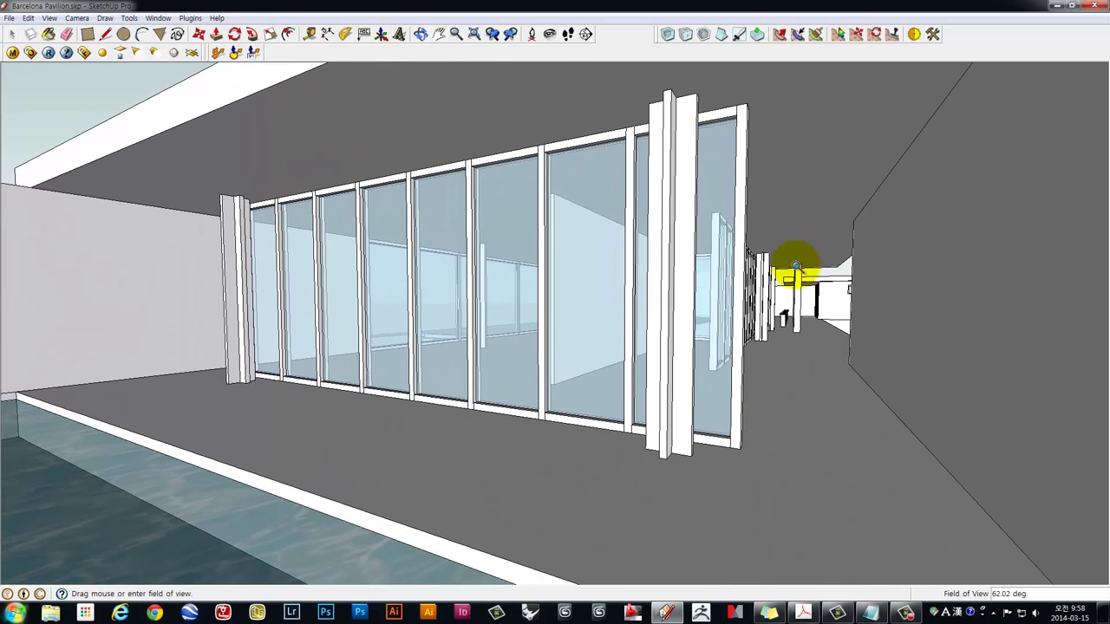
middle_click_drag(796, 286, 796, 274)
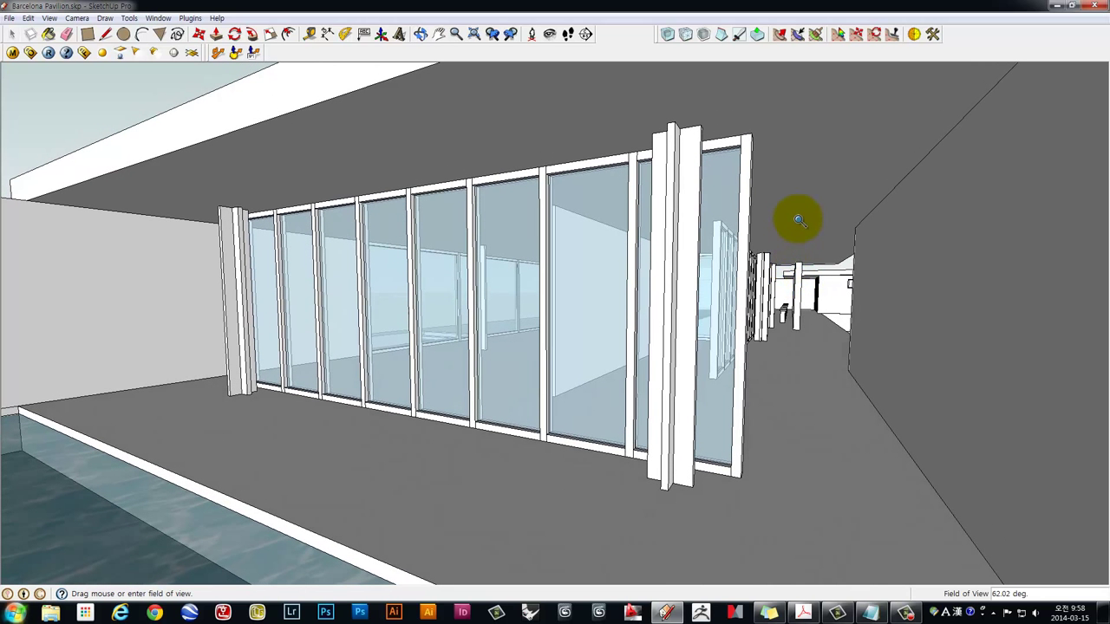
scroll(799, 221, "down", 2, "shift")
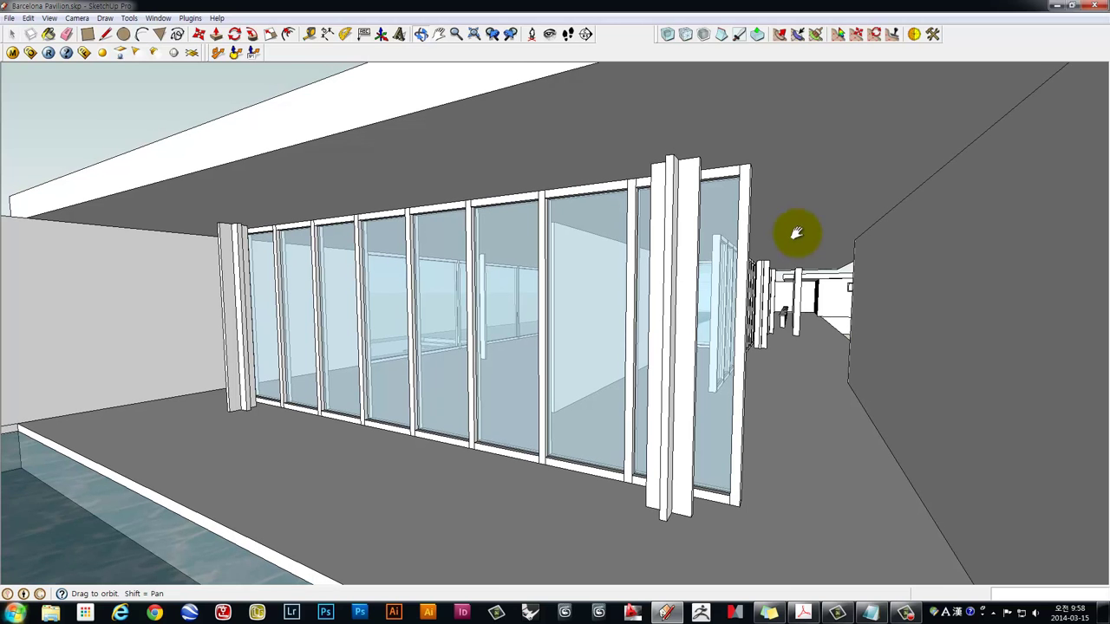
scroll(797, 223, "up", 2, "shift")
scroll(796, 222, "down", 2, "shift")
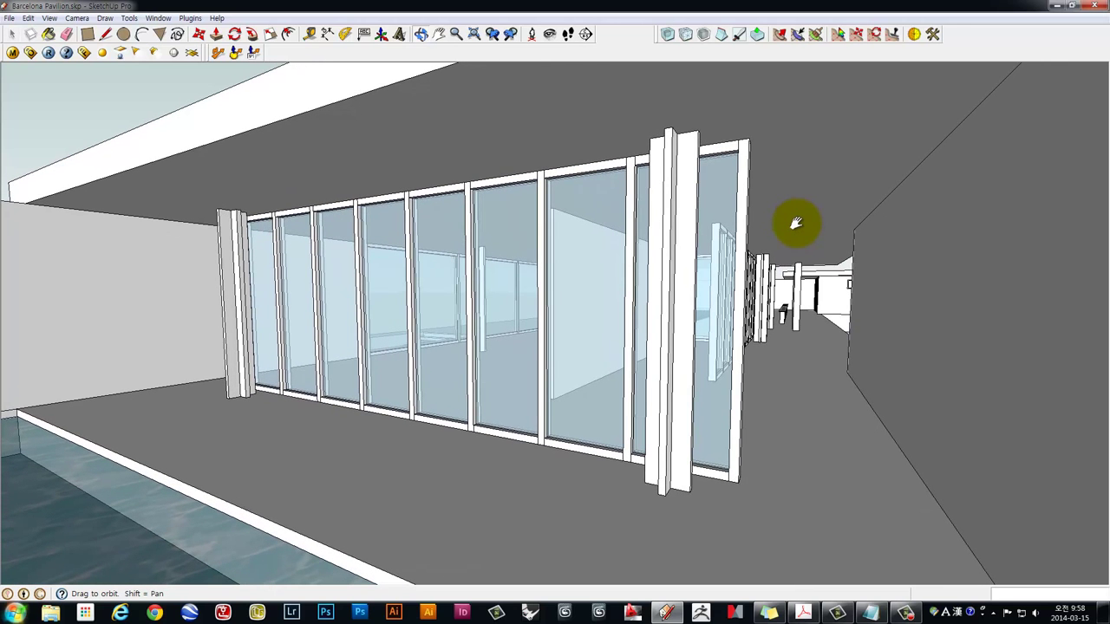
scroll(797, 226, "up", 2, "shift")
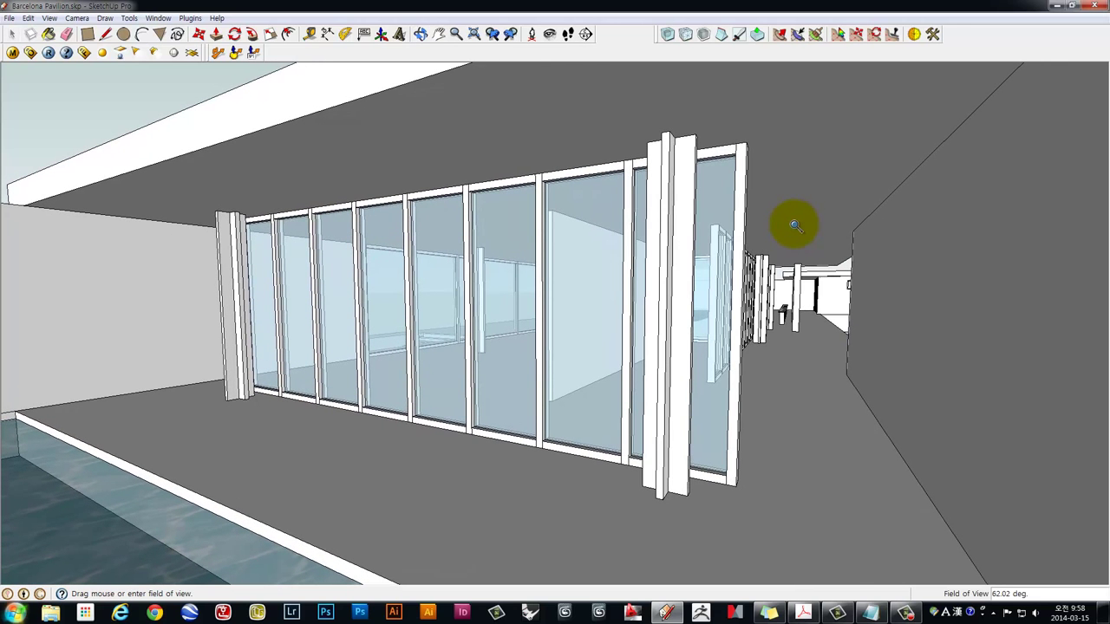
scroll(768, 204, "down", 2, "shift")
scroll(751, 156, "up", 2, "shift")
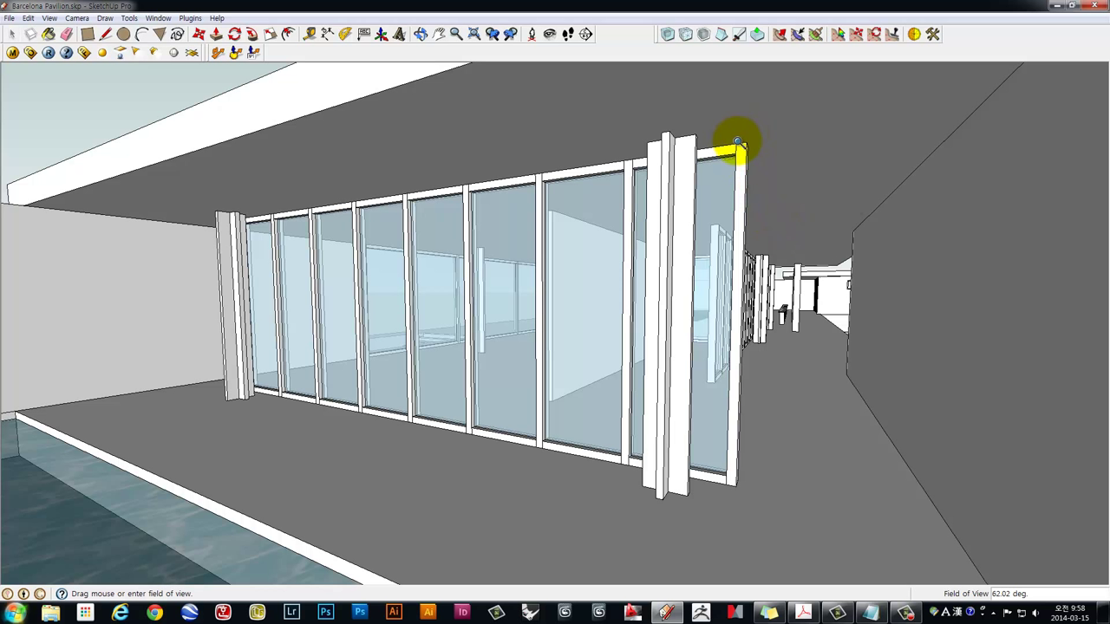
scroll(738, 182, "down", 2, "shift")
scroll(731, 304, "up", 2, "shift")
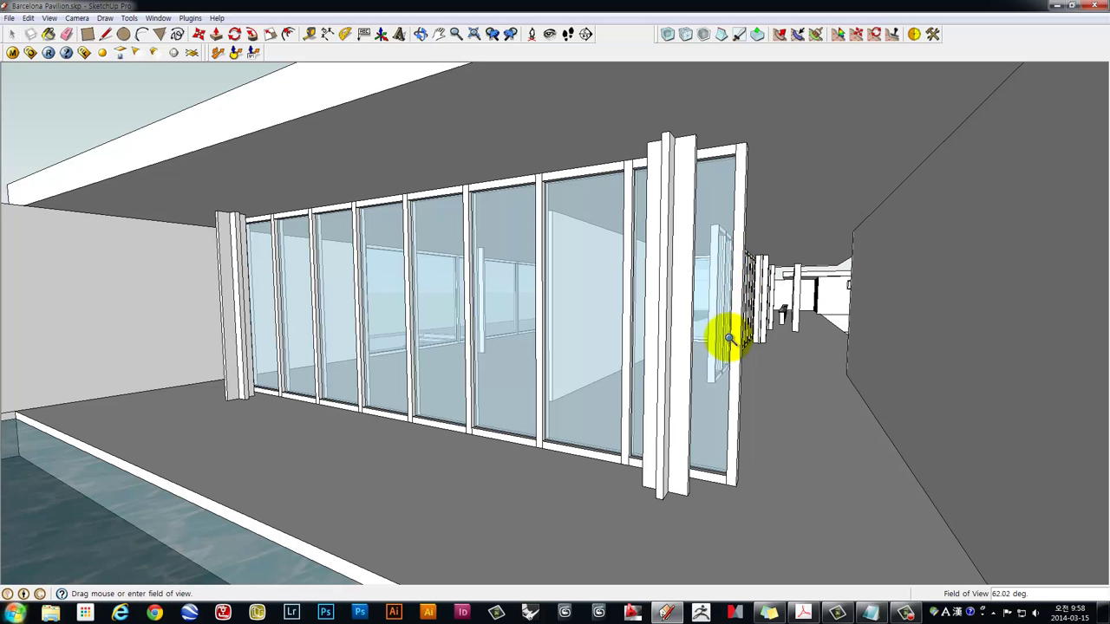
scroll(722, 330, "down", 2, "shift")
scroll(732, 226, "up", 2, "shift")
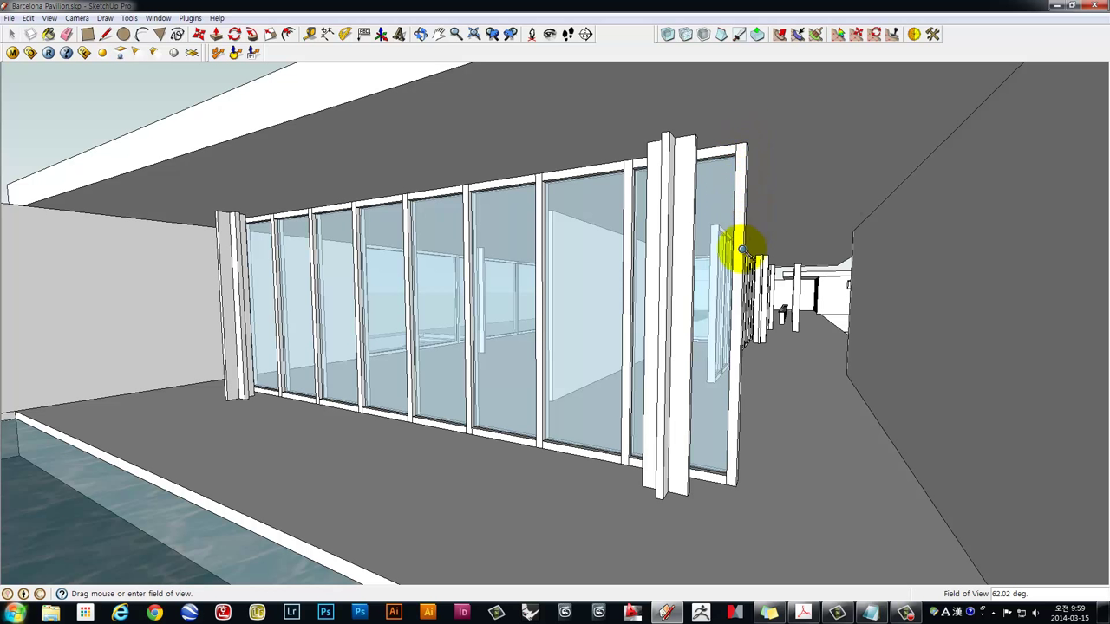
scroll(737, 321, "down", 2, "shift")
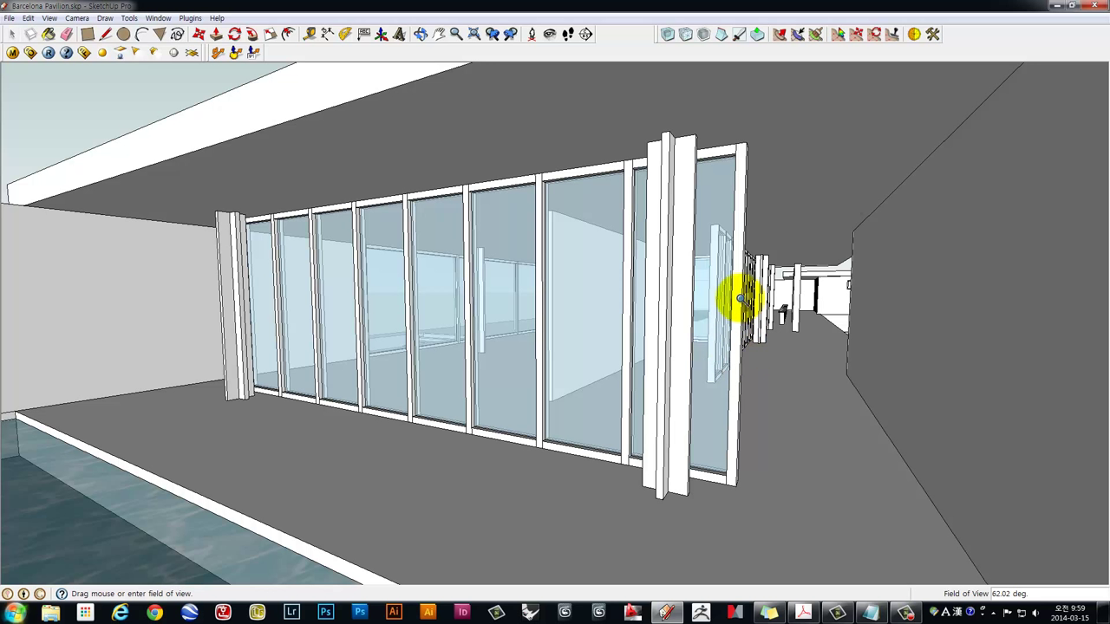
scroll(736, 295, "up", 2, "shift")
scroll(736, 339, "down", 2, "shift")
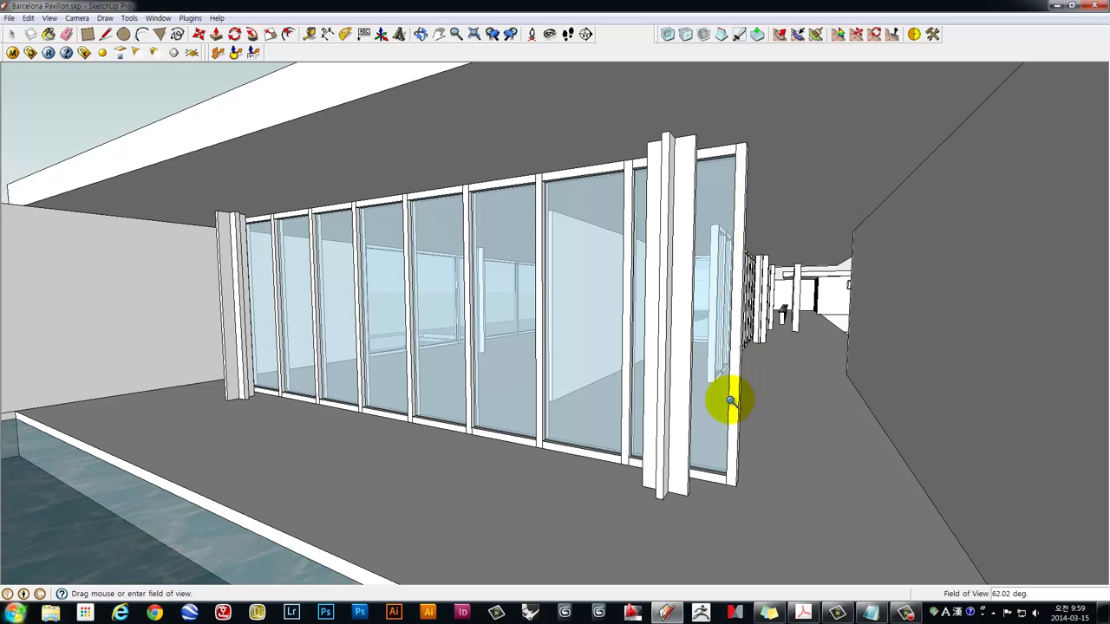
scroll(763, 346, "up", 2, "shift")
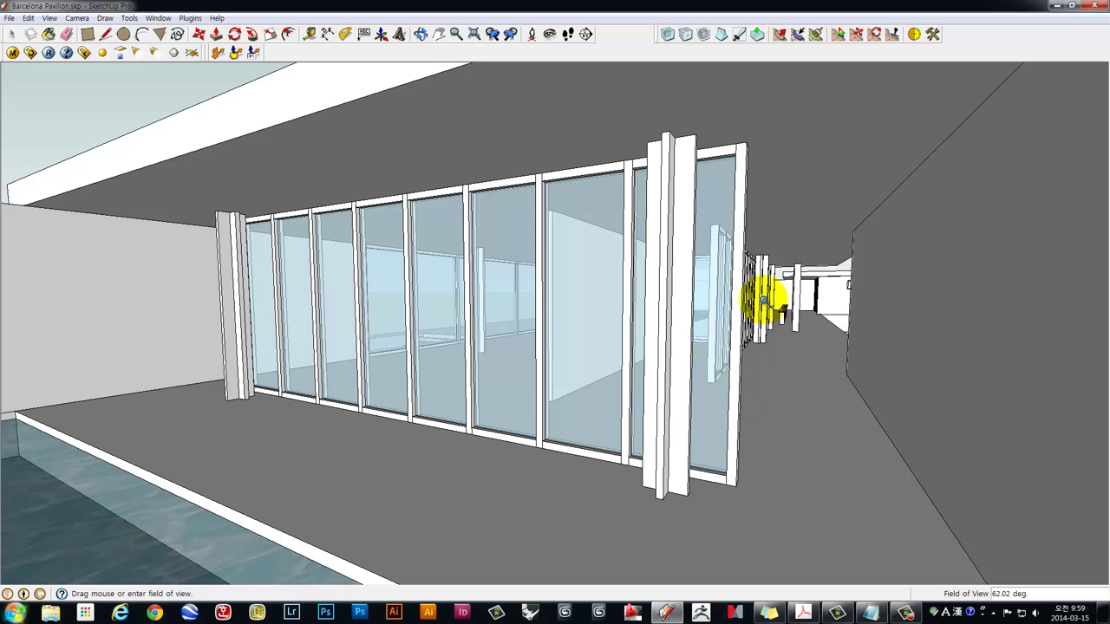
Orbit and pan so the glass wall sits at eye level above the grey floor
middle_click_drag(763, 282, 769, 253)
scroll(768, 253, "down", 2, "shift")
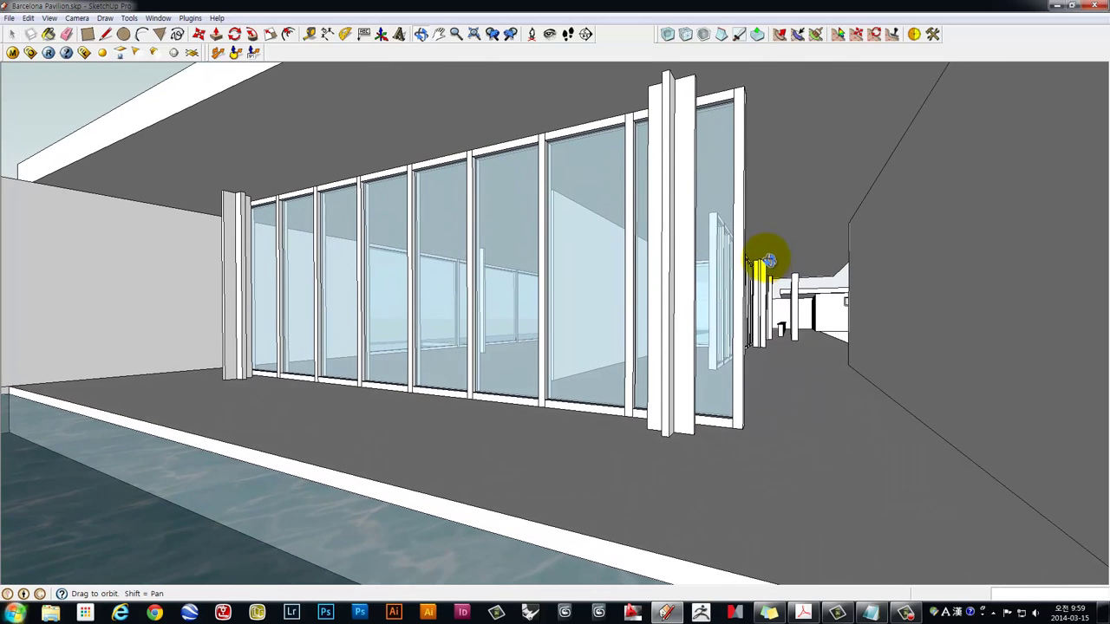
scroll(769, 256, "up", 2, "shift")
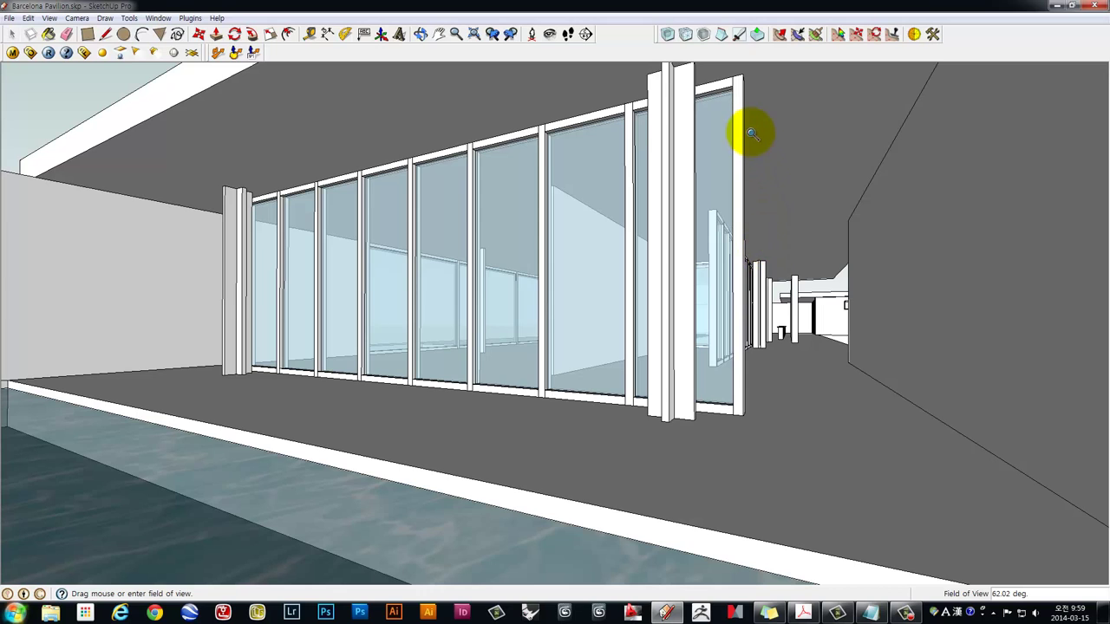
mouse_move(757, 115)
middle_mouse_down("shift")
mouse_move(757, 210)
mouse_move(740, 237)
middle_mouse_up("shift")
scroll(753, 202, "down", 2)
scroll(751, 208, "up", 2)
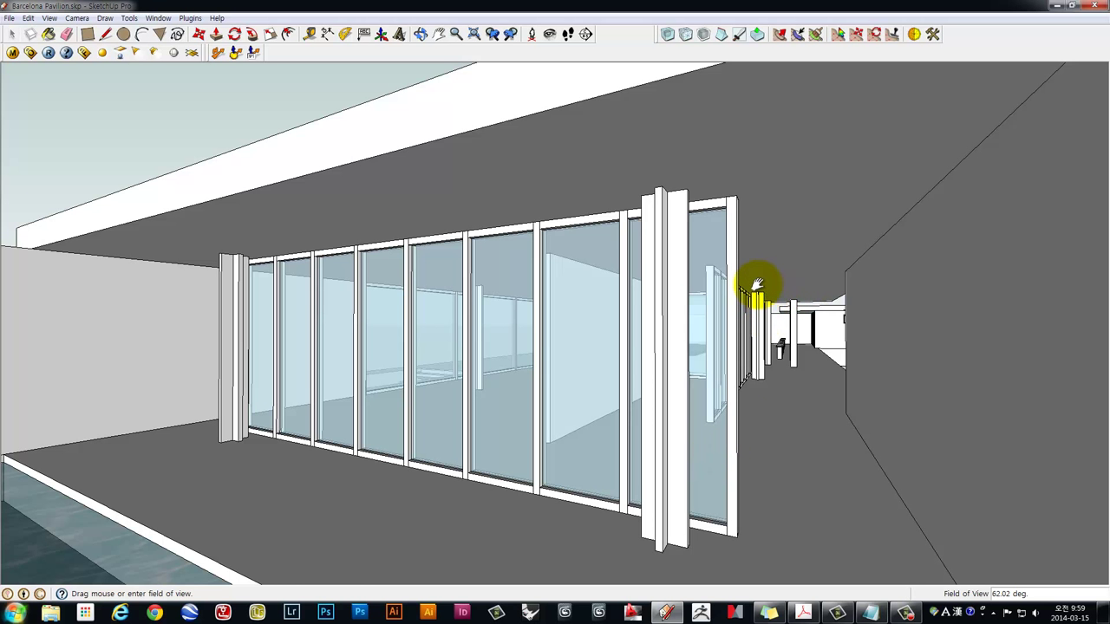
middle_click_drag(757, 284, 763, 257)
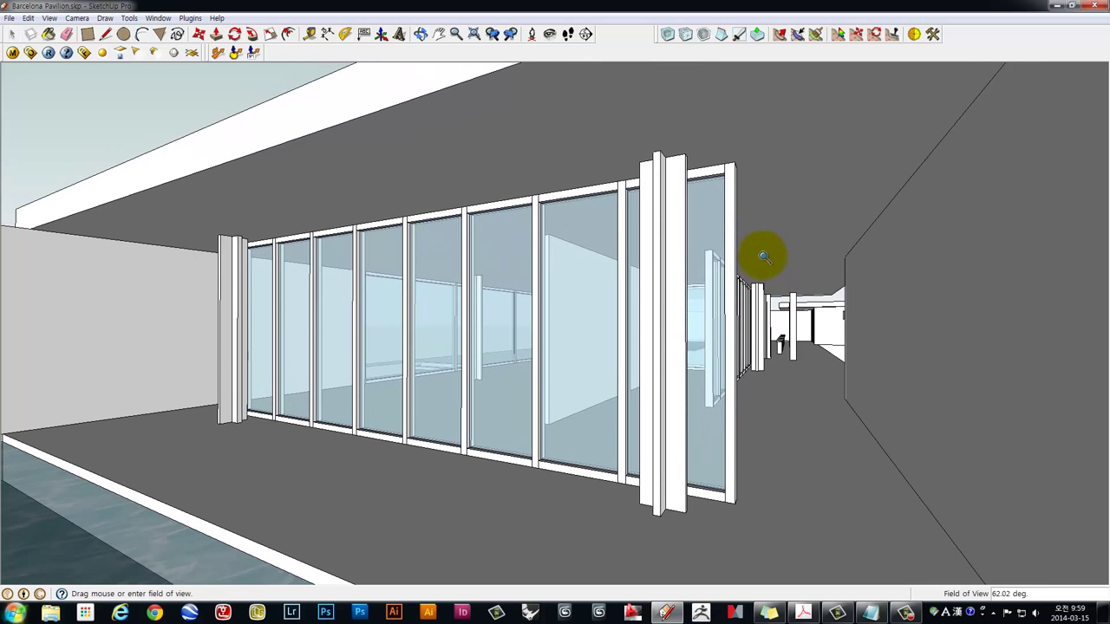
mouse_move(699, 178)
middle_mouse_down()
mouse_move(696, 199)
mouse_move(700, 187)
middle_mouse_up()
scroll(700, 186, "down", 2)
scroll(700, 186, "up", 2)
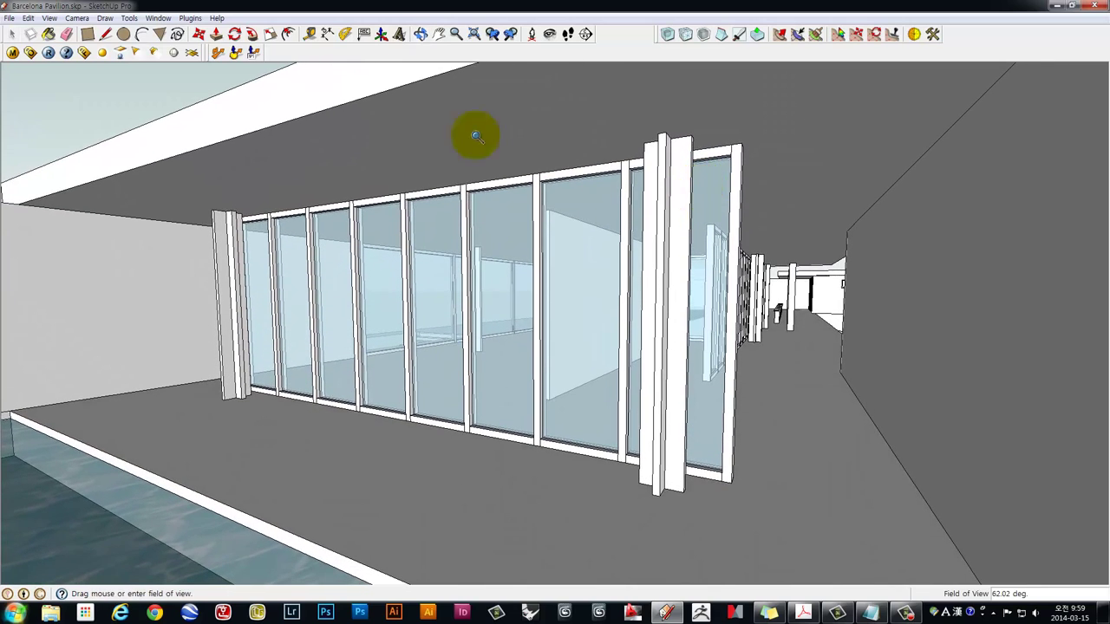
Switch the camera to Two-Point Perspective so the wall's mullions stand vertical
left_click(73, 21)
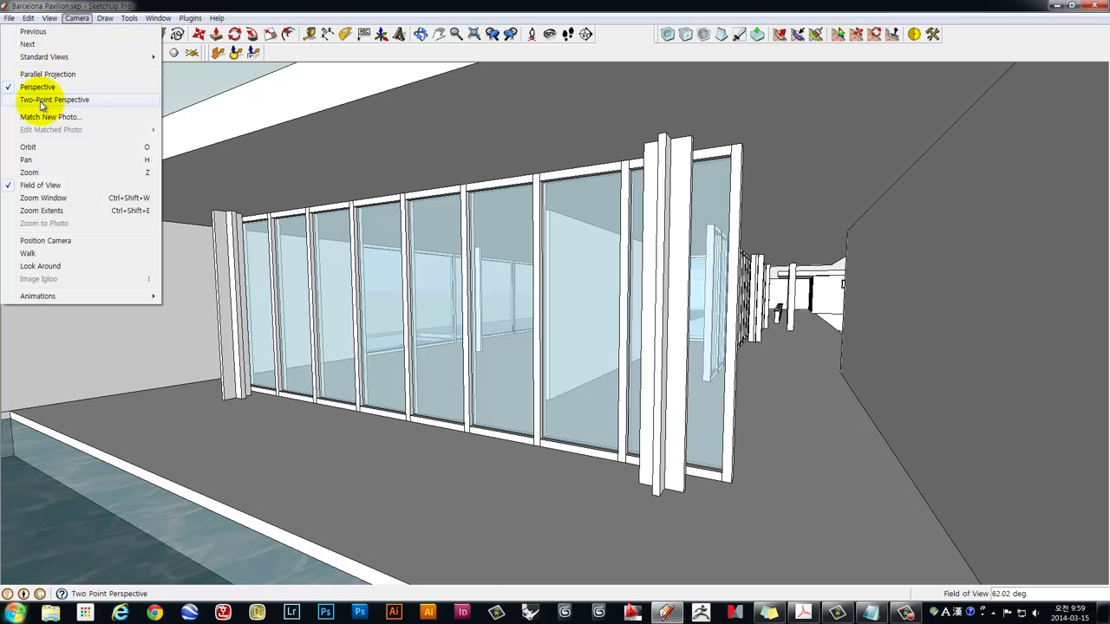
left_click(41, 103)
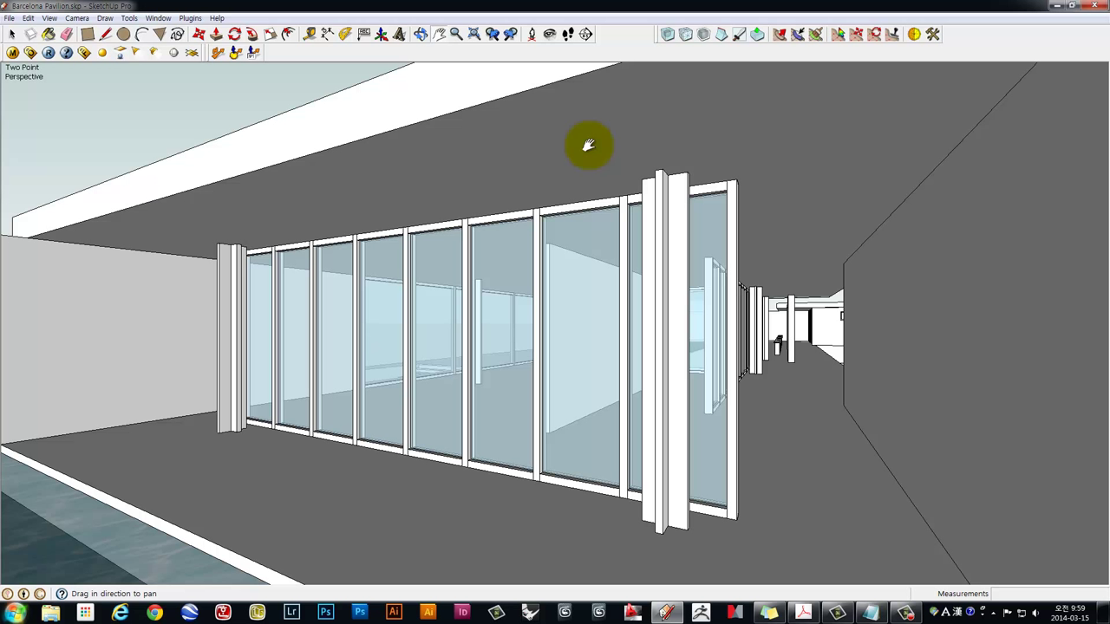
Open the Scenes panel and add the current glass-wall view as Scene 1
left_click(153, 19)
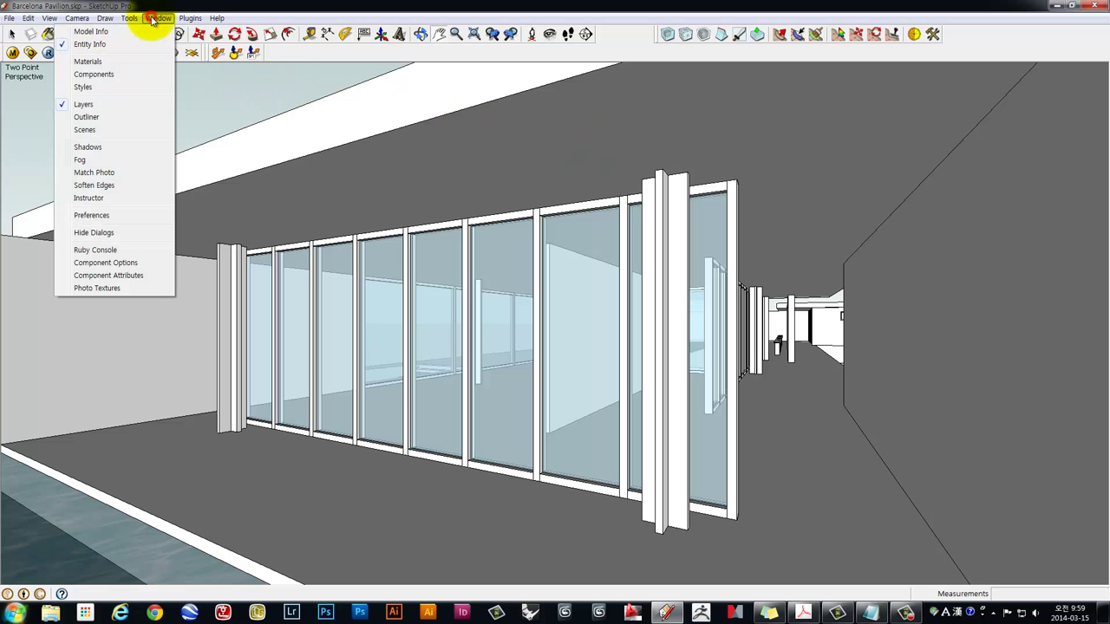
left_click(86, 132)
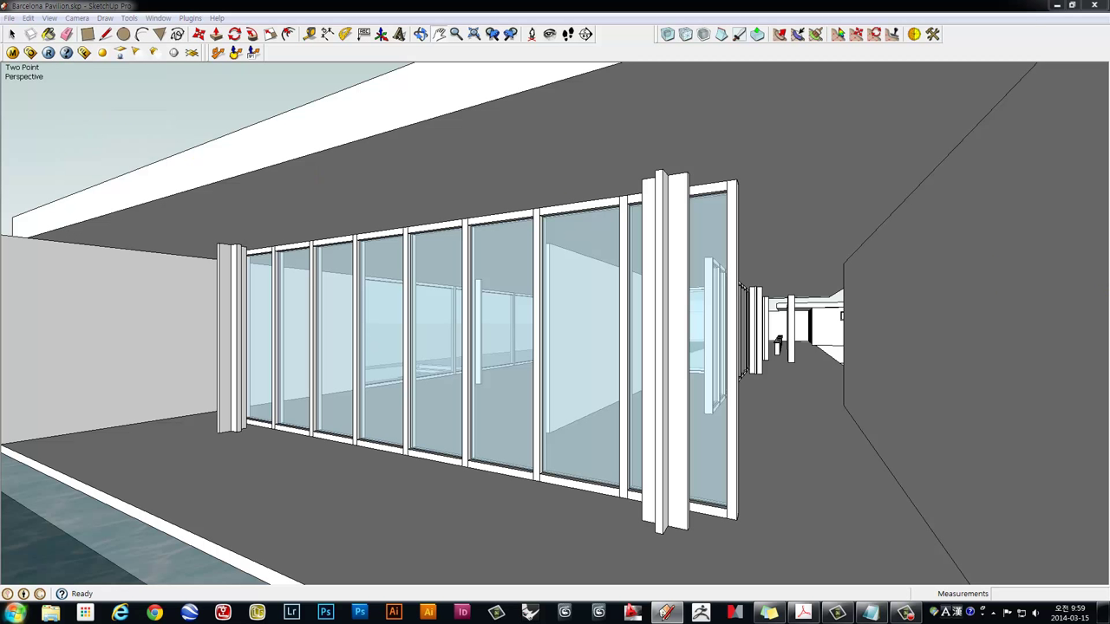
left_click_drag(1013, 216, 817, 121)
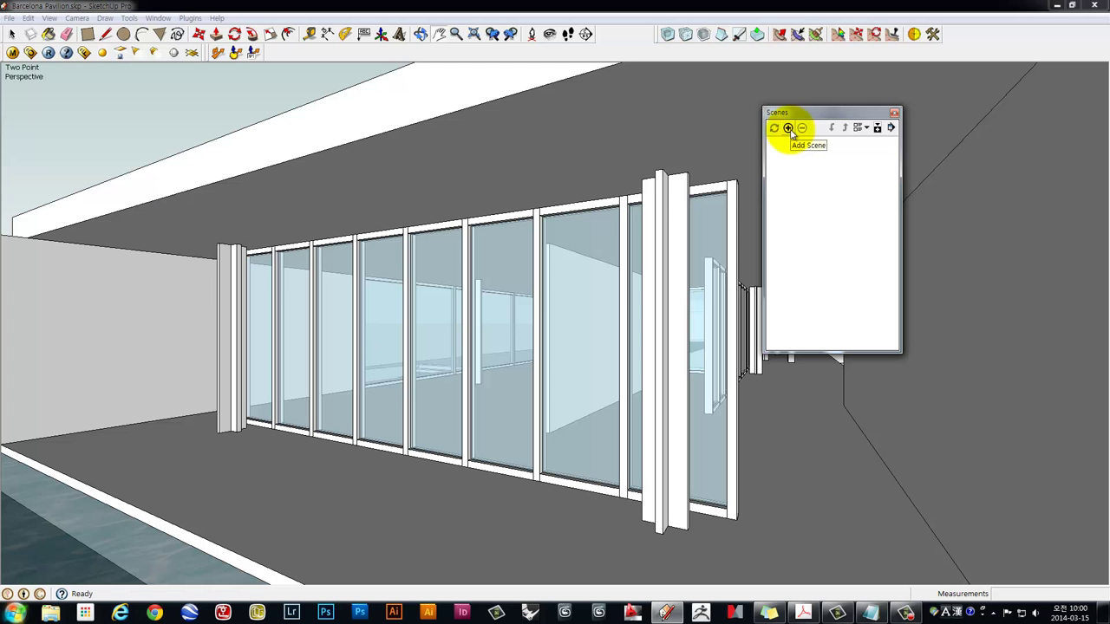
left_click(788, 128)
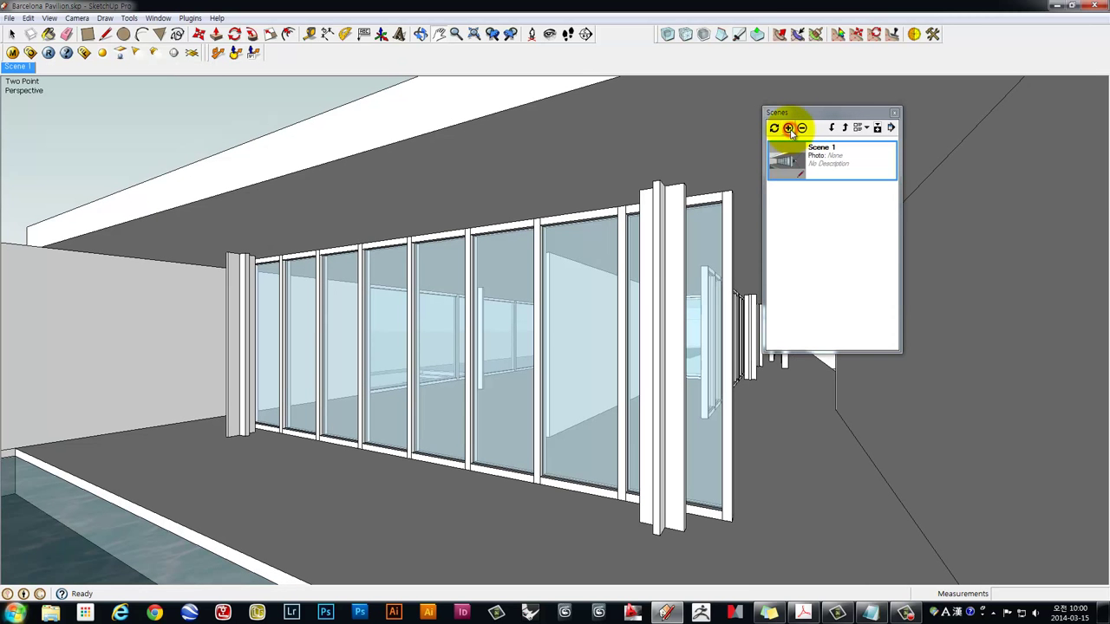
Orbit away, then return to Scene 1 to confirm it restores the view
mouse_move(477, 252)
middle_mouse_down()
mouse_move(567, 243)
mouse_move(607, 329)
mouse_move(464, 325)
middle_mouse_up()
scroll(464, 325, "down", 3)
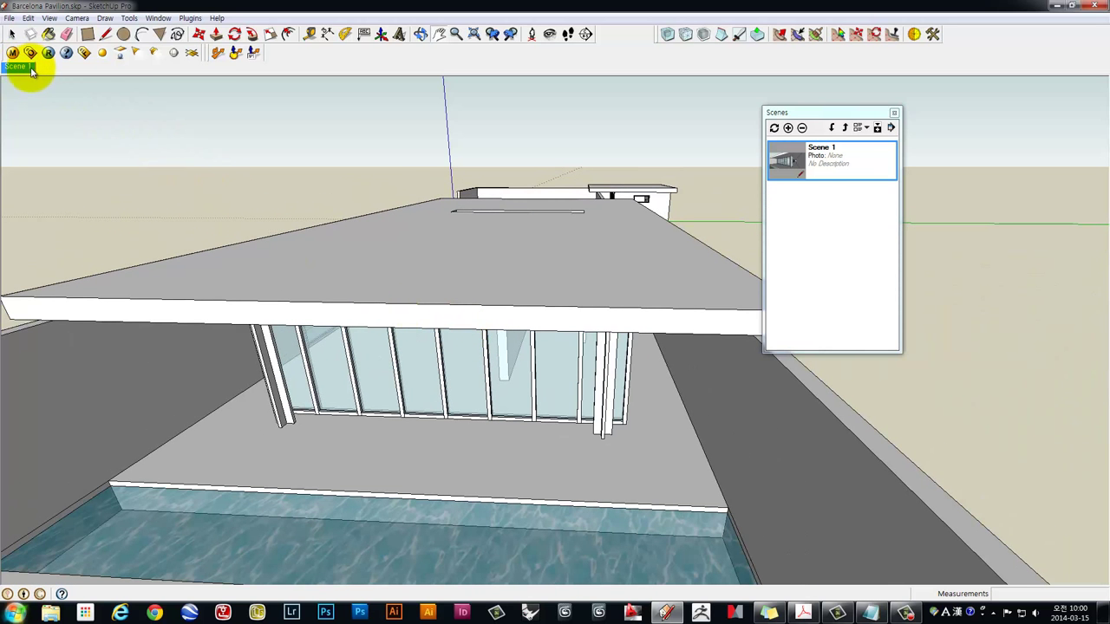
left_click(24, 68)
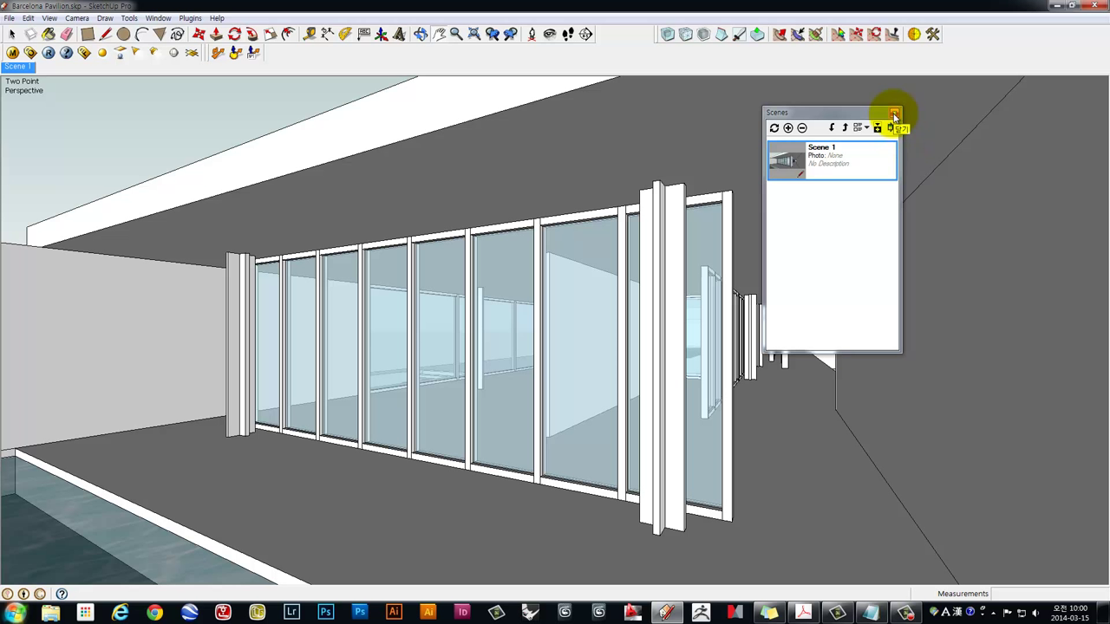
left_click_drag(858, 112, 854, 94)
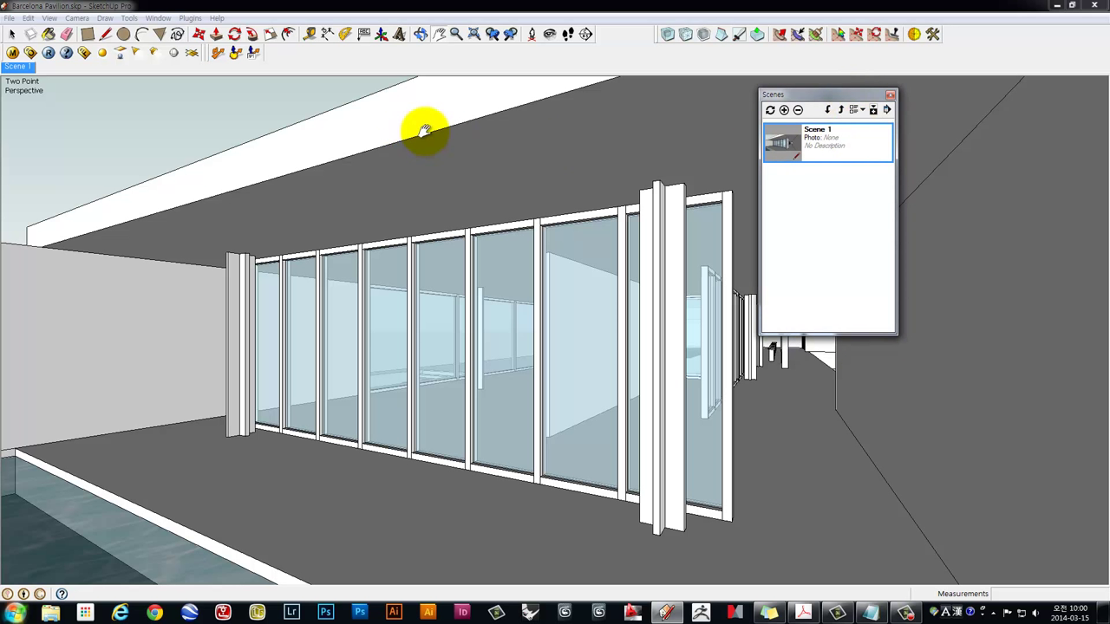
Enable View > Shadows and pull back to a high overview of the pavilion
left_click(54, 20)
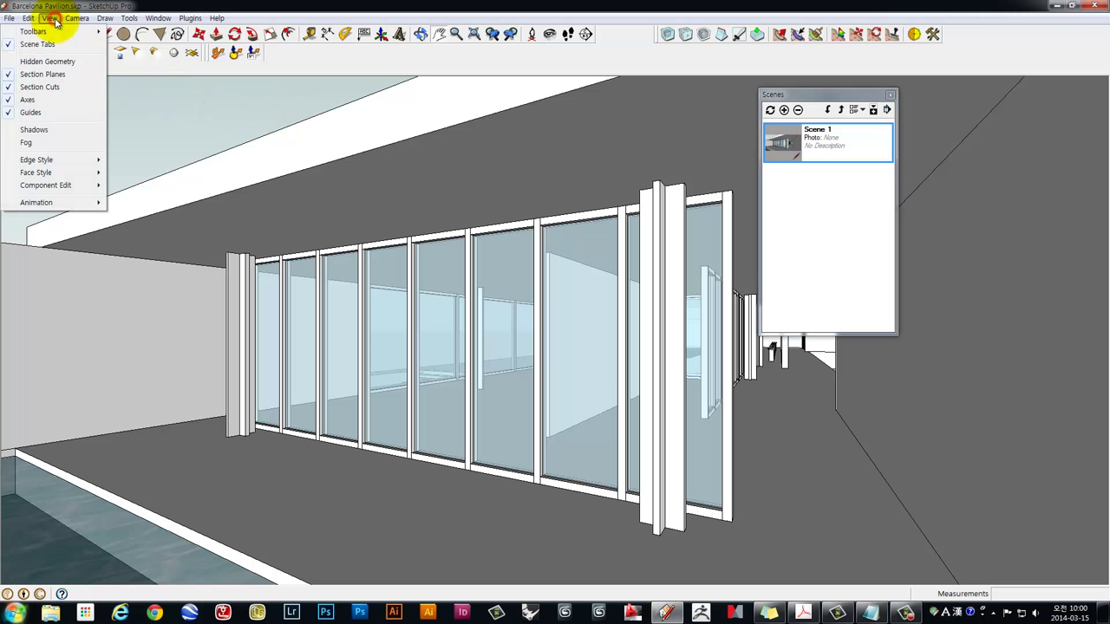
left_click(28, 130)
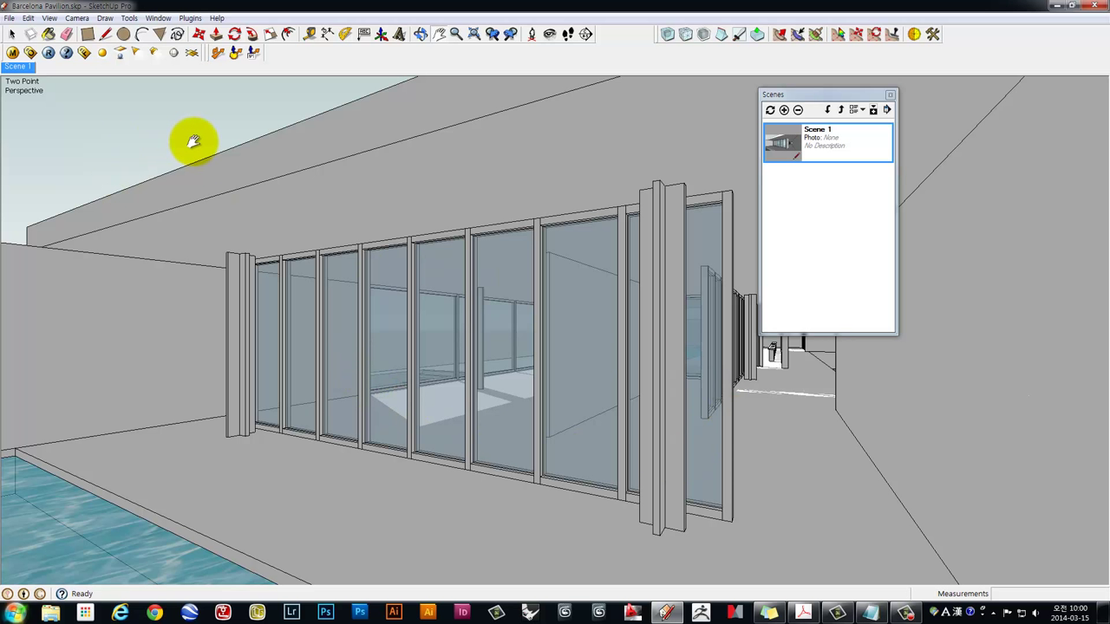
left_click_drag(196, 141, 331, 335)
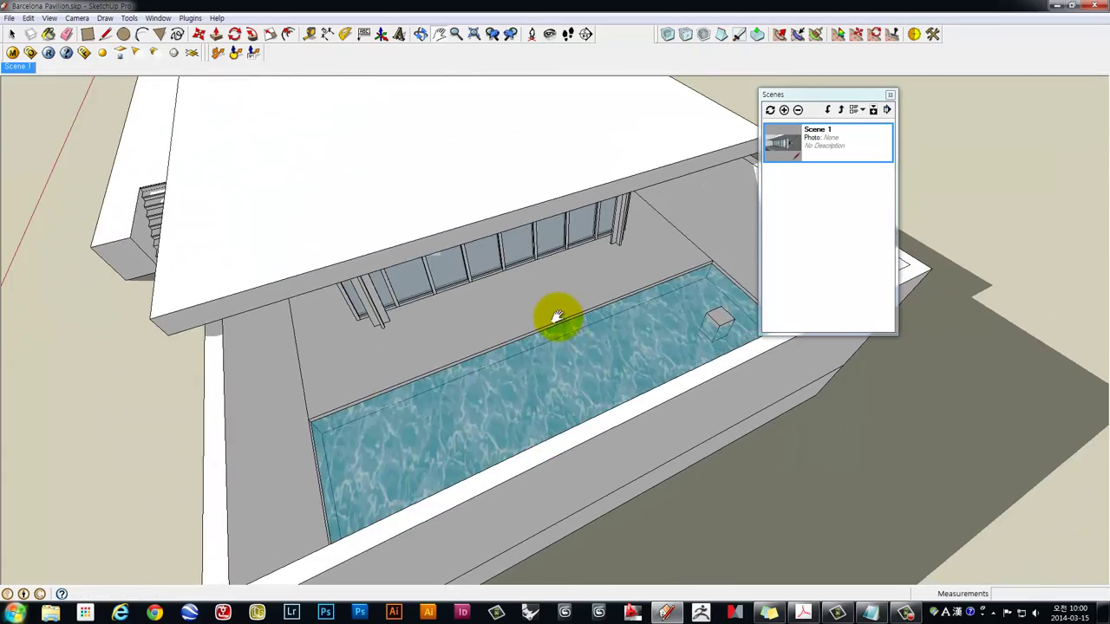
mouse_move(555, 317)
left_mouse_down()
mouse_move(345, 445)
mouse_move(416, 297)
mouse_move(317, 255)
mouse_move(184, 133)
left_mouse_up()
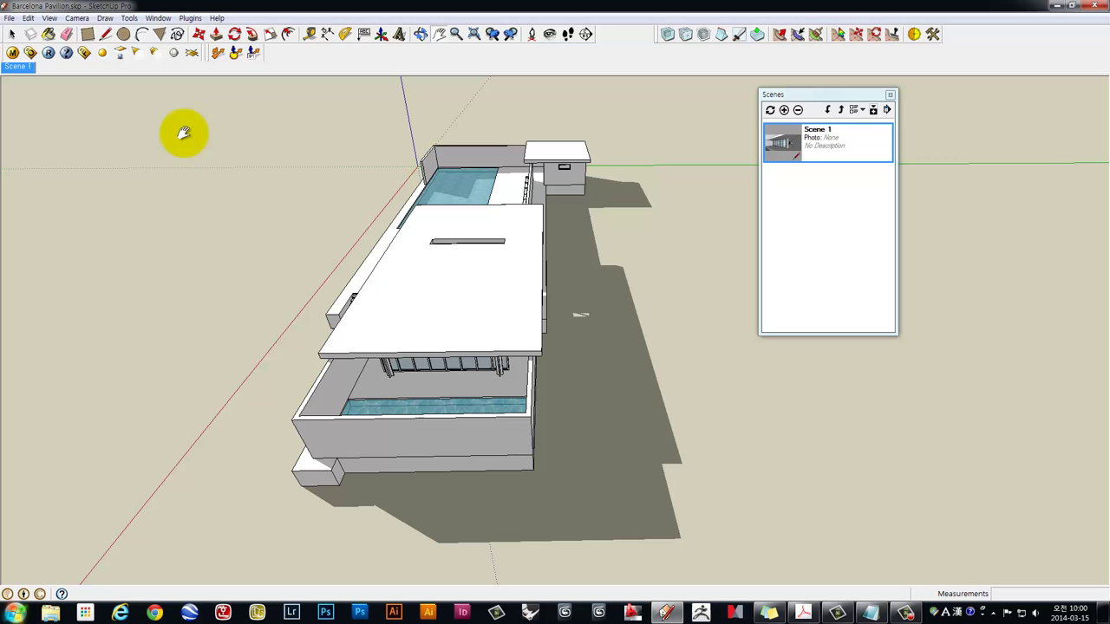
left_click(129, 19)
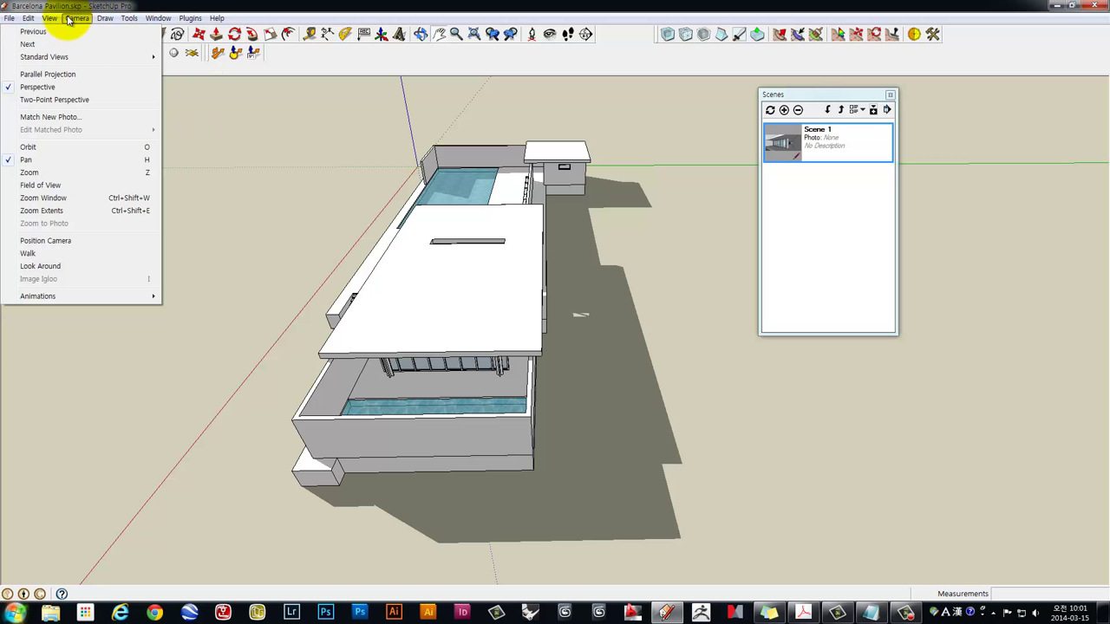
mouse_move(35, 32)
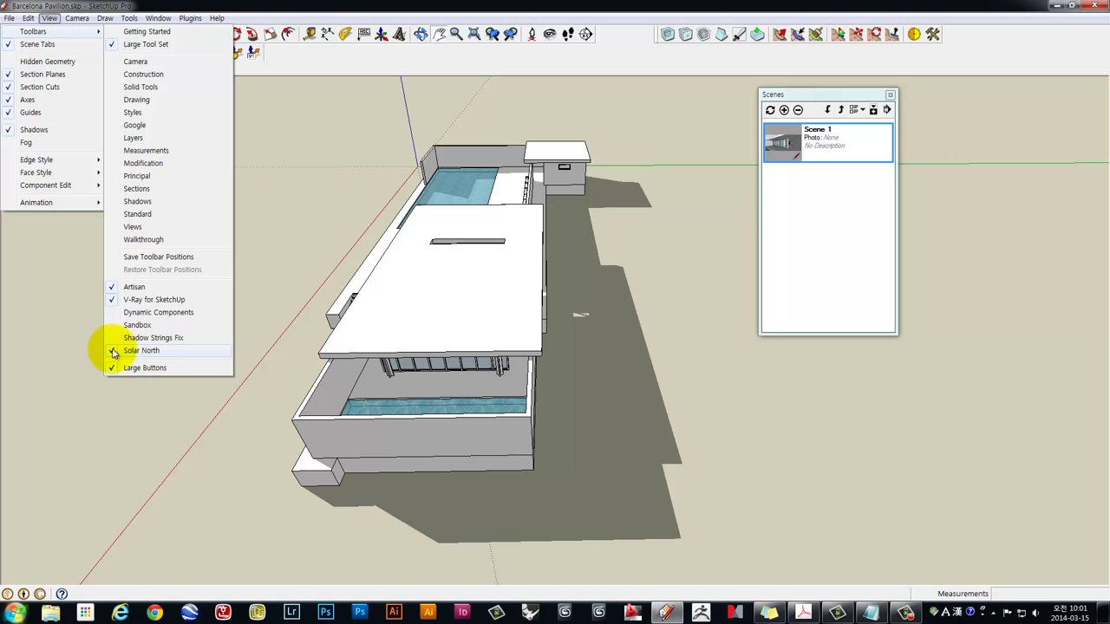
Set solar north to 270 degrees with the Set North tool, then return to Scene 1
left_click(286, 61)
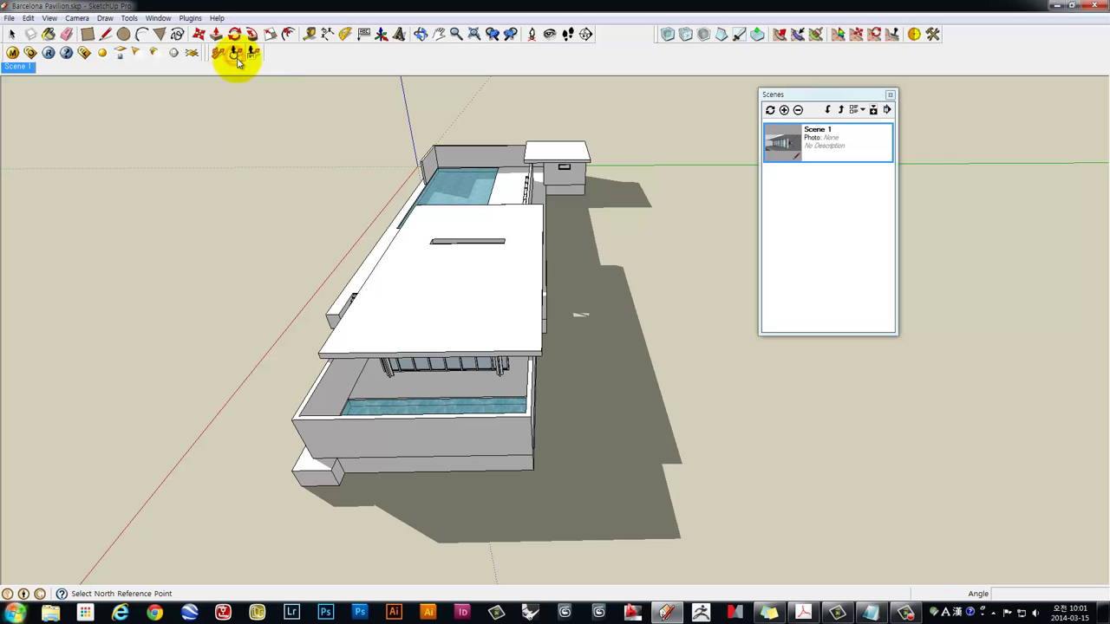
left_click(598, 381)
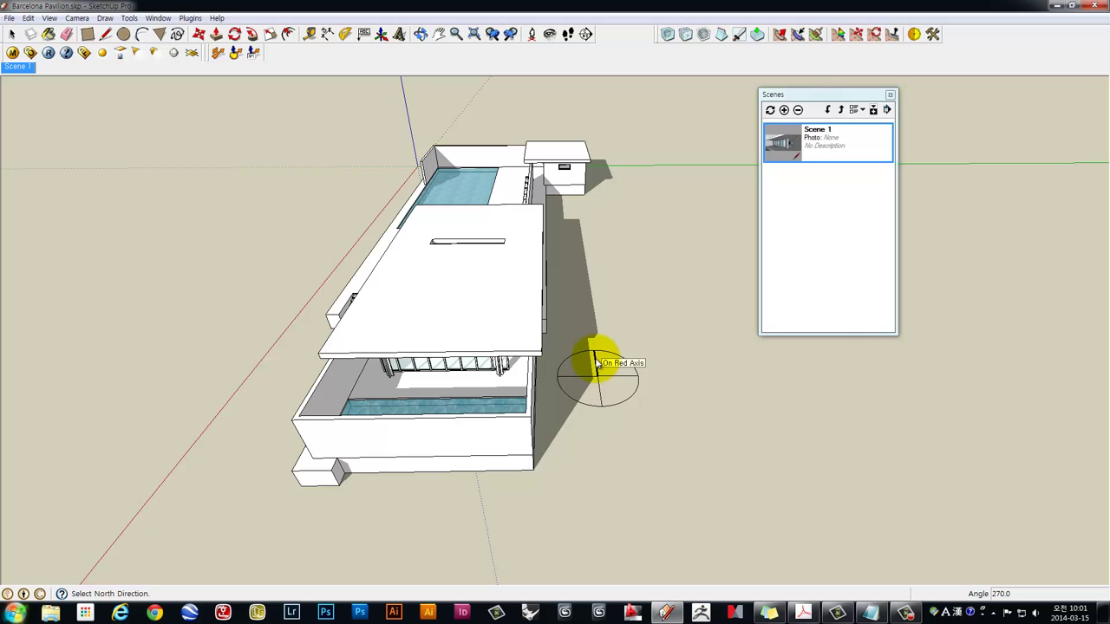
left_click(597, 364)
mouse_move(594, 416)
middle_mouse_down()
mouse_move(567, 312)
mouse_move(393, 238)
middle_mouse_up()
left_click(33, 66)
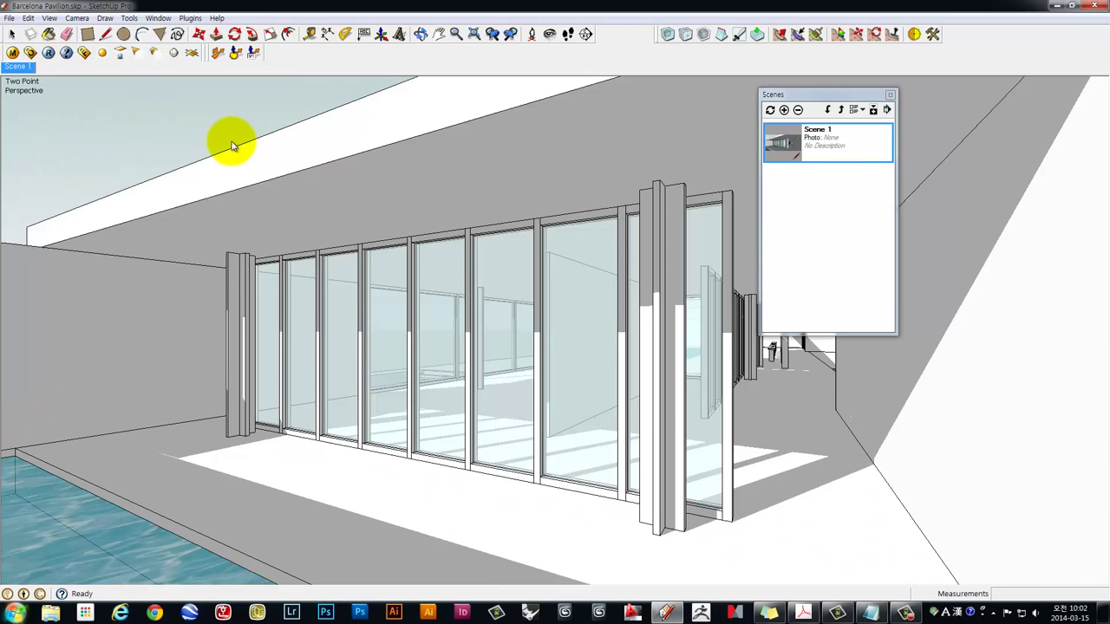
mouse_move(232, 146)
middle_mouse_down()
mouse_move(347, 324)
mouse_move(338, 303)
middle_mouse_up()
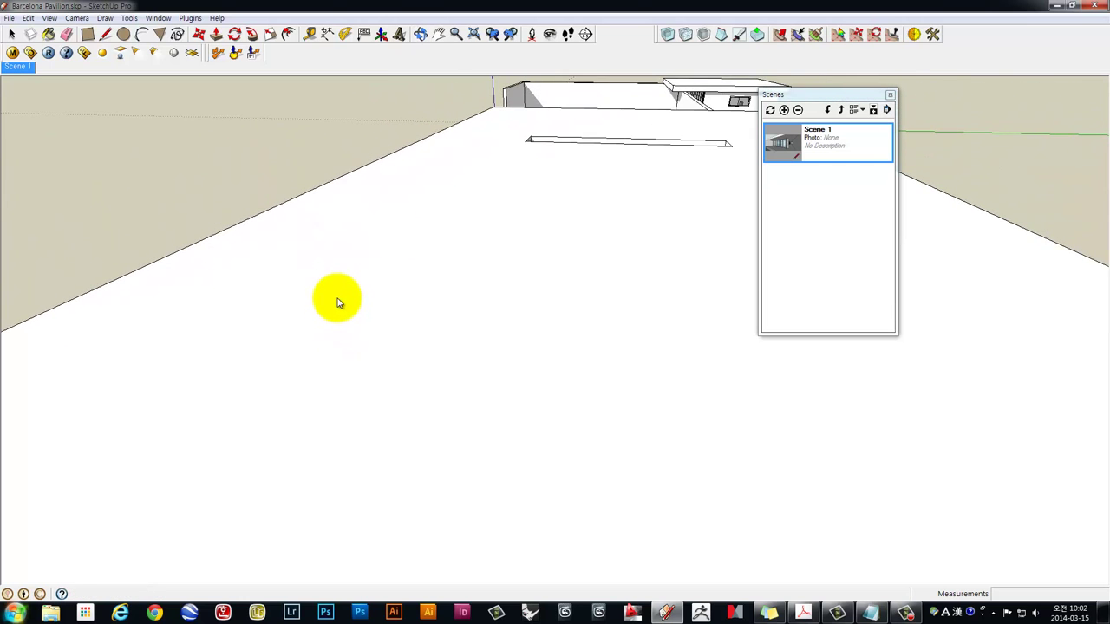
scroll(338, 300, "down", 3)
scroll(337, 299, "down", 3)
scroll(364, 302, "down", 2)
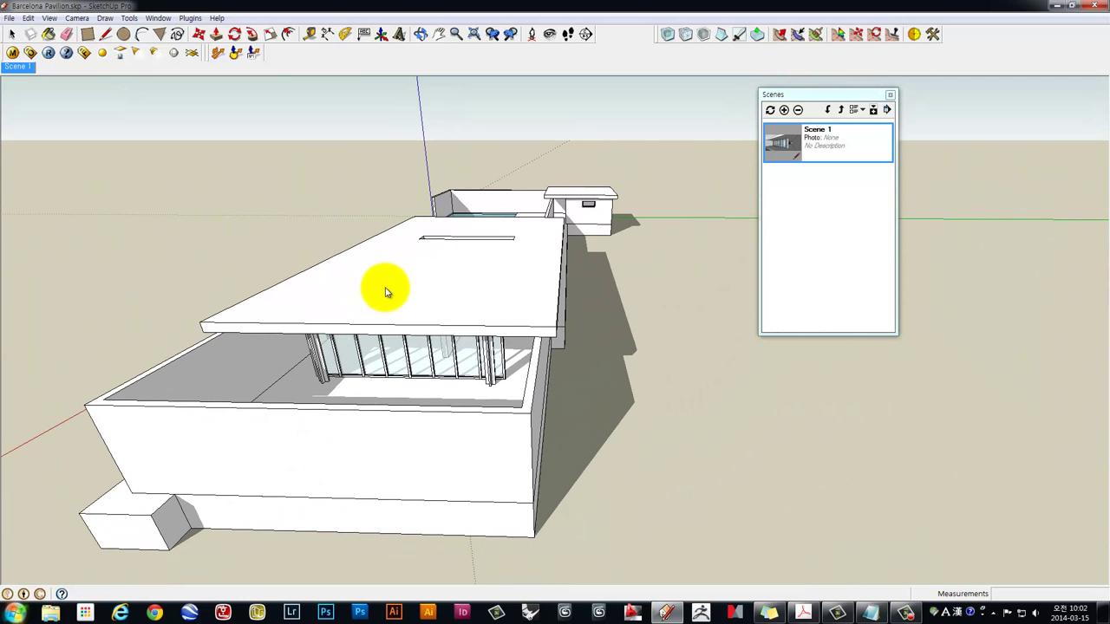
left_click(76, 18)
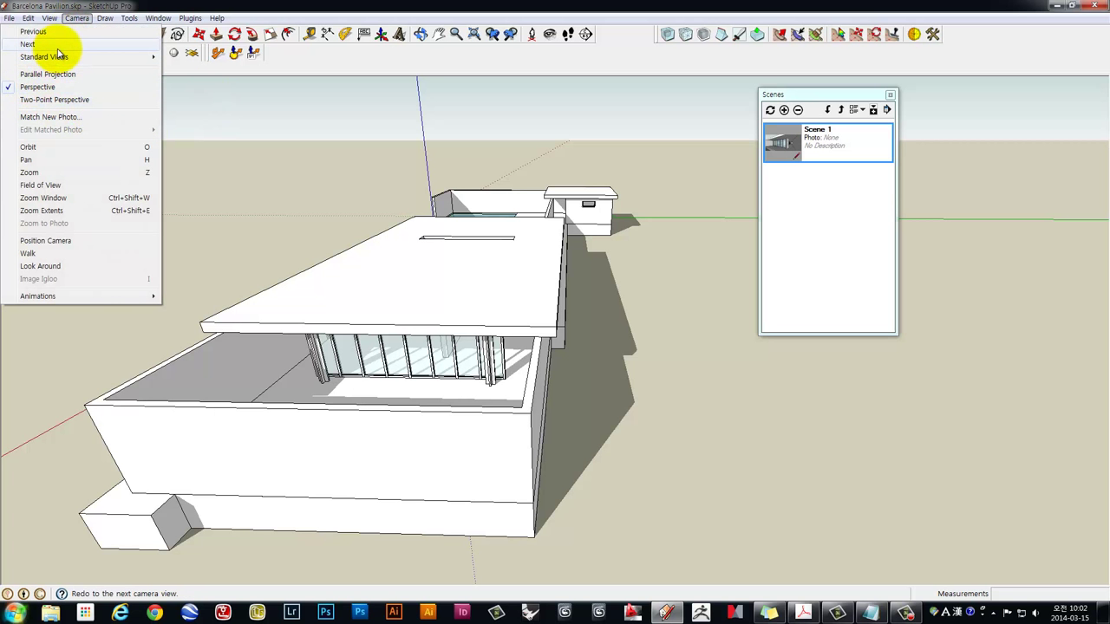
left_click(250, 129)
left_click(18, 69)
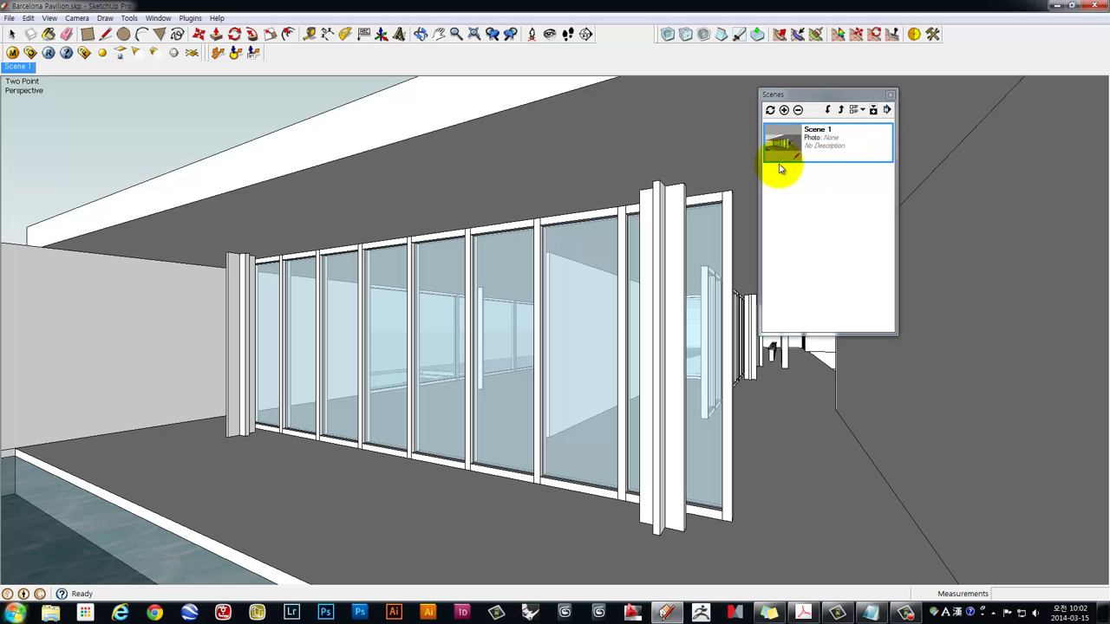
left_click(75, 19)
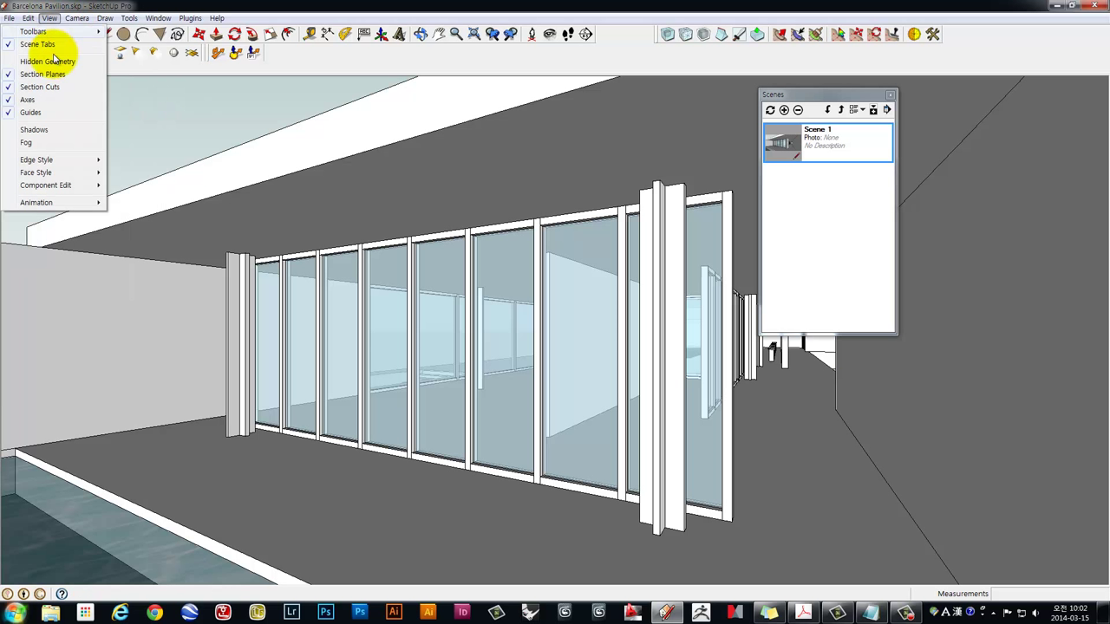
left_click(44, 131)
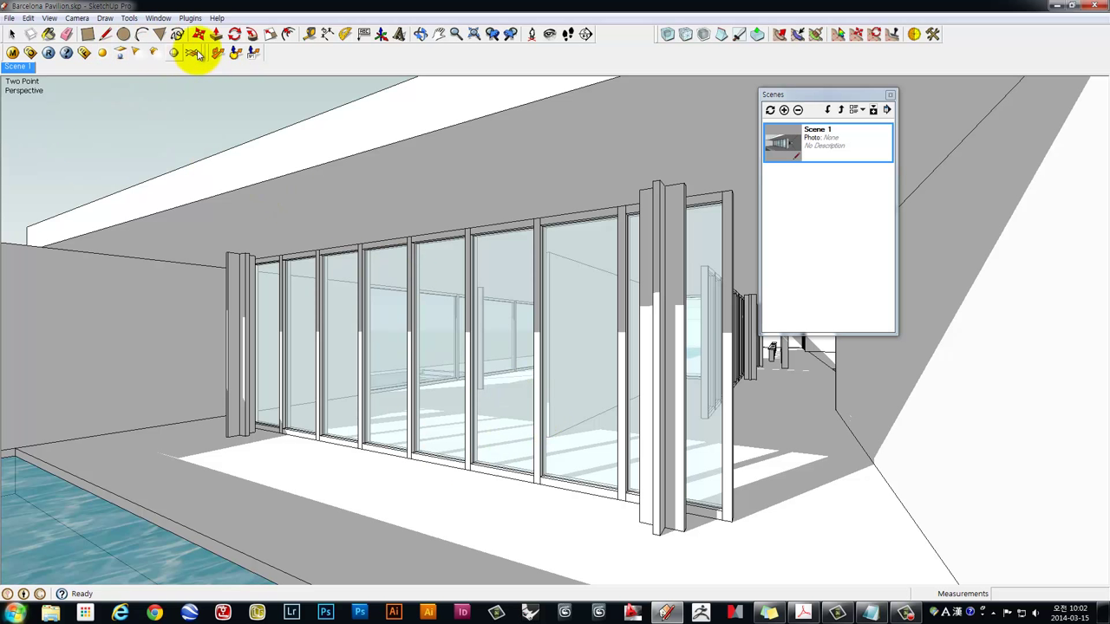
Open the Shadows settings and move the time and date sliders to late morning in October
left_click(158, 18)
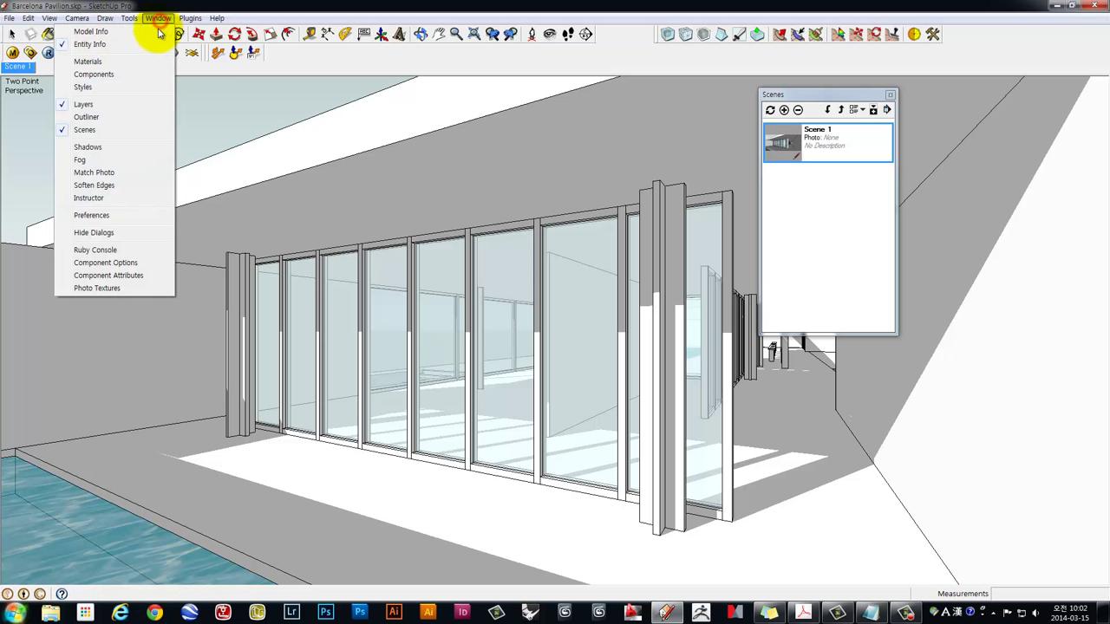
left_click(87, 147)
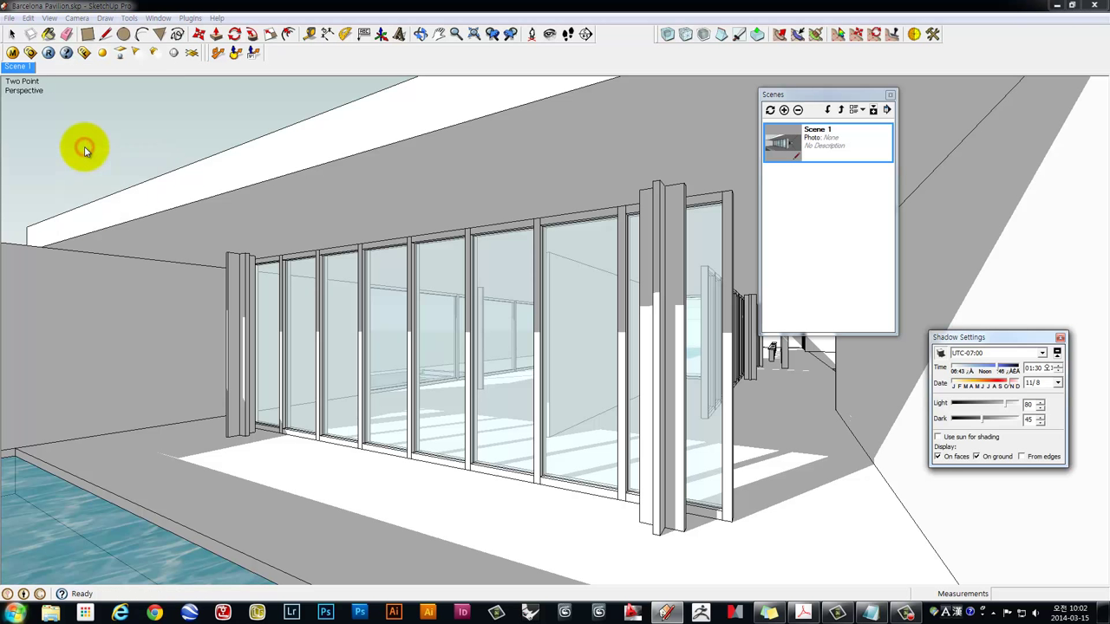
left_click_drag(961, 312, 575, 115)
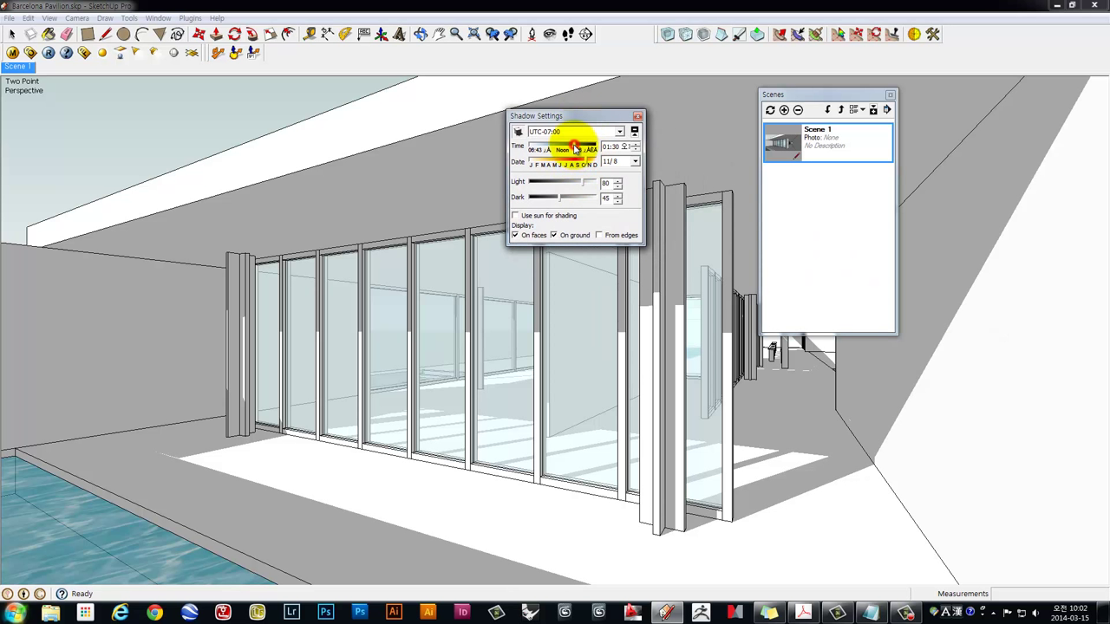
left_click_drag(575, 149, 560, 151)
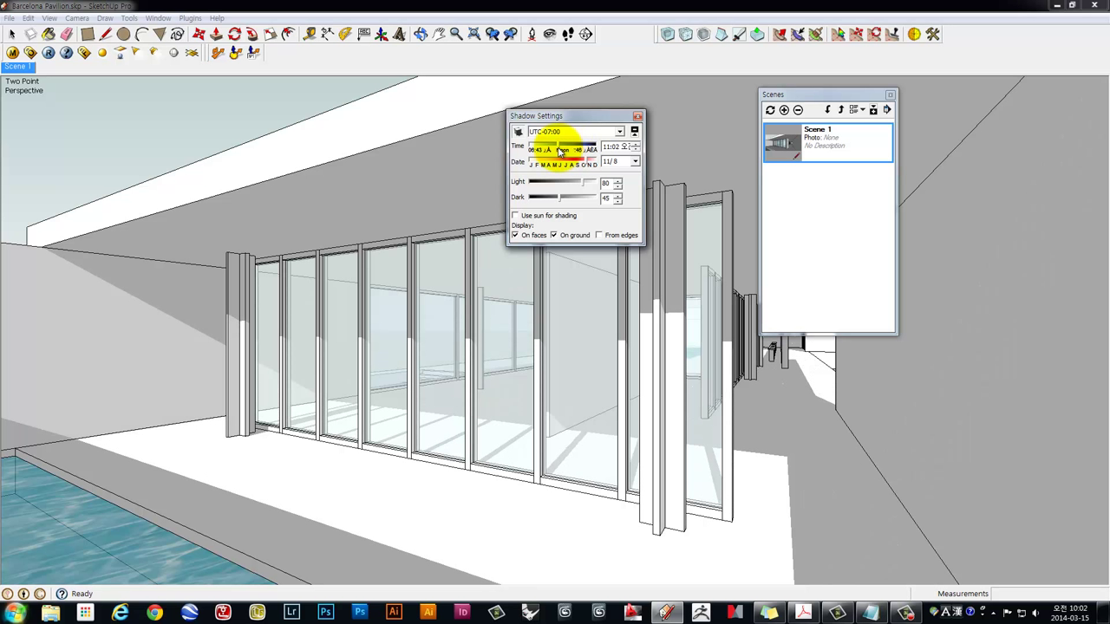
left_click_drag(560, 151, 557, 151)
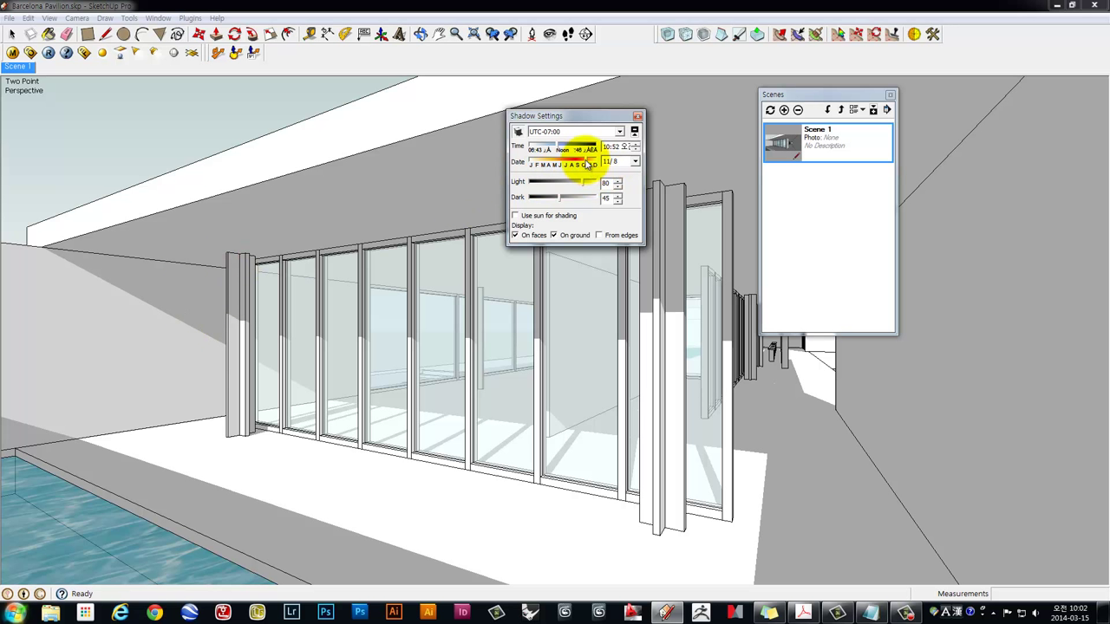
left_click_drag(588, 164, 586, 165)
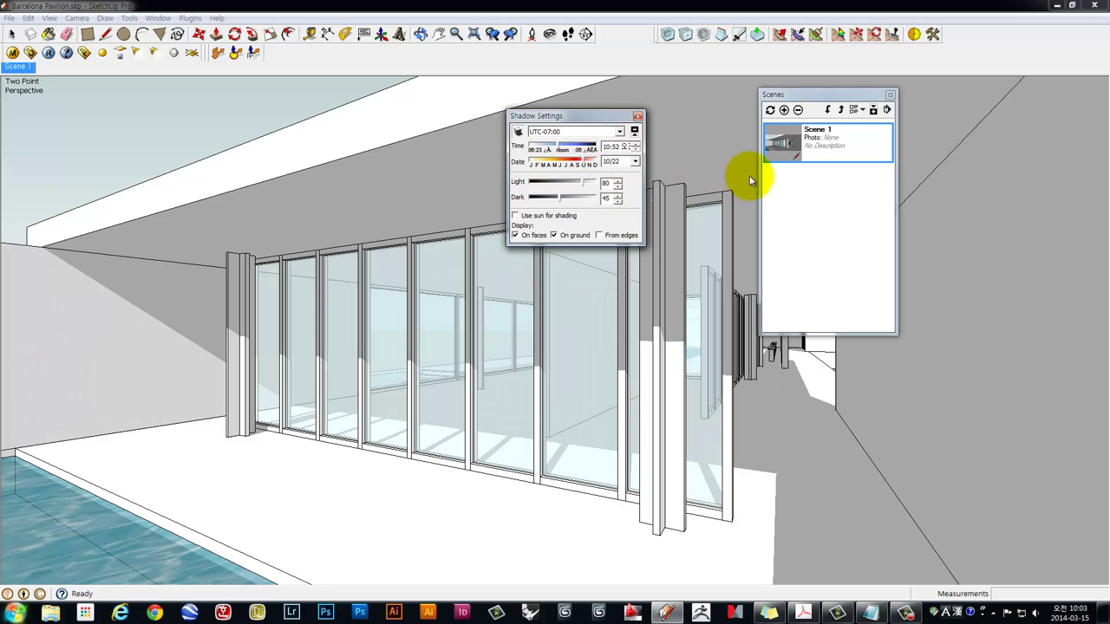
In Scene 1, enable shadows and fine-tune the sun time to 11:16 on 10/22
left_click(830, 146)
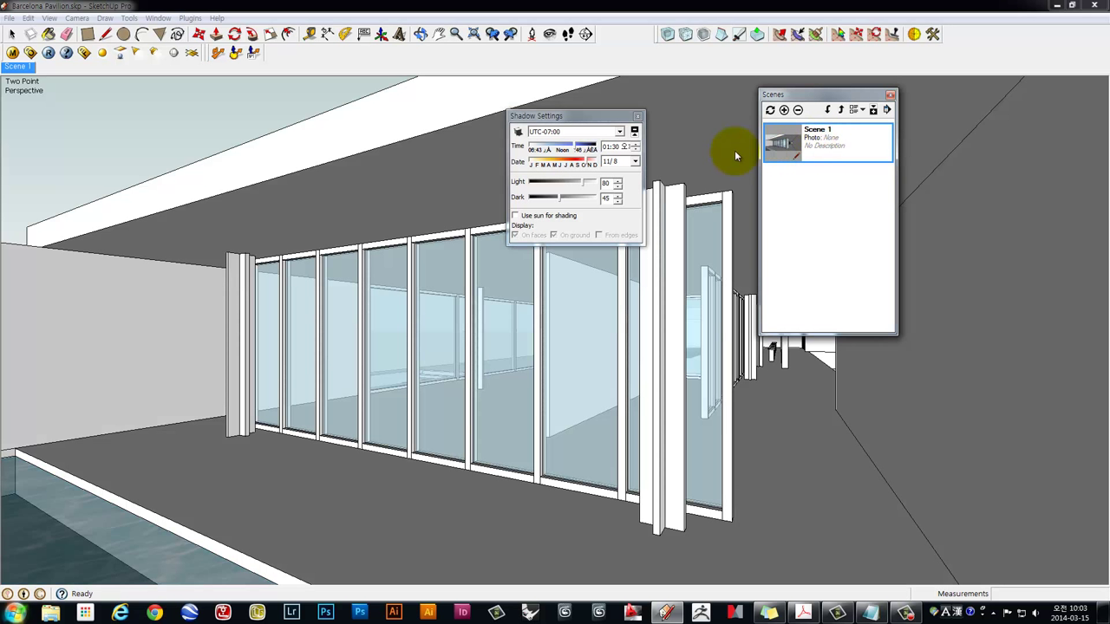
left_click(50, 18)
left_click(35, 130)
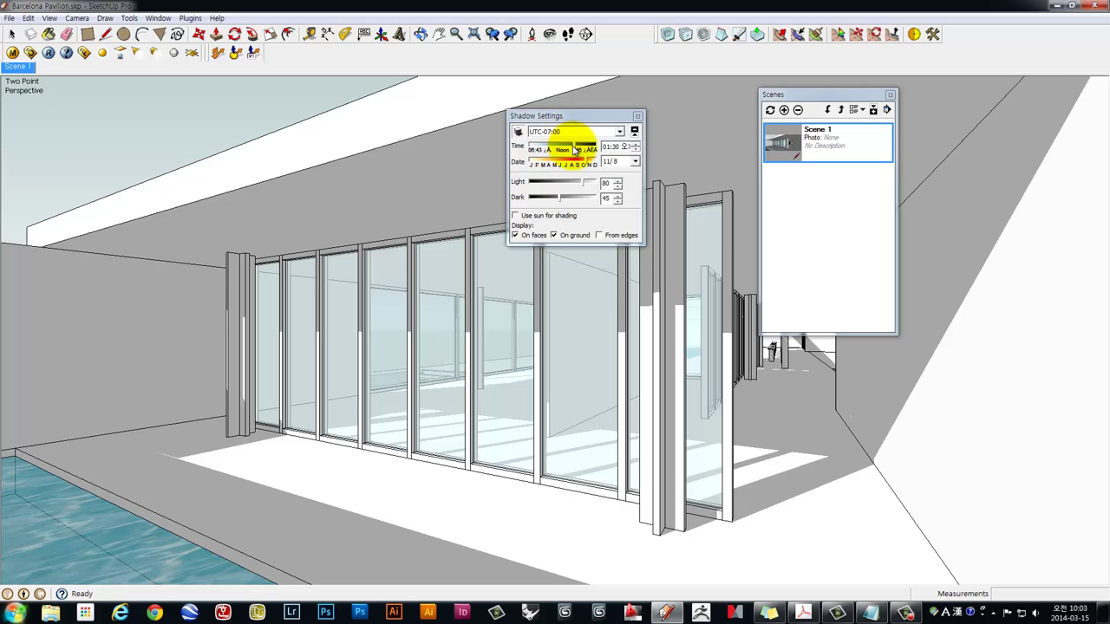
mouse_move(574, 149)
left_mouse_down()
mouse_move(560, 150)
mouse_move(586, 167)
left_mouse_up()
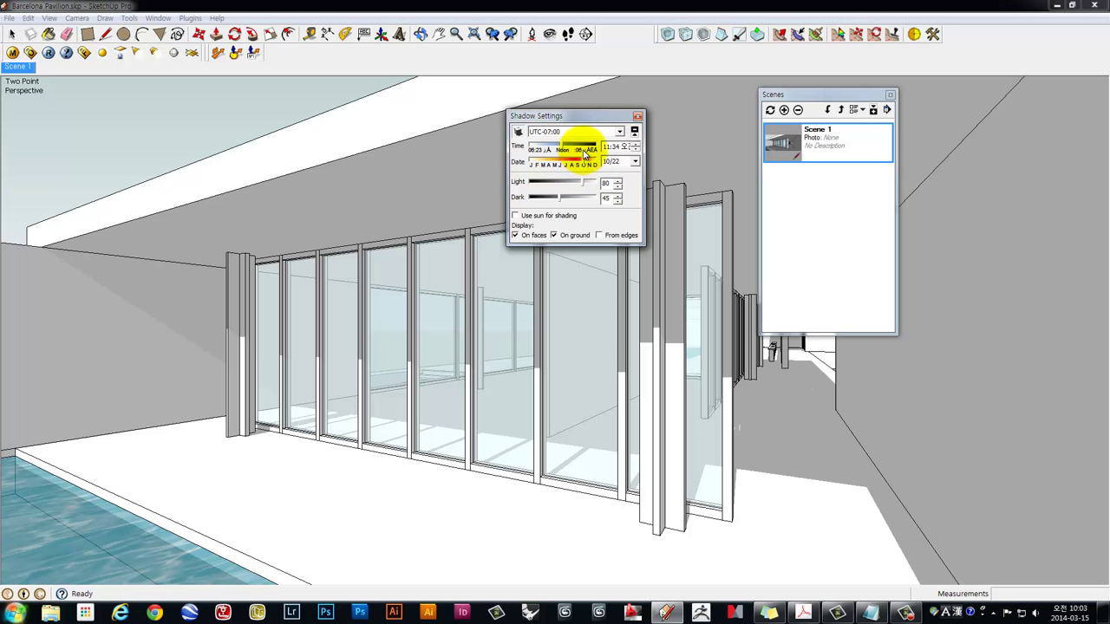
left_click_drag(562, 152, 561, 152)
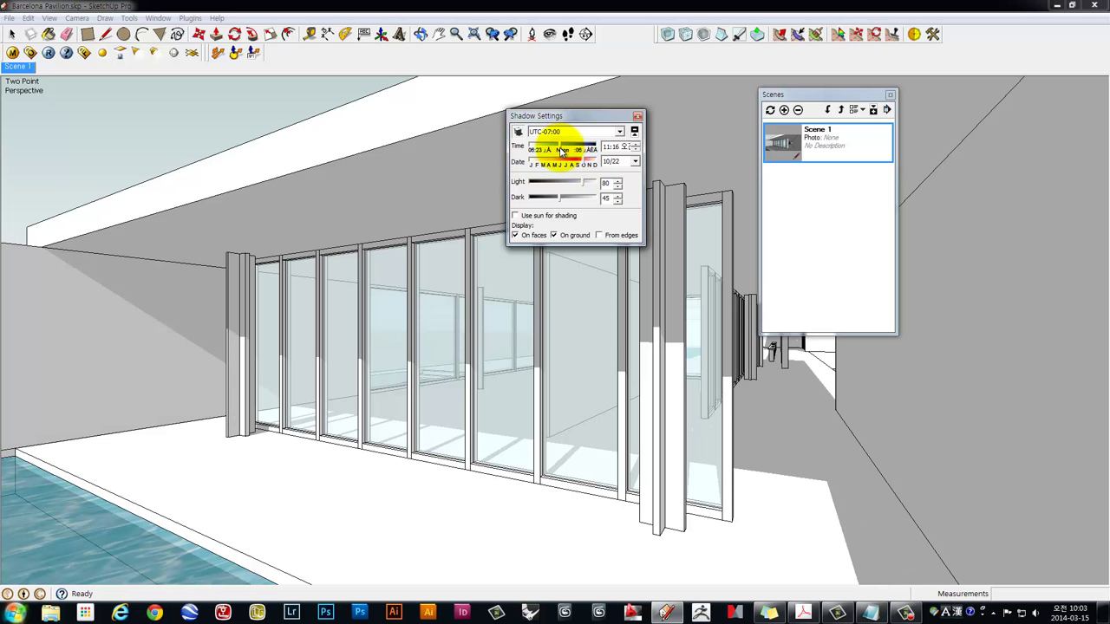
Add the glass-wall view with 11:16 sunlight as Scene 2
left_click(784, 112)
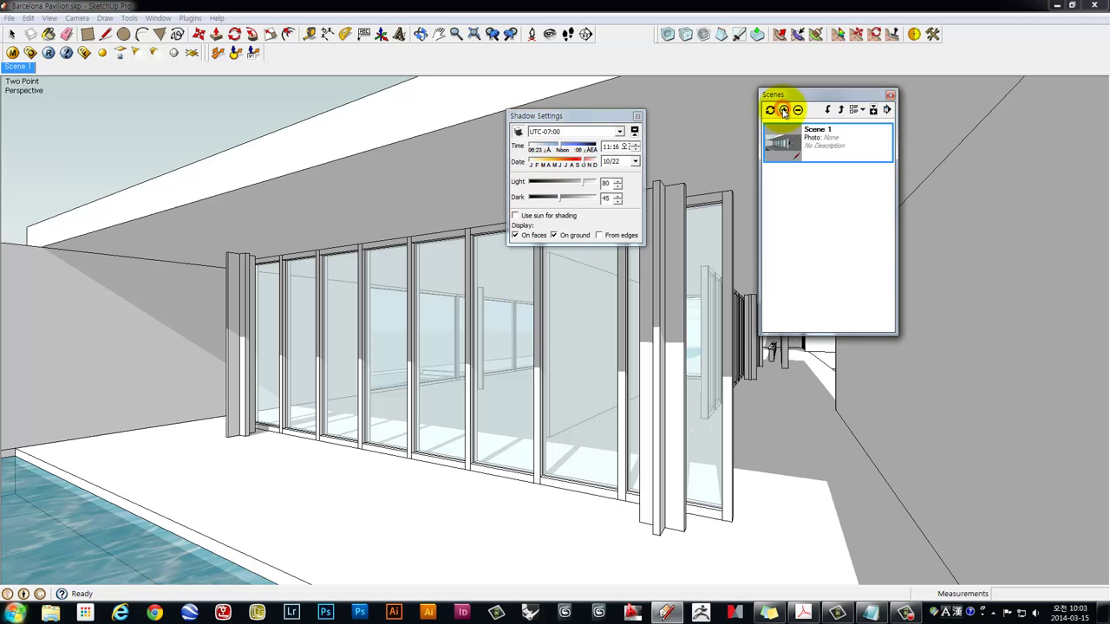
left_click(784, 110)
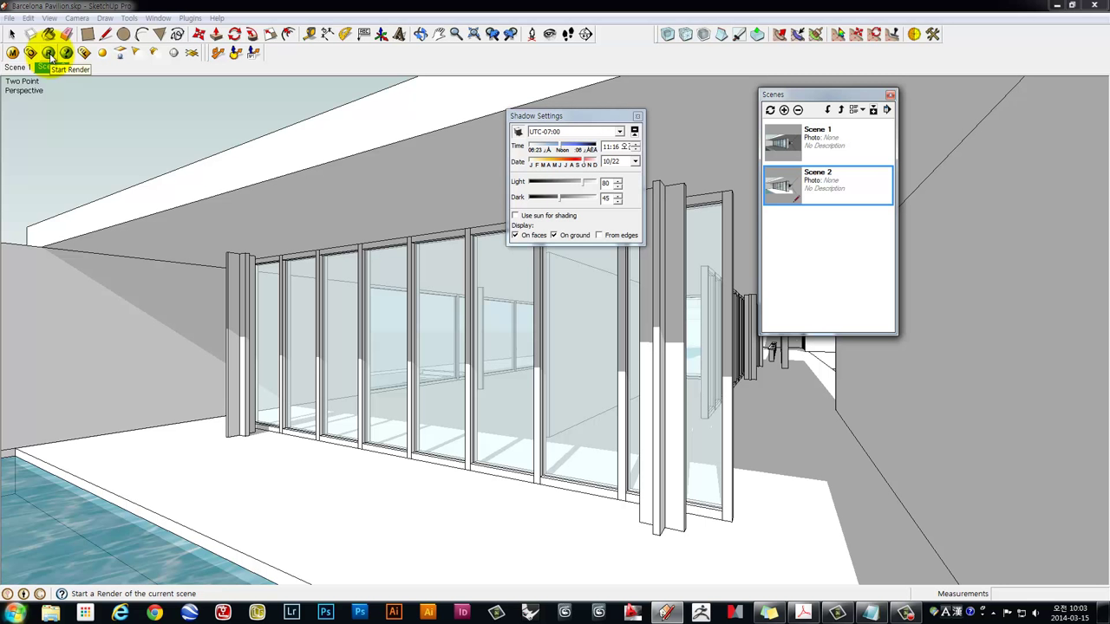
Render Scene 2 with V-Ray at 800 x 600 and move the frame buffer aside to inspect it
left_click(49, 54)
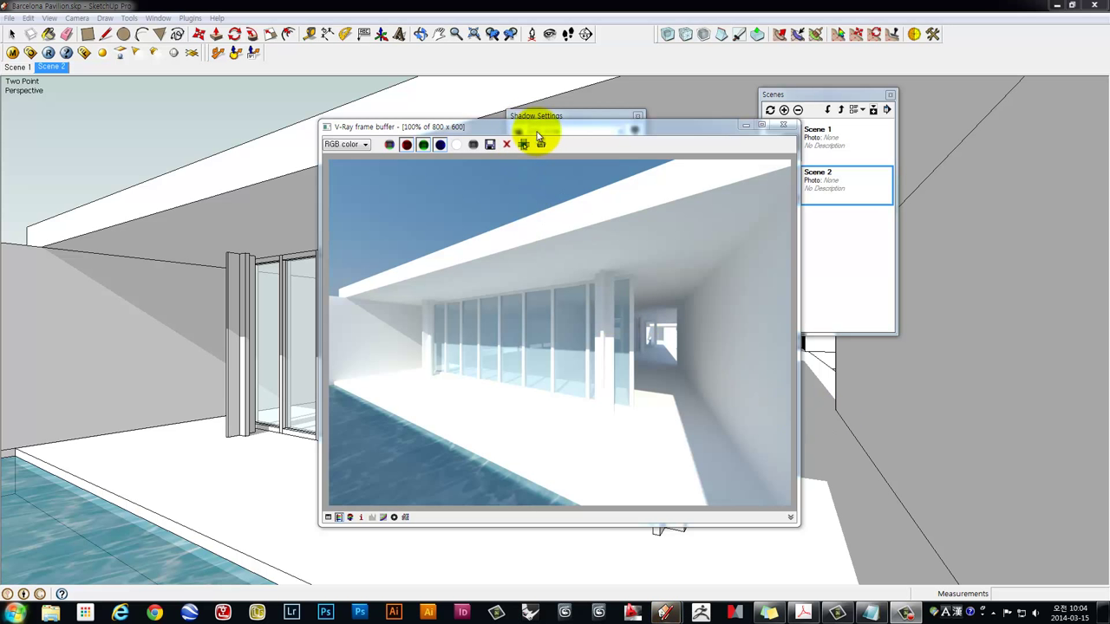
mouse_move(539, 132)
left_mouse_down()
mouse_move(420, 84)
mouse_move(527, 87)
mouse_move(546, 138)
left_mouse_up()
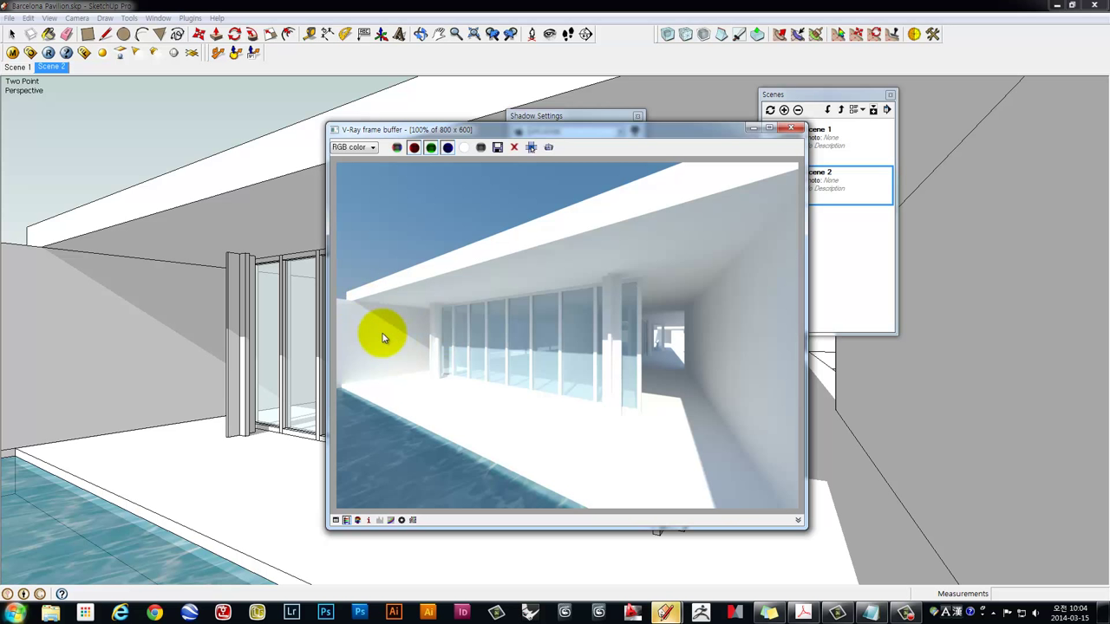
left_click_drag(483, 131, 422, 92)
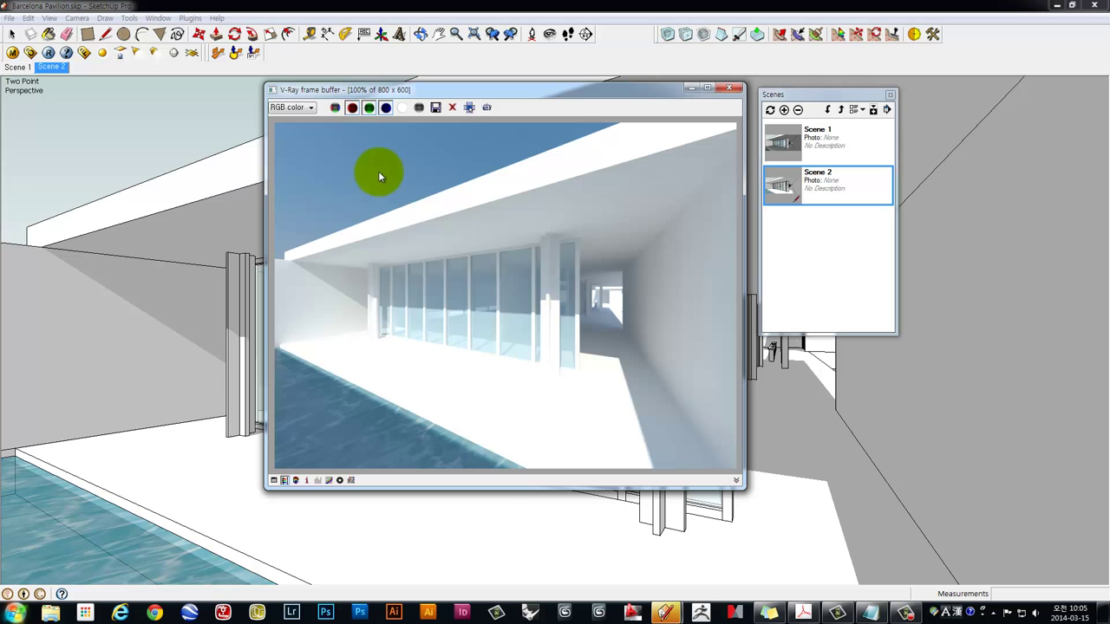
left_click_drag(328, 94, 149, 95)
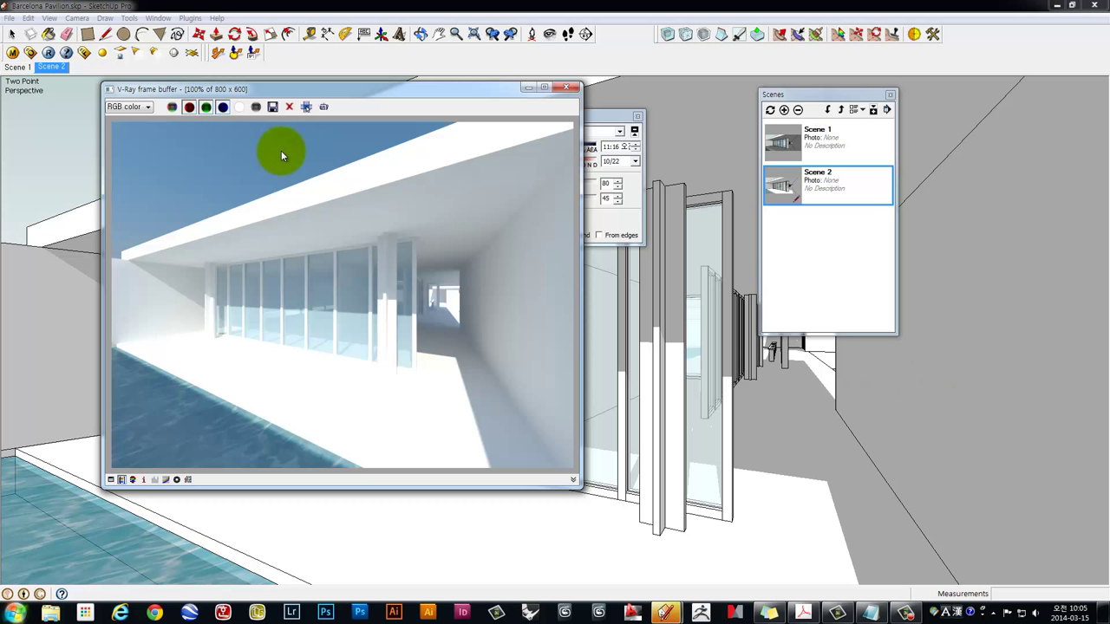
Close the frame buffer and enlarge the V-Ray Options window to list every section
left_click(31, 53)
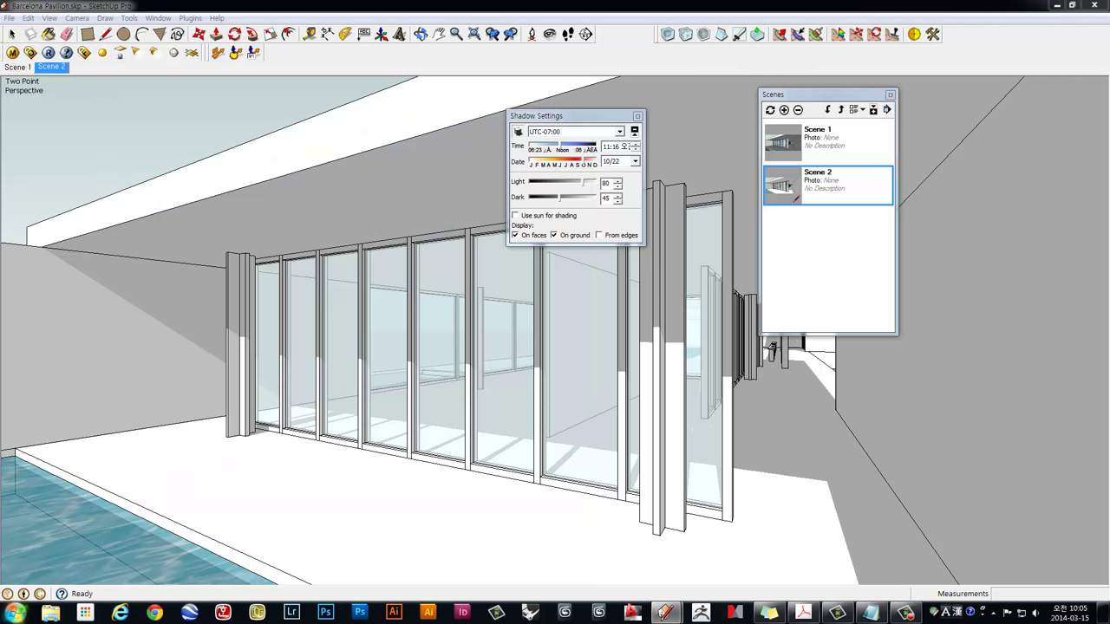
left_click_drag(696, 69, 289, 87)
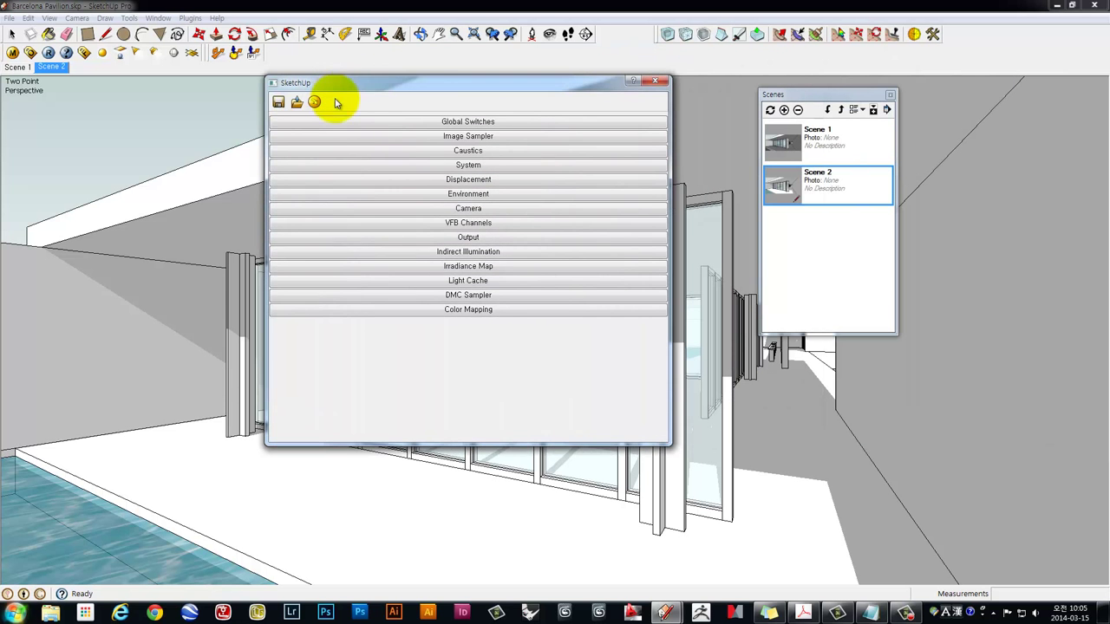
left_click_drag(454, 446, 467, 168)
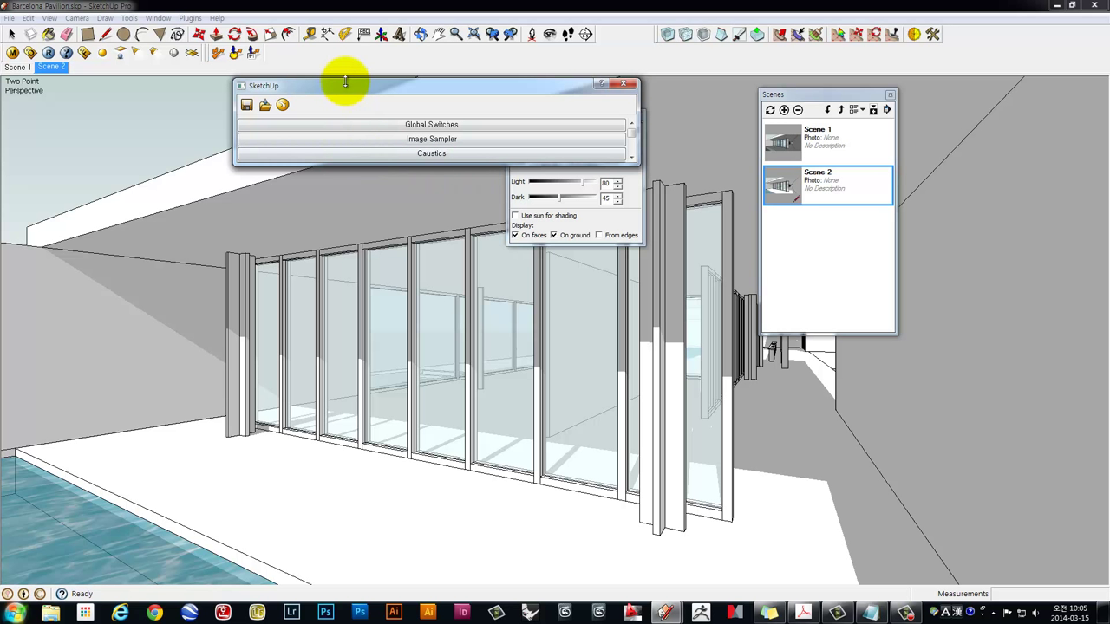
left_click_drag(354, 86, 330, 89)
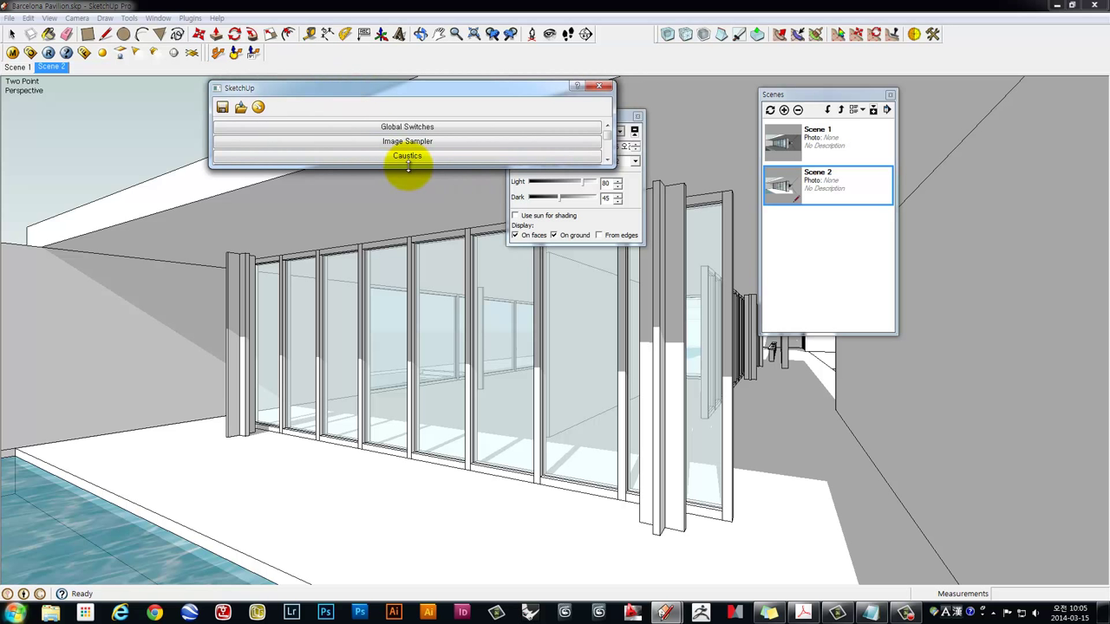
left_click_drag(407, 165, 408, 423)
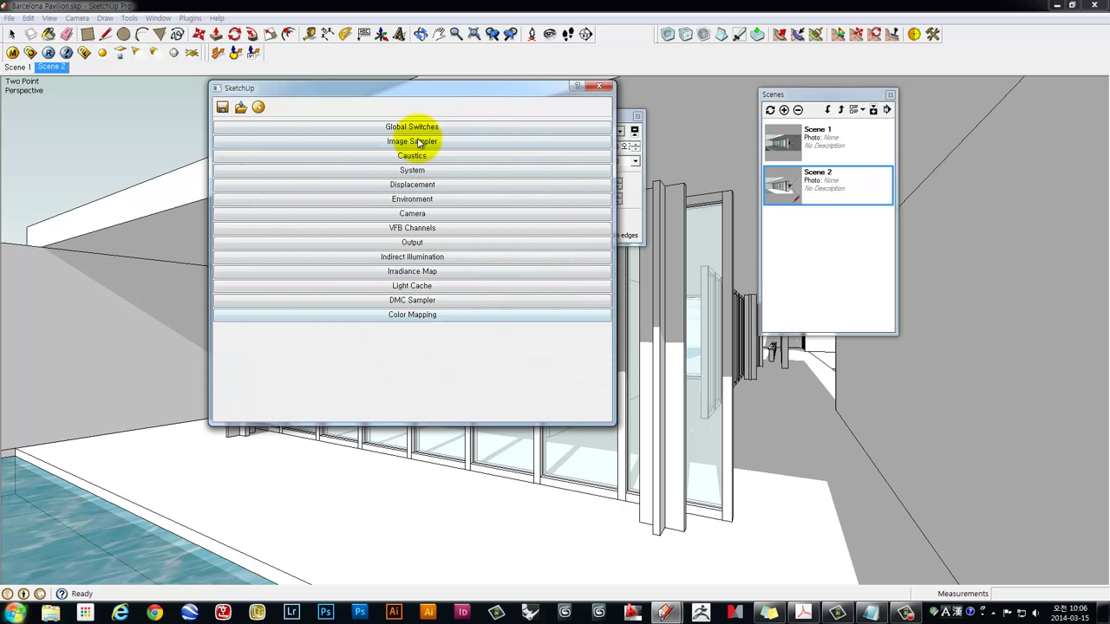
left_click(416, 309)
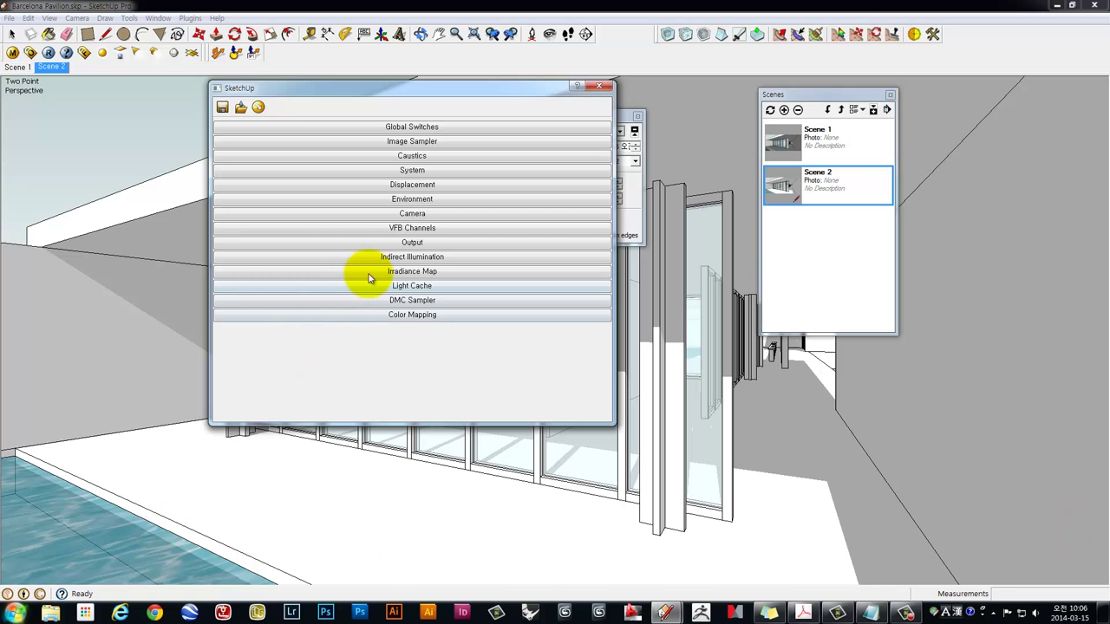
Expand the Output settings and replace the output Width value
left_click(412, 243)
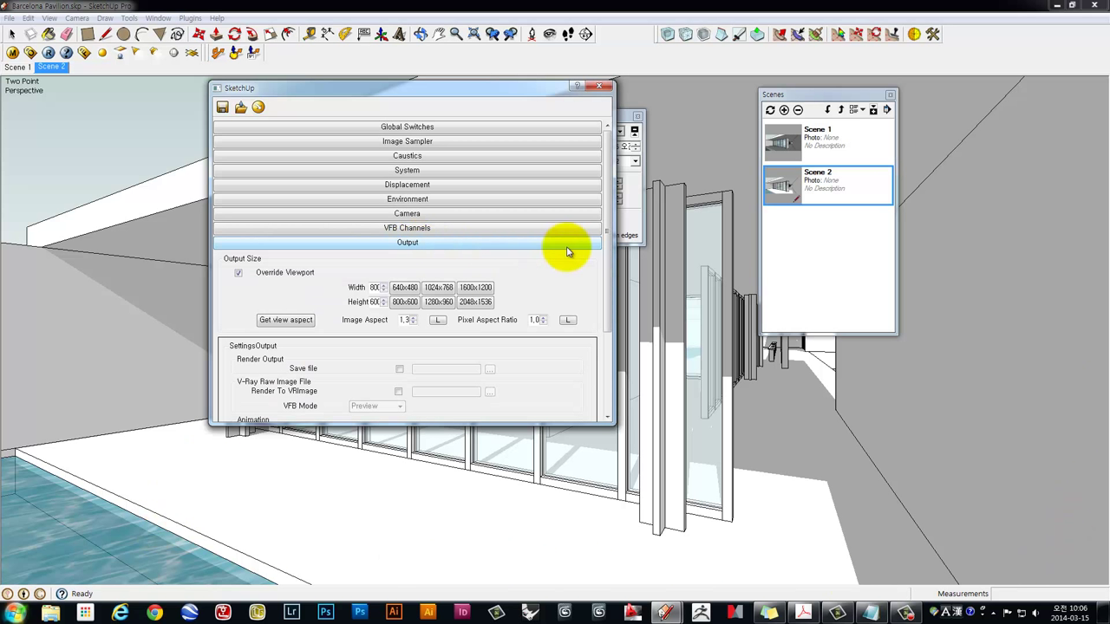
scroll(611, 261, "down", 1)
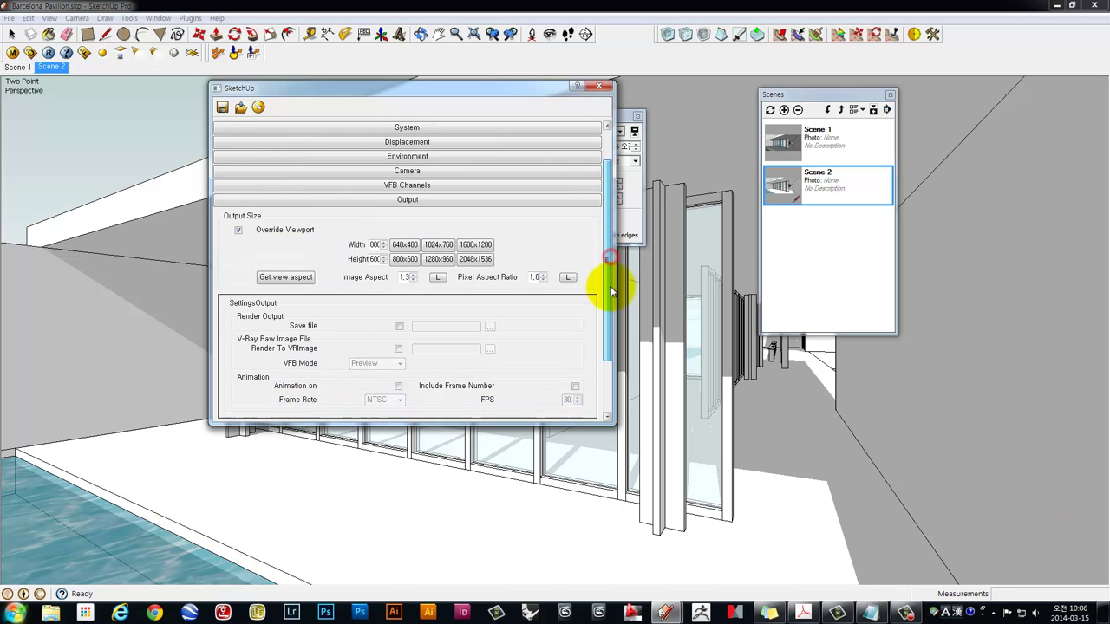
left_click(371, 243)
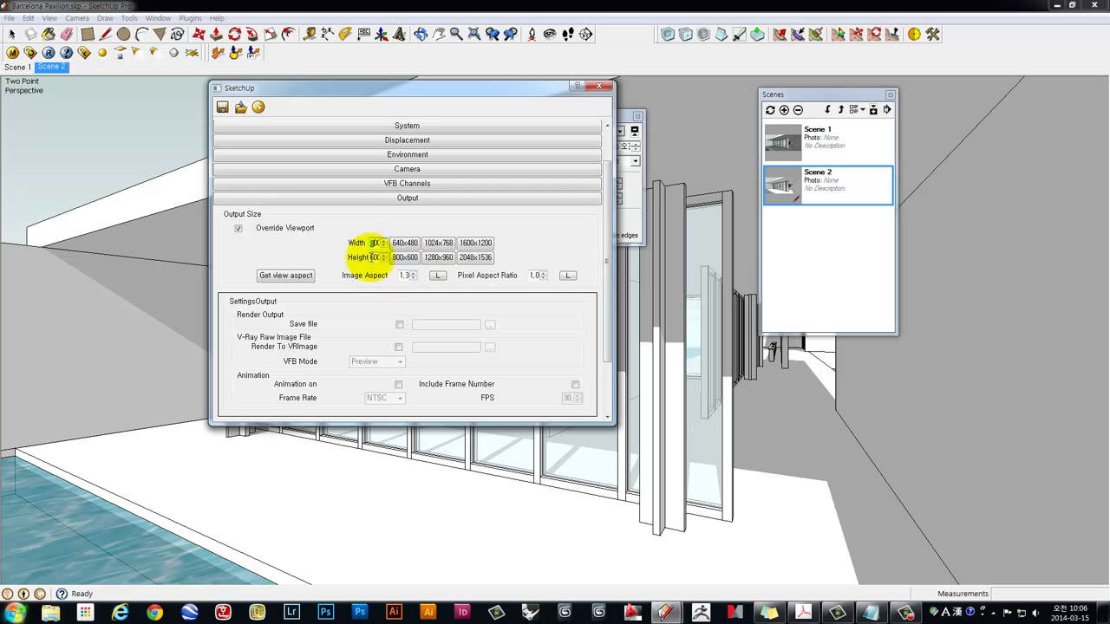
double_click(373, 257)
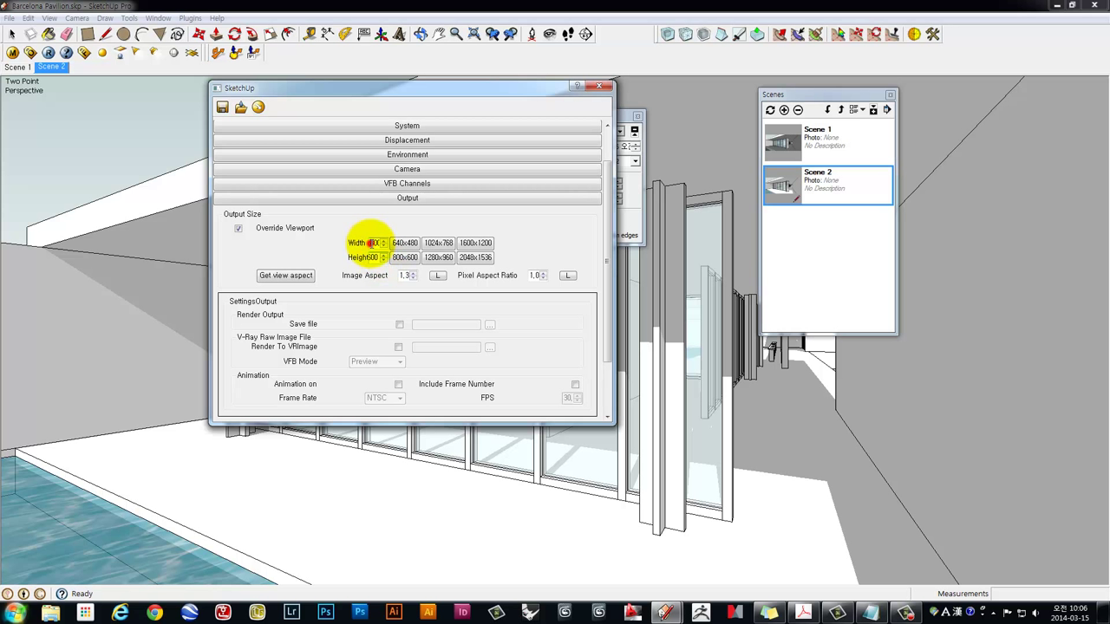
double_click(373, 243)
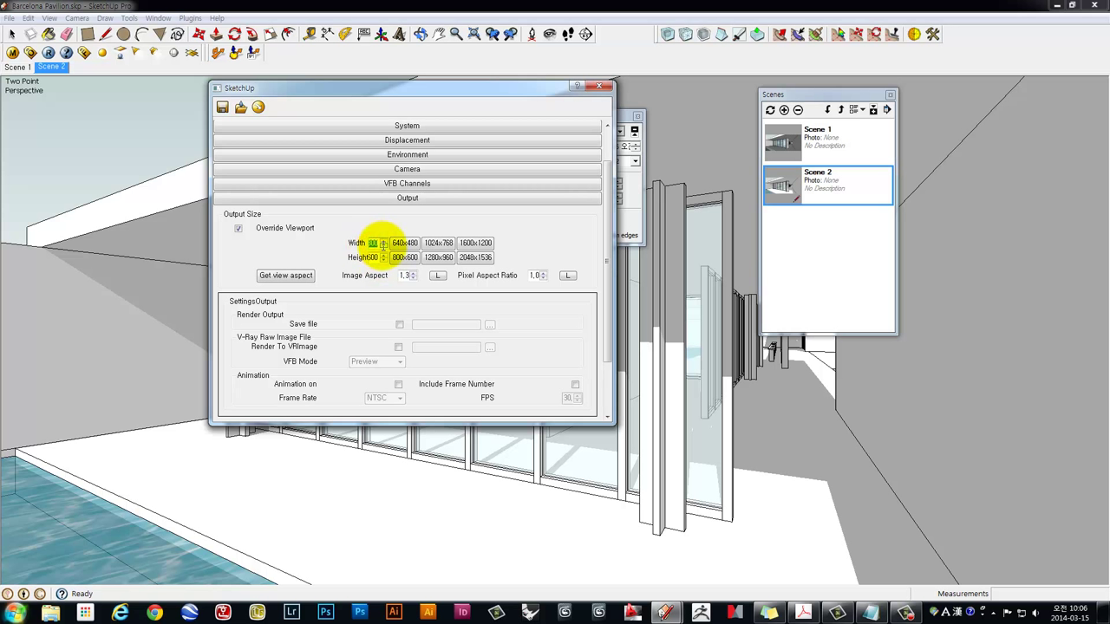
left_click(370, 244)
left_click_drag(357, 247, 381, 246)
left_click(371, 244)
double_click(371, 243)
left_click_drag(374, 243, 347, 247)
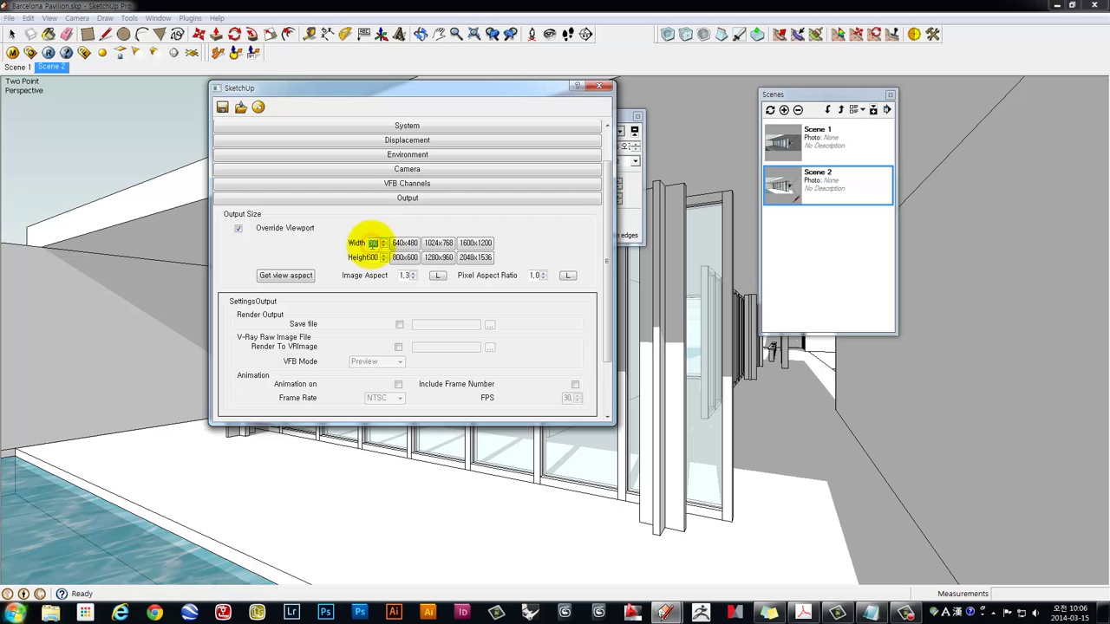
left_click(373, 244)
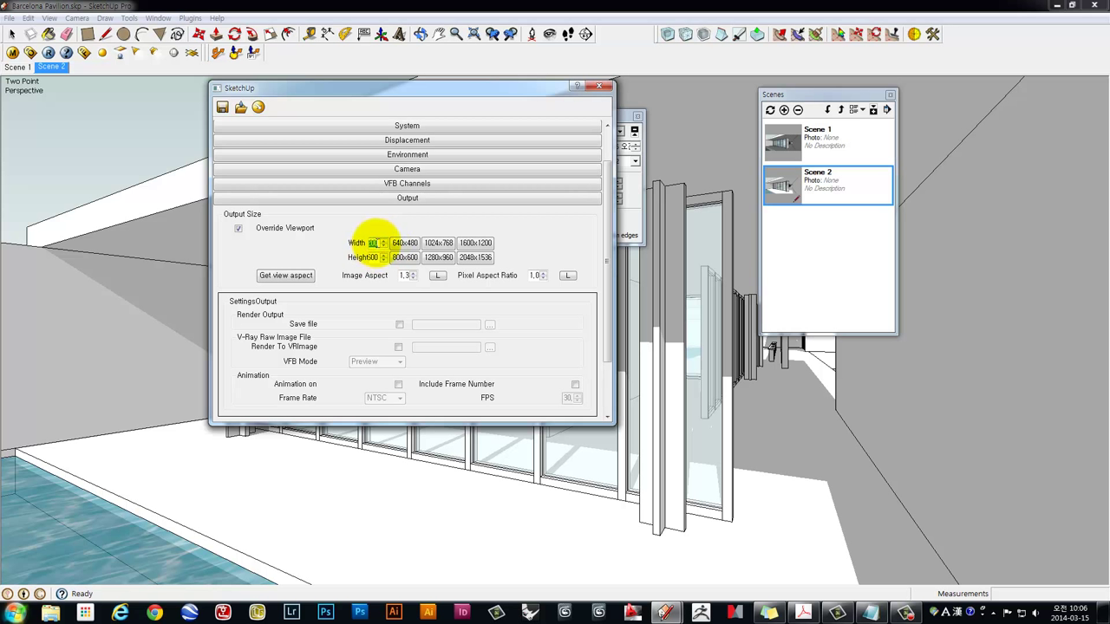
left_click(375, 243)
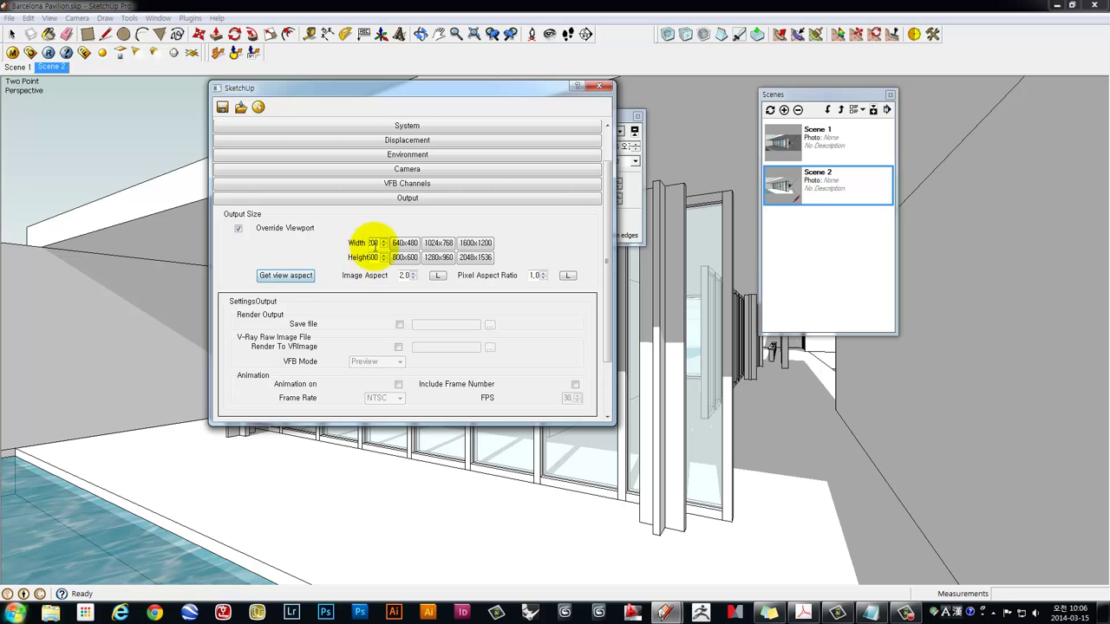
Use Get view aspect so the output becomes aspect 2.1 with height 551
left_click(324, 286)
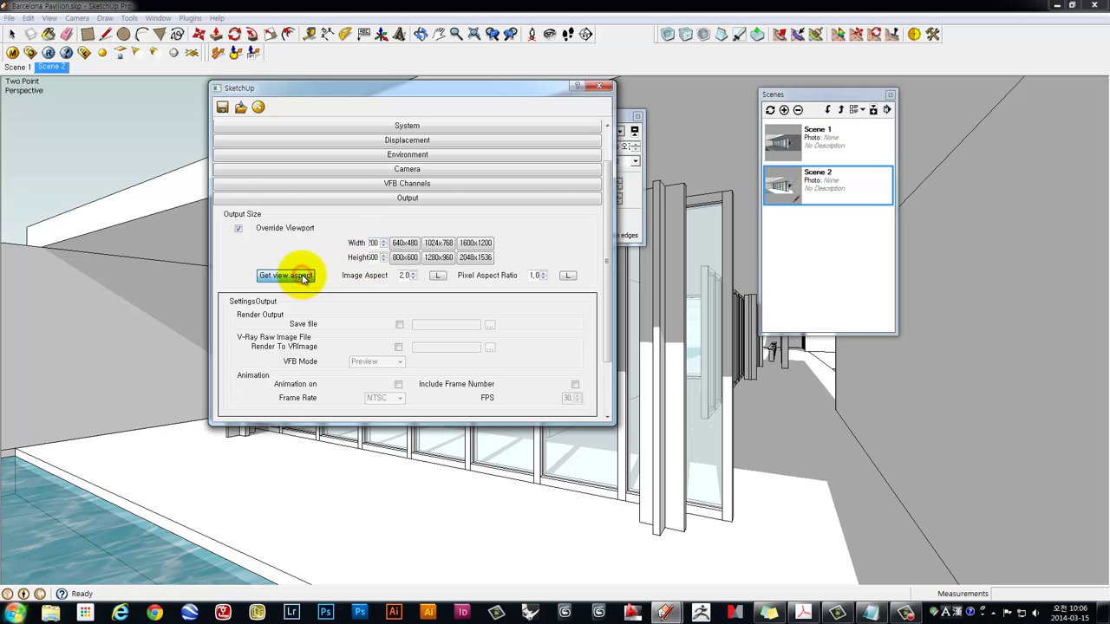
left_click(302, 276)
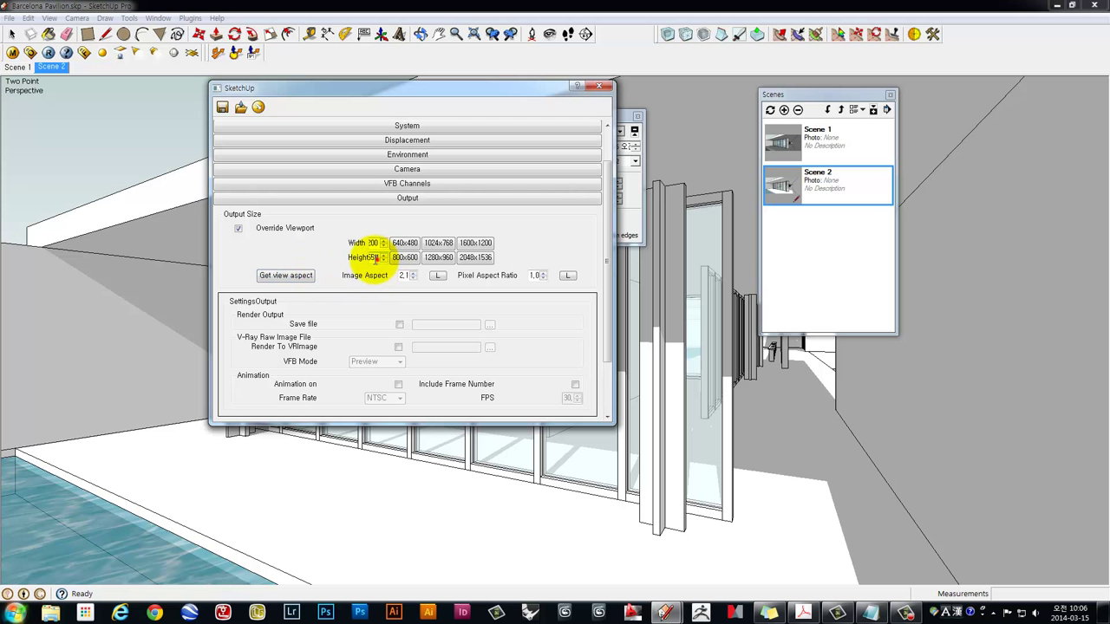
left_click(374, 257)
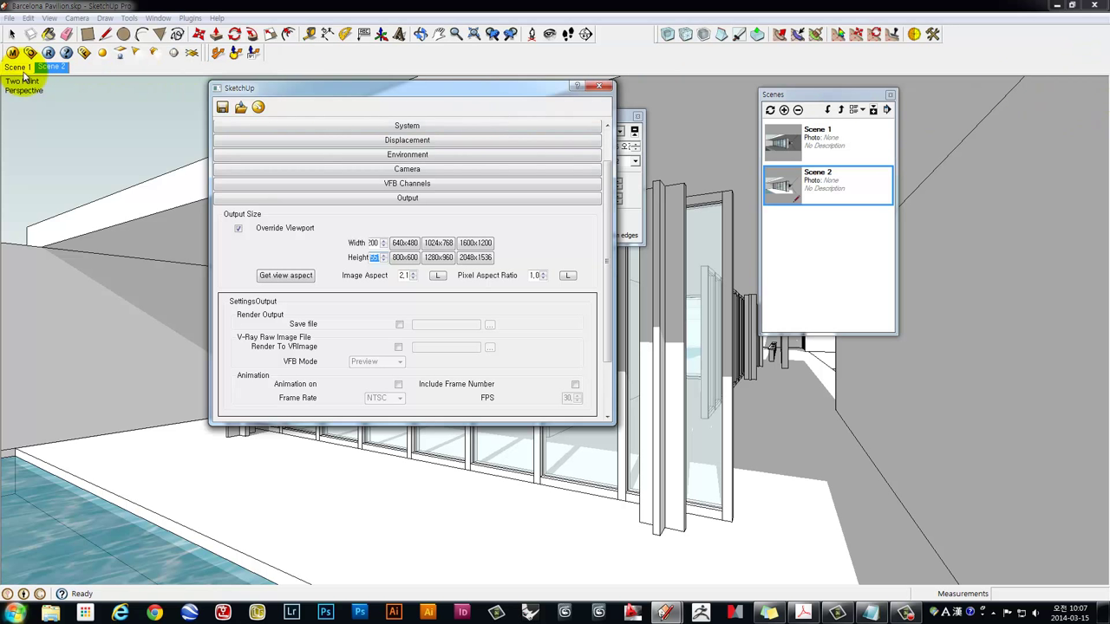
double_click(370, 258)
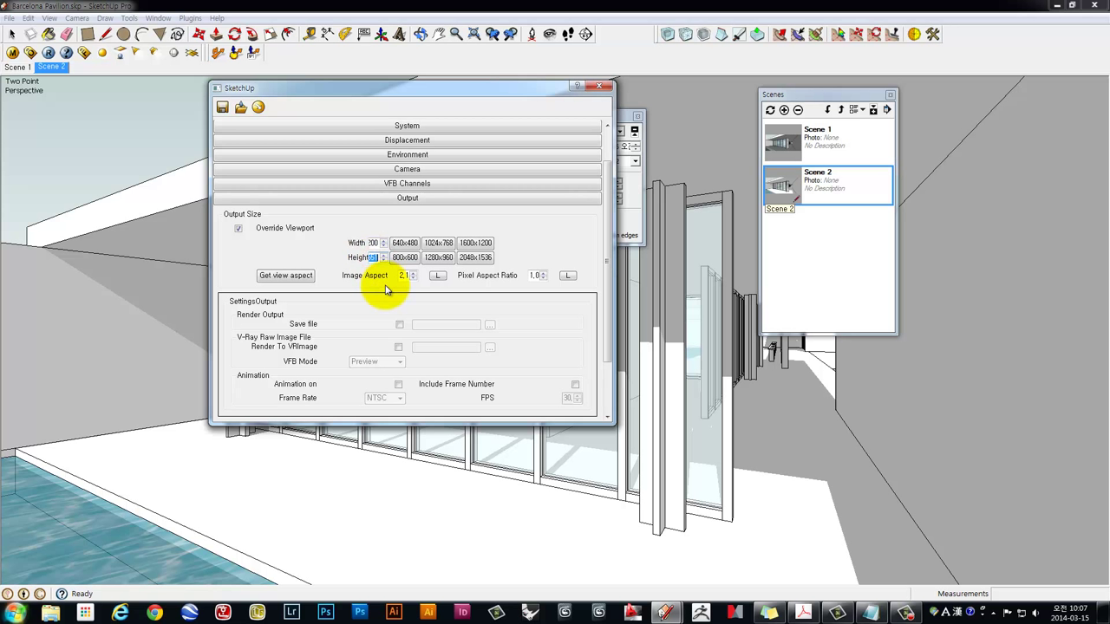
left_click(322, 244)
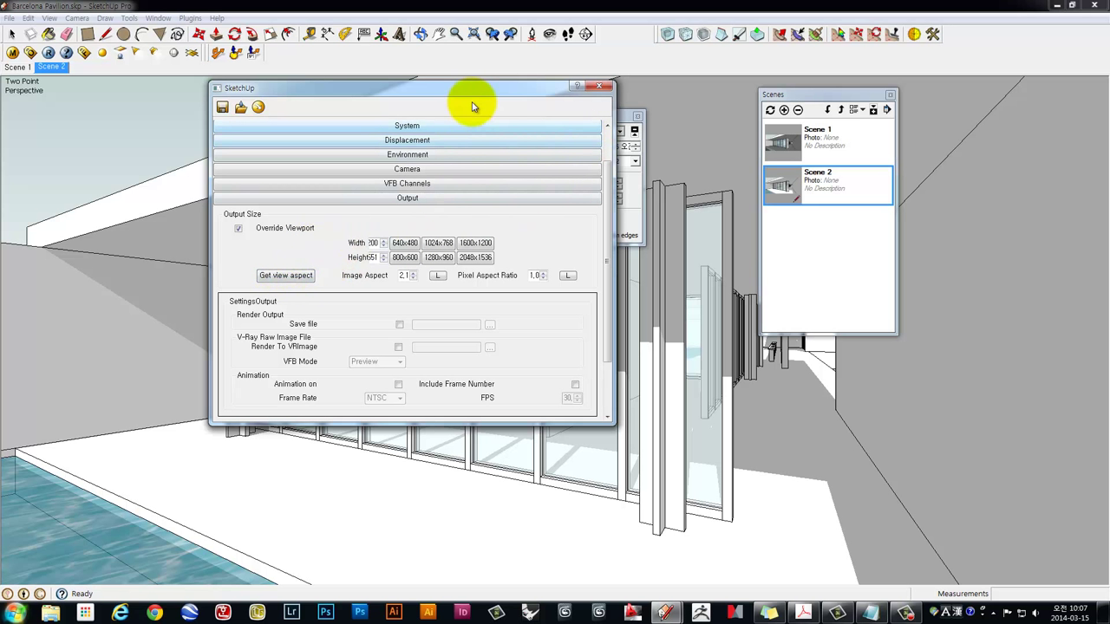
left_click_drag(483, 92, 414, 153)
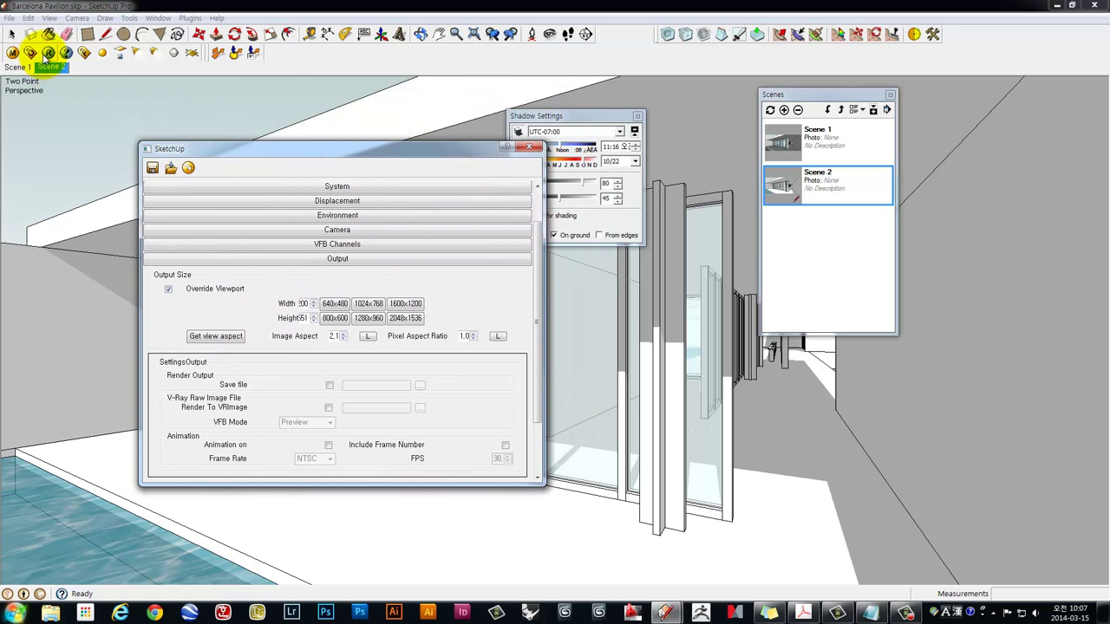
left_click(48, 53)
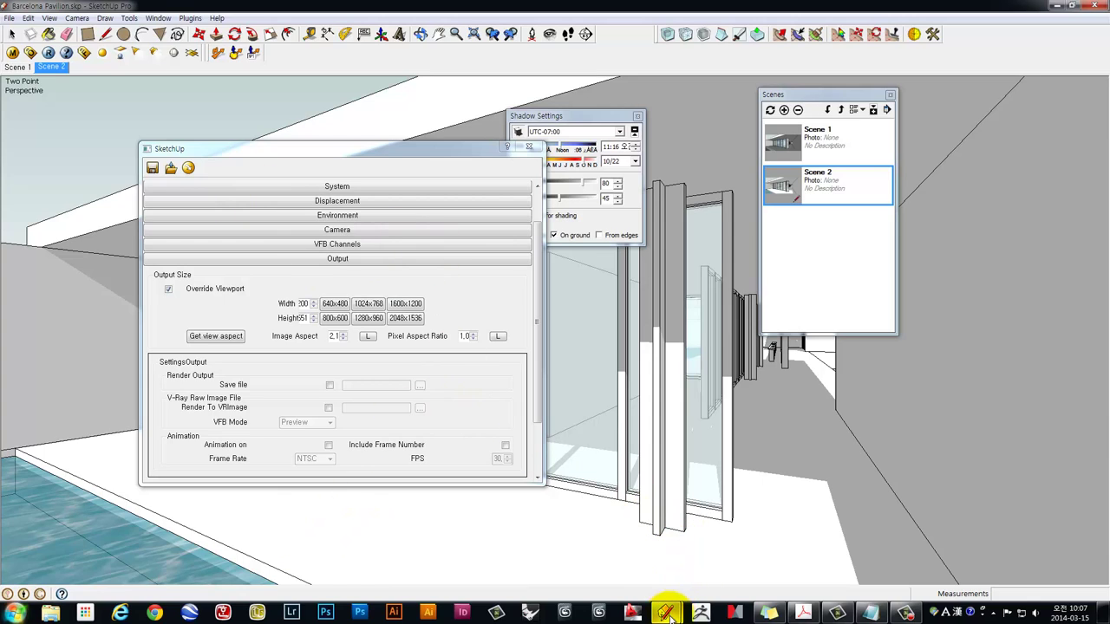
mouse_move(666, 614)
left_click(706, 555)
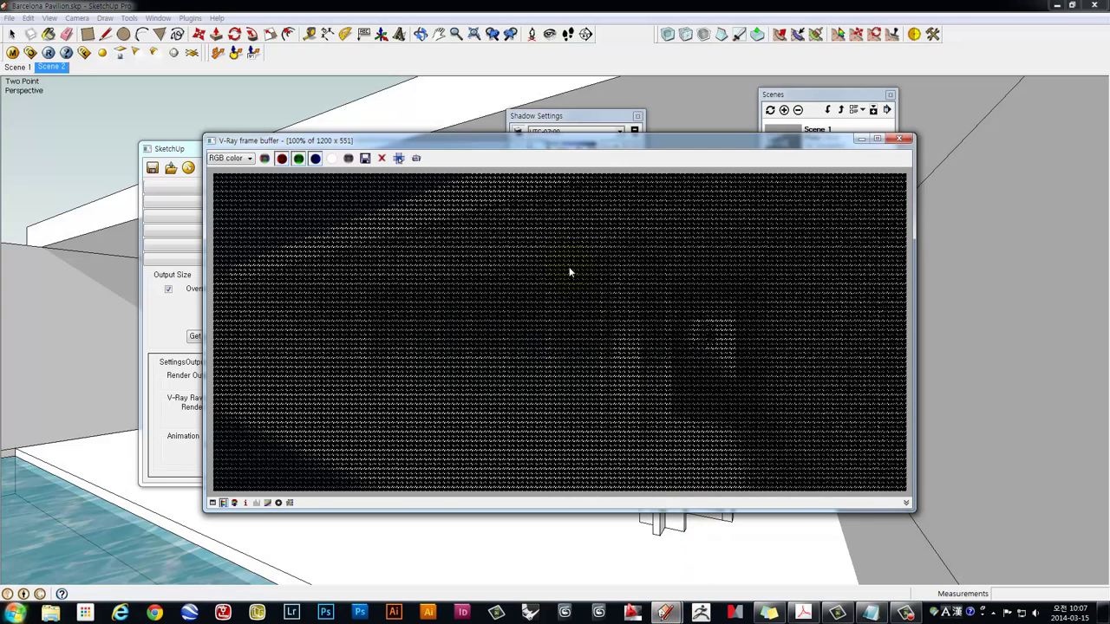
left_click_drag(502, 144, 413, 108)
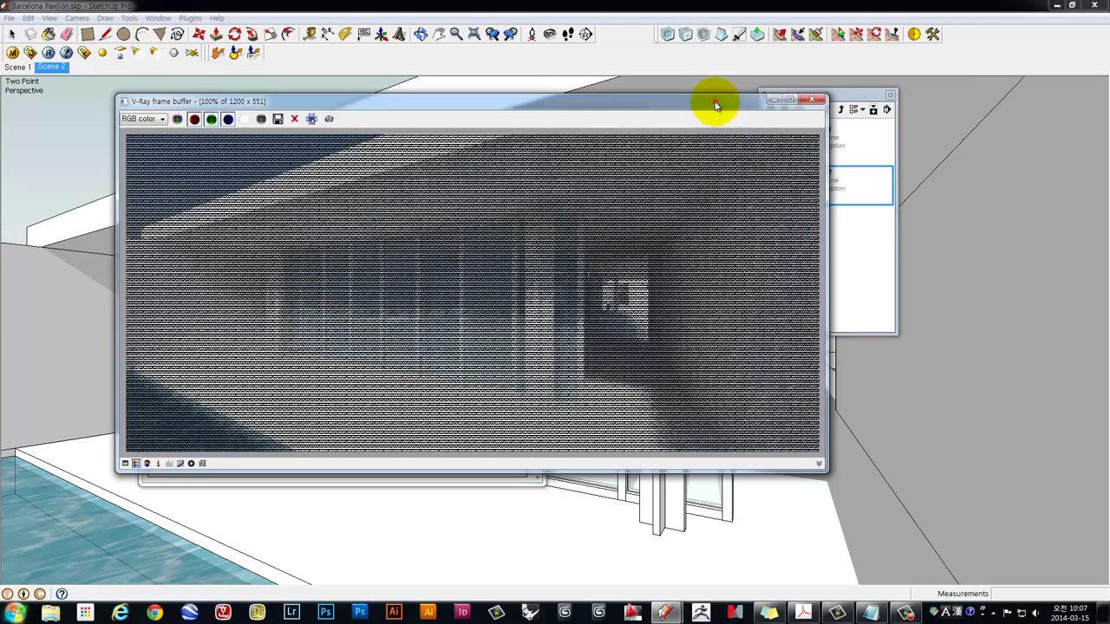
mouse_move(714, 103)
left_mouse_down()
mouse_move(685, 92)
mouse_move(687, 110)
mouse_move(720, 108)
left_mouse_up()
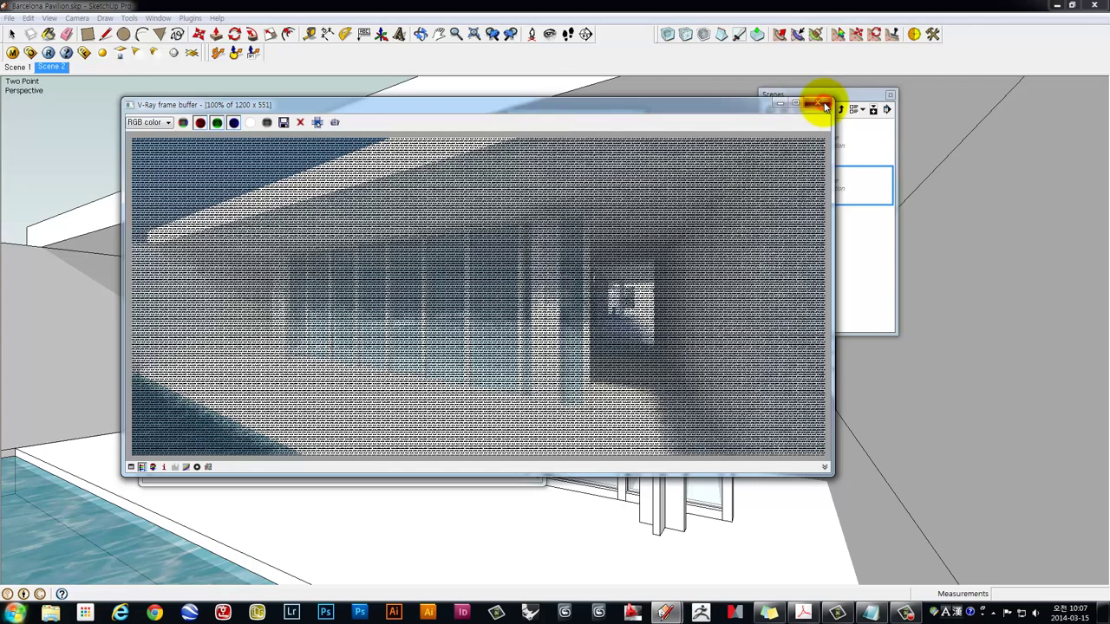
left_click(825, 105)
left_click(531, 148)
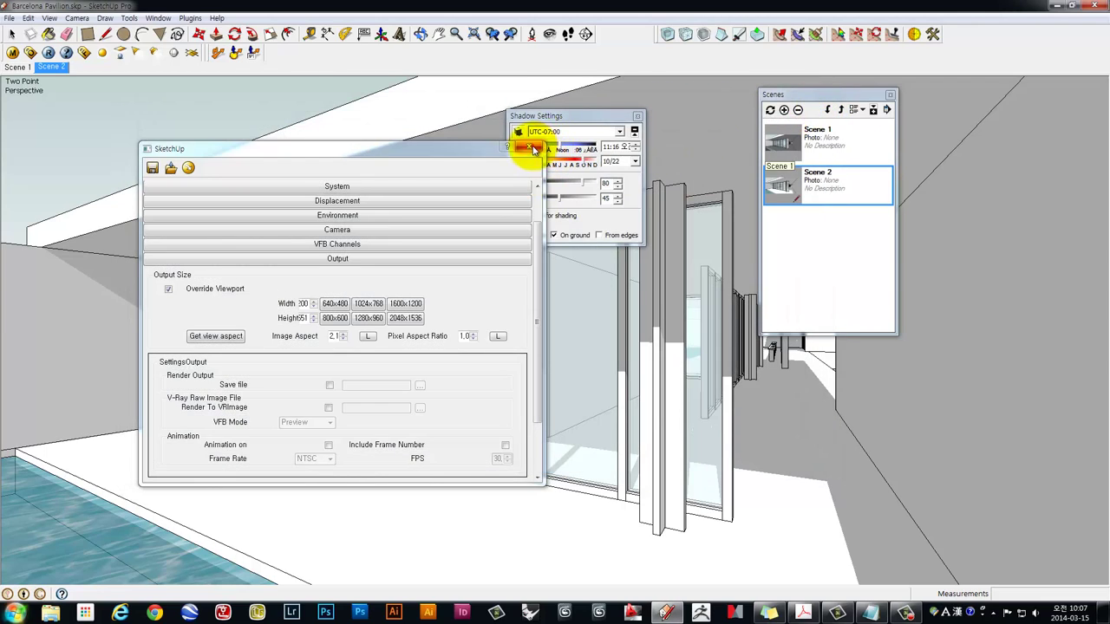
Close Shadow Settings and pan the view up to show more of the pool
left_click(638, 116)
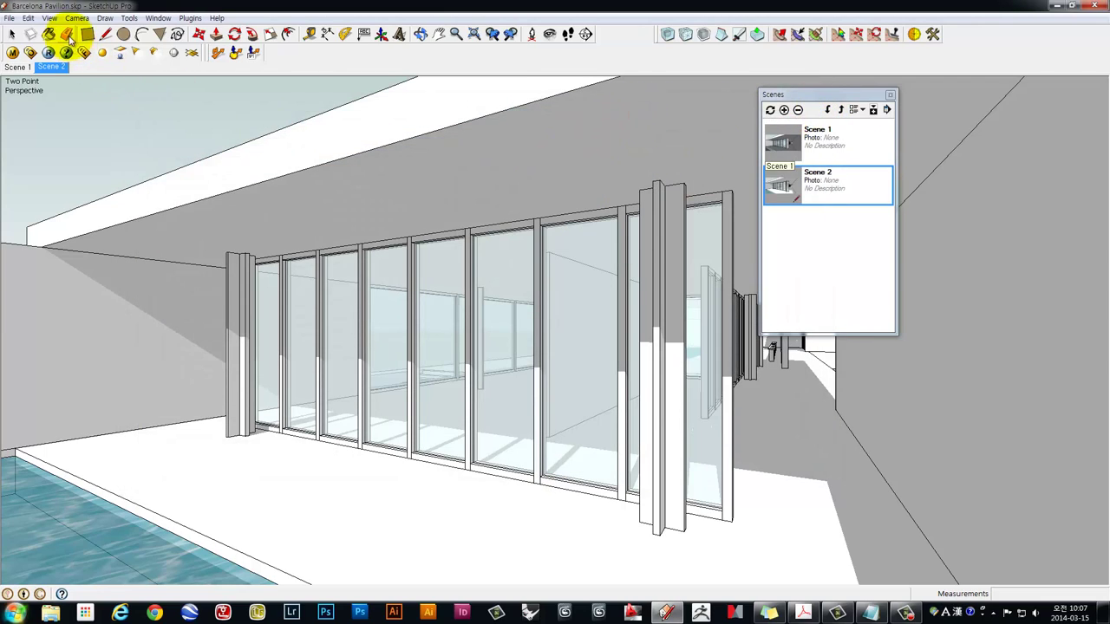
left_click(50, 18)
mouse_move(76, 17)
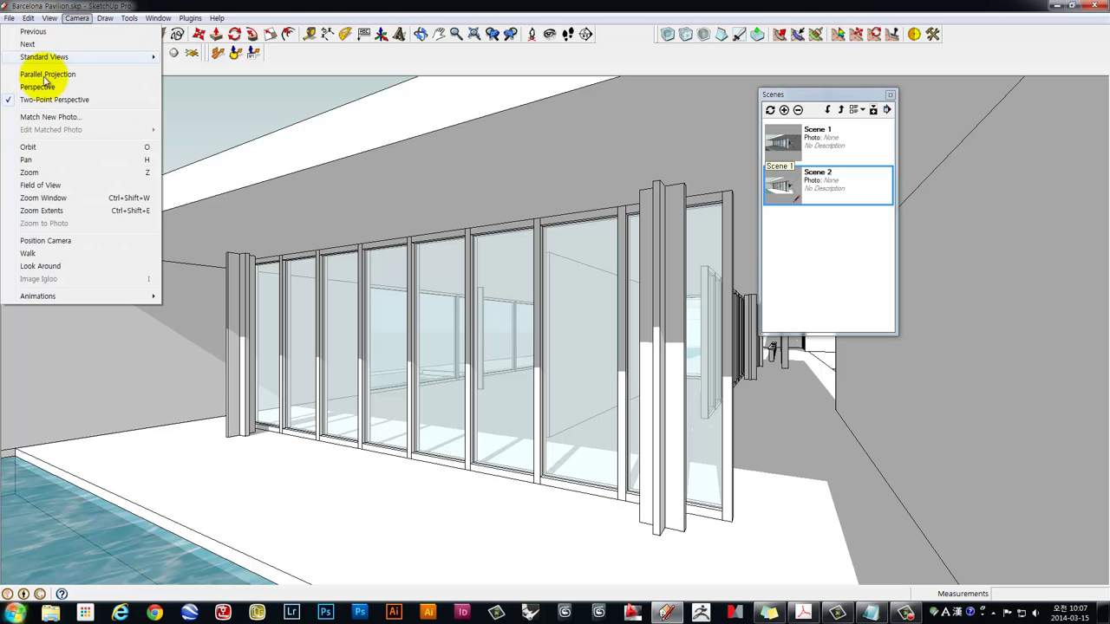
left_click(211, 114)
left_click(438, 34)
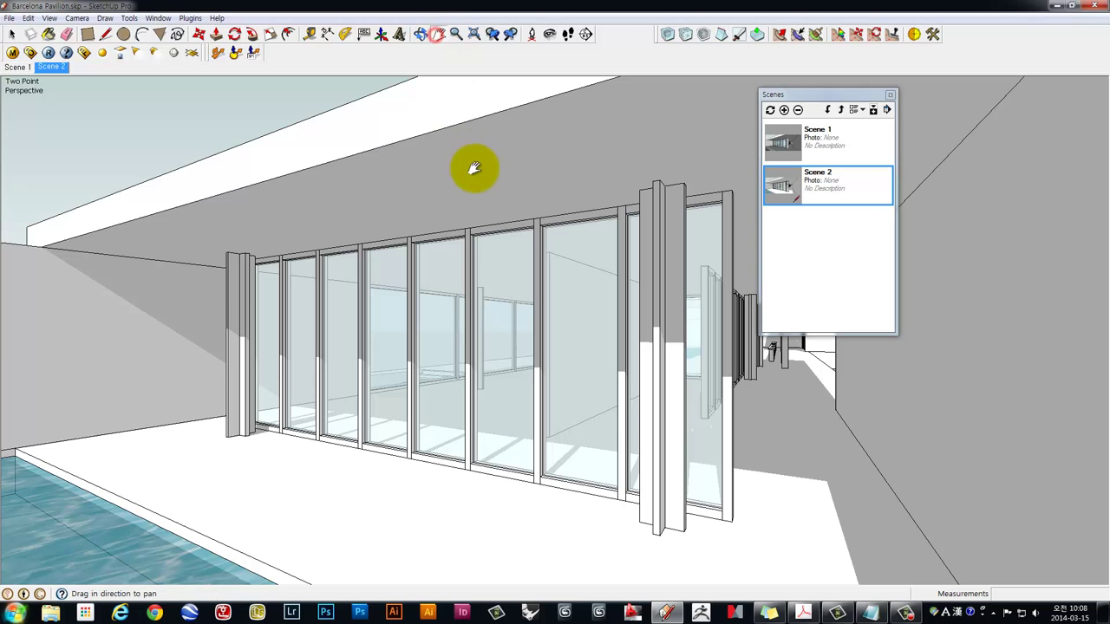
left_click_drag(476, 264, 471, 164)
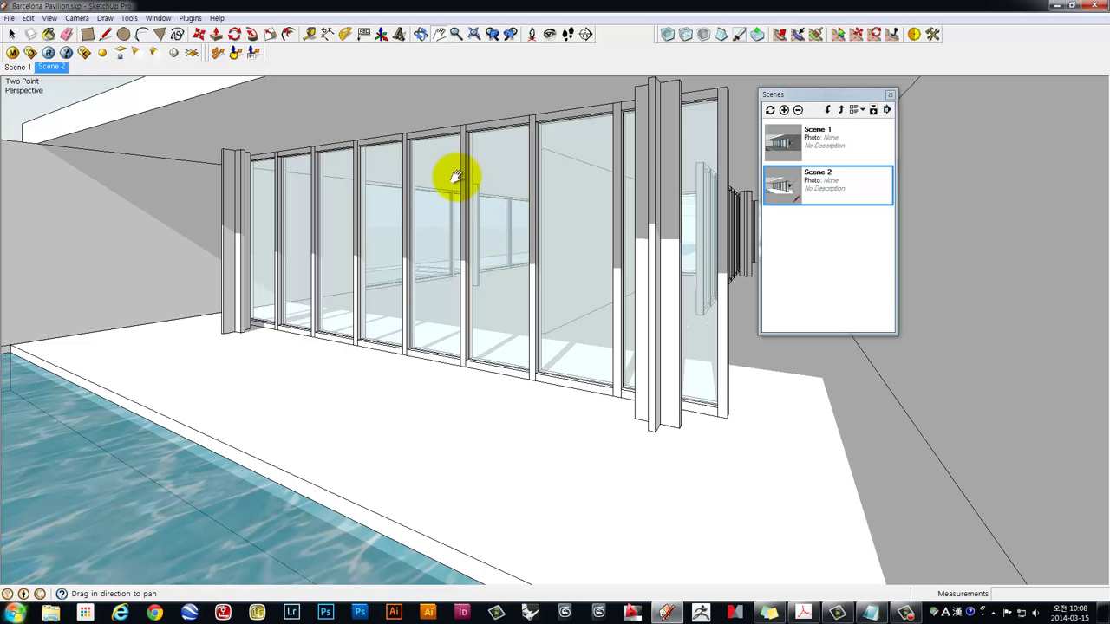
left_click_drag(528, 214, 511, 242)
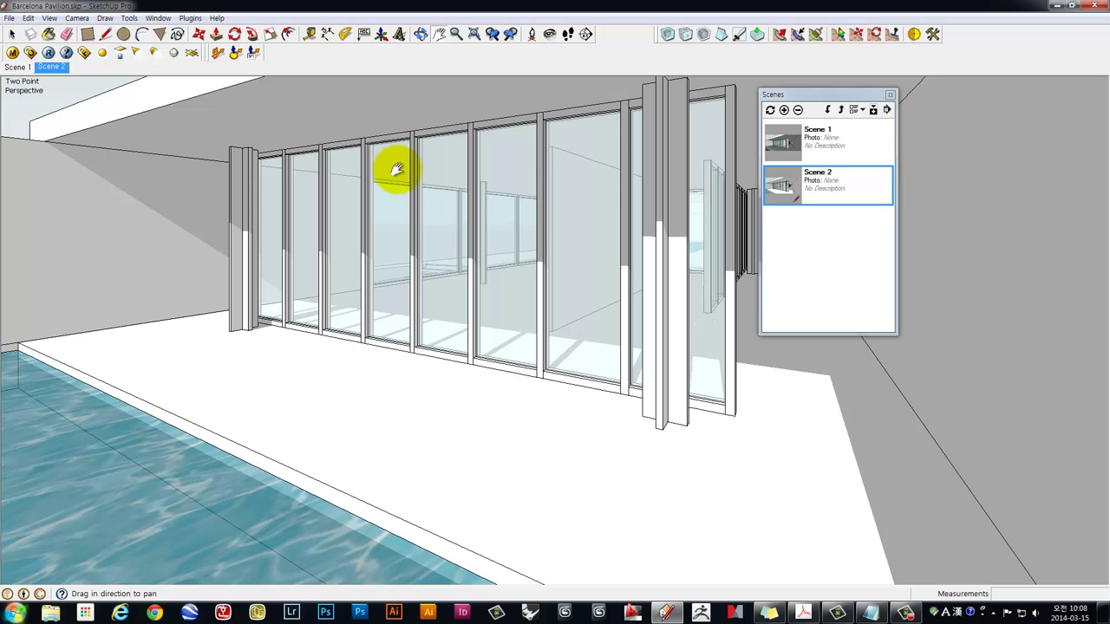
Run a test V-Ray render, close it, and return to the Scene 2 camera
left_click(48, 53)
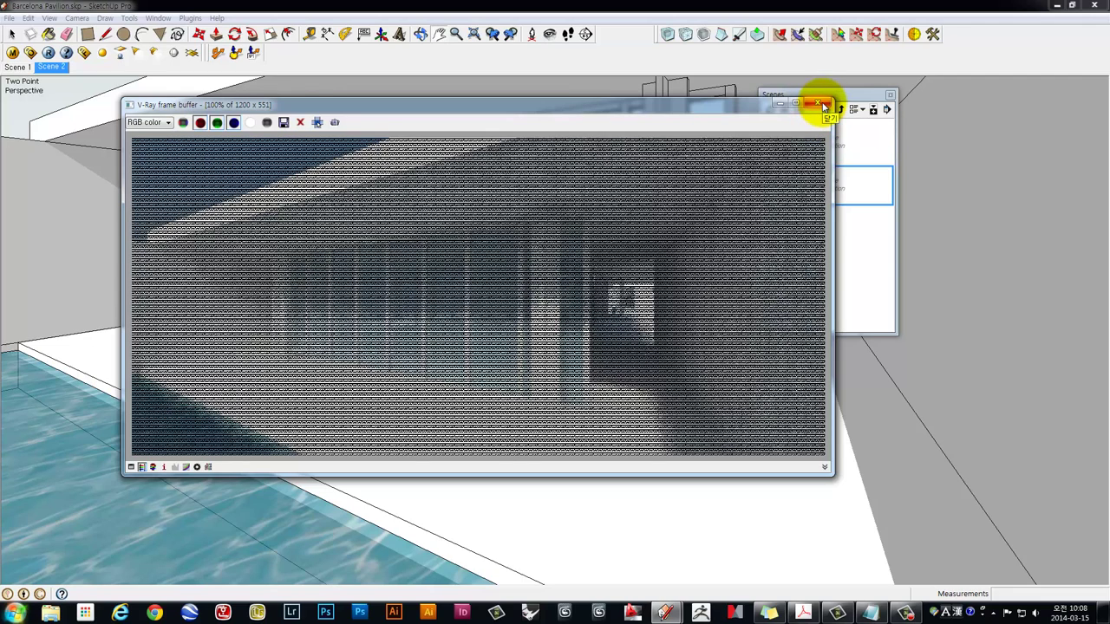
left_click(823, 105)
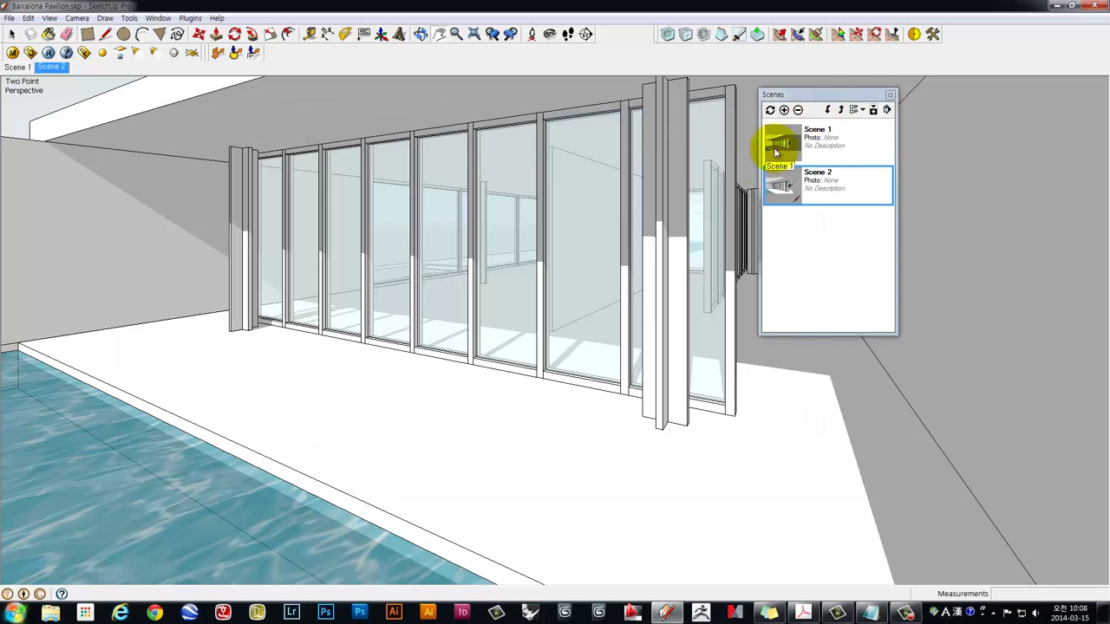
double_click(830, 182)
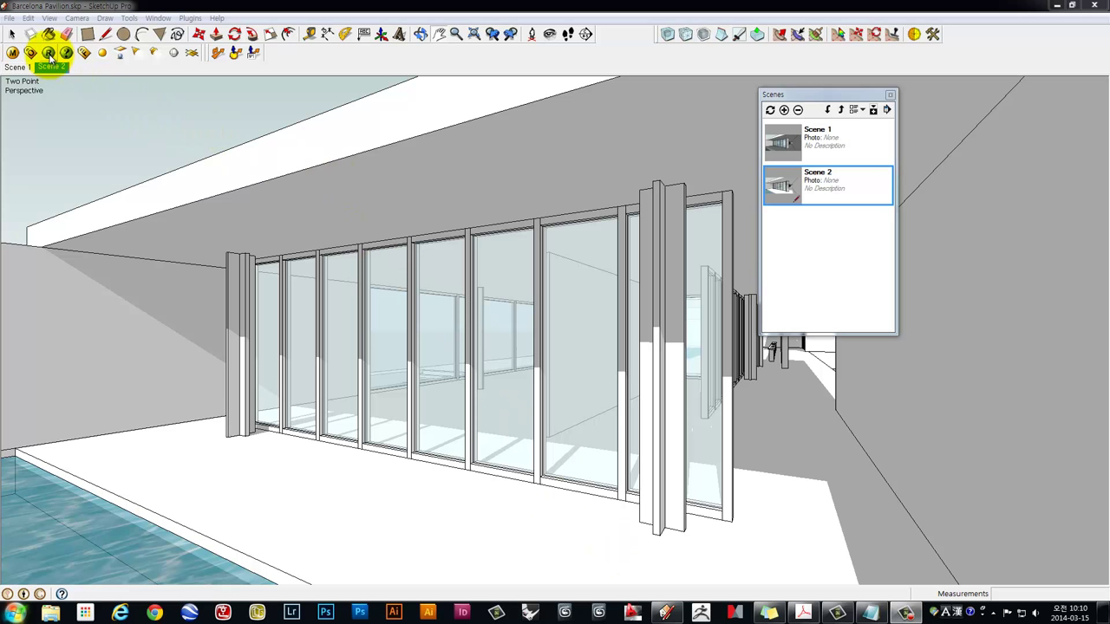
Render Scene 2 with V-Ray at 1200 x 551 and start saving the image
left_click(47, 54)
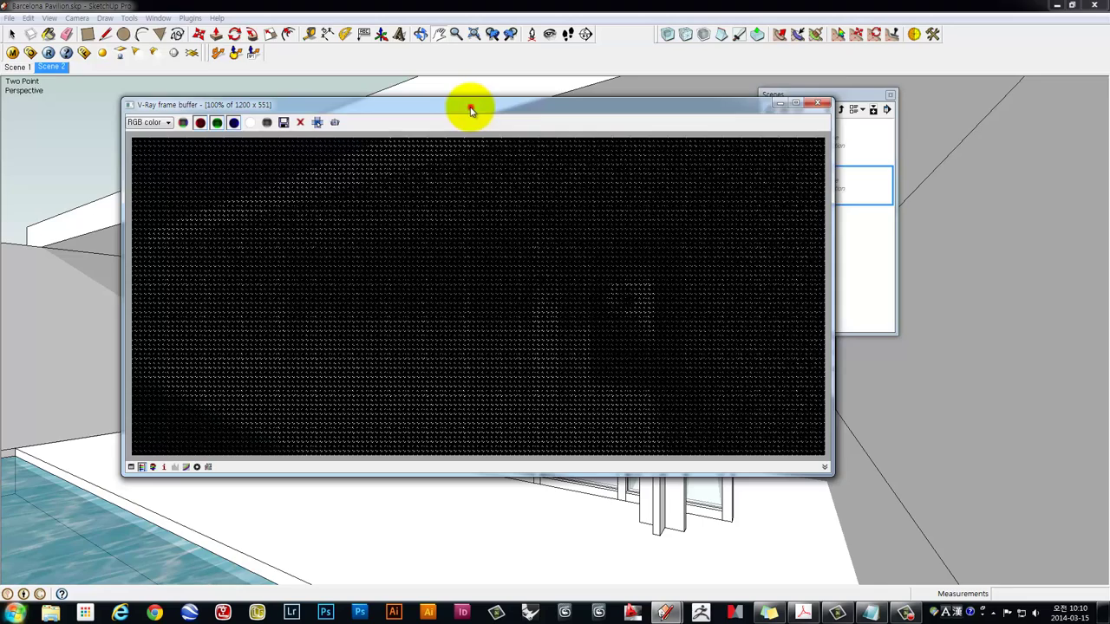
left_click_drag(470, 110, 437, 101)
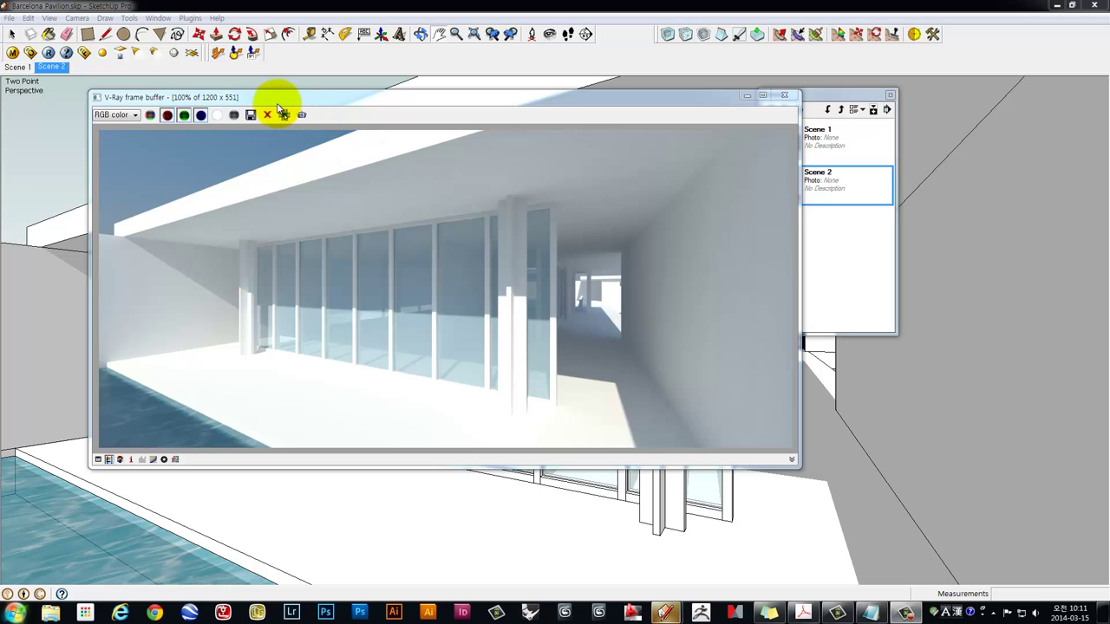
mouse_move(352, 98)
left_mouse_down()
mouse_move(344, 85)
mouse_move(369, 82)
left_mouse_up()
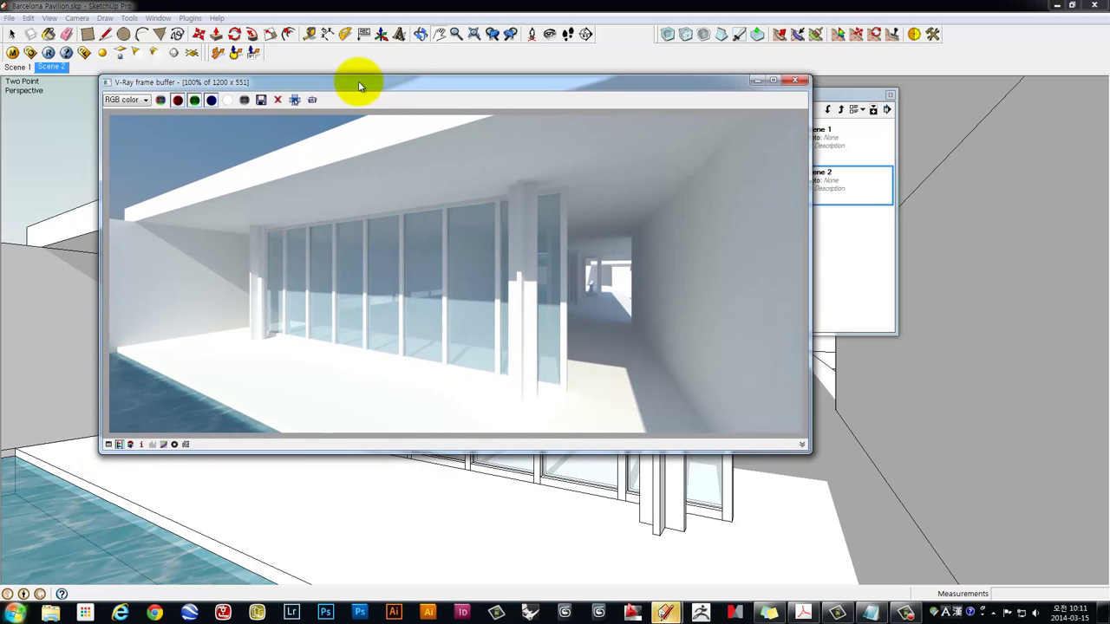
left_click(262, 101)
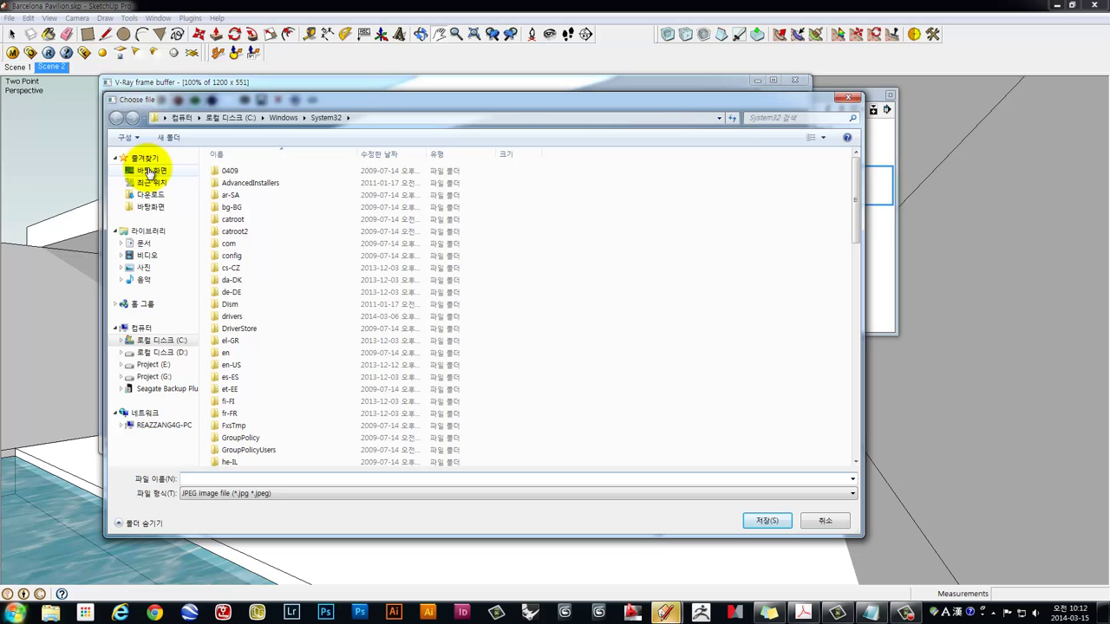
Save the render to the Desktop as a JPEG named test_1
left_click(149, 172)
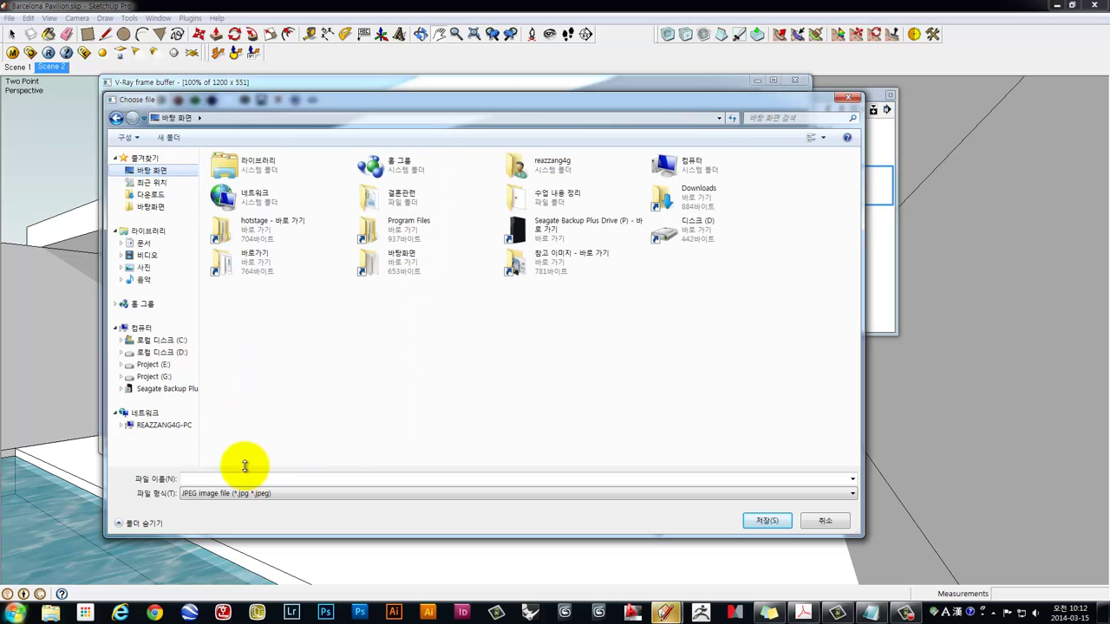
left_click(215, 478)
type("test_1")
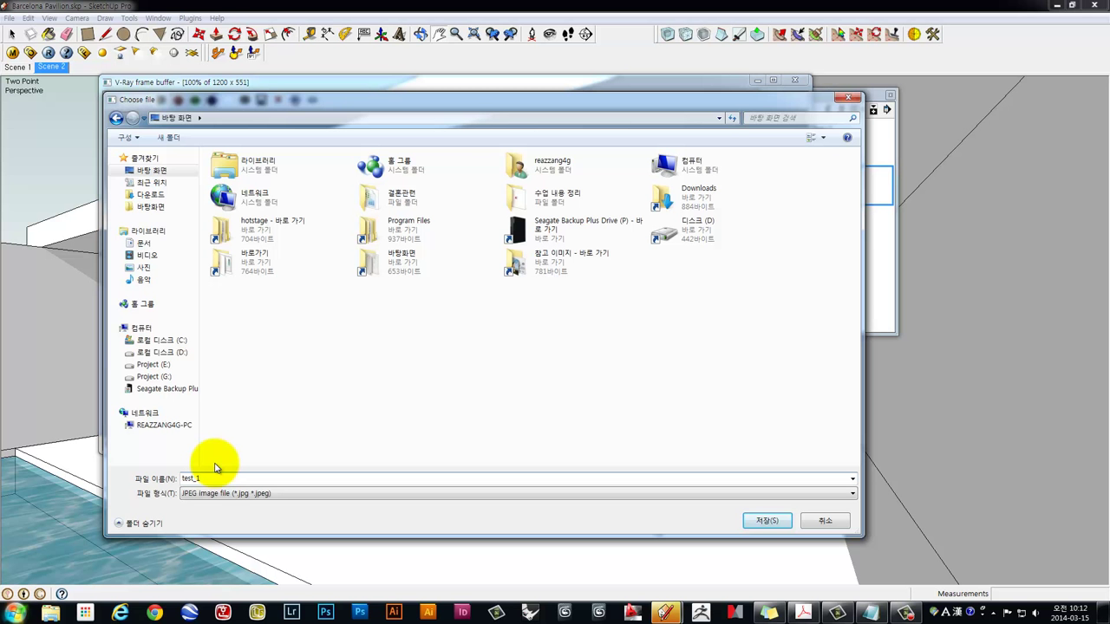
key("Return")
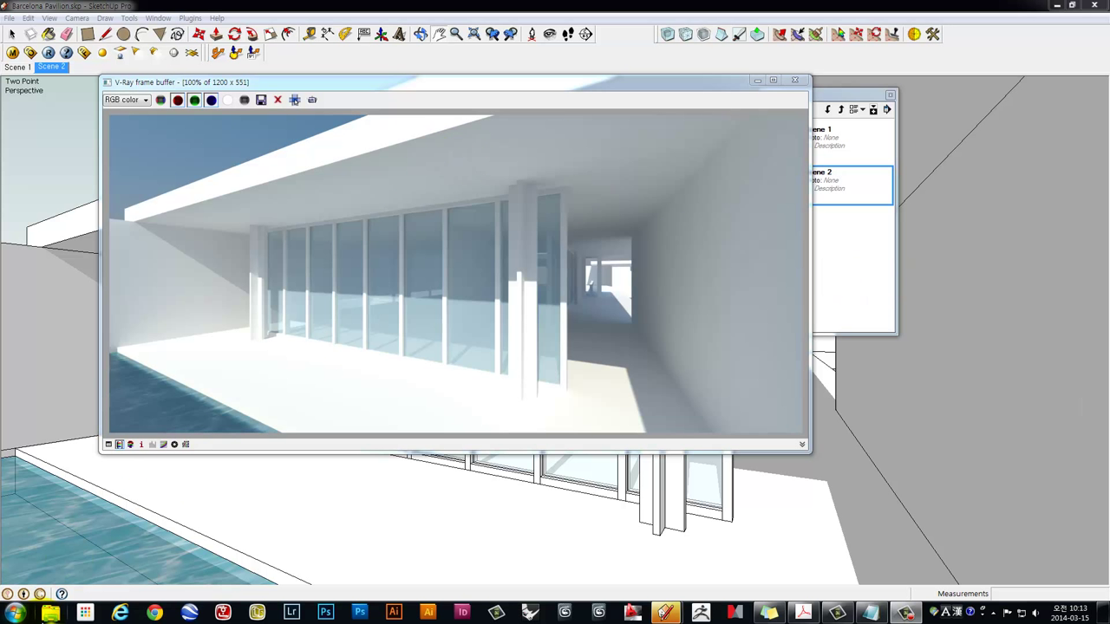
Open the saved test_1.jpg from the Desktop in Windows Photo Viewer
left_click(15, 613)
left_click(171, 442)
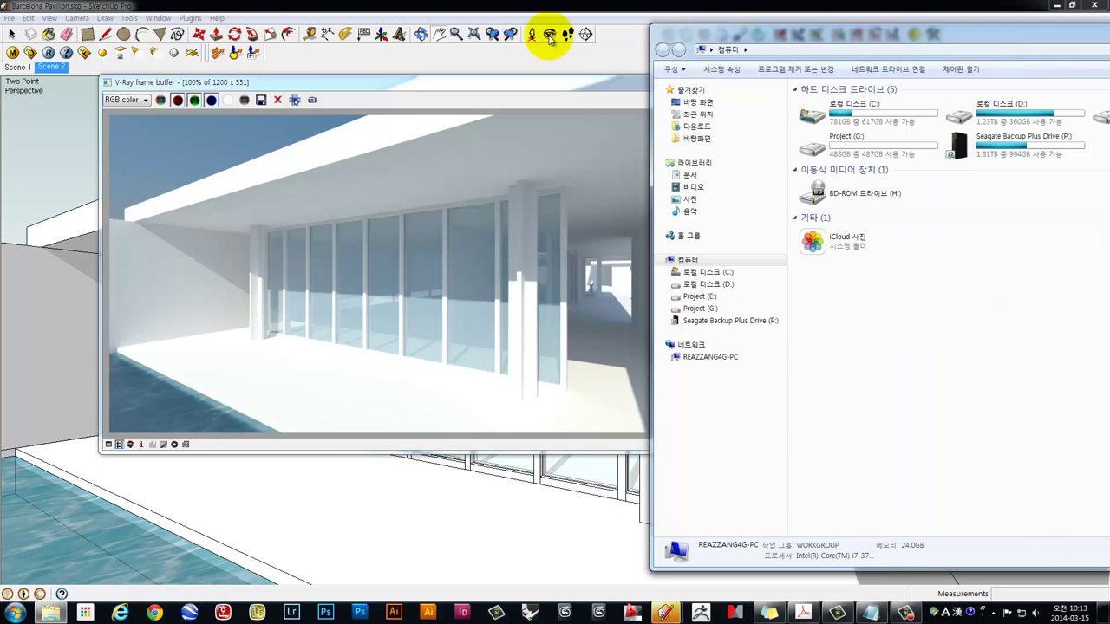
left_click_drag(734, 44, 422, 52)
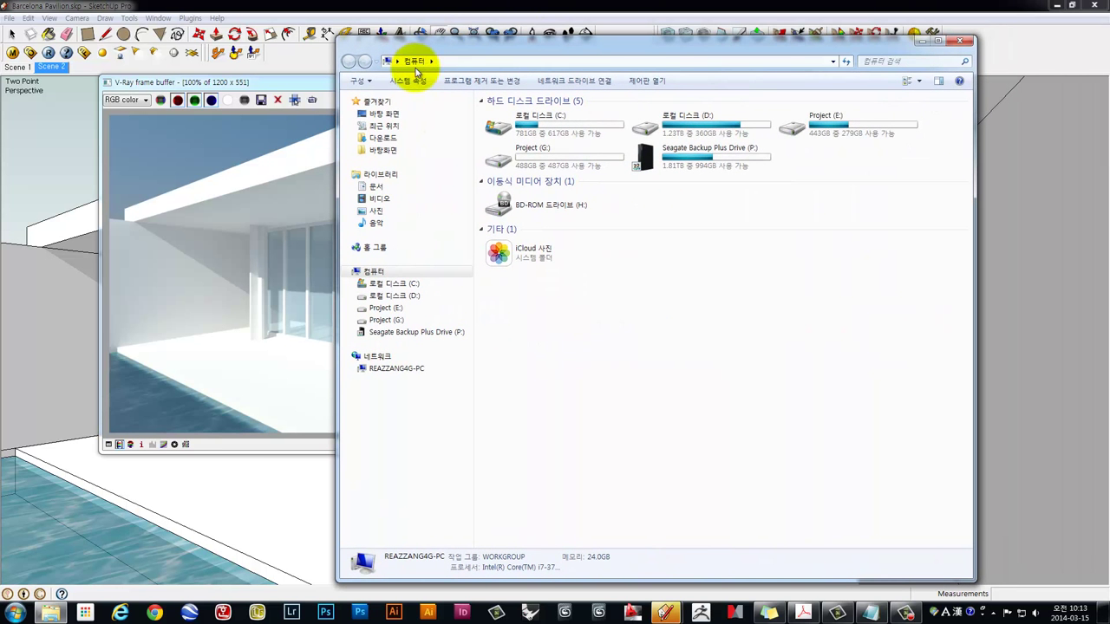
left_click(385, 113)
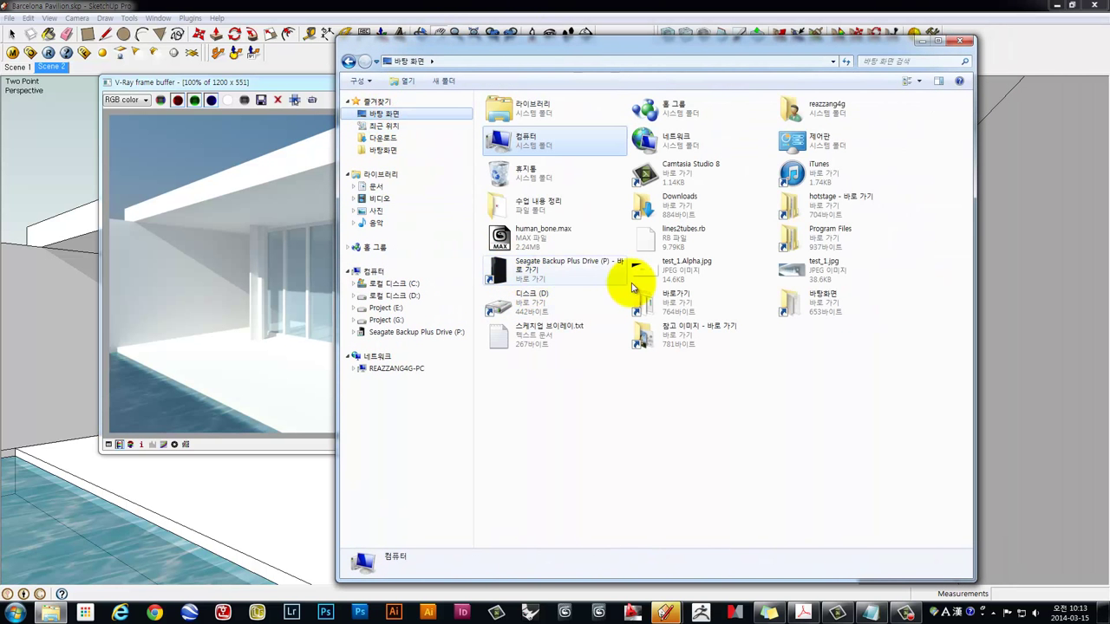
left_click(808, 271)
double_click(808, 272)
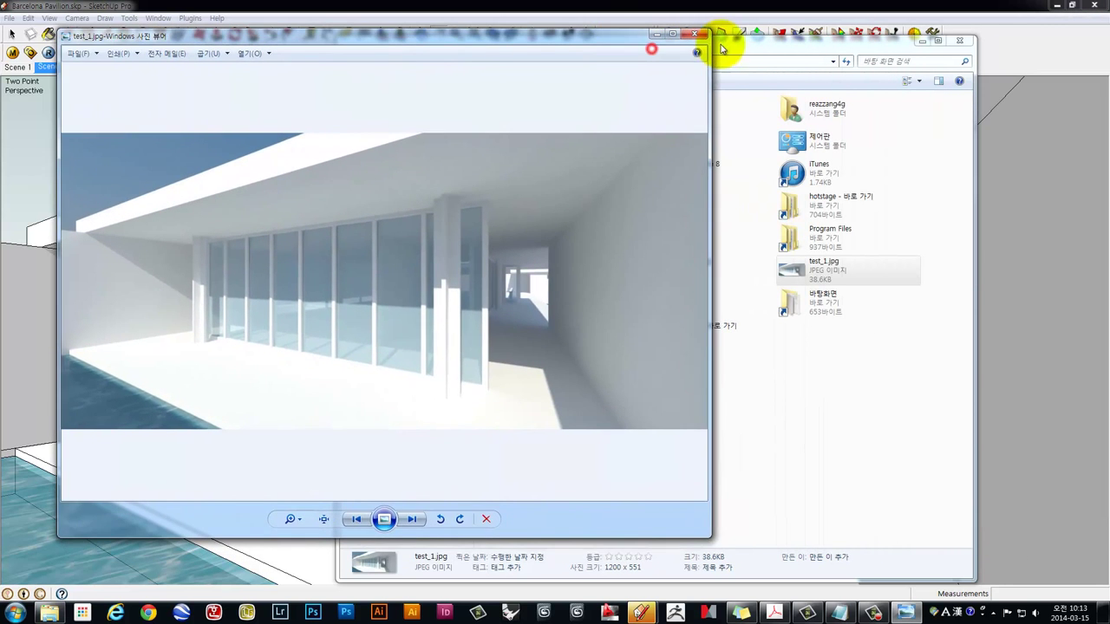
Minimize Explorer and place the Photo Viewer beside the V-Ray frame buffer
left_click(921, 40)
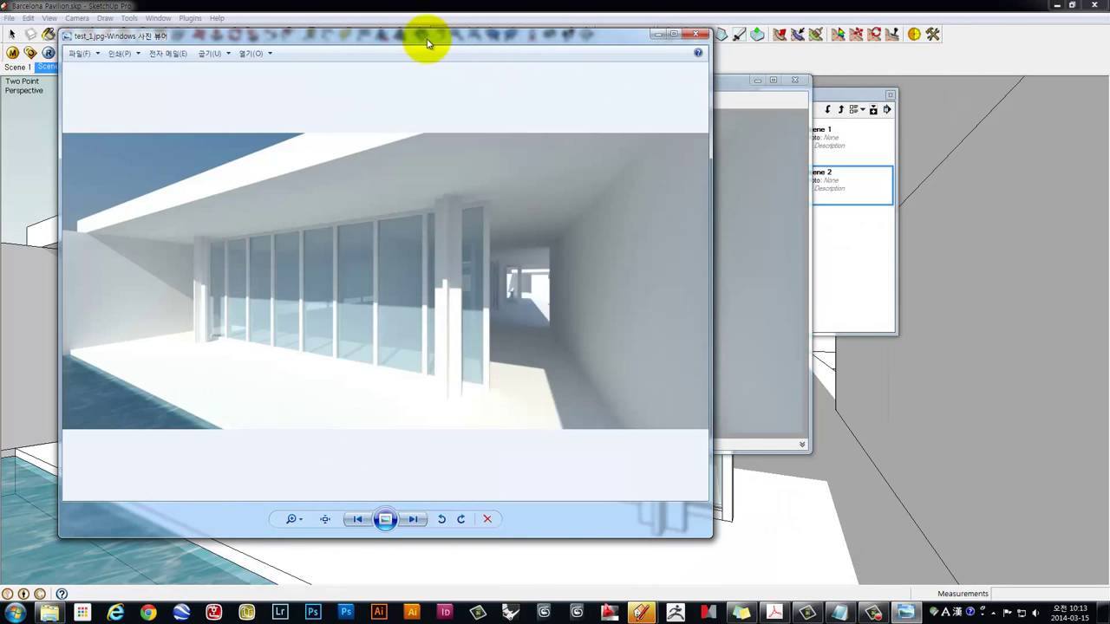
left_click_drag(433, 44, 633, 71)
left_click(208, 81)
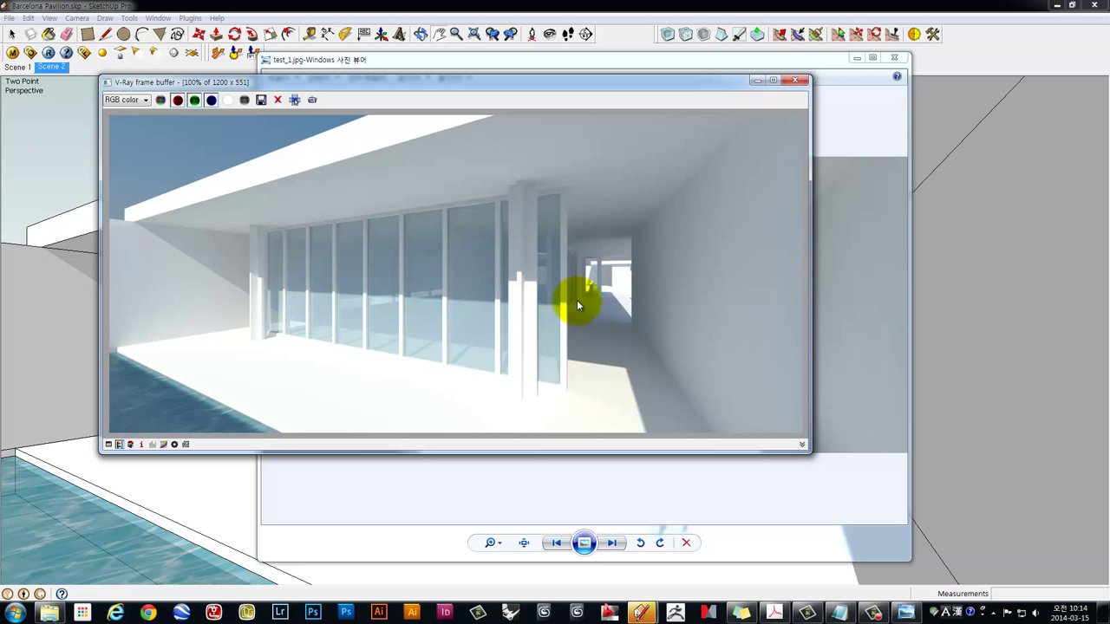
Reopen V-Ray Options, resize it, and expand the Environment rollout showing GI and background colour
left_click_drag(714, 84, 703, 117)
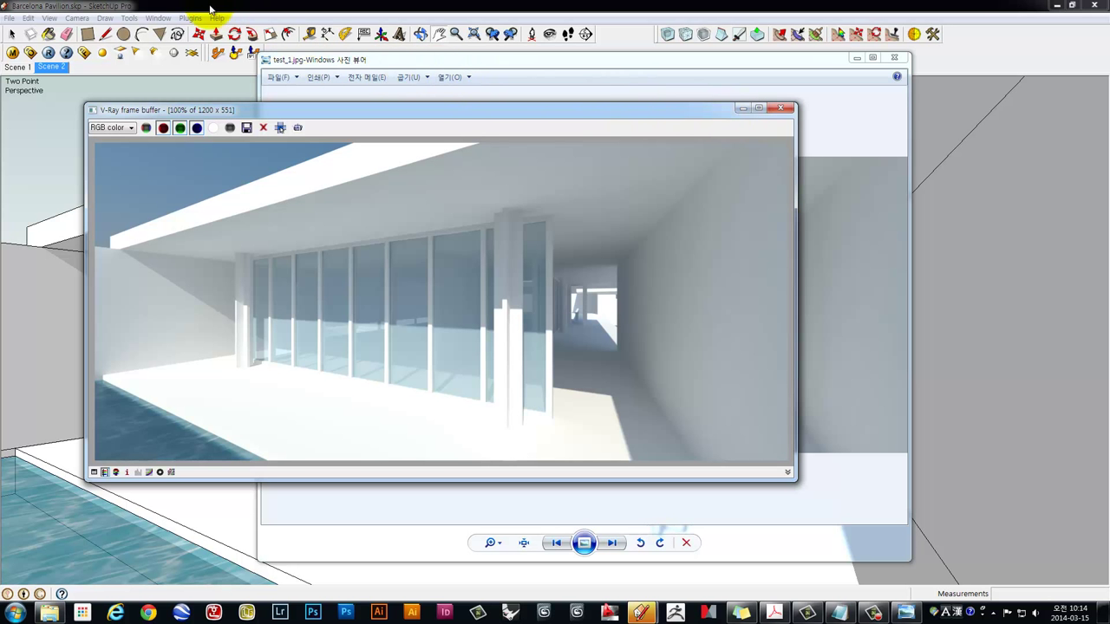
left_click(31, 52)
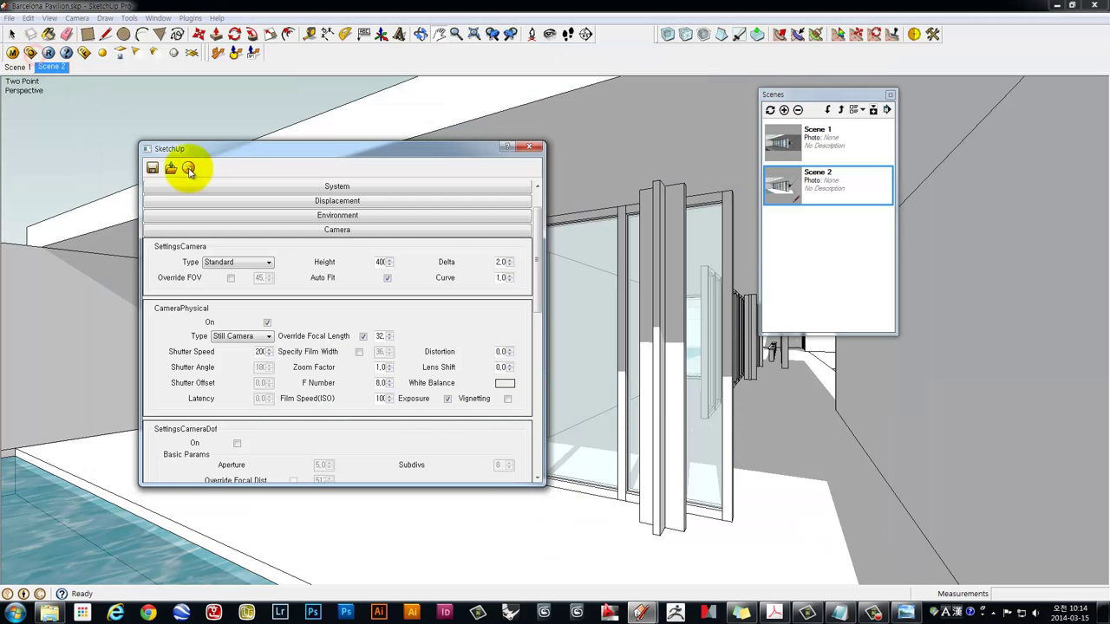
left_click_drag(218, 148, 306, 95)
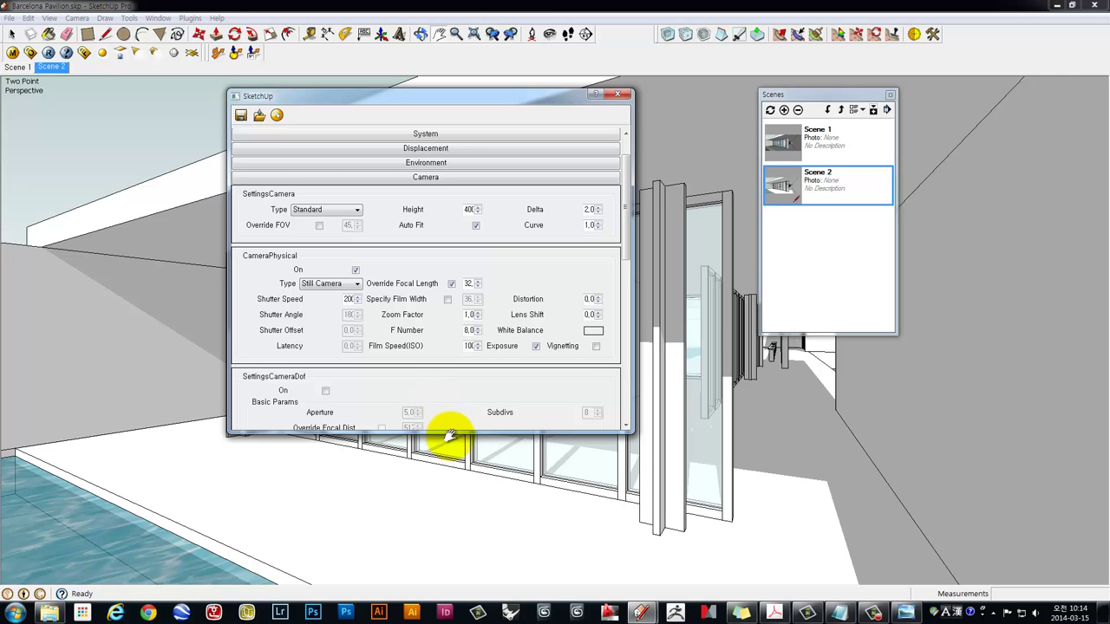
left_click_drag(451, 431, 451, 520)
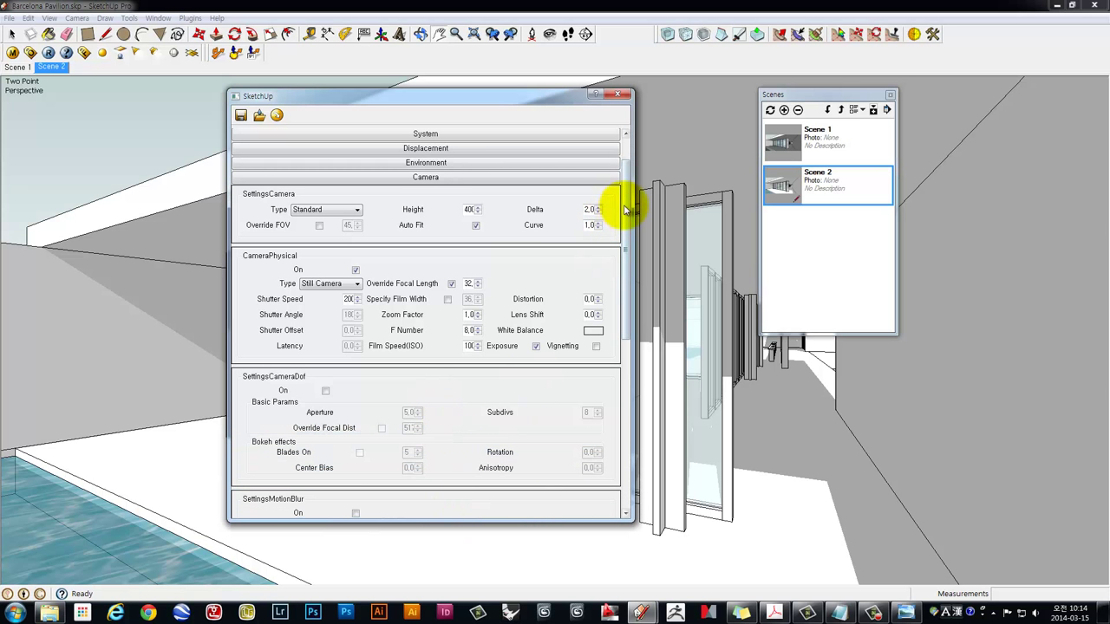
mouse_move(627, 206)
left_mouse_down()
mouse_move(627, 298)
mouse_move(639, 191)
left_mouse_up()
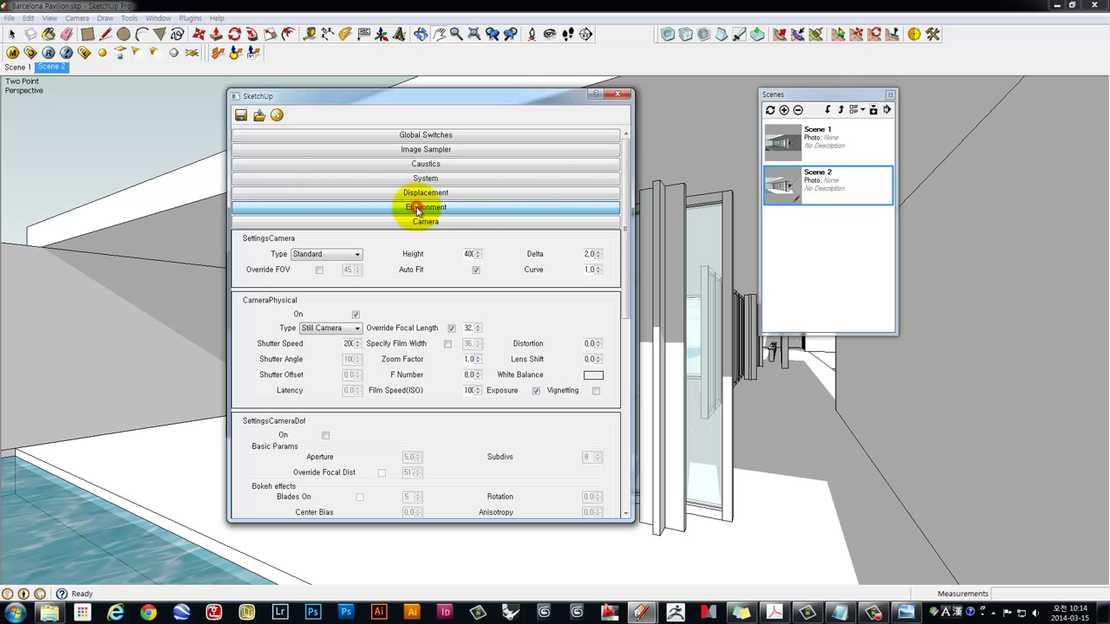
left_click(419, 208)
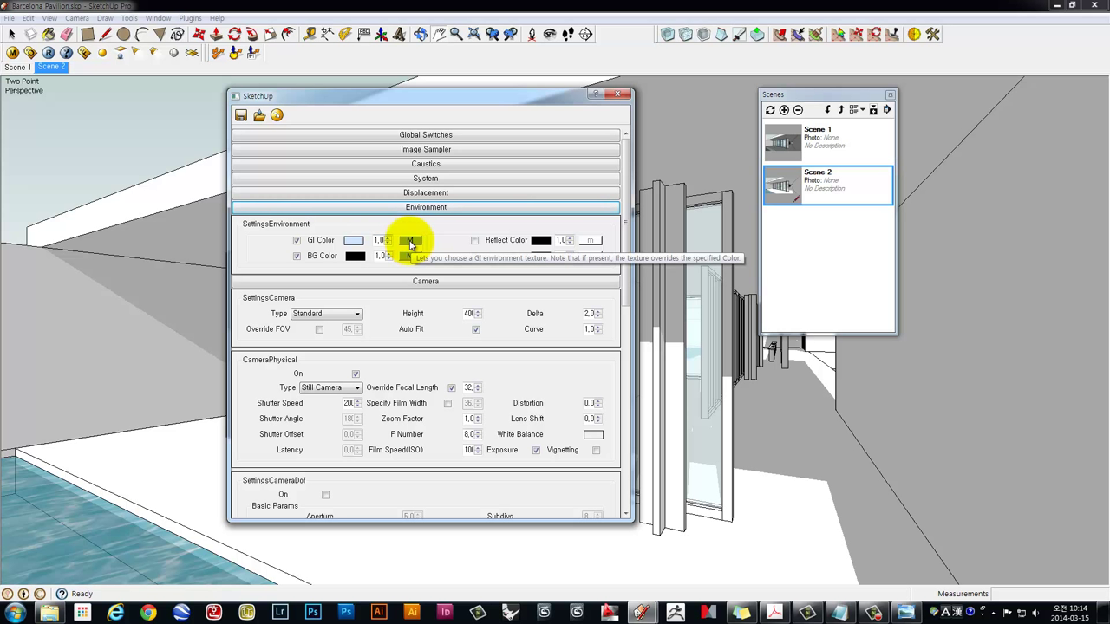
In the GI sky texture editor, set SunLight Size to 10 and Intensity to 0,6
left_click(411, 243)
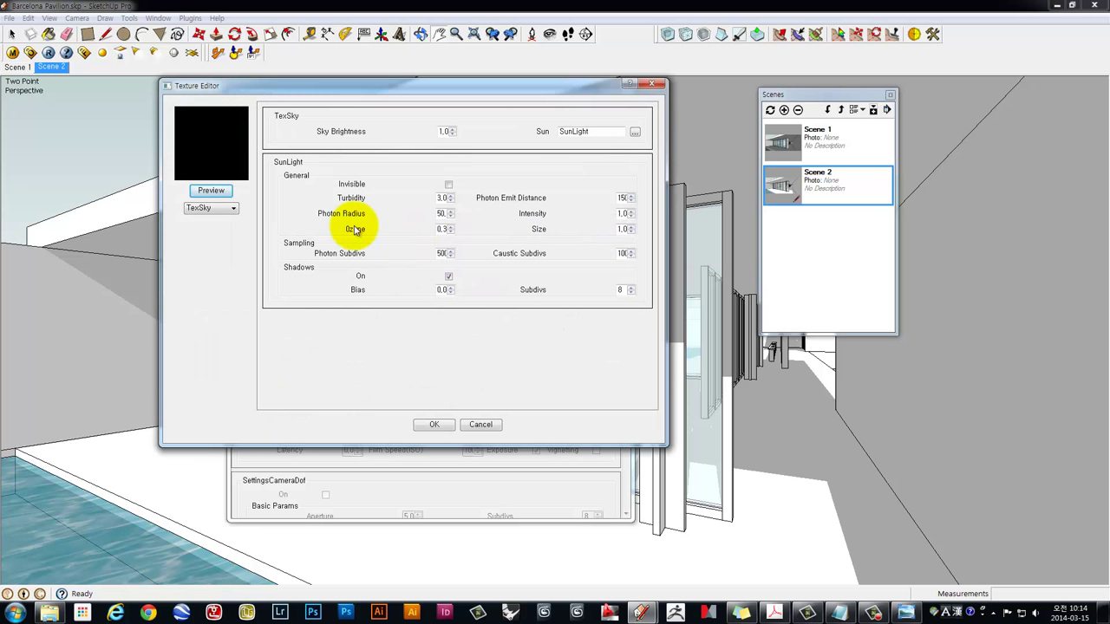
left_click_drag(255, 87, 217, 99)
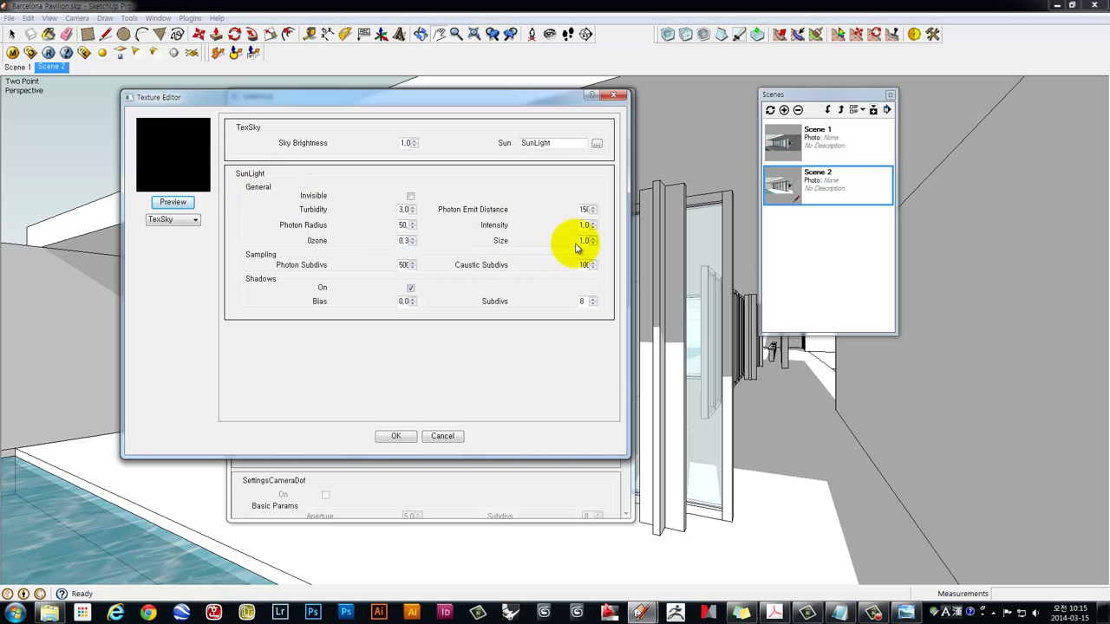
left_click_drag(580, 240, 614, 251)
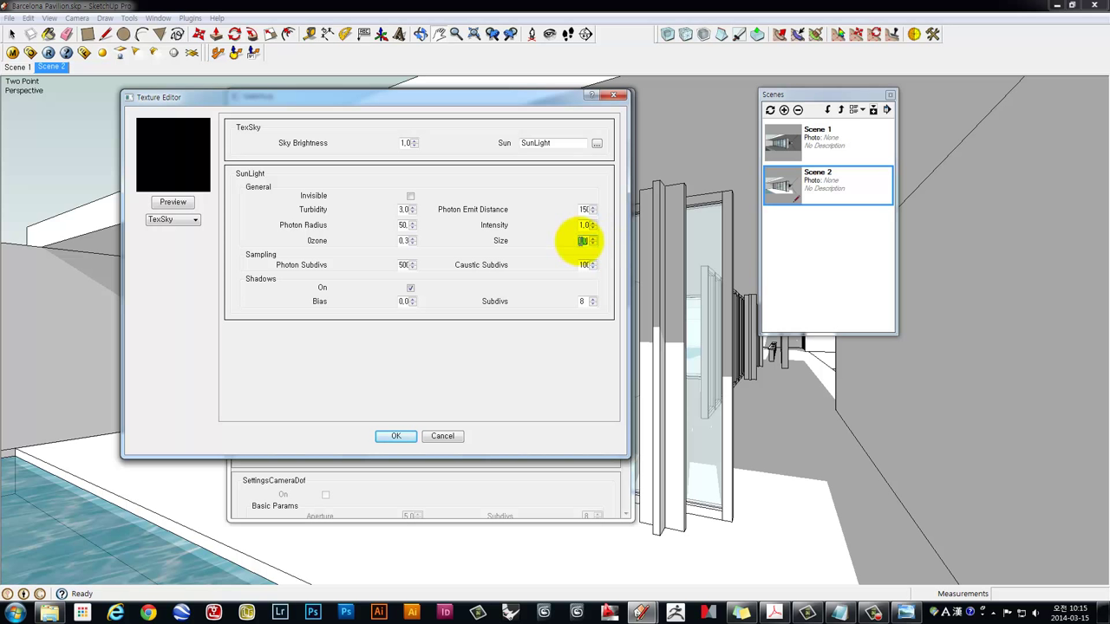
left_click(584, 241)
double_click(585, 241)
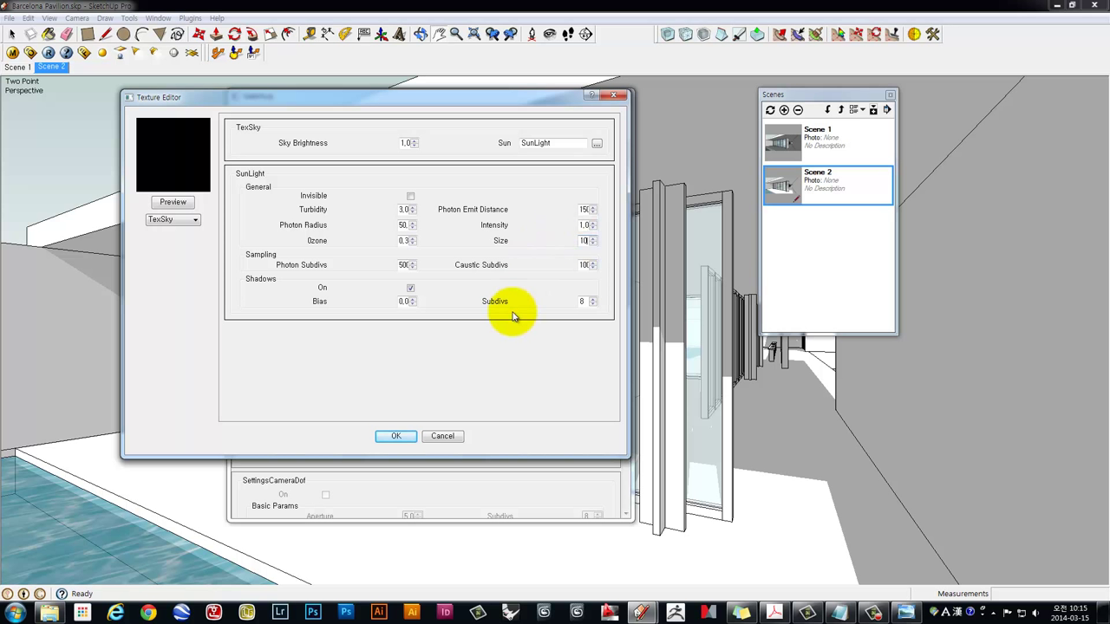
left_click(527, 354)
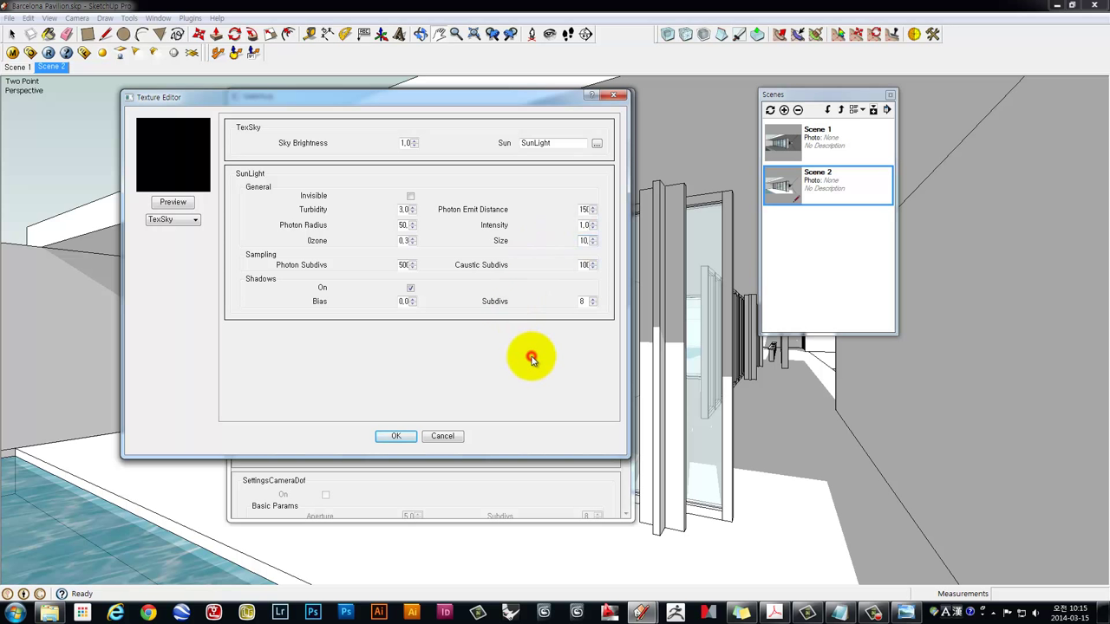
double_click(584, 225)
type("0,6")
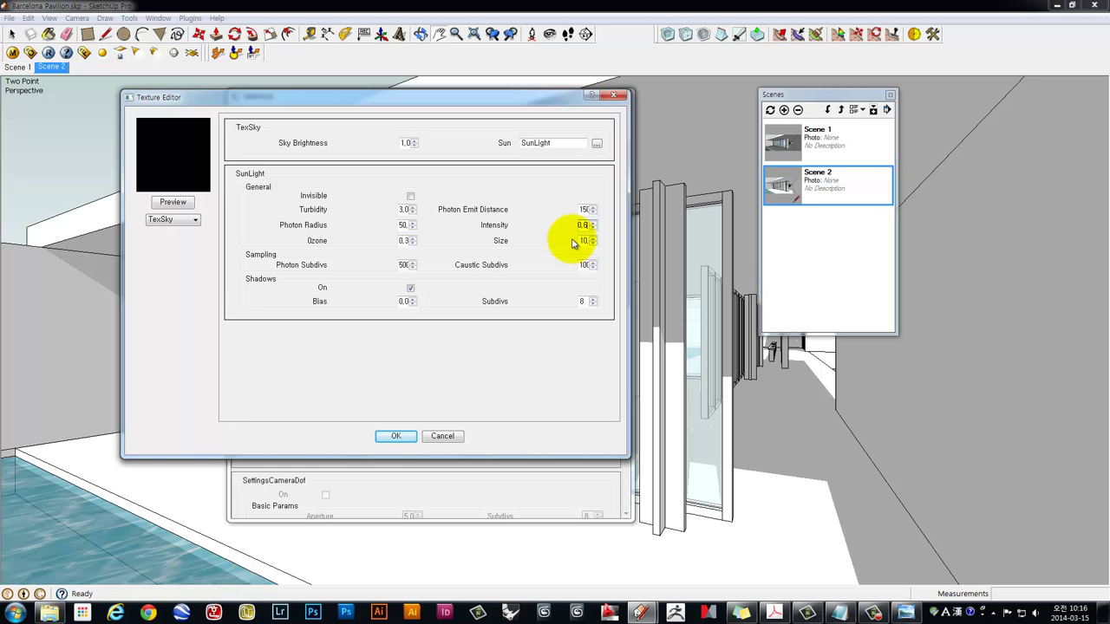
key("Return")
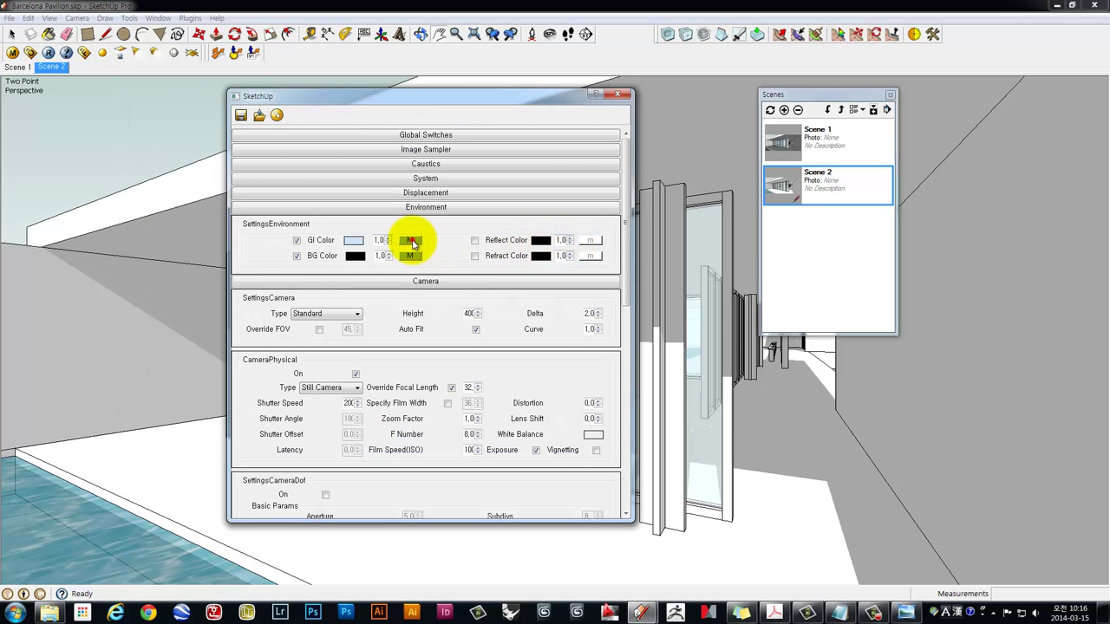
left_click(409, 240)
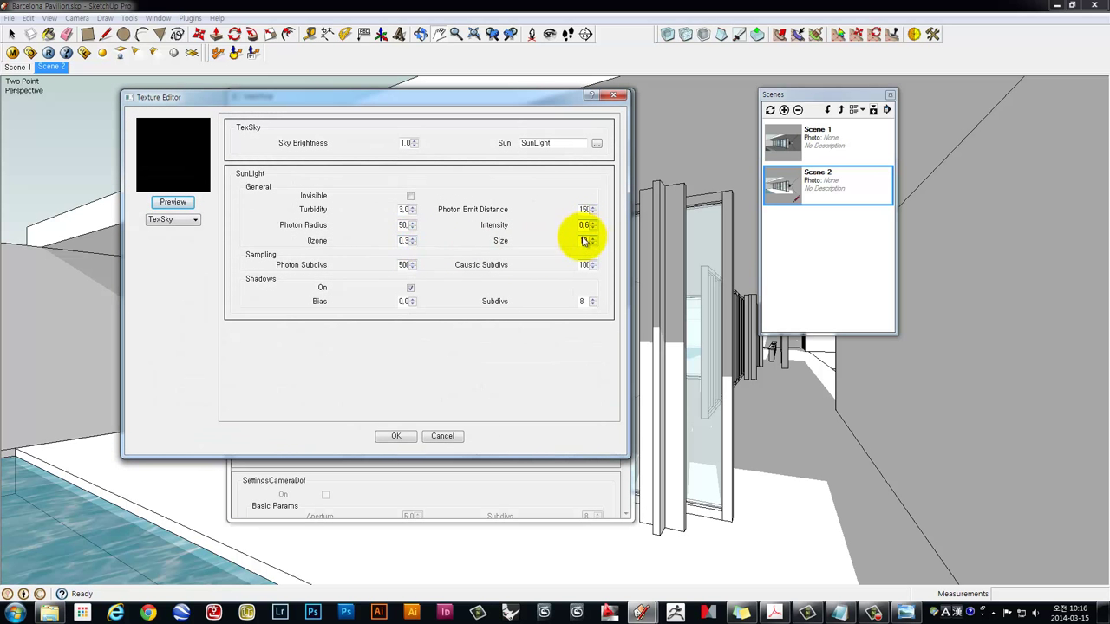
left_click(397, 437)
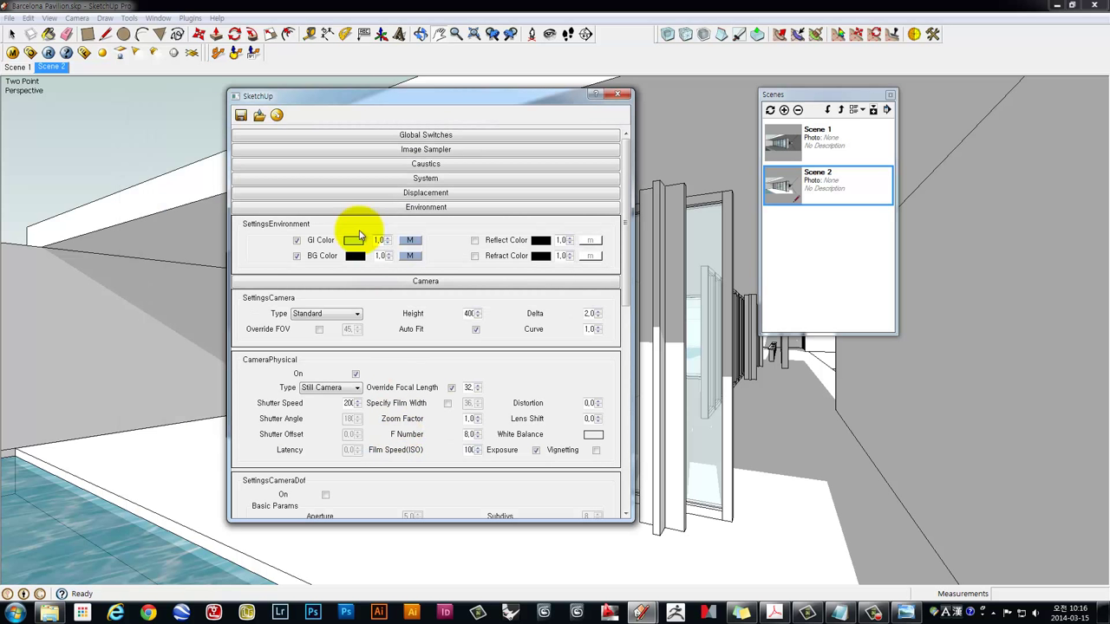
Re-render Scene 2 with the softer sun and zoom around the frame buffer to inspect it
left_click(49, 53)
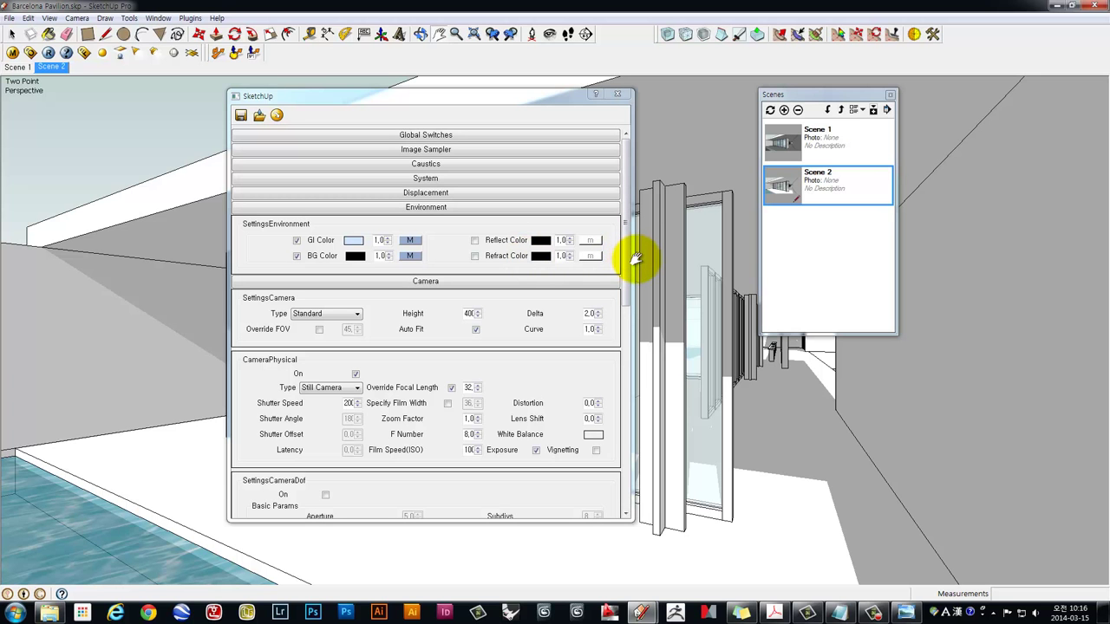
mouse_move(642, 613)
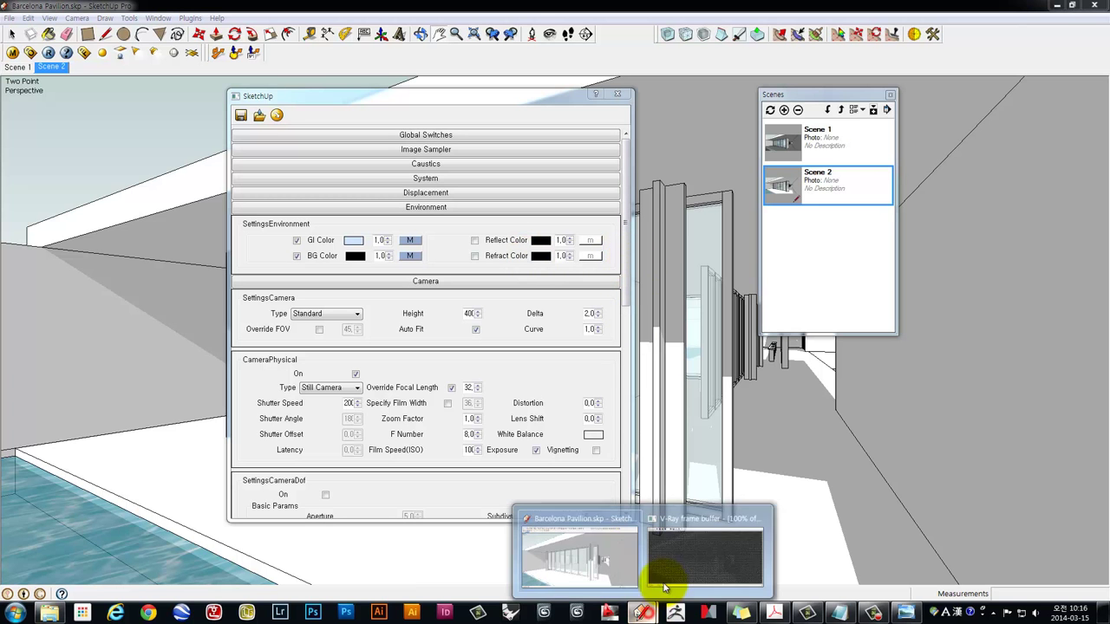
left_click(678, 563)
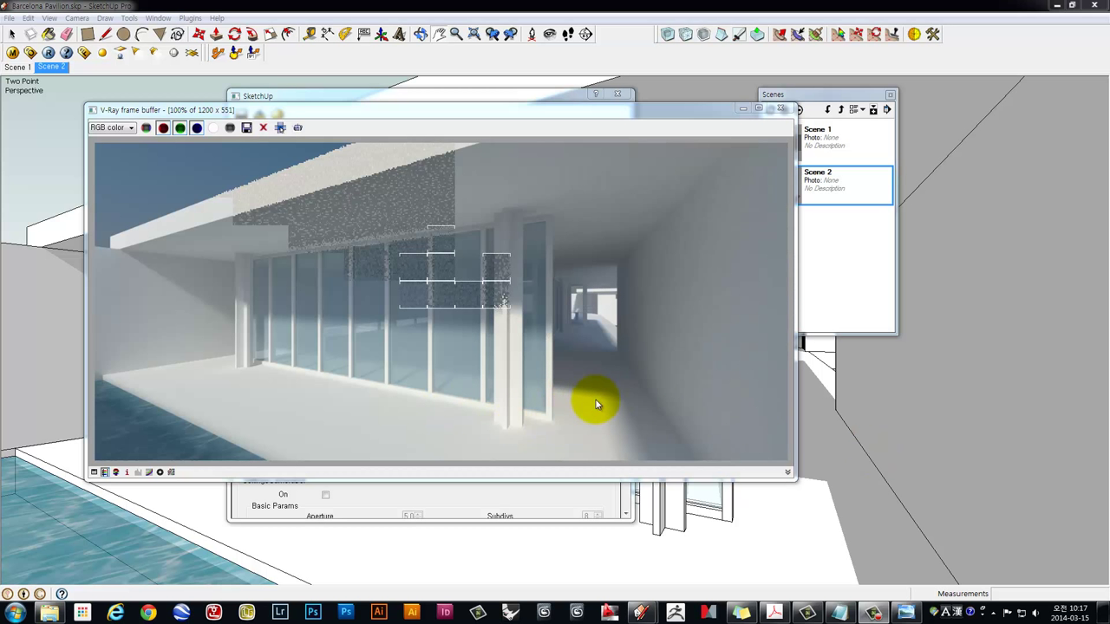
scroll(510, 316, "up", 1)
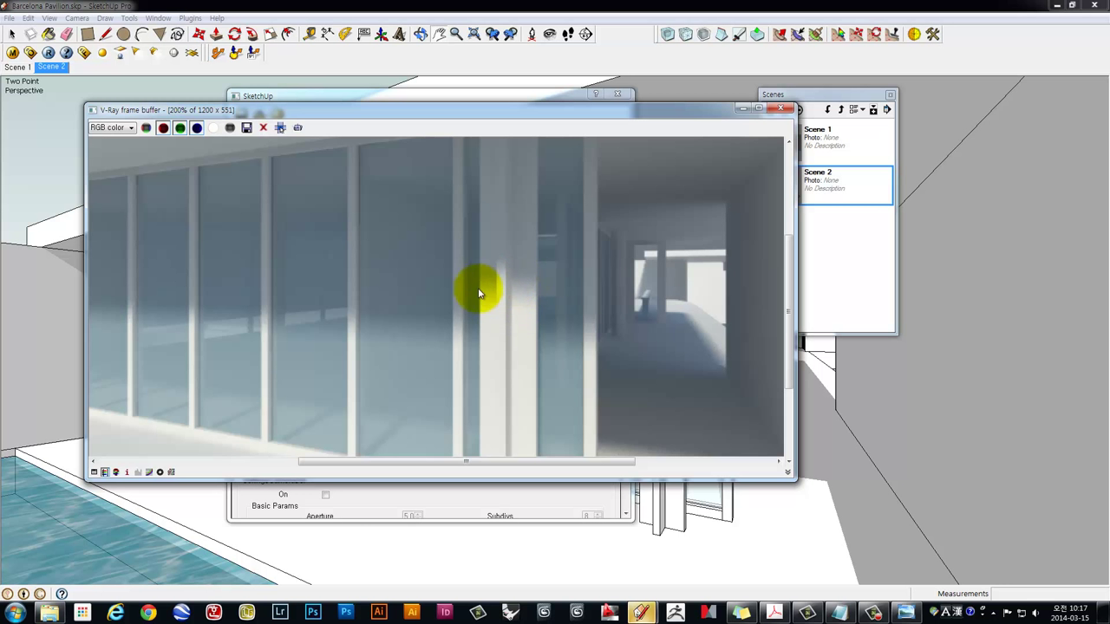
mouse_move(236, 312)
middle_mouse_down()
mouse_move(369, 288)
mouse_move(638, 349)
middle_mouse_up()
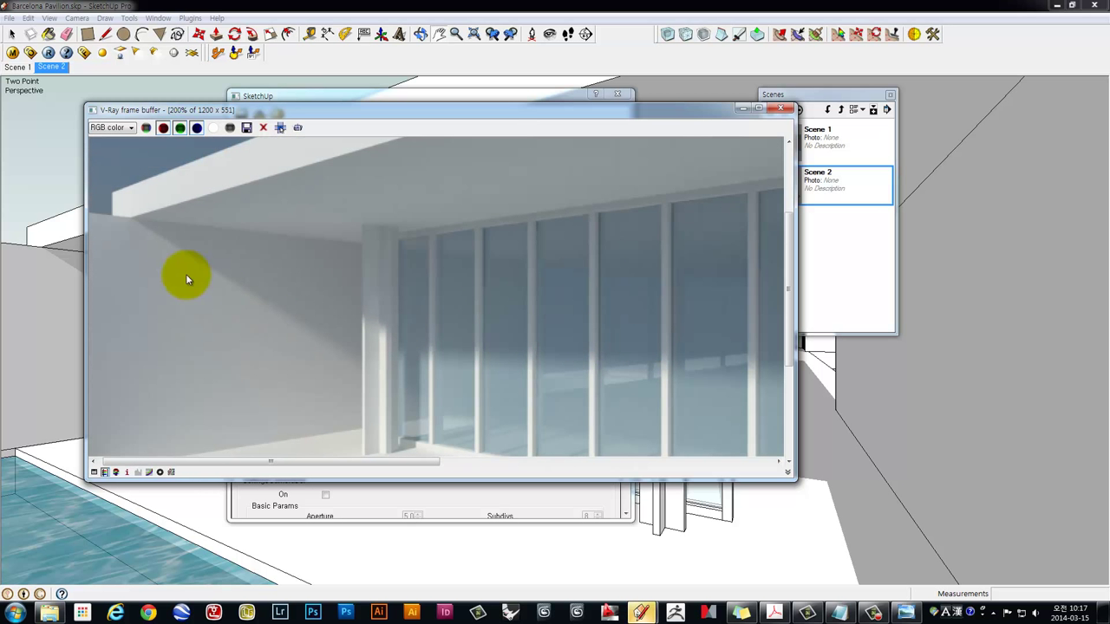
scroll(222, 264, "down", 1)
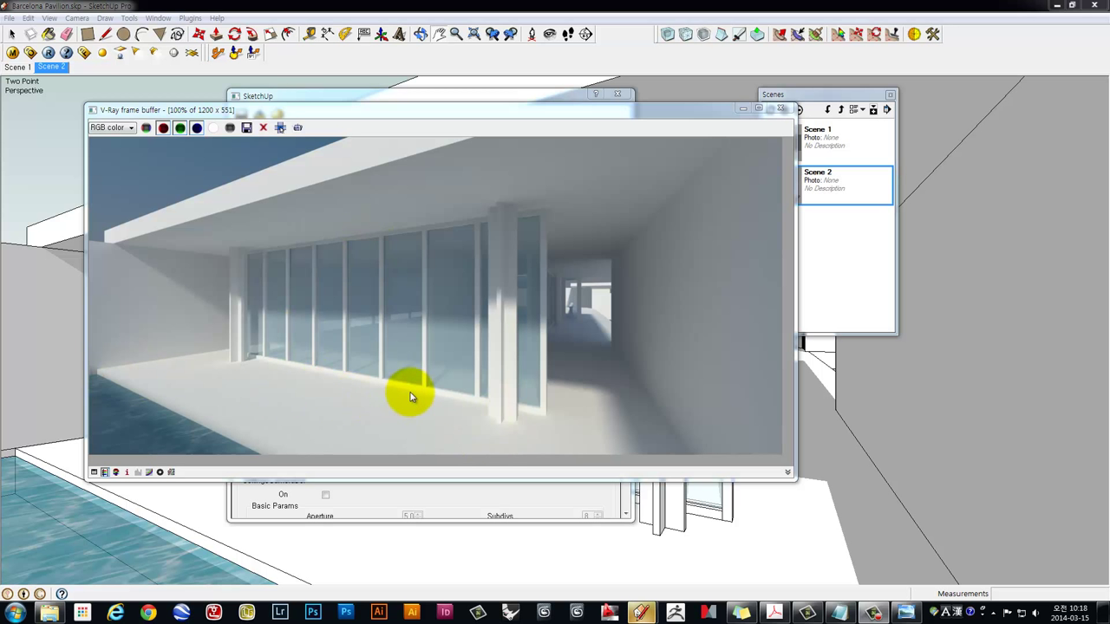
scroll(411, 390, "up", 1)
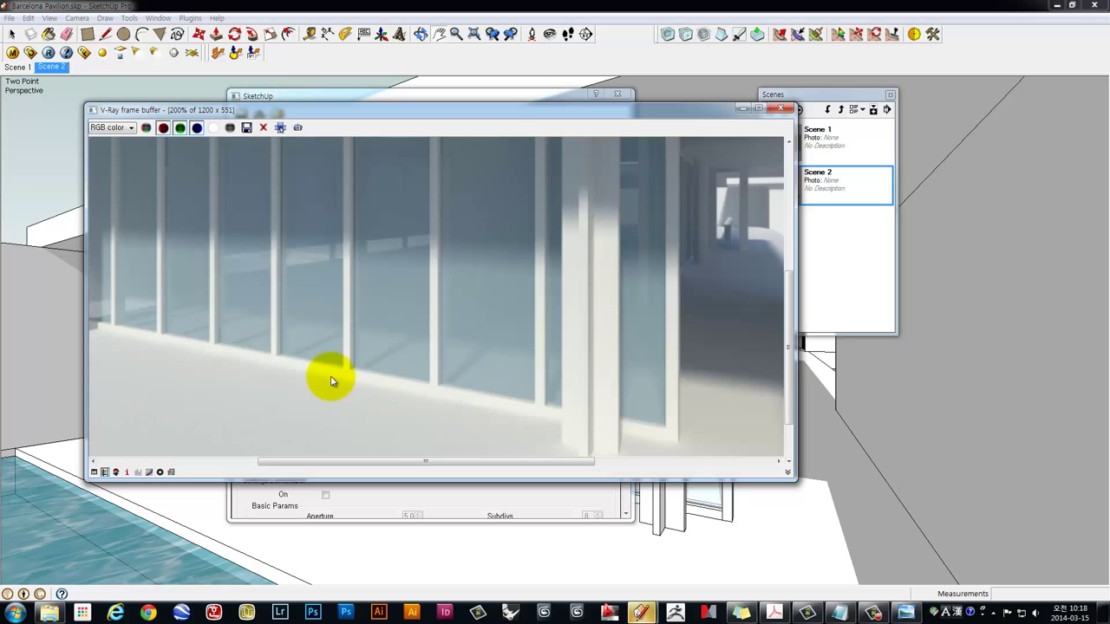
scroll(331, 382, "down", 1)
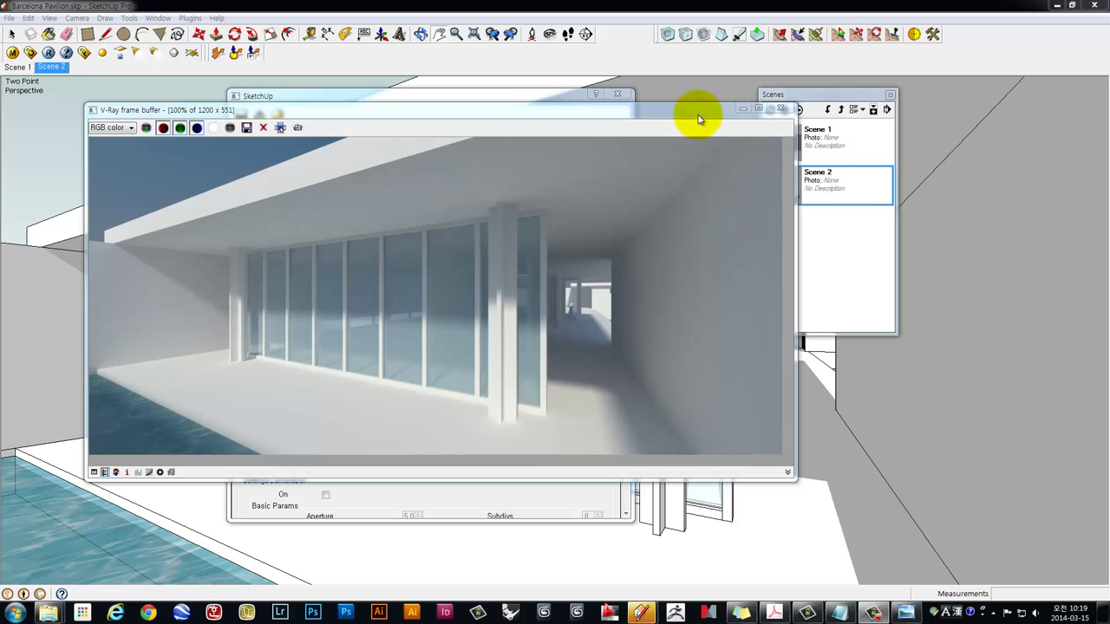
left_click_drag(701, 109, 681, 107)
Show the Materials panel and close the Scenes panel and render options window
left_click(157, 17)
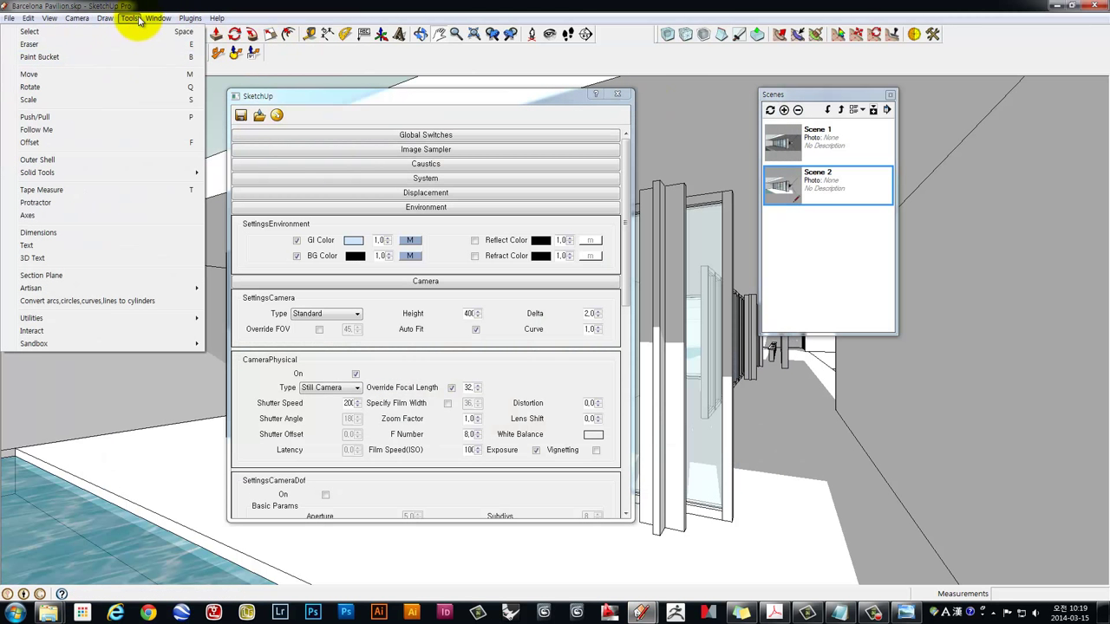
left_click(88, 62)
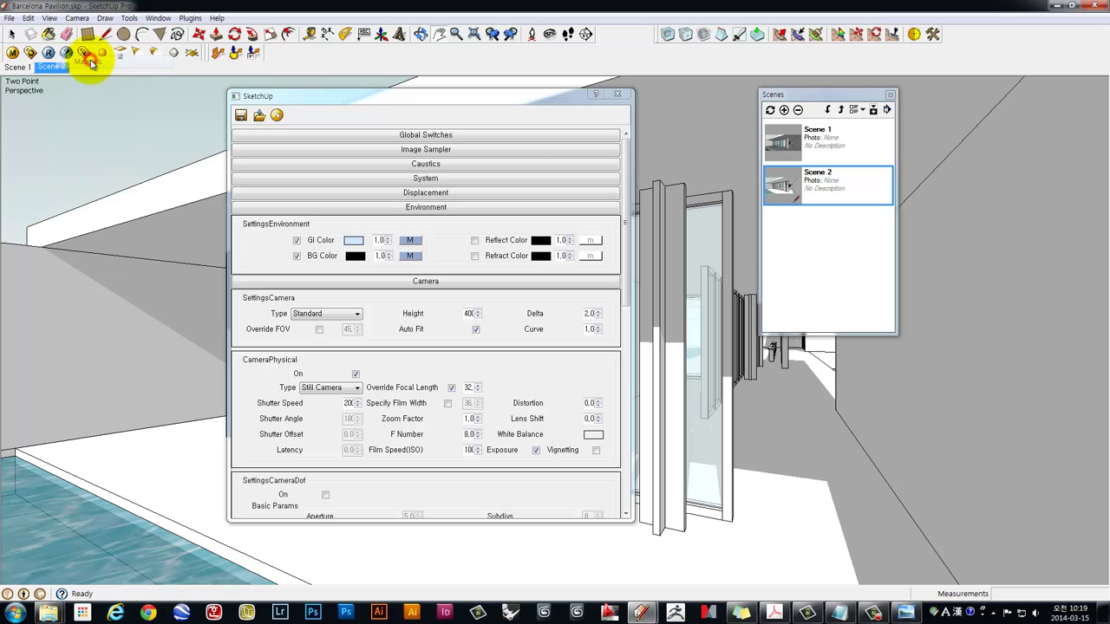
left_click(890, 94)
left_click_drag(508, 99, 466, 111)
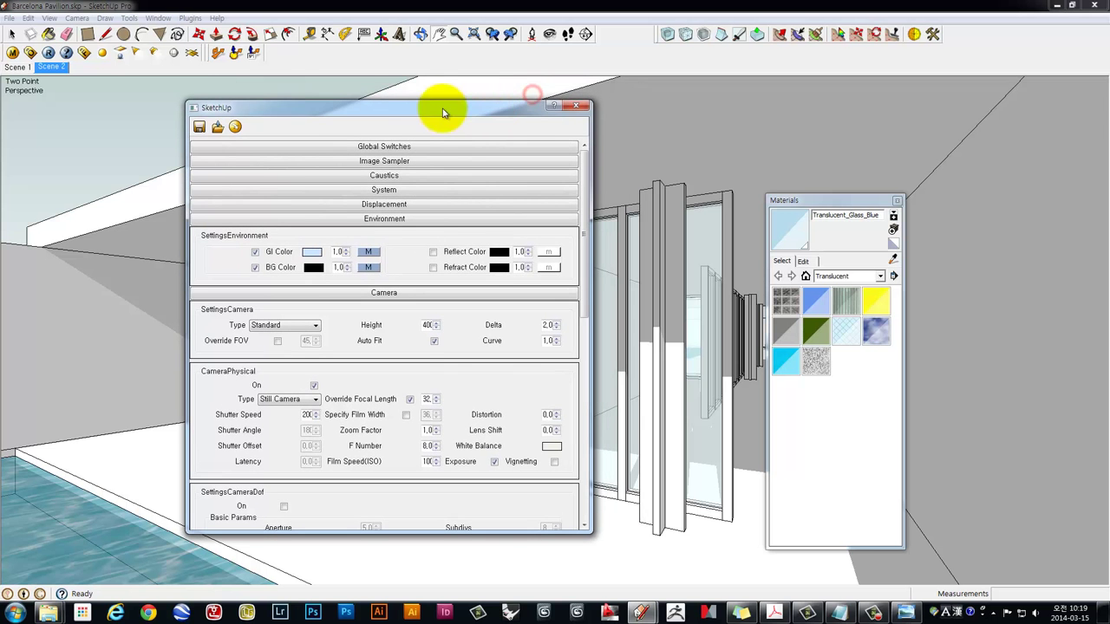
left_click(581, 106)
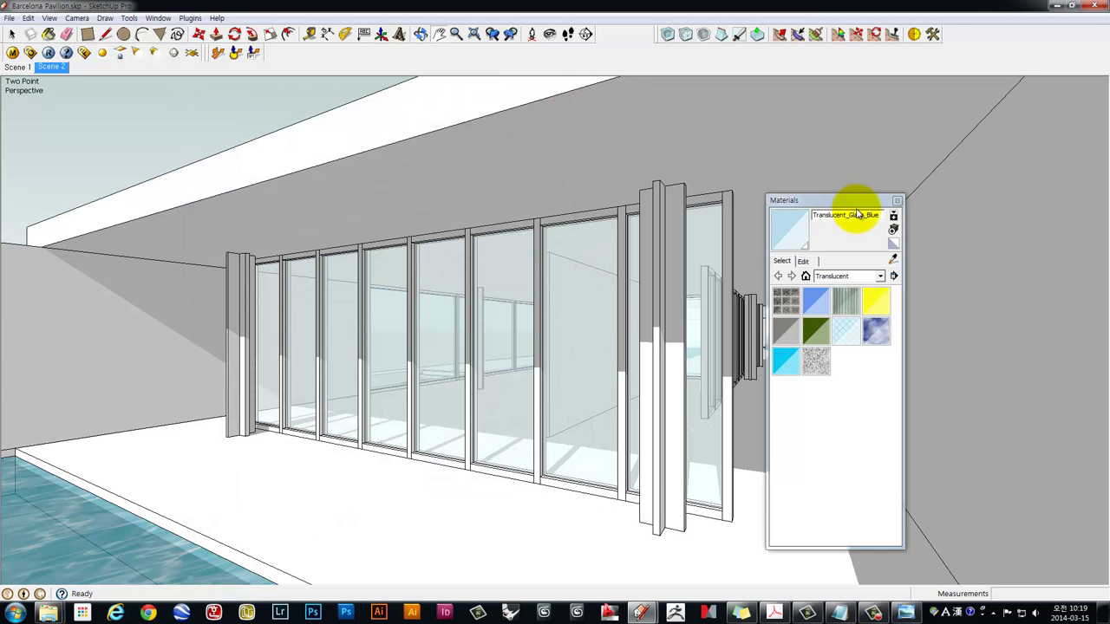
mouse_move(846, 199)
left_mouse_down()
mouse_move(871, 121)
mouse_move(899, 105)
left_mouse_up()
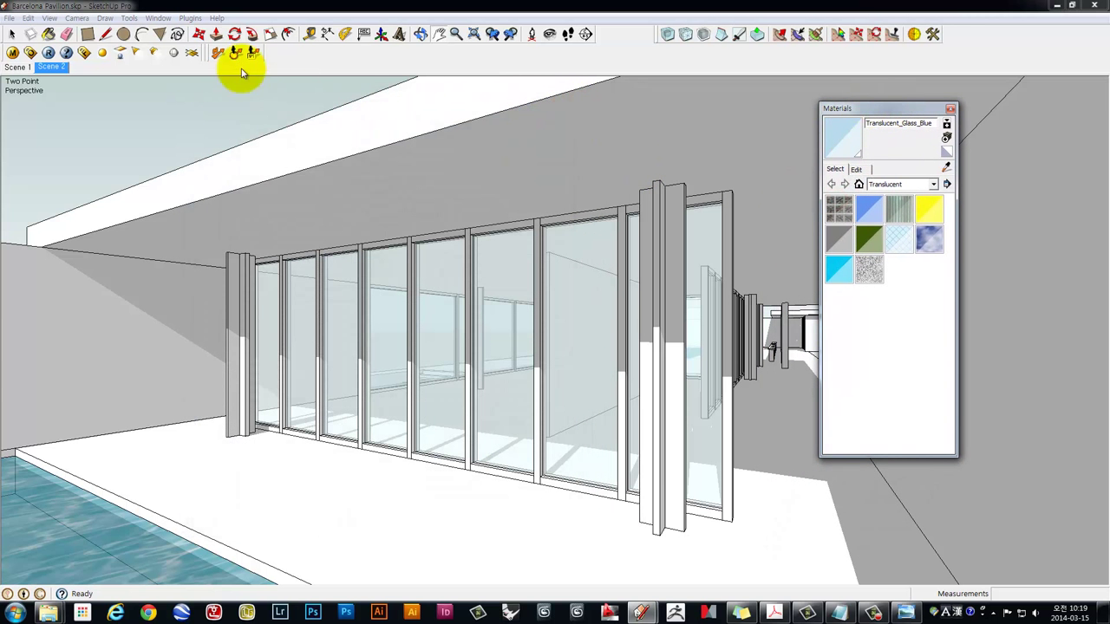
Nudge the Materials panel left and open the V-Ray Material Editor
left_click(161, 18)
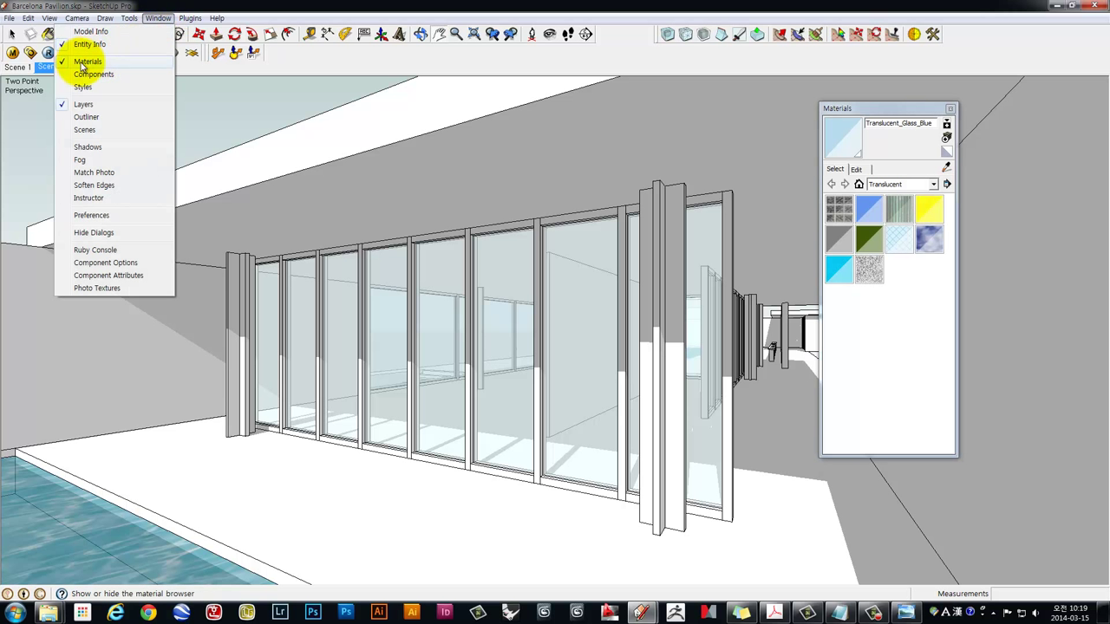
left_click(305, 6)
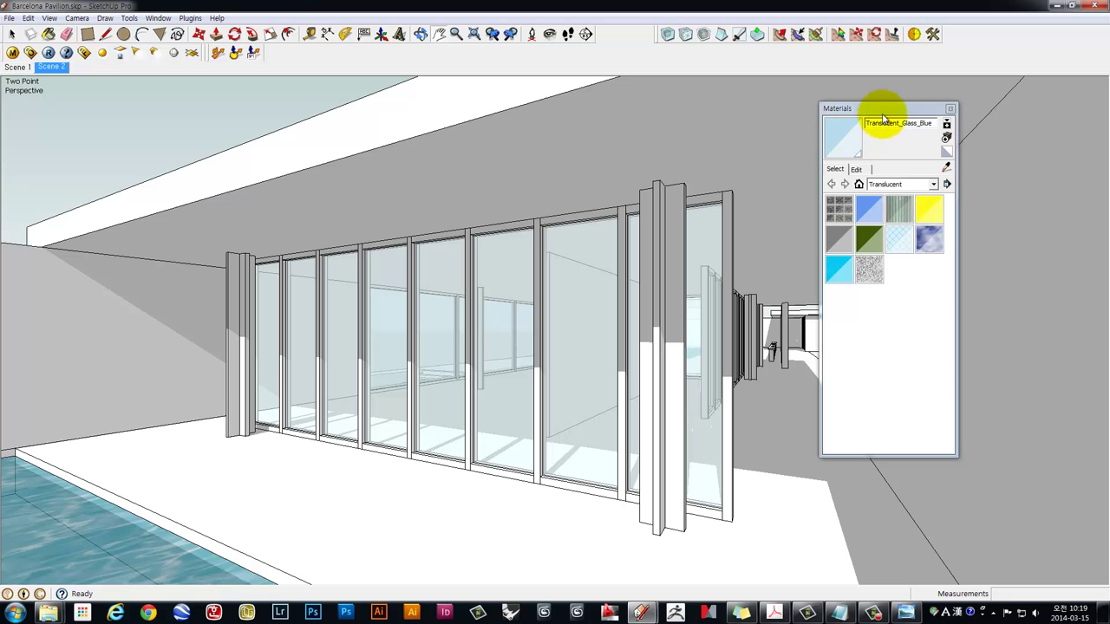
left_click_drag(882, 111, 836, 107)
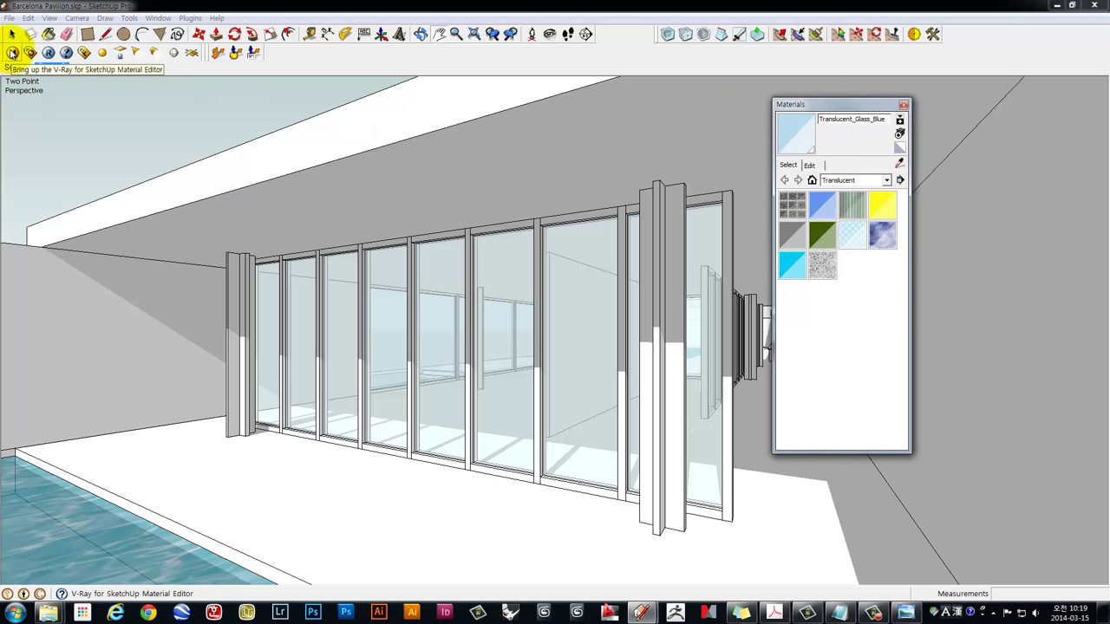
left_click(12, 54)
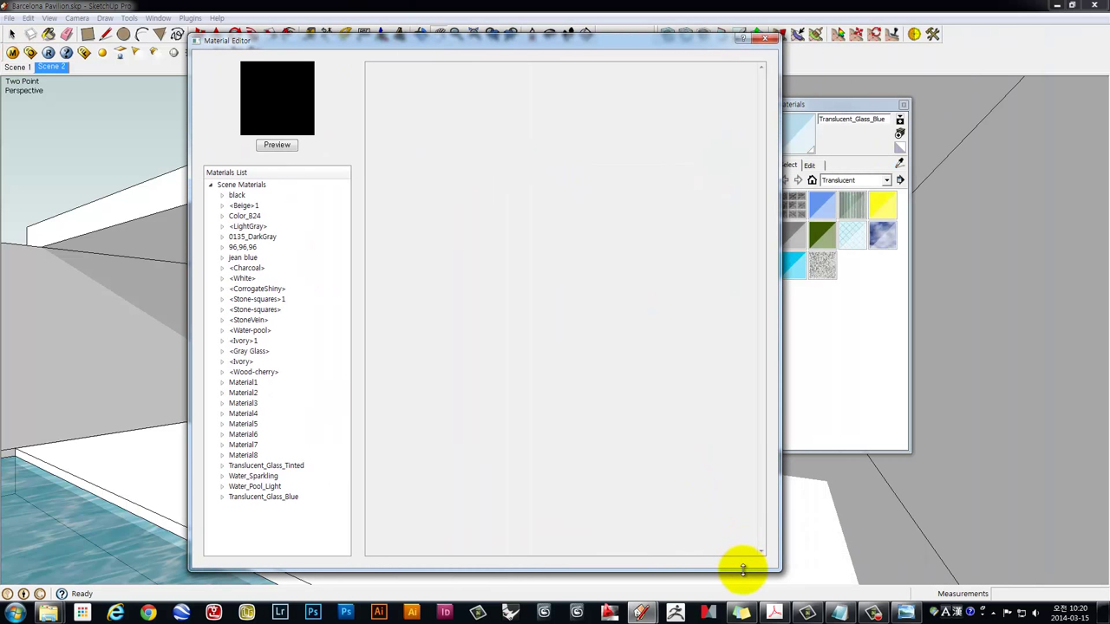
Shrink the V-Ray Material Editor and place it beside the Materials panel
left_click_drag(743, 570, 721, 402)
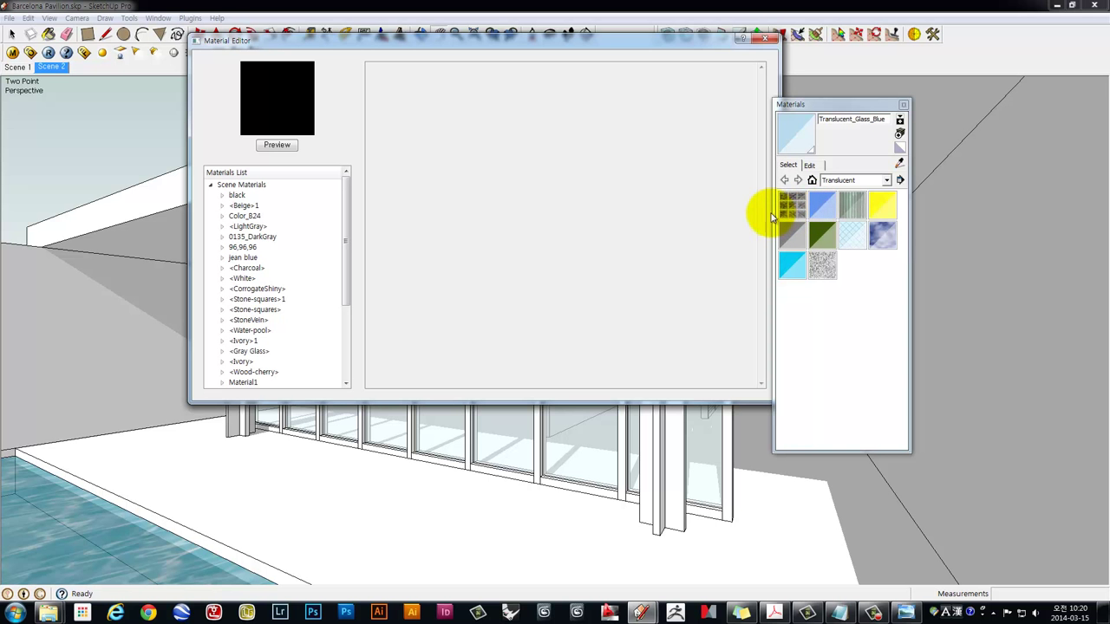
left_click_drag(776, 84, 737, 85)
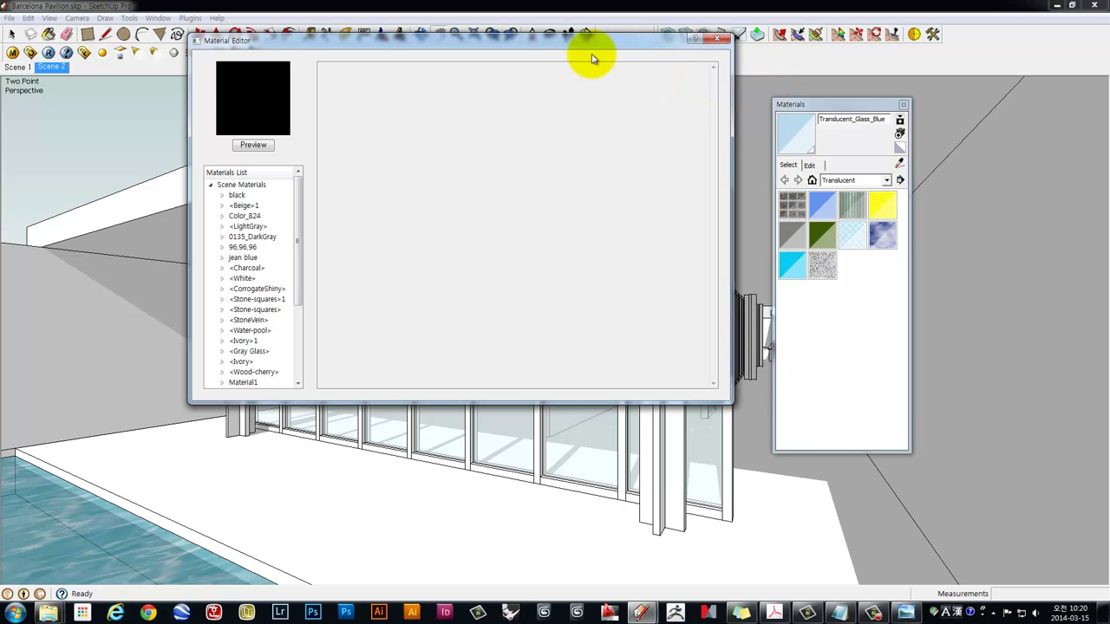
left_click_drag(595, 42, 621, 81)
left_click_drag(796, 105, 866, 88)
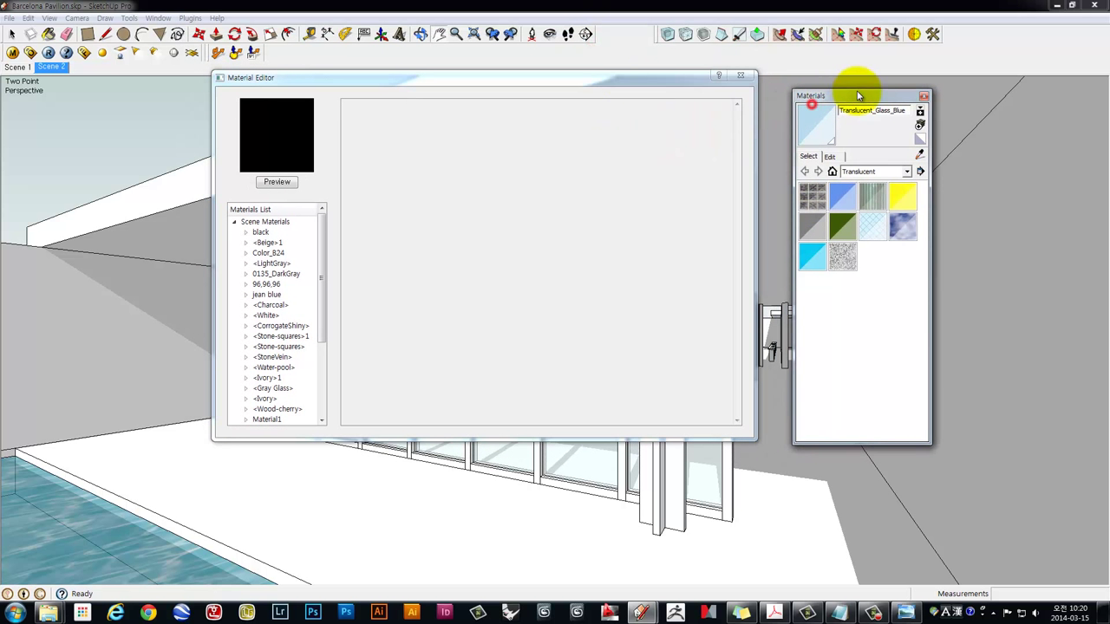
left_click_drag(655, 85, 720, 77)
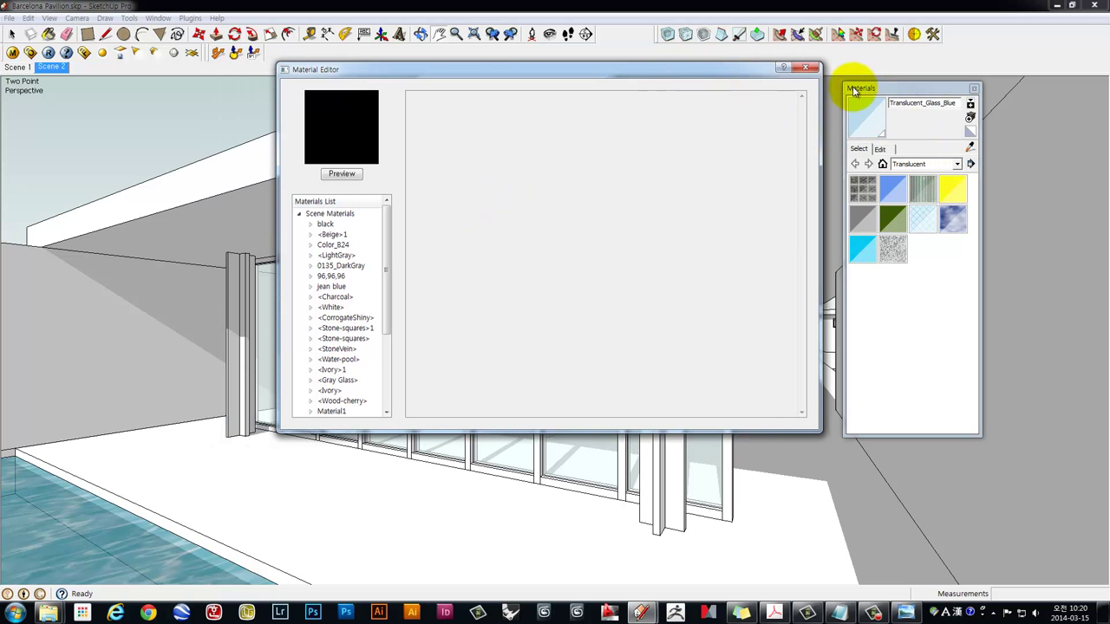
left_click_drag(886, 93, 869, 74)
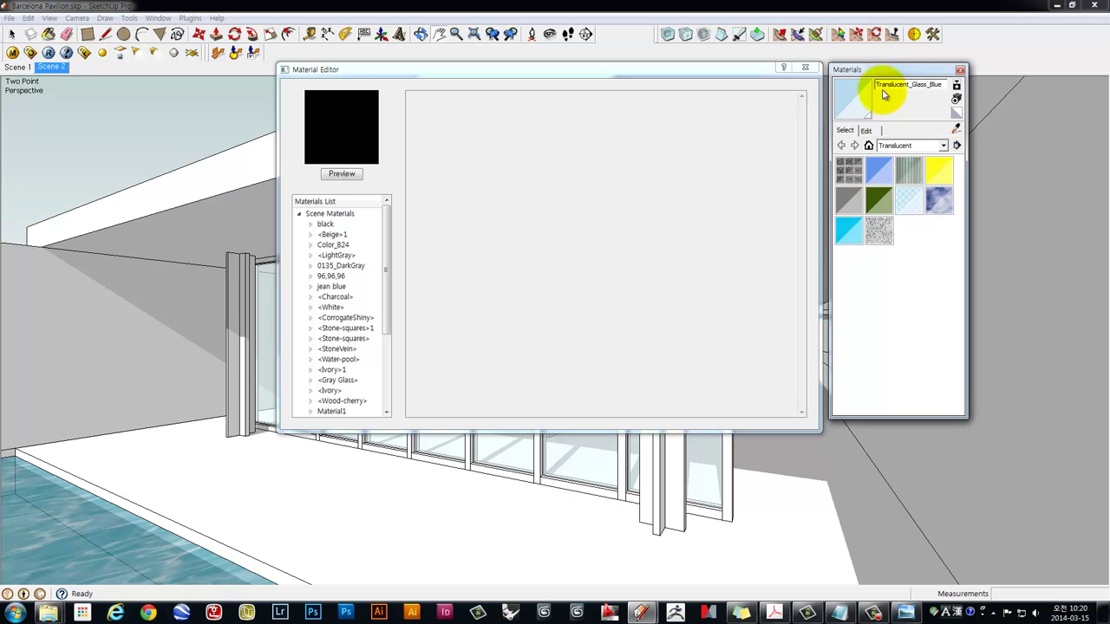
Switch the Materials list to In Model and load Water_Pool_Light into the editor
left_click(908, 145)
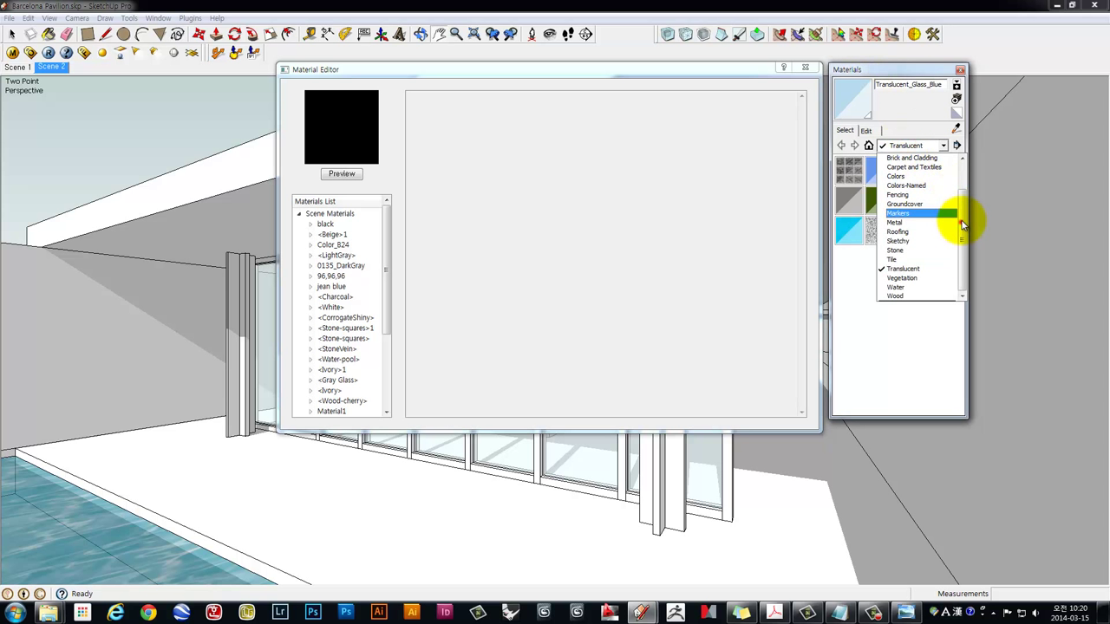
left_click_drag(963, 218, 962, 189)
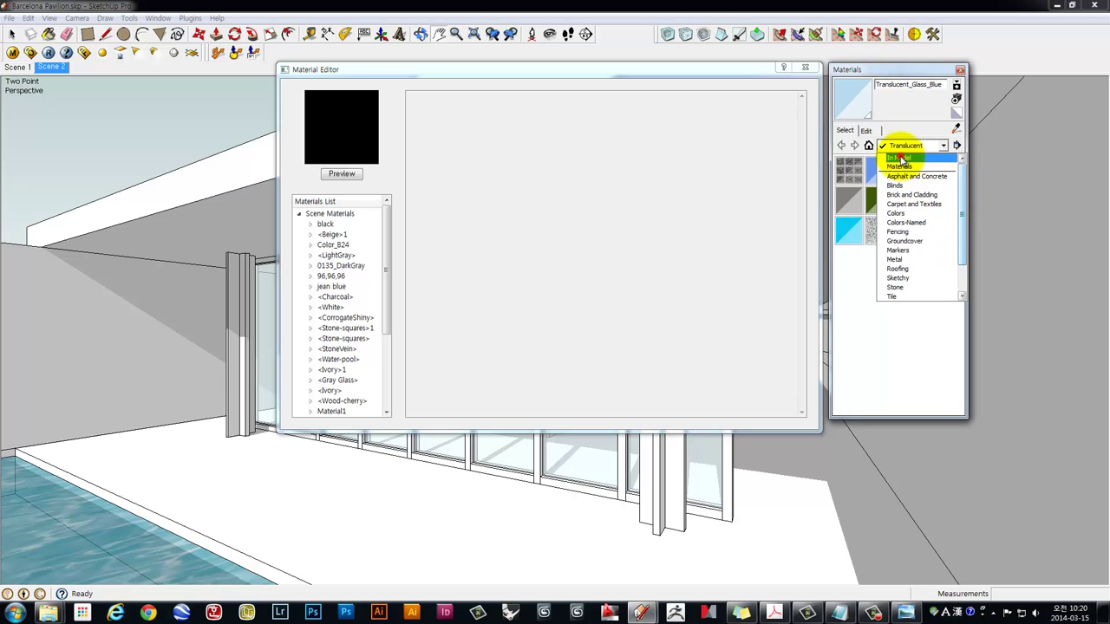
left_click(899, 157)
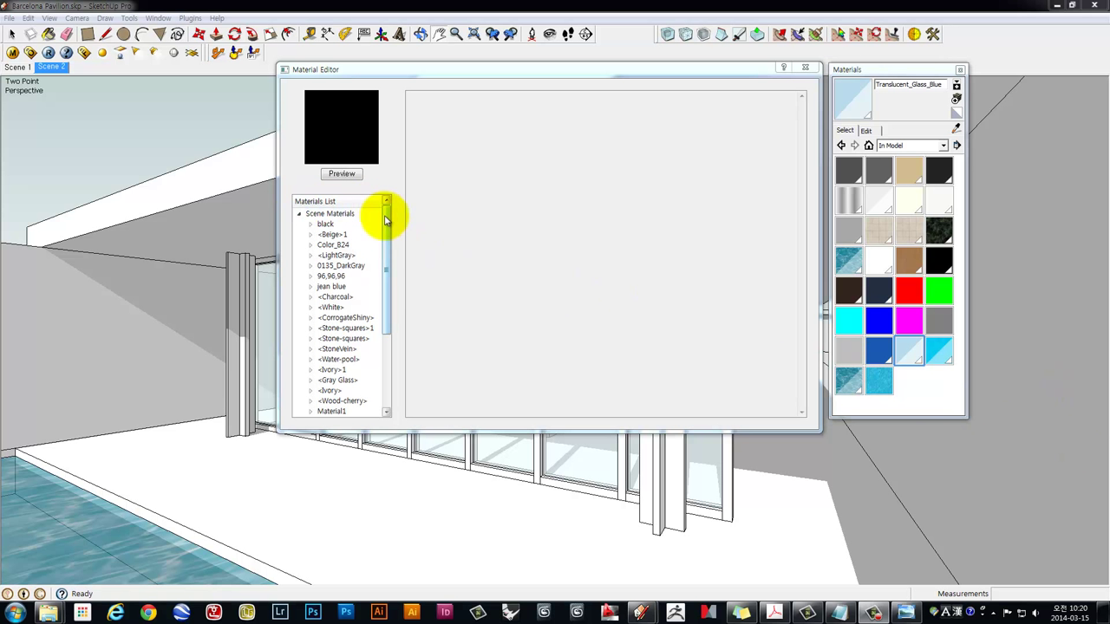
mouse_move(386, 217)
left_mouse_down()
mouse_move(381, 318)
mouse_move(396, 272)
mouse_move(371, 247)
left_mouse_up()
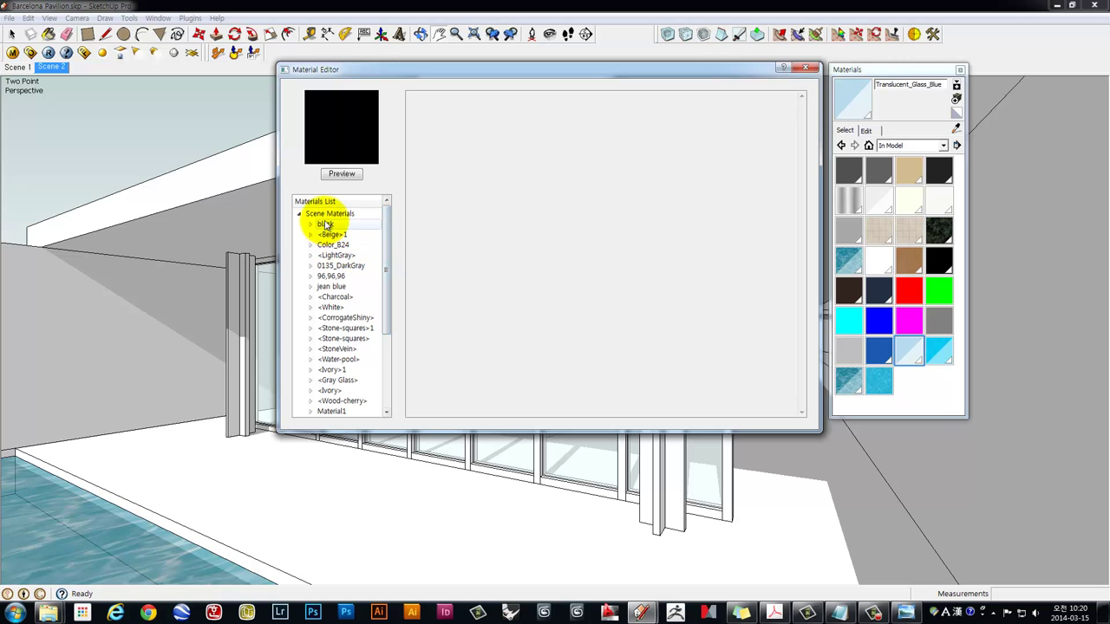
left_click_drag(389, 292, 390, 385)
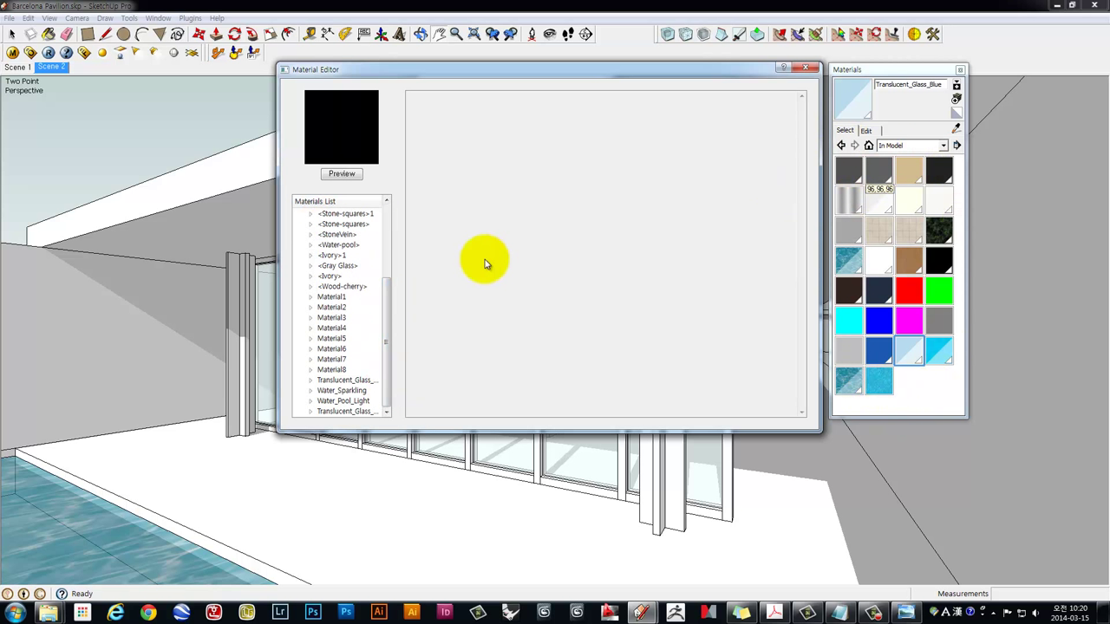
left_click_drag(384, 336, 391, 223)
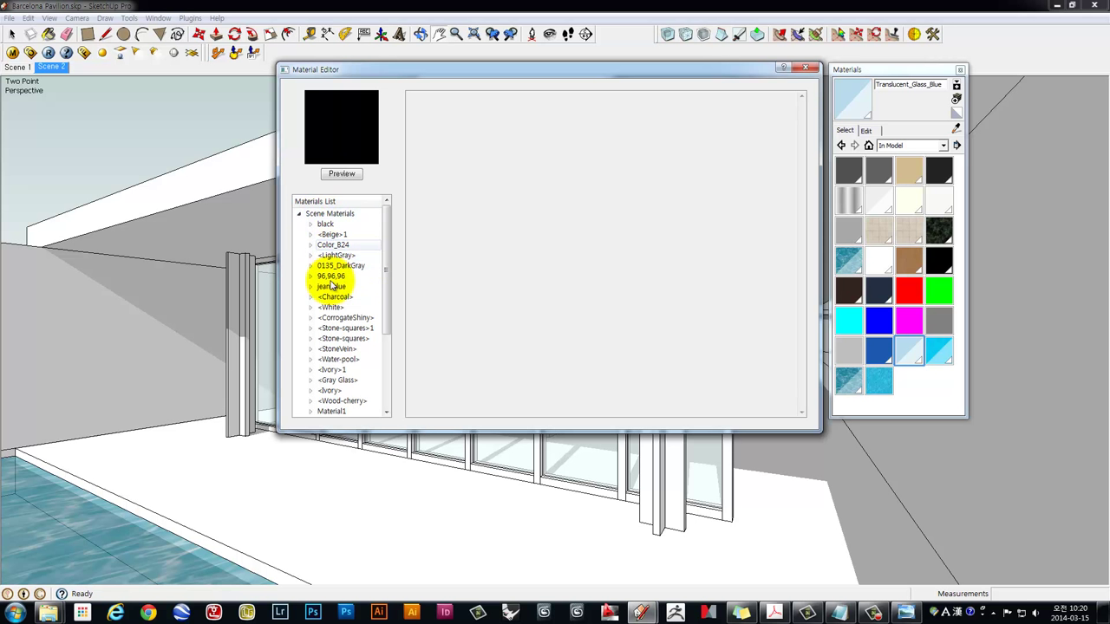
left_click_drag(387, 291, 384, 371)
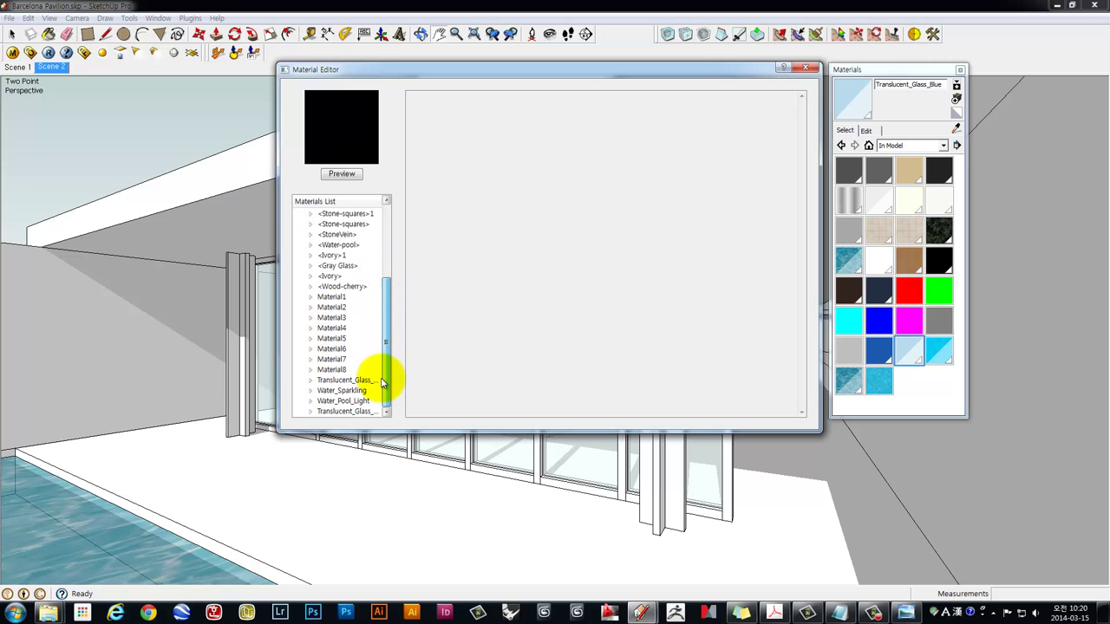
left_click(849, 382)
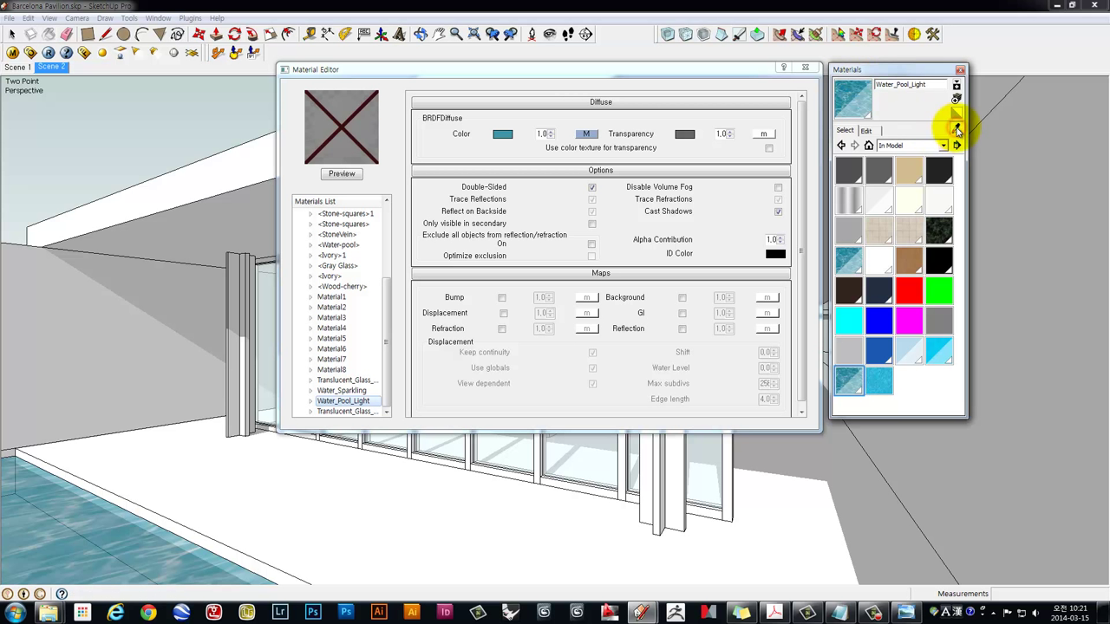
Sample the pool's material with the eyedropper to confirm it is Water_Pool_Light
left_click(957, 130)
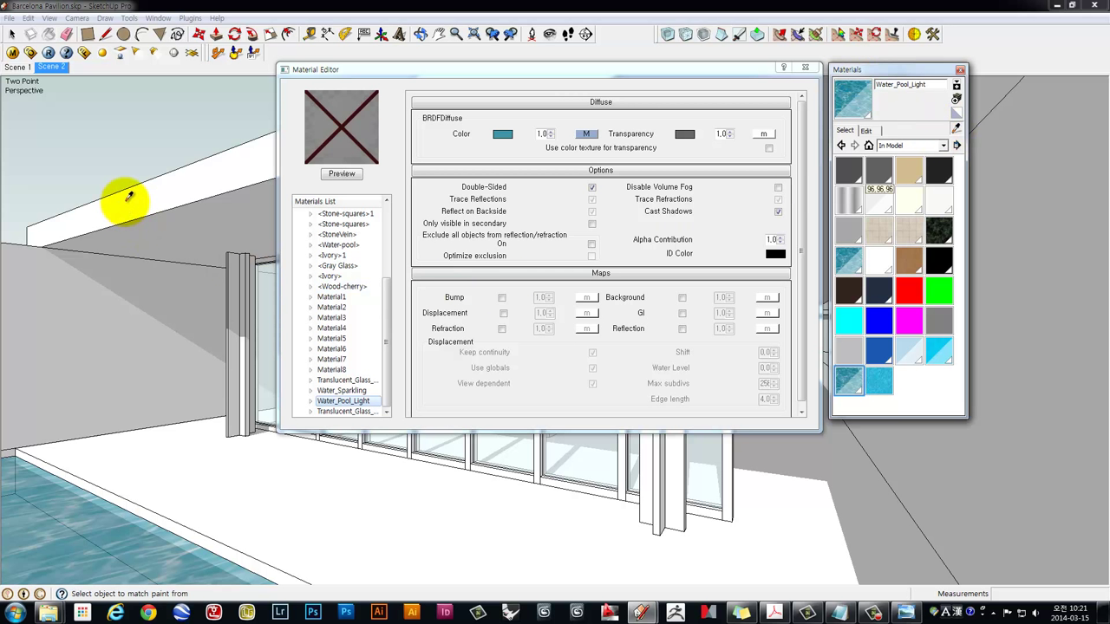
left_click(128, 196)
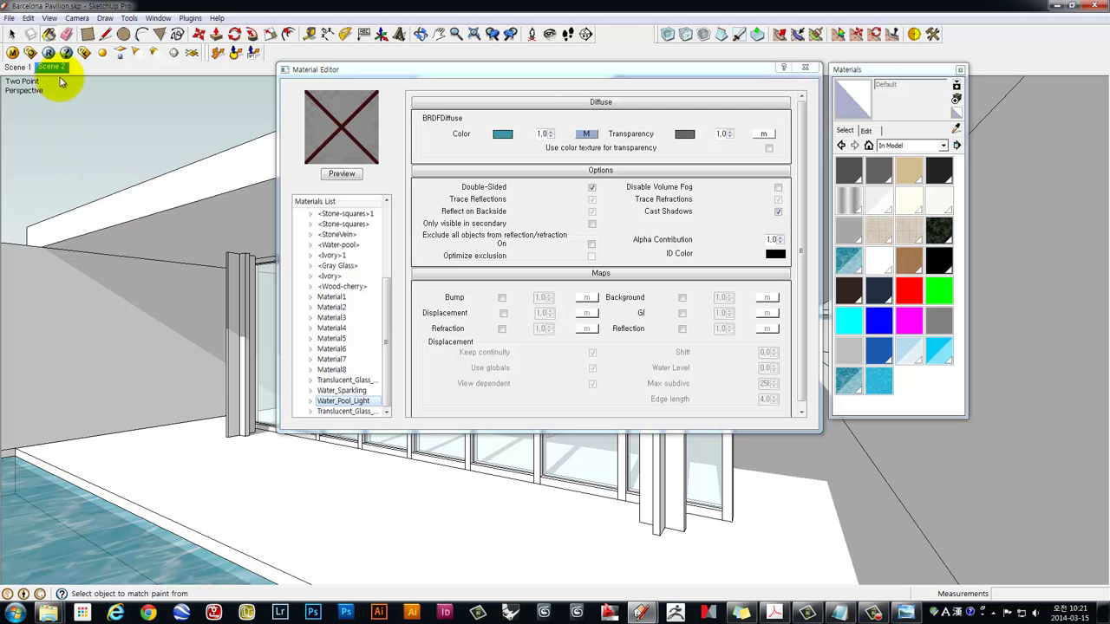
left_click(958, 130)
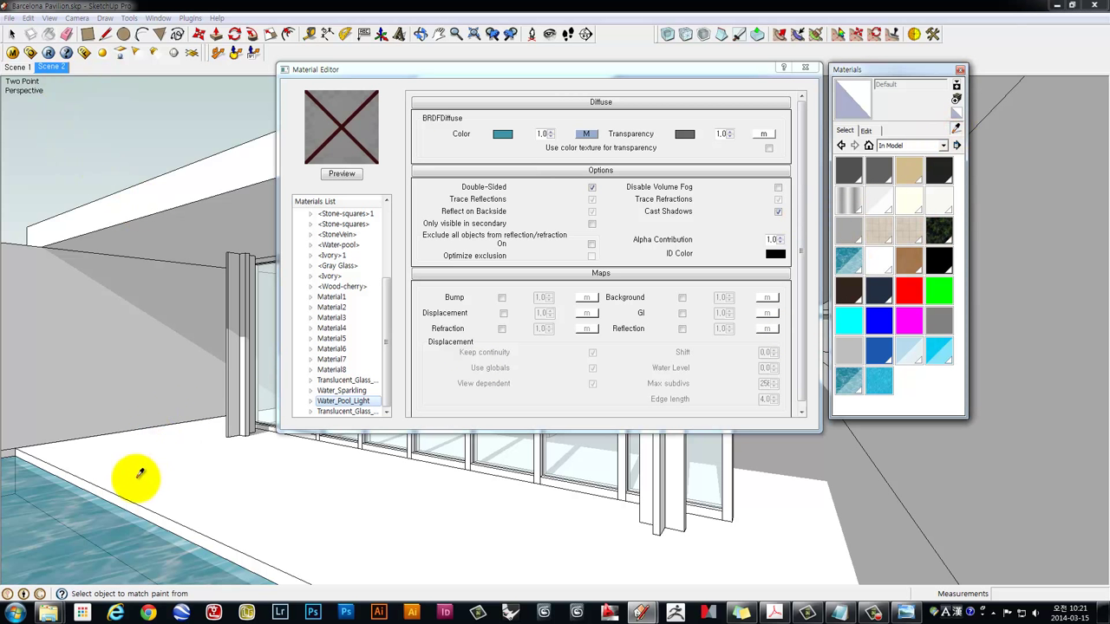
left_click(91, 519)
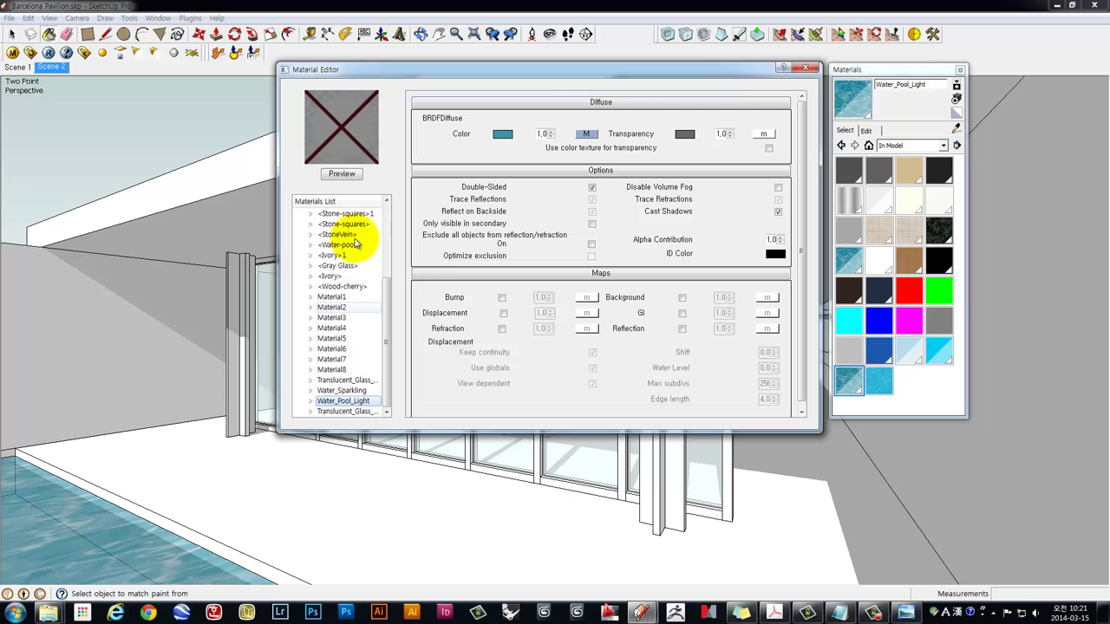
Render Water_Pool_Light's preview sphere and enlarge the Material Editor window
left_click(332, 176)
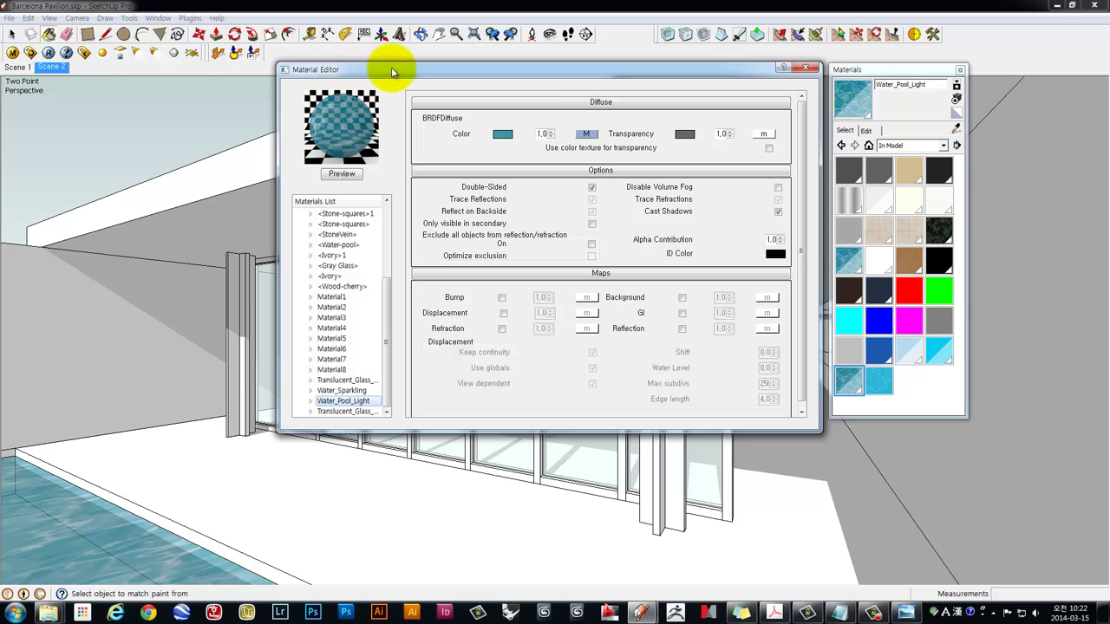
left_click_drag(471, 79, 417, 81)
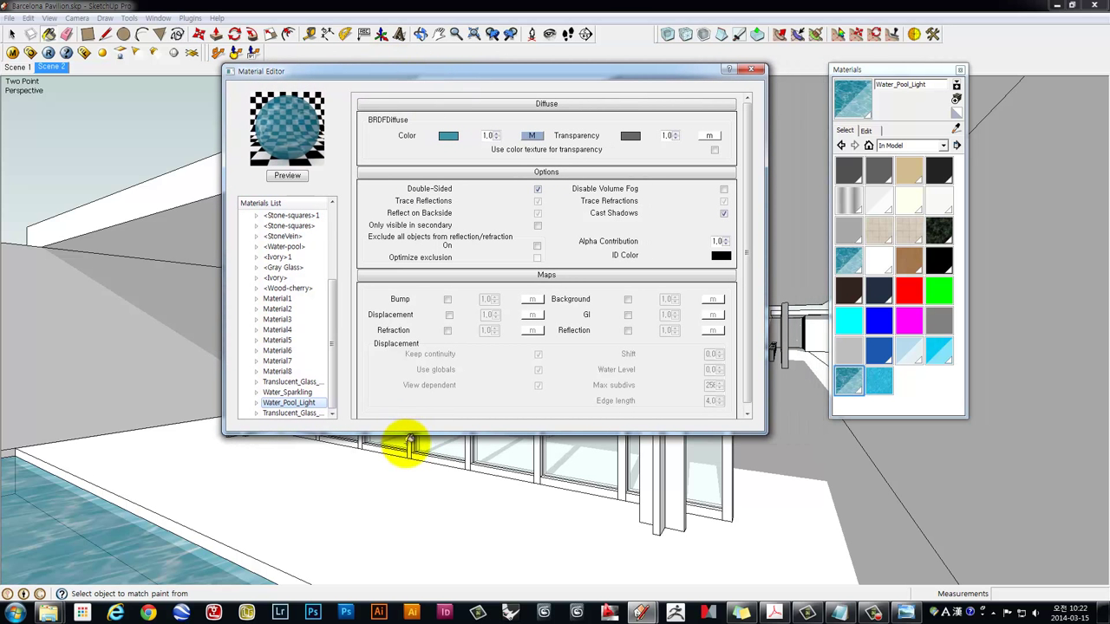
left_click_drag(412, 431, 409, 497)
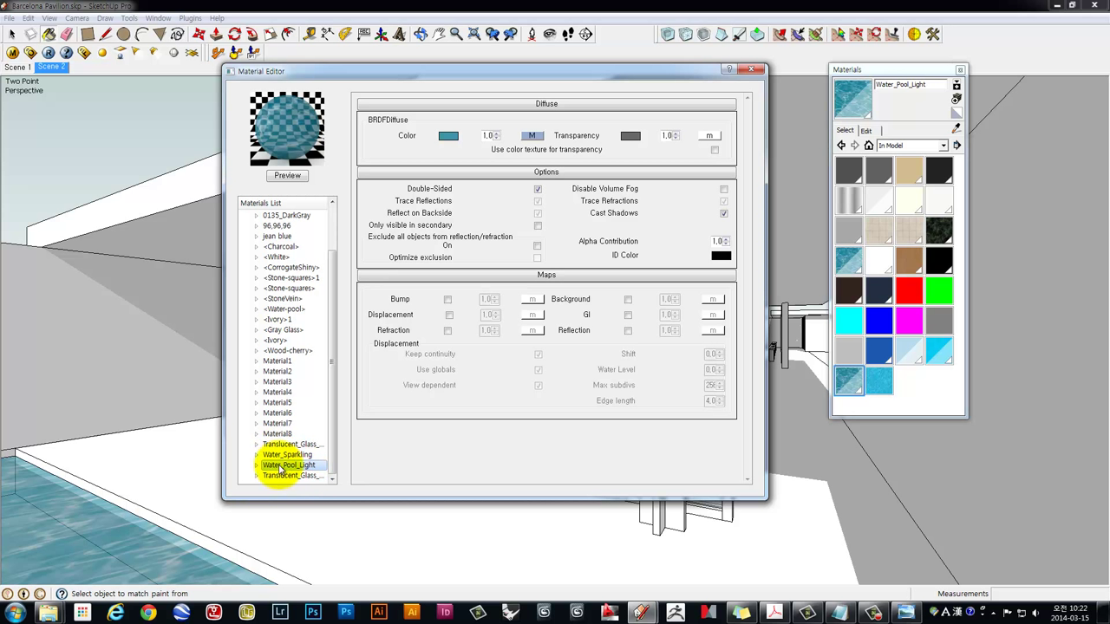
Add a Reflection layer to Water_Pool_Light and re-render its preview sphere
right_click(279, 468)
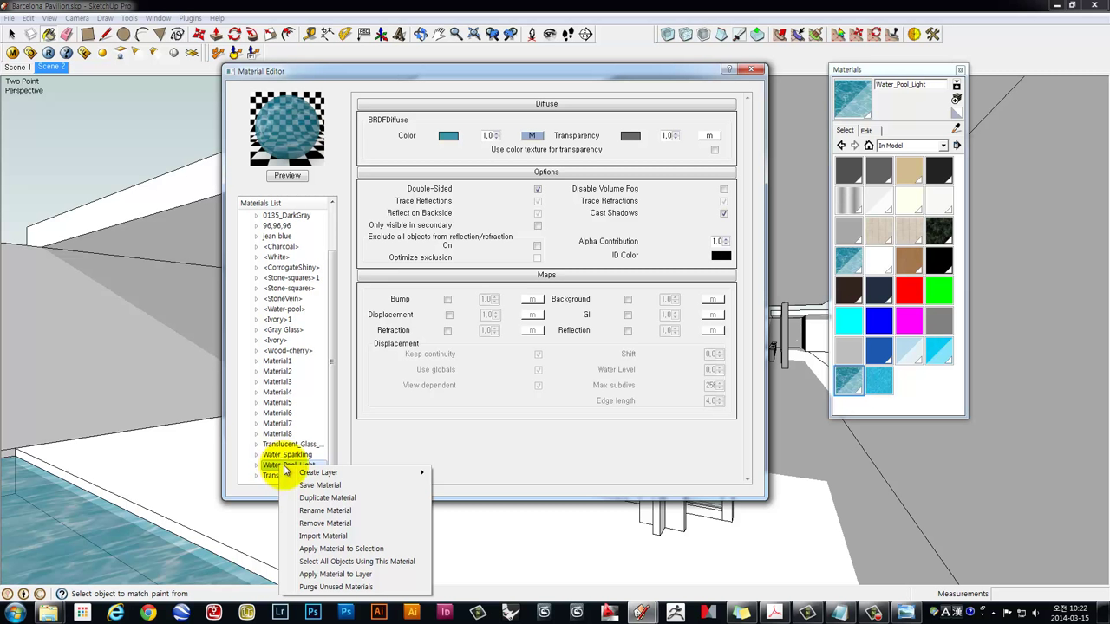
left_click(422, 475)
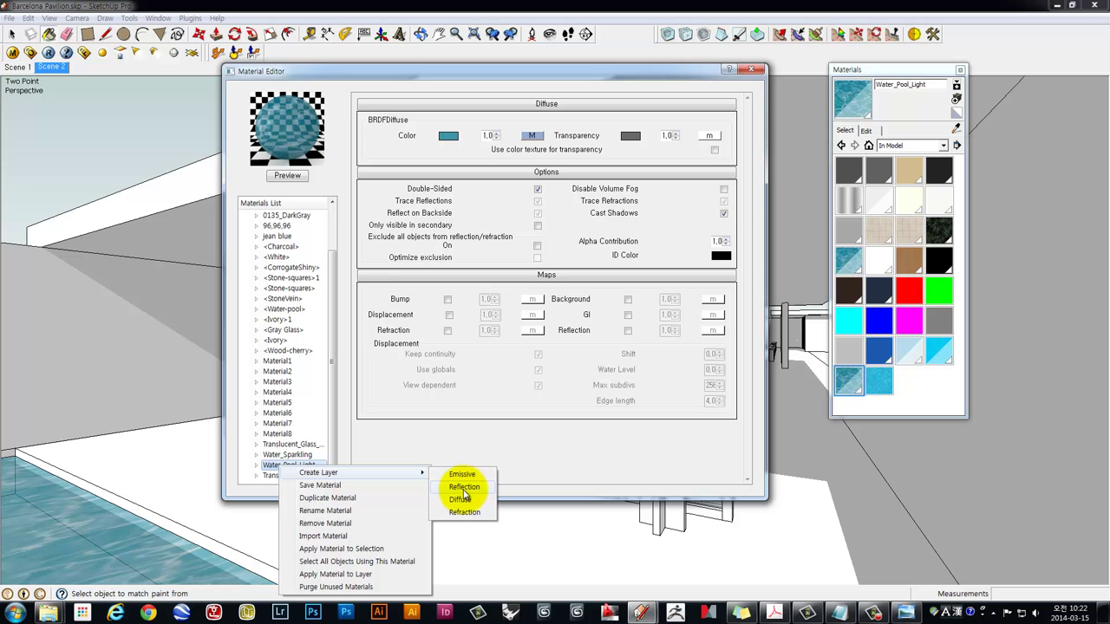
left_click(464, 487)
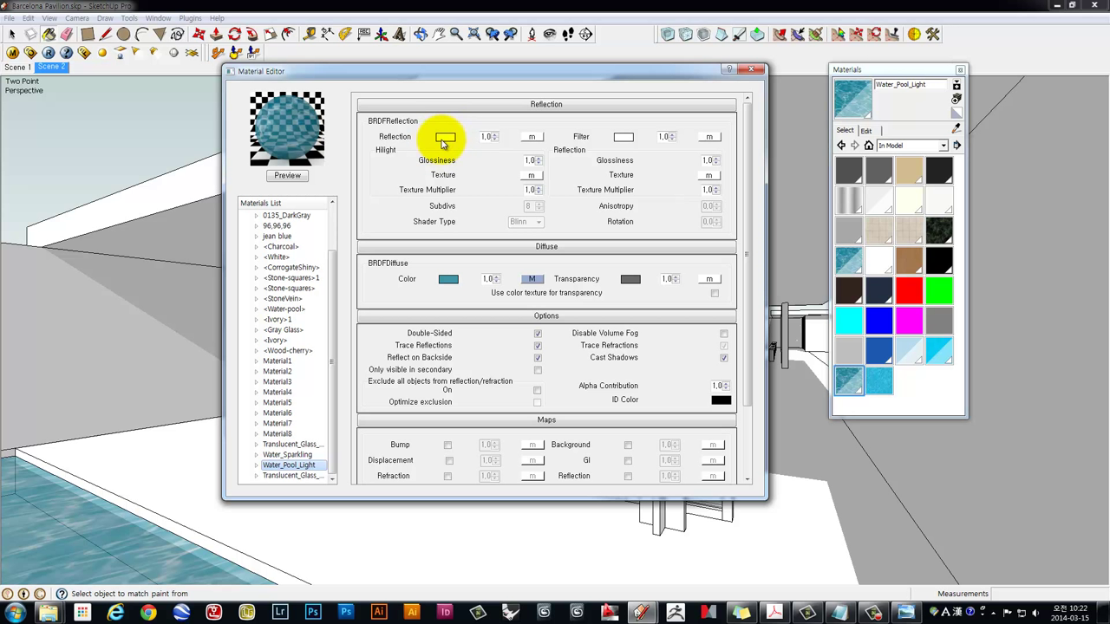
left_click(288, 178)
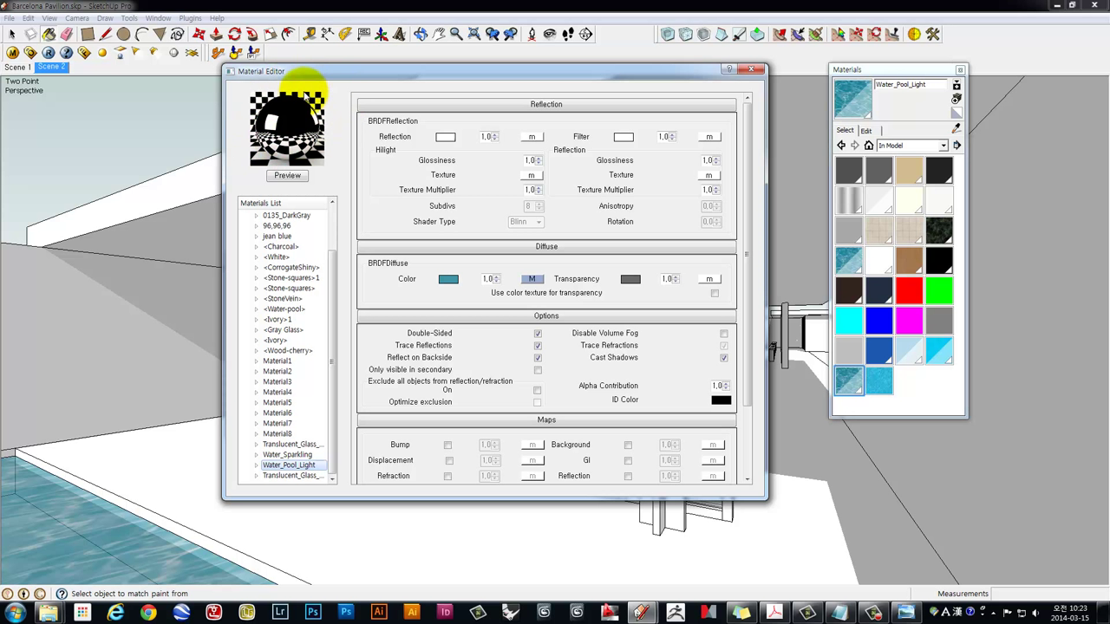
Set the reflection colour to grey 72, re-render, and check the Diffuse texture map
left_click(446, 139)
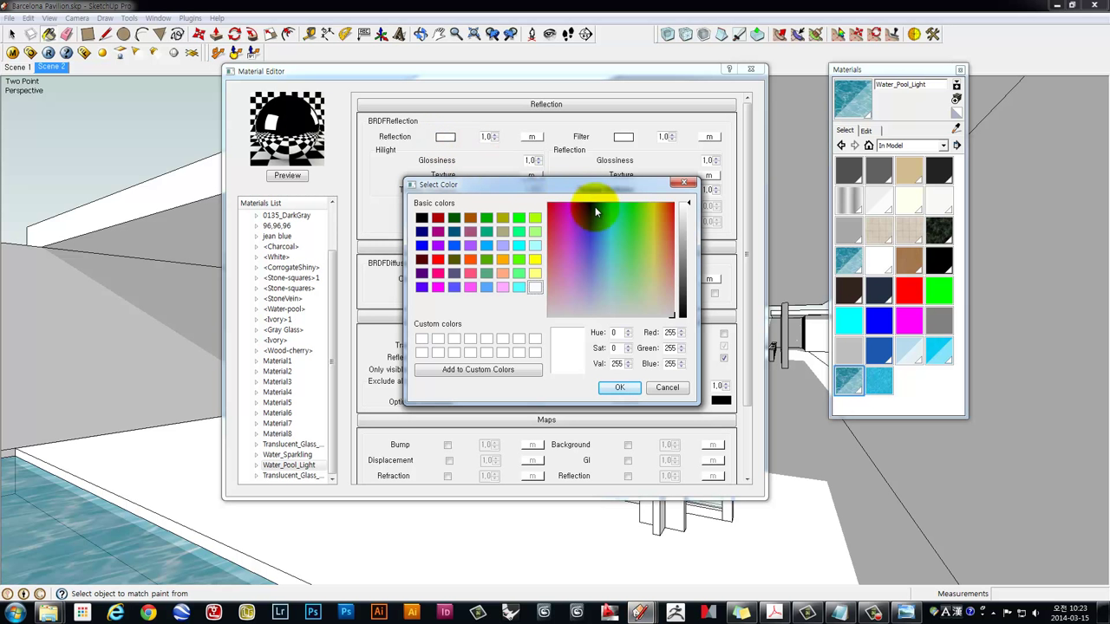
left_click(682, 290)
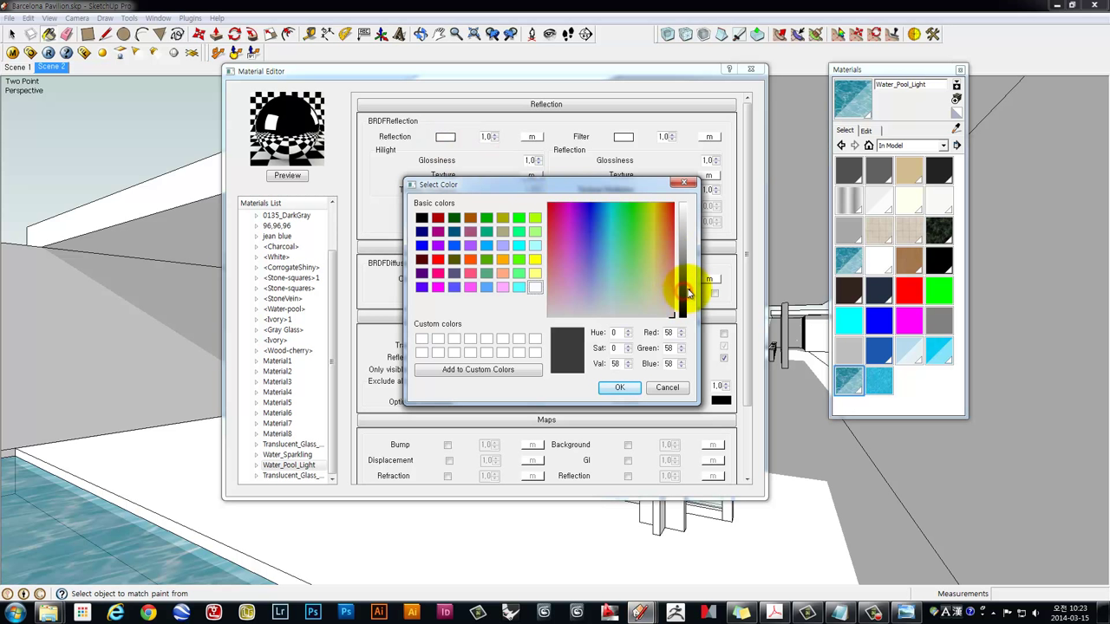
left_click_drag(684, 293, 685, 288)
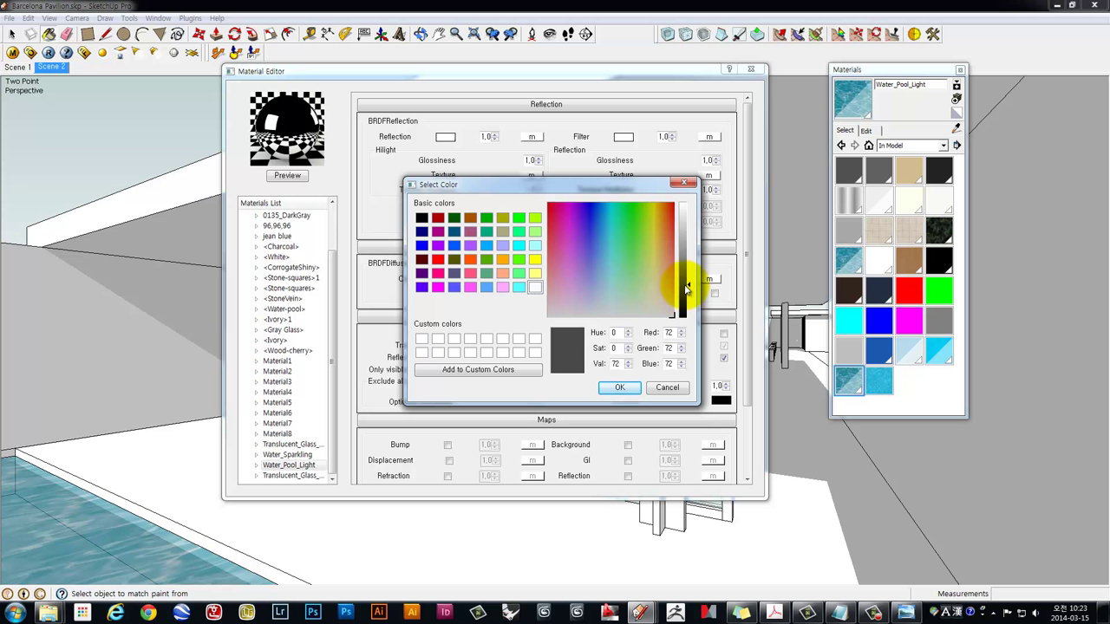
left_click(619, 389)
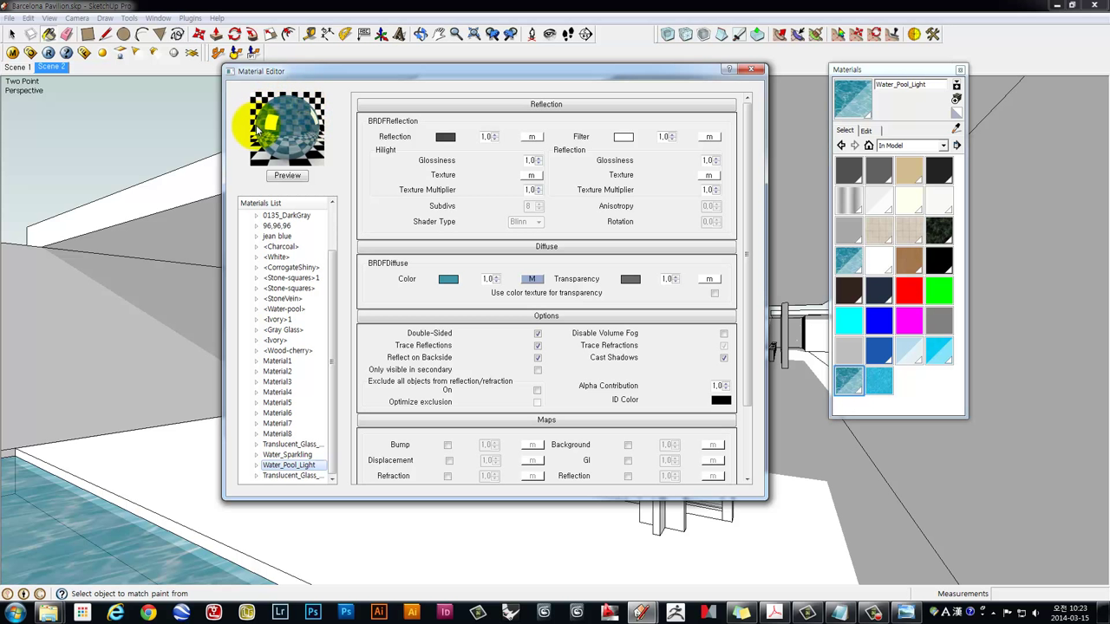
left_click(290, 172)
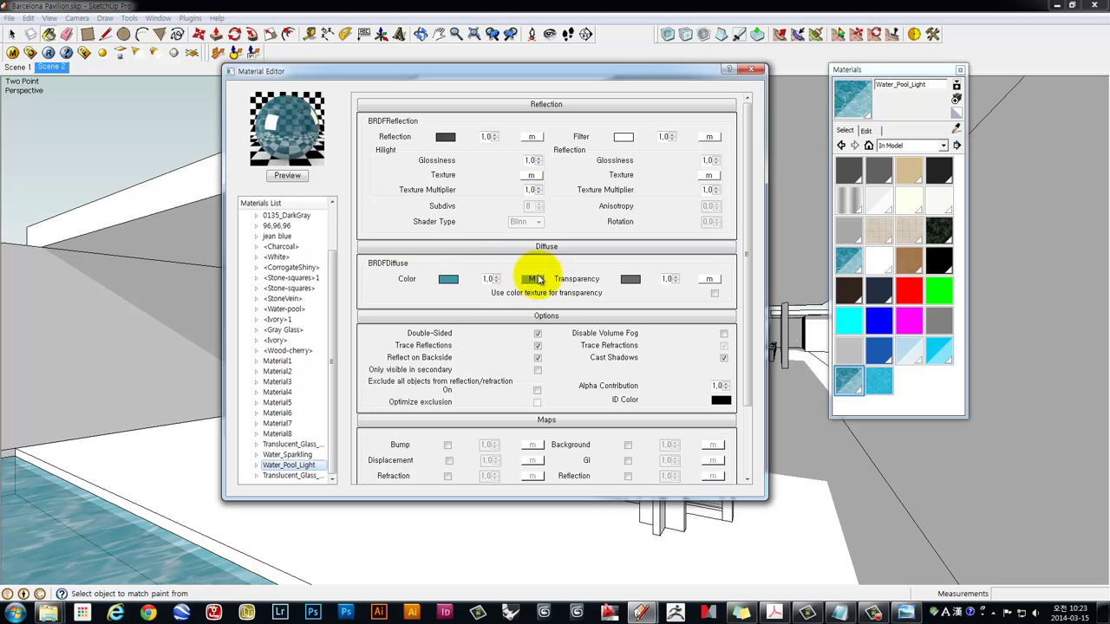
left_click(533, 280)
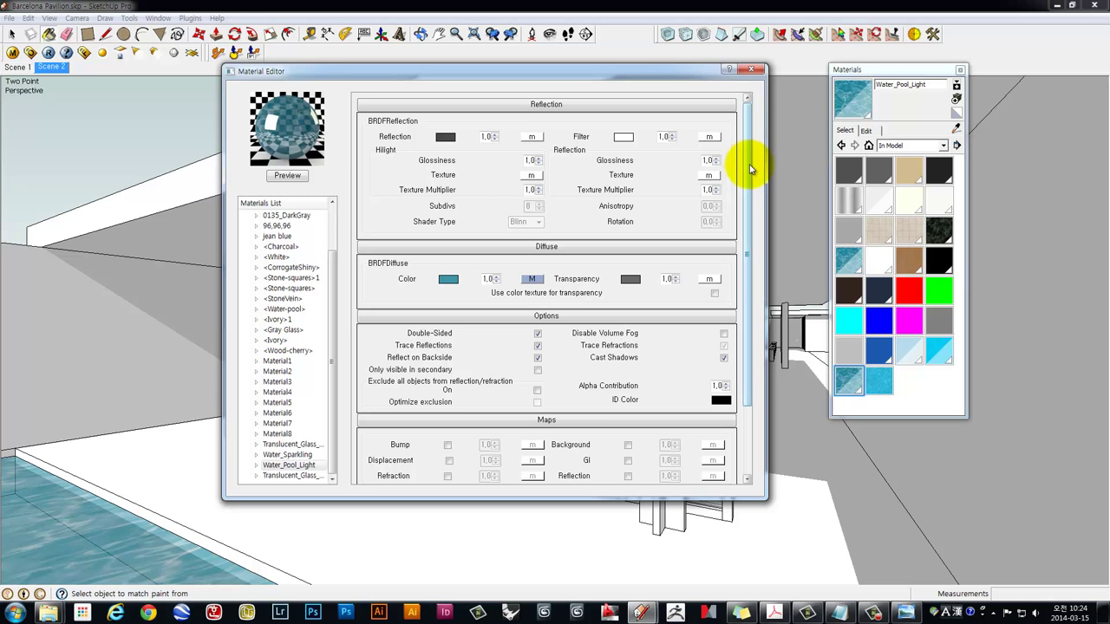
Enable Water_Pool_Light's Bump map at 1.0 and open its Texture Editor
left_click_drag(751, 168, 733, 248)
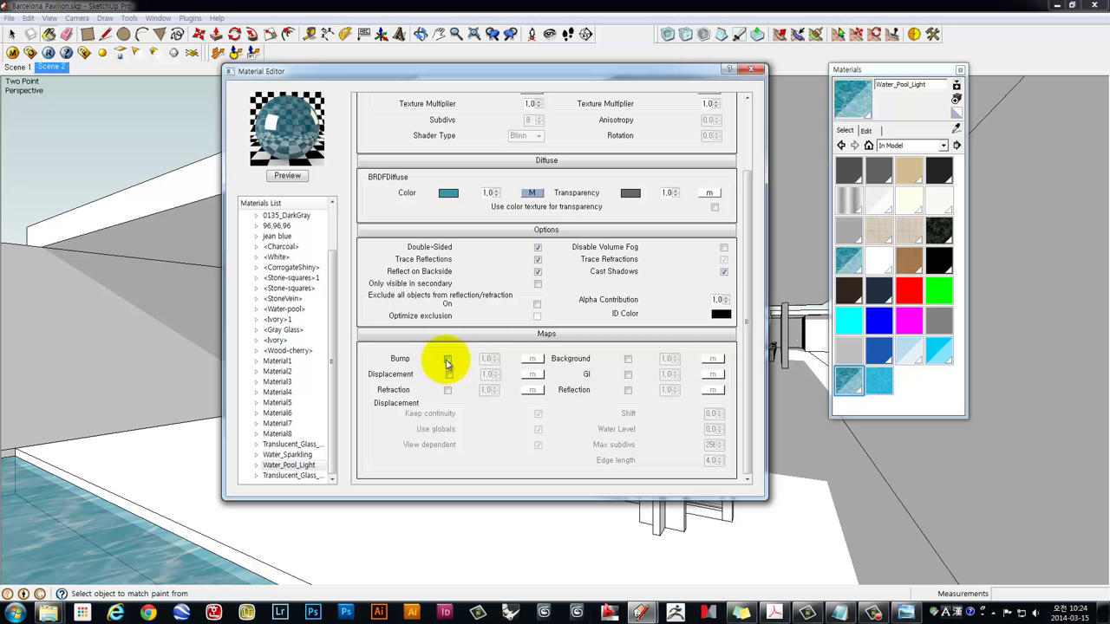
left_click(288, 176)
left_click(447, 359)
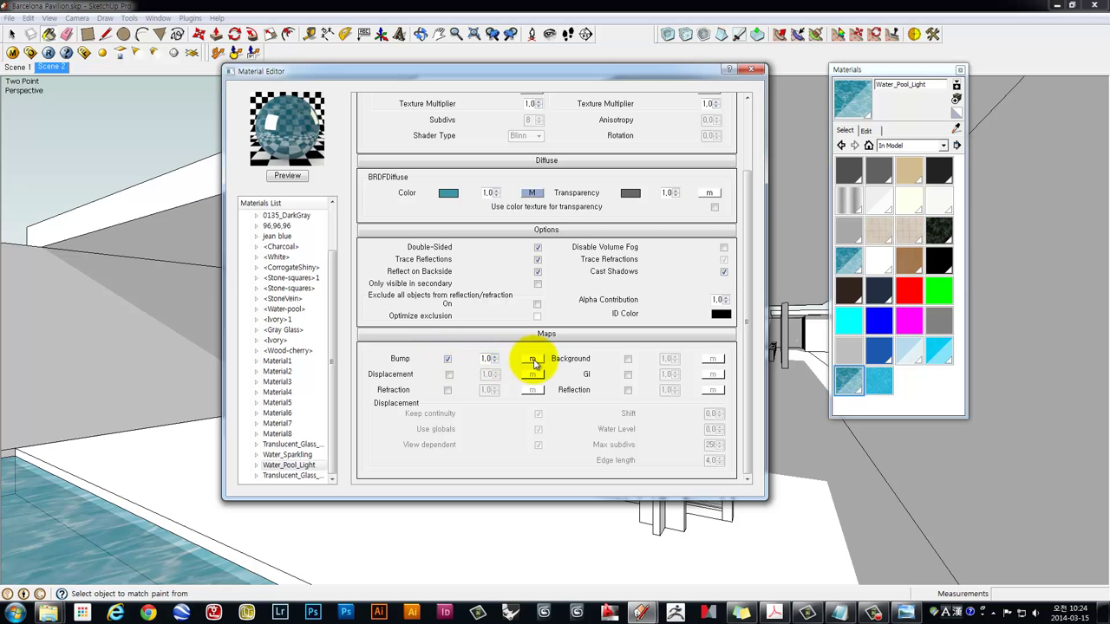
left_click(532, 359)
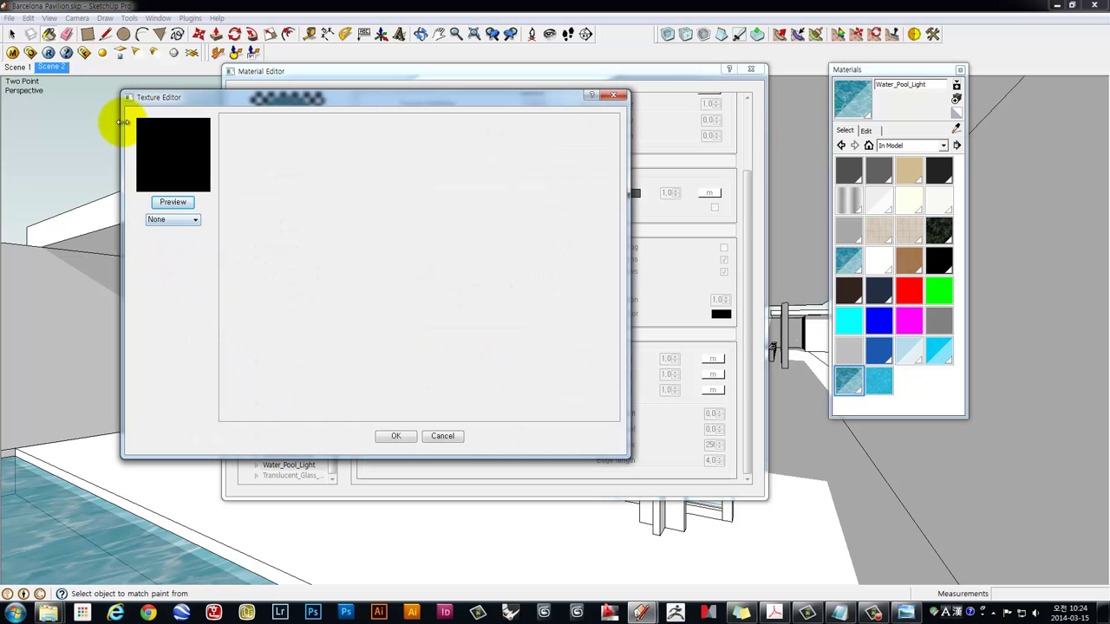
Set the bump texture to TexBitmap loading Water_Pool.jpg from G:\lecture_map
left_click(158, 220)
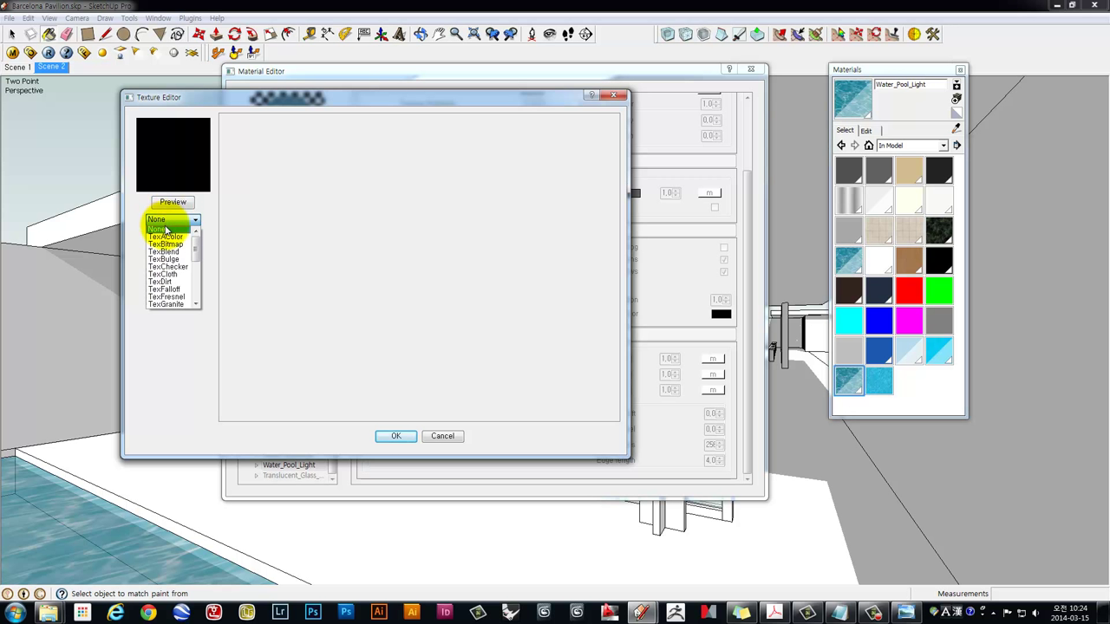
left_click(168, 244)
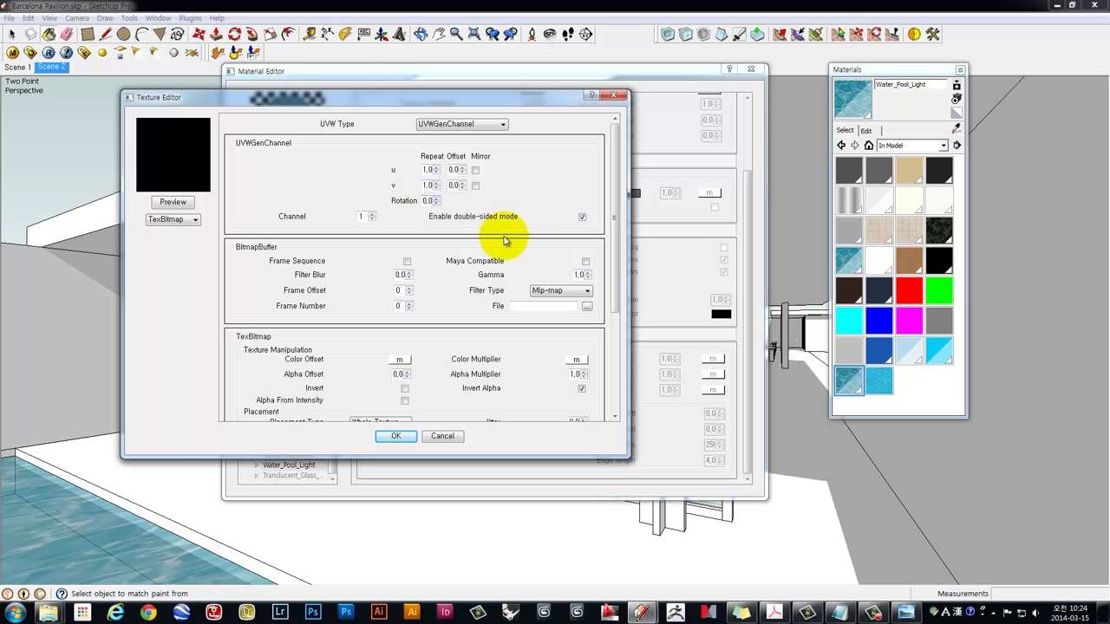
left_click(541, 297)
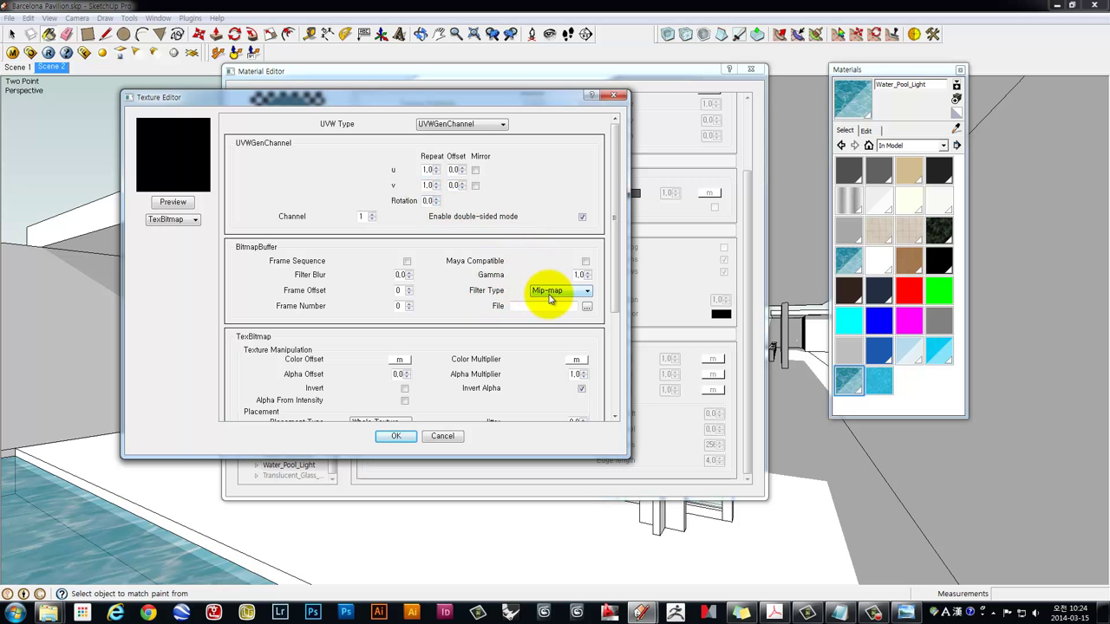
left_click(587, 309)
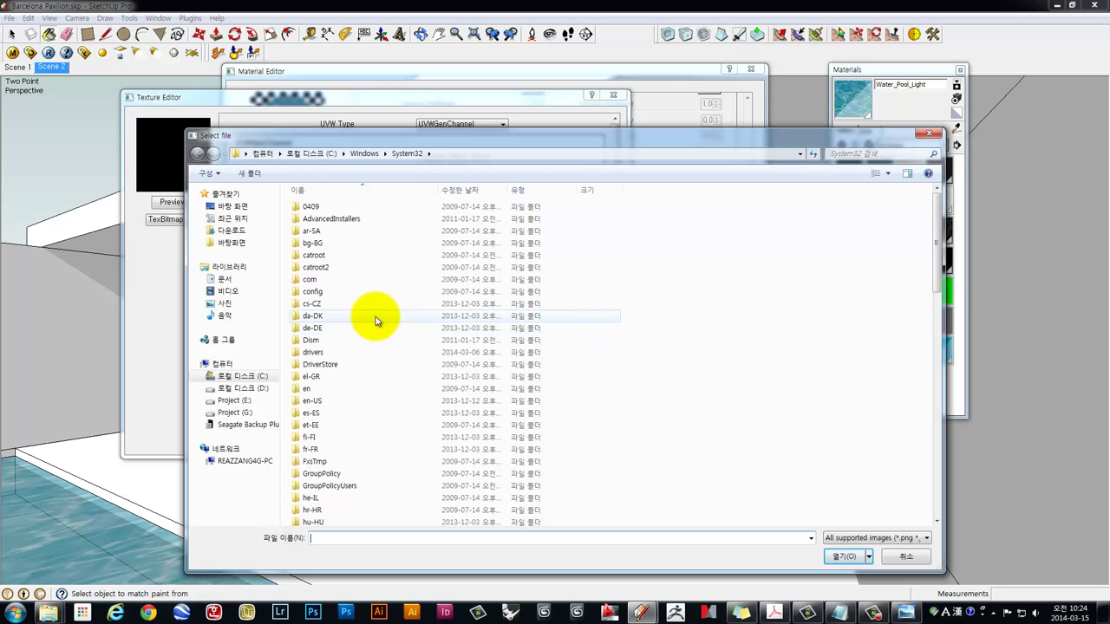
left_click(250, 412)
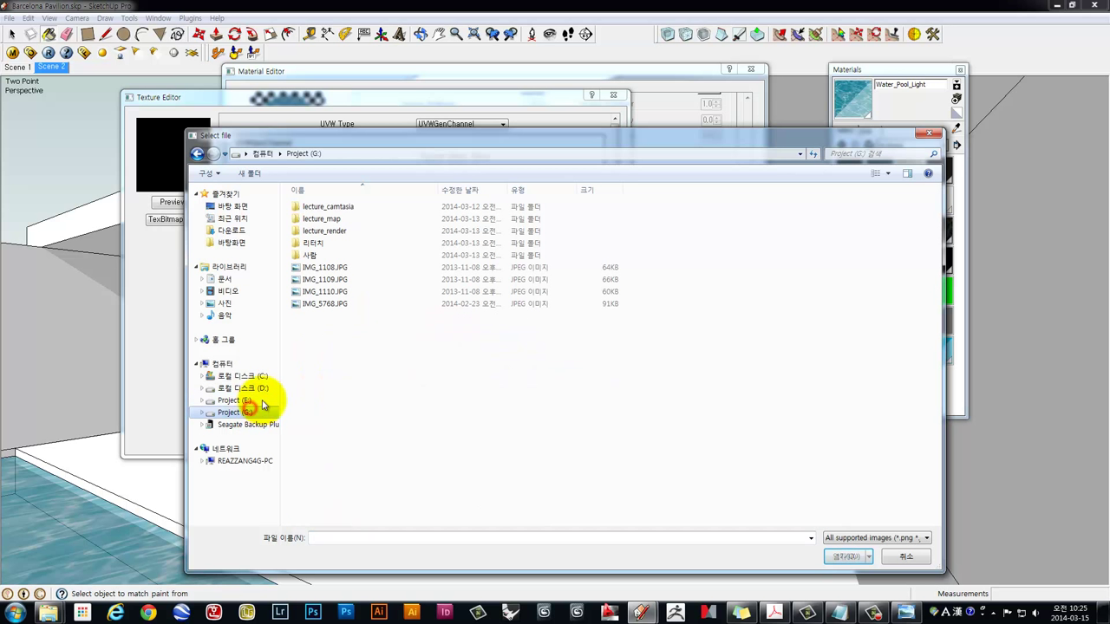
double_click(316, 220)
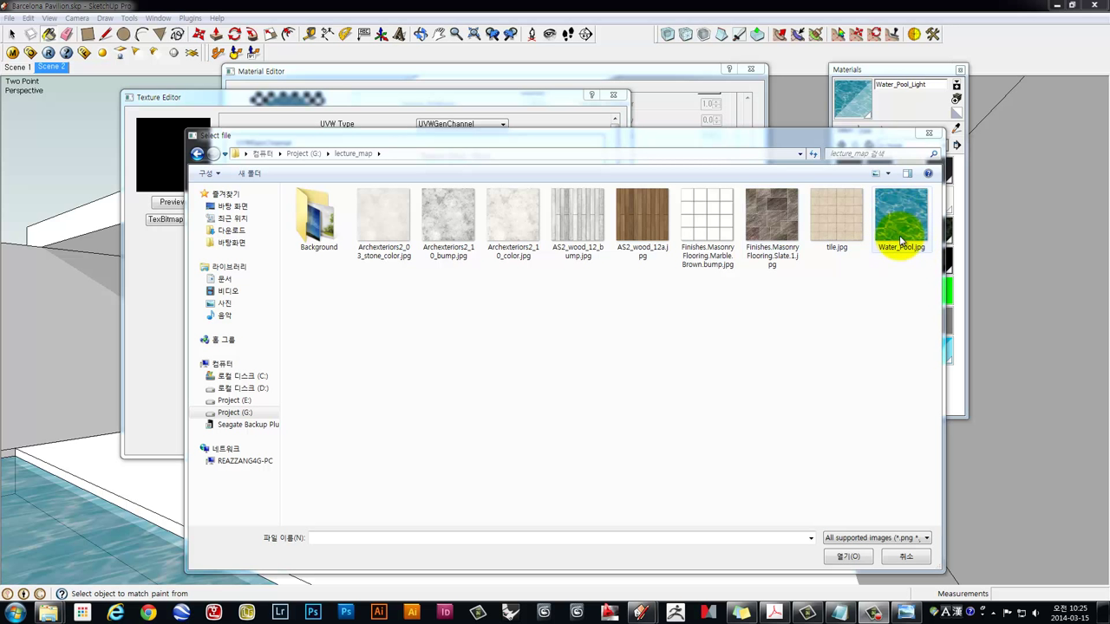
left_click(900, 224)
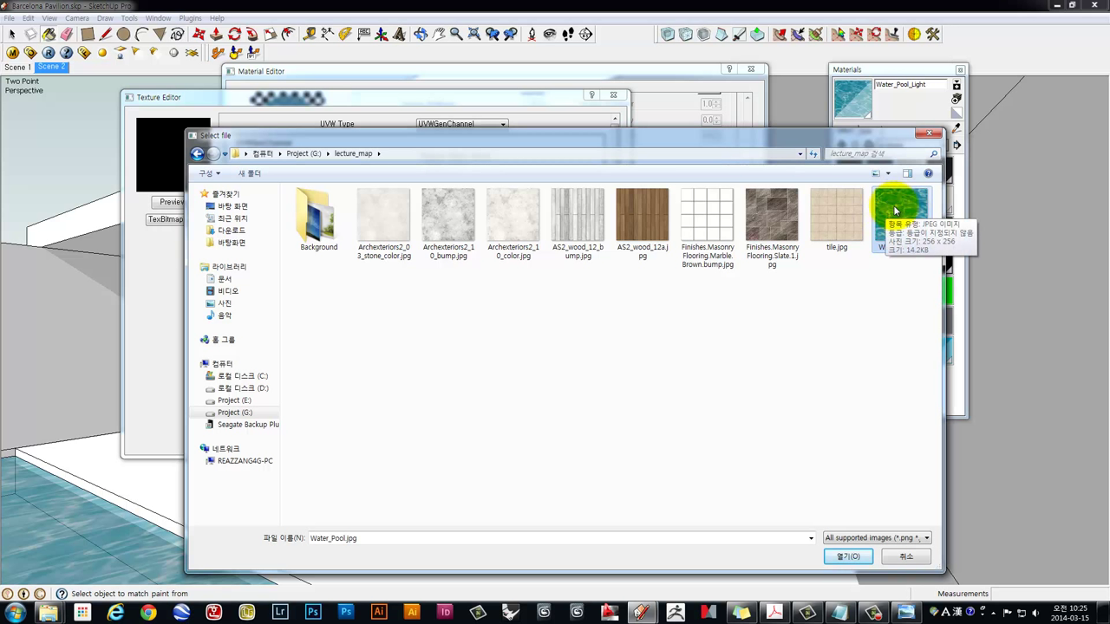
left_click(849, 556)
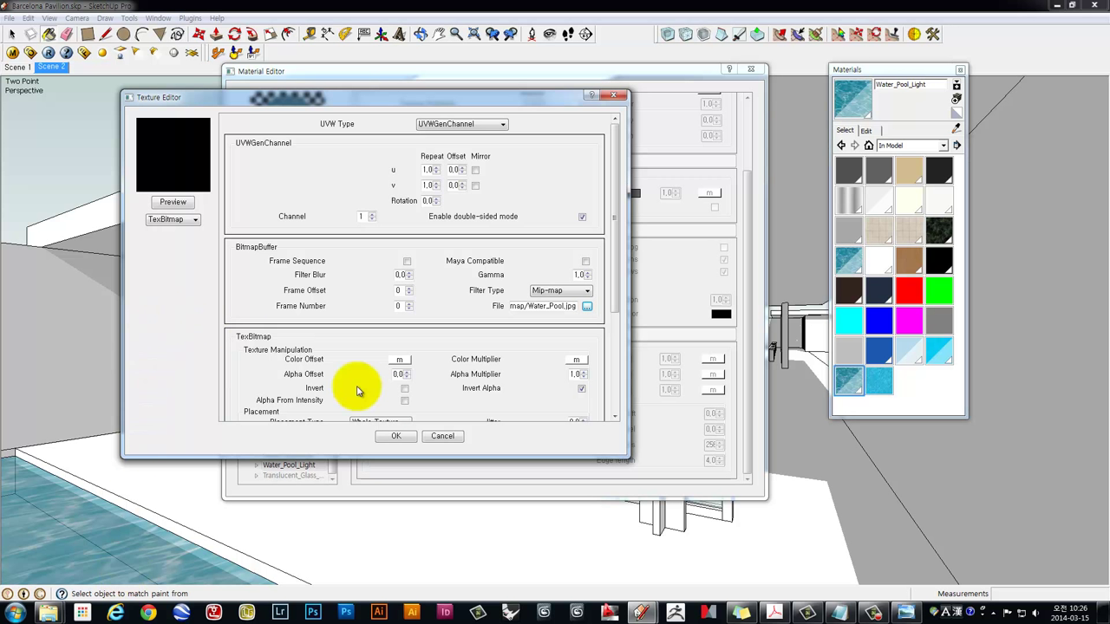
Accept the Water_Pool.jpg bump, re-render the preview, and close the V-Ray Material Editor
left_click(394, 437)
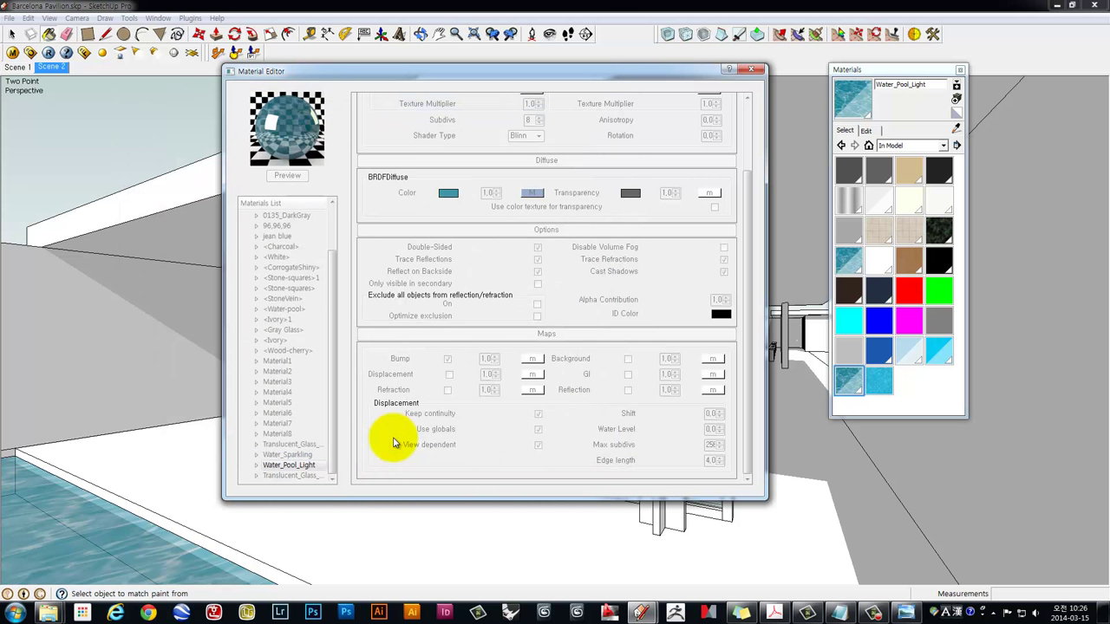
left_click(290, 178)
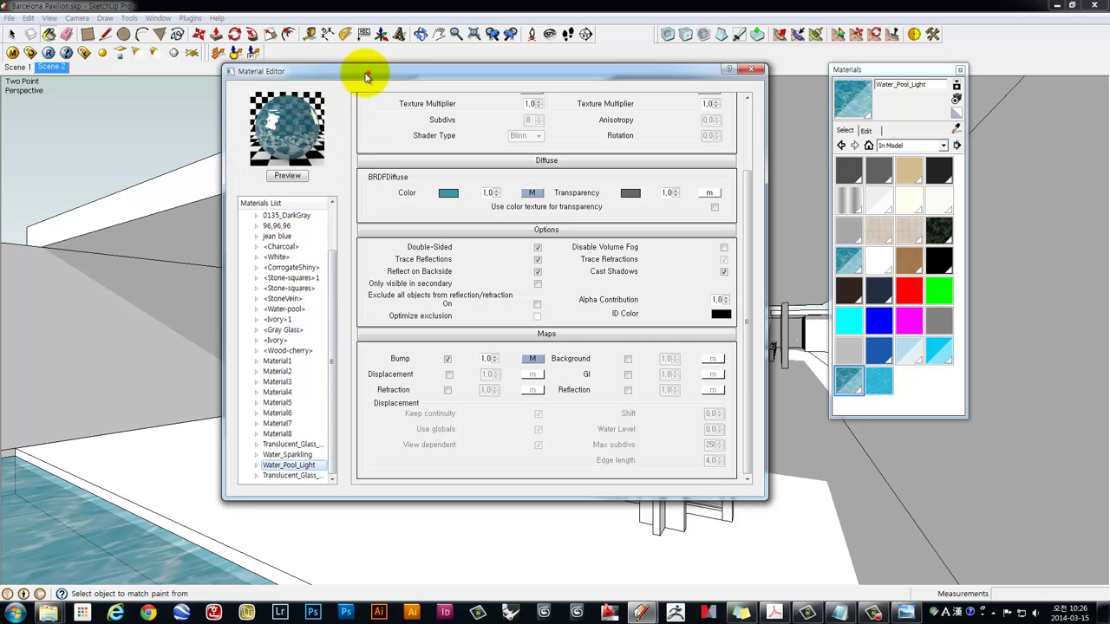
left_click_drag(369, 74, 279, 63)
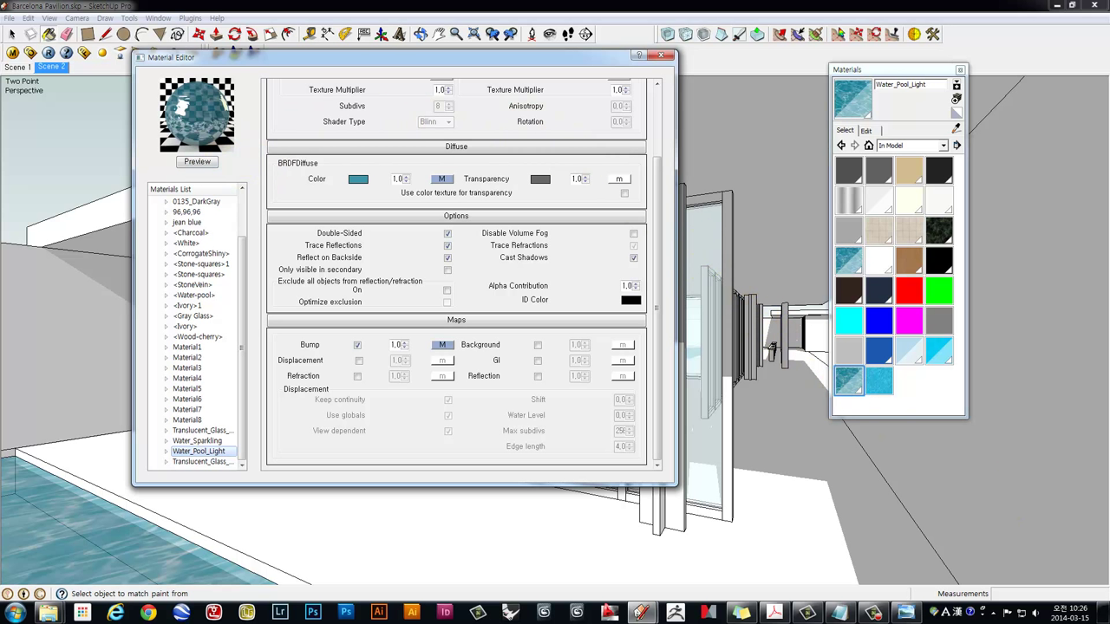
left_click(771, 348)
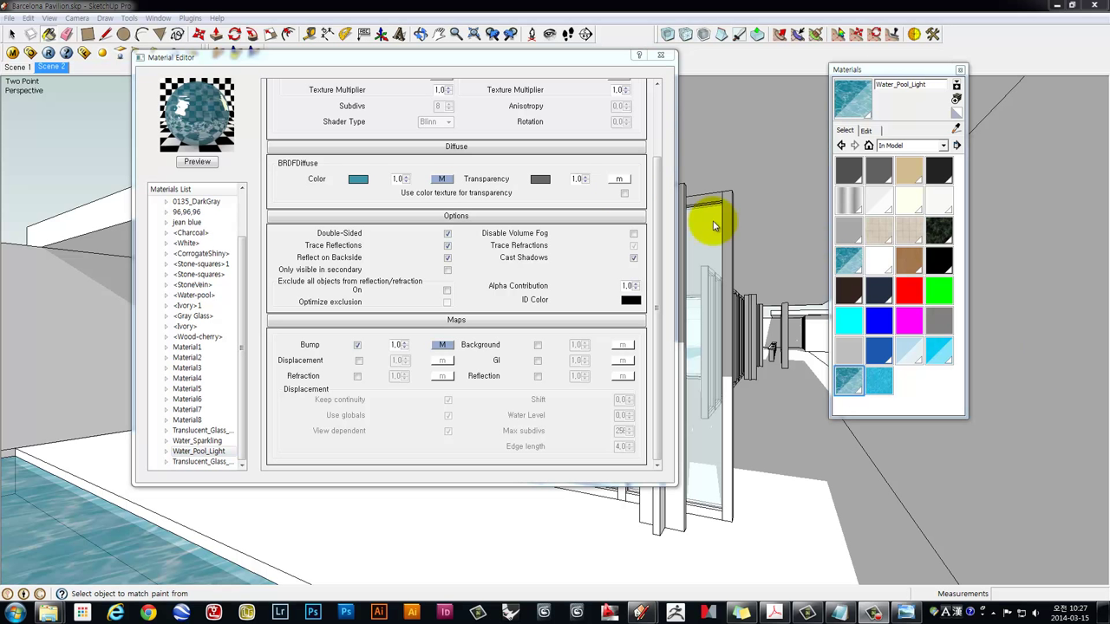
left_click(661, 57)
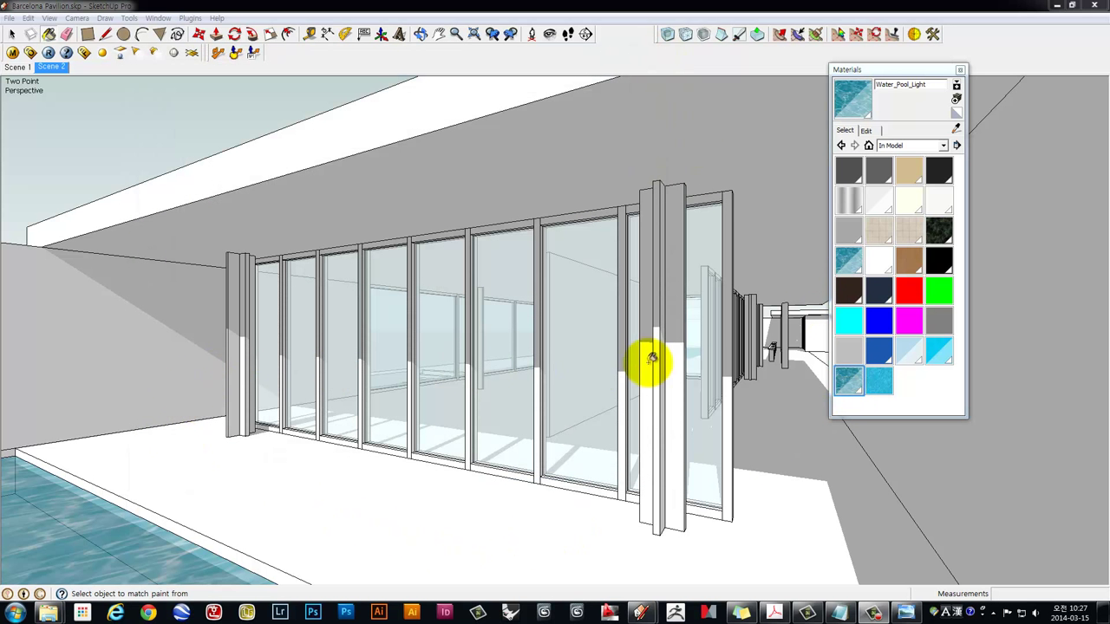
left_click(12, 34)
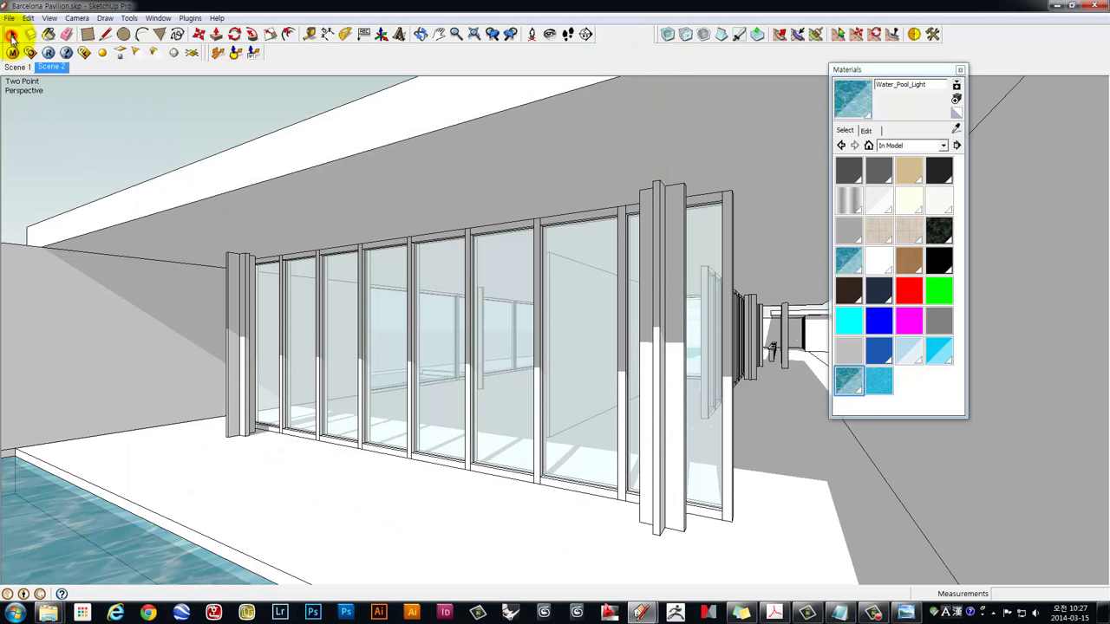
left_click(922, 390)
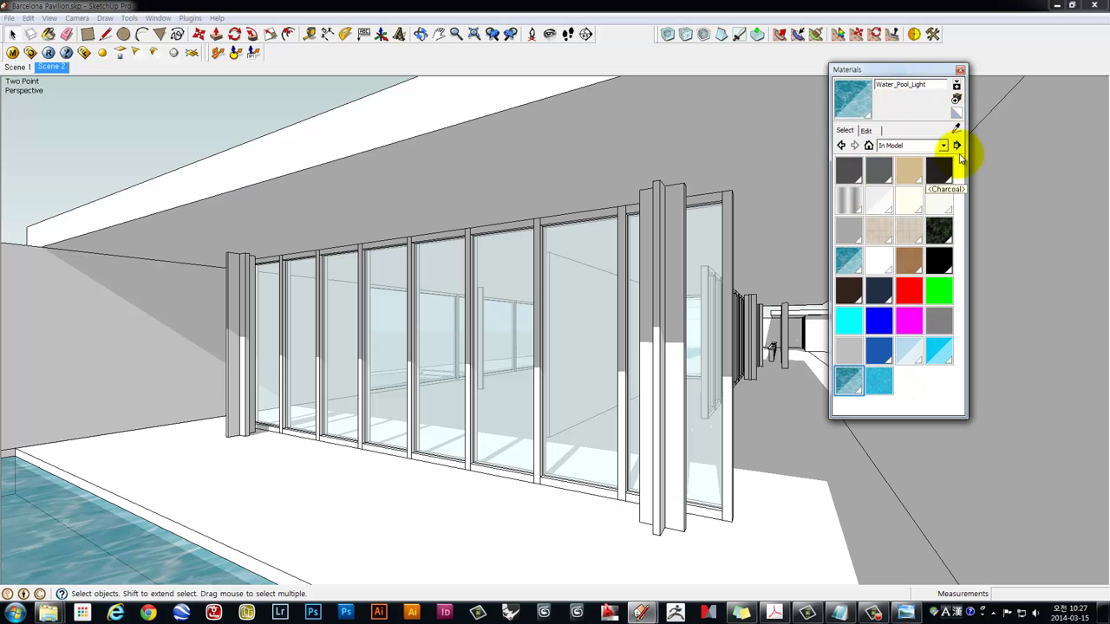
Start a new material textured with AS2_wood_12a.jpg from G:\lecture_map
left_click(957, 99)
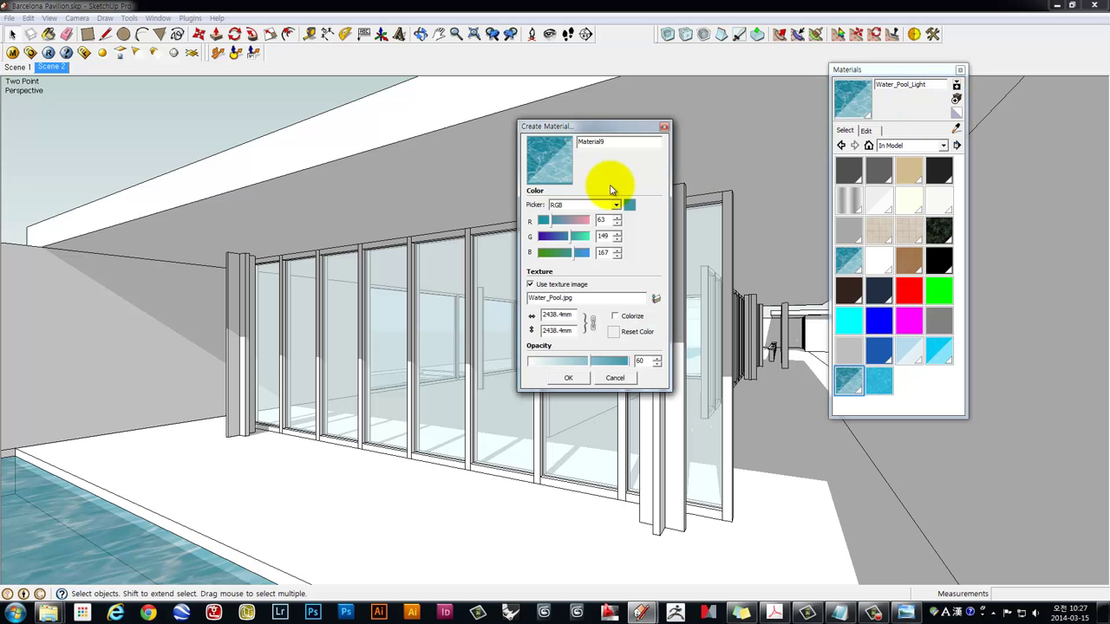
left_click_drag(550, 125, 497, 117)
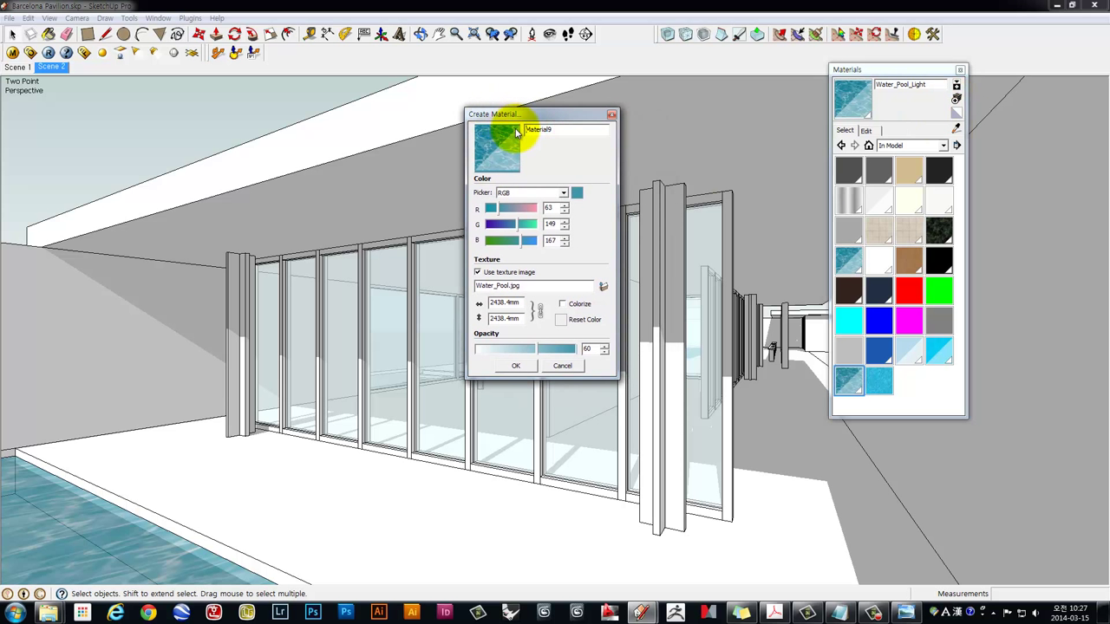
left_click_drag(573, 132, 539, 130)
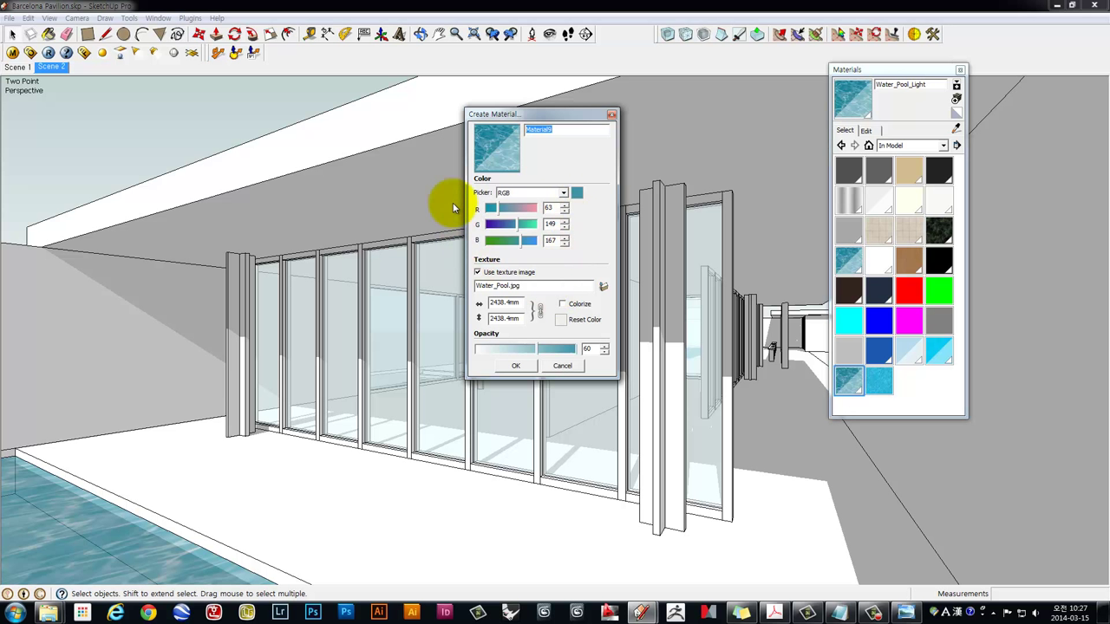
left_click(603, 287)
left_click(343, 271)
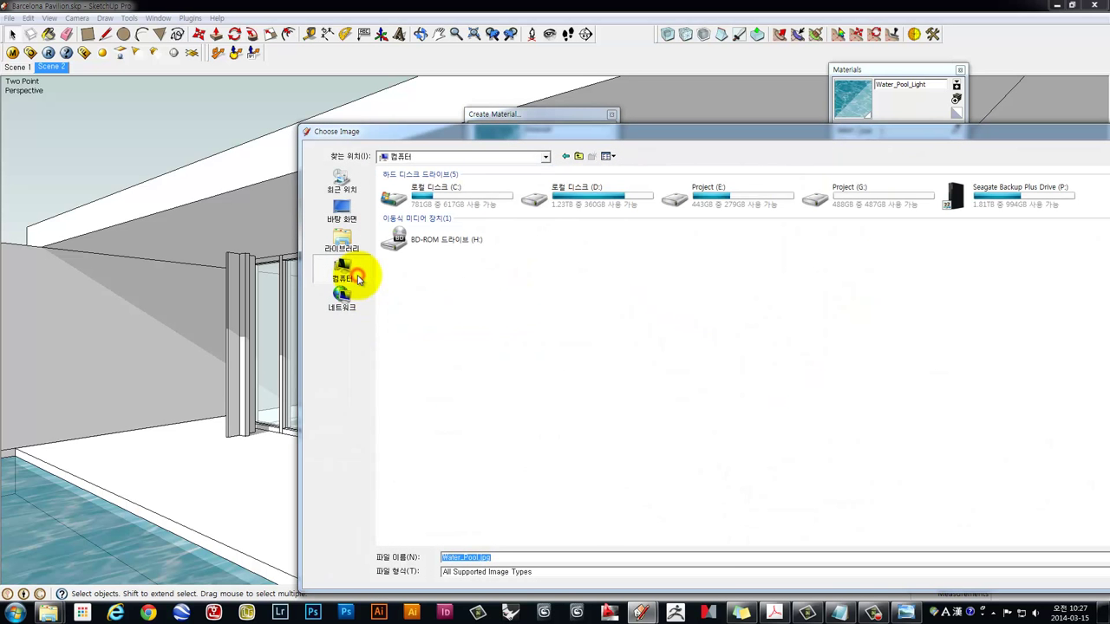
double_click(878, 208)
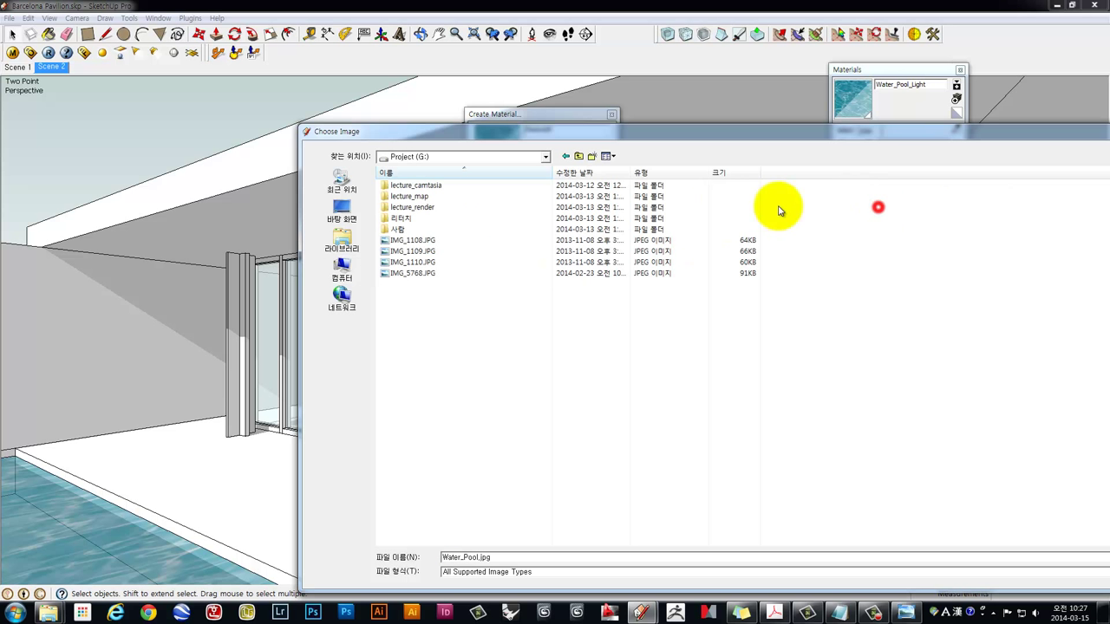
double_click(409, 196)
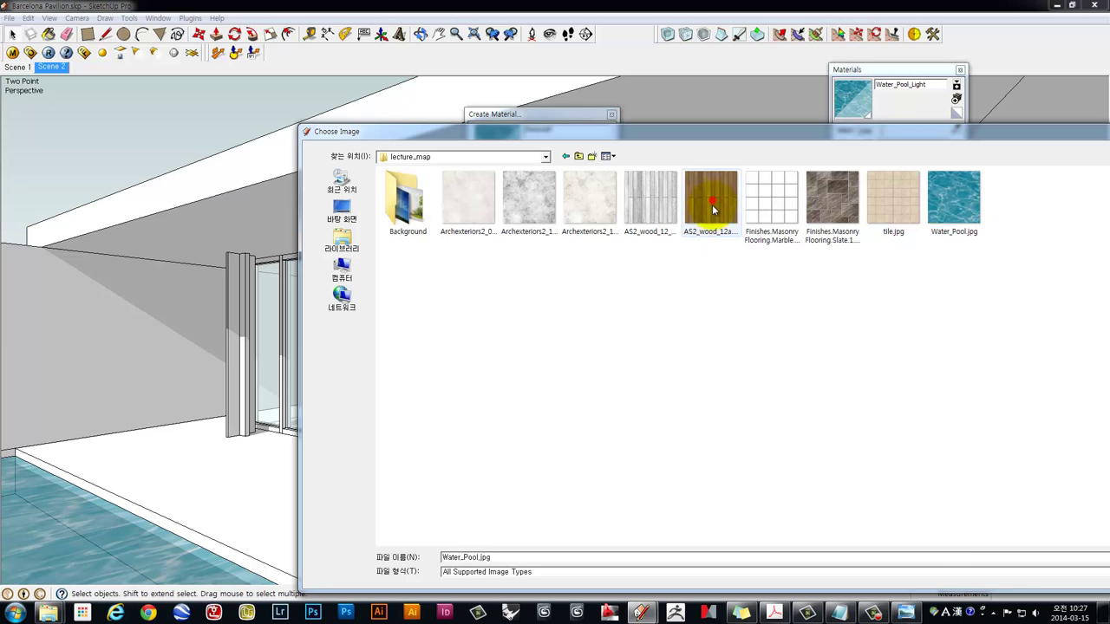
left_click_drag(867, 129, 594, 85)
left_click(975, 513)
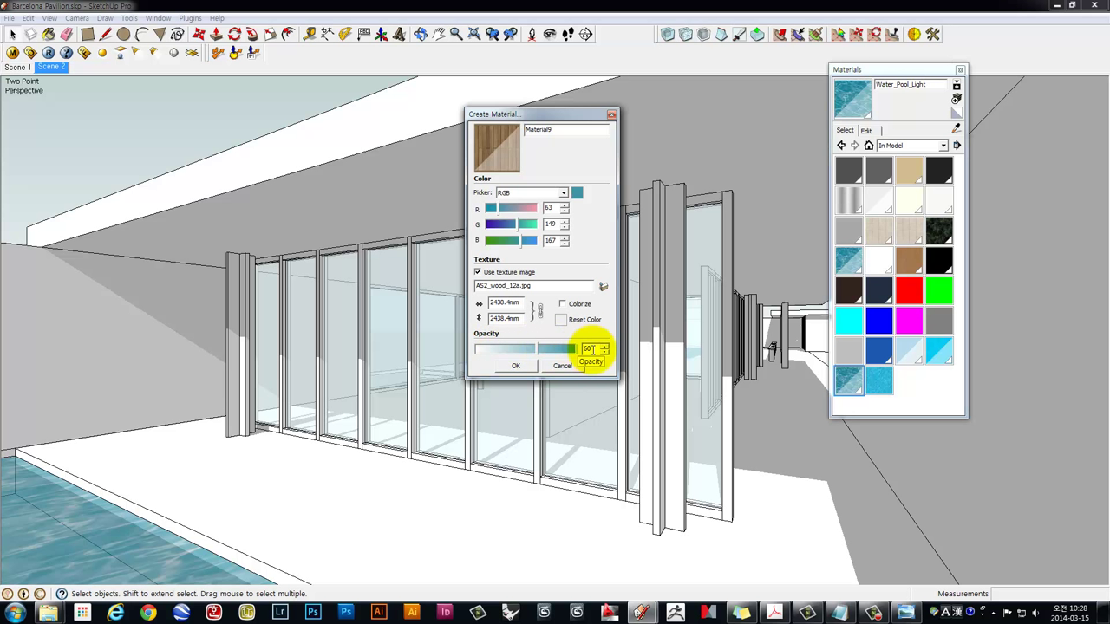
Set Material9's opacity to 100 and texture size to 1200mm by 1200mm
double_click(589, 348)
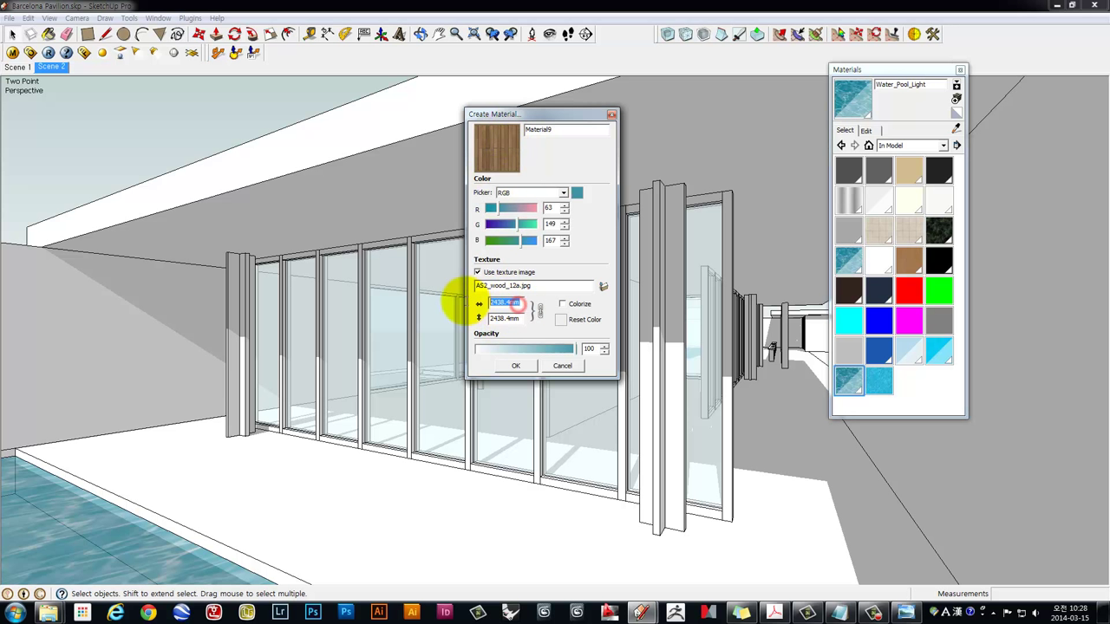
left_click_drag(521, 319, 486, 319)
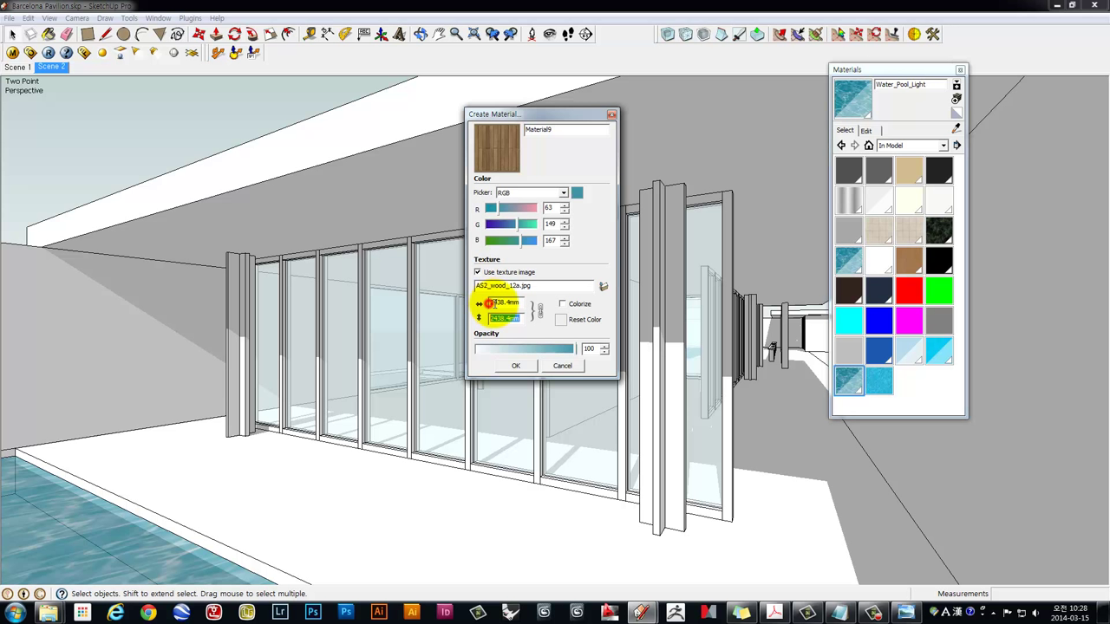
left_click_drag(488, 303, 523, 303)
type("1200")
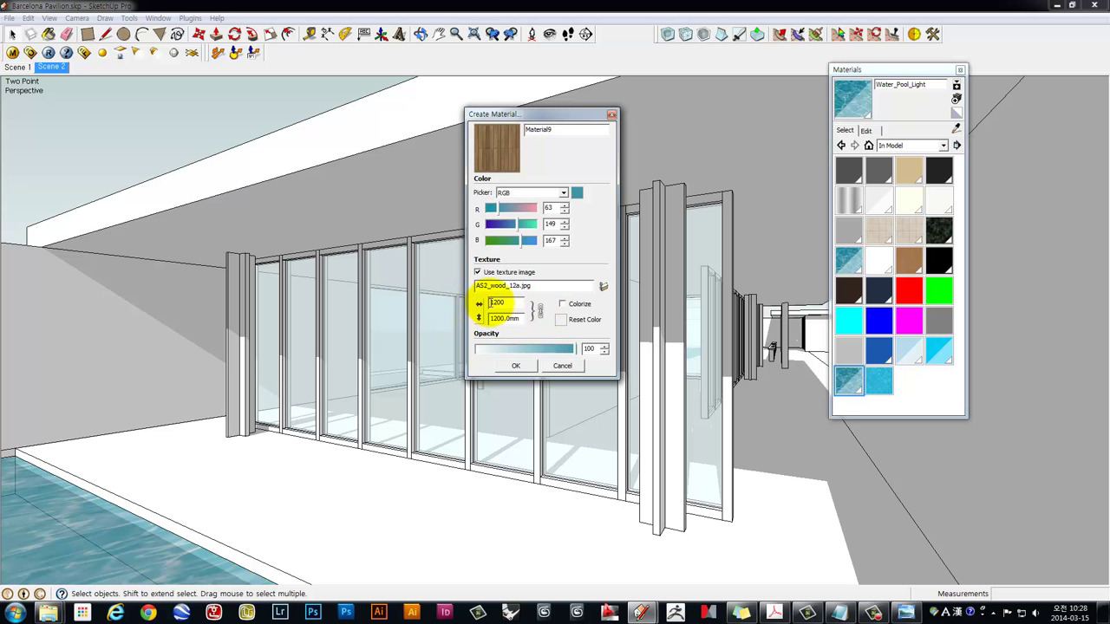
Confirm Material9, select the deck floor face, and paint it with the wood texture
left_click(516, 368)
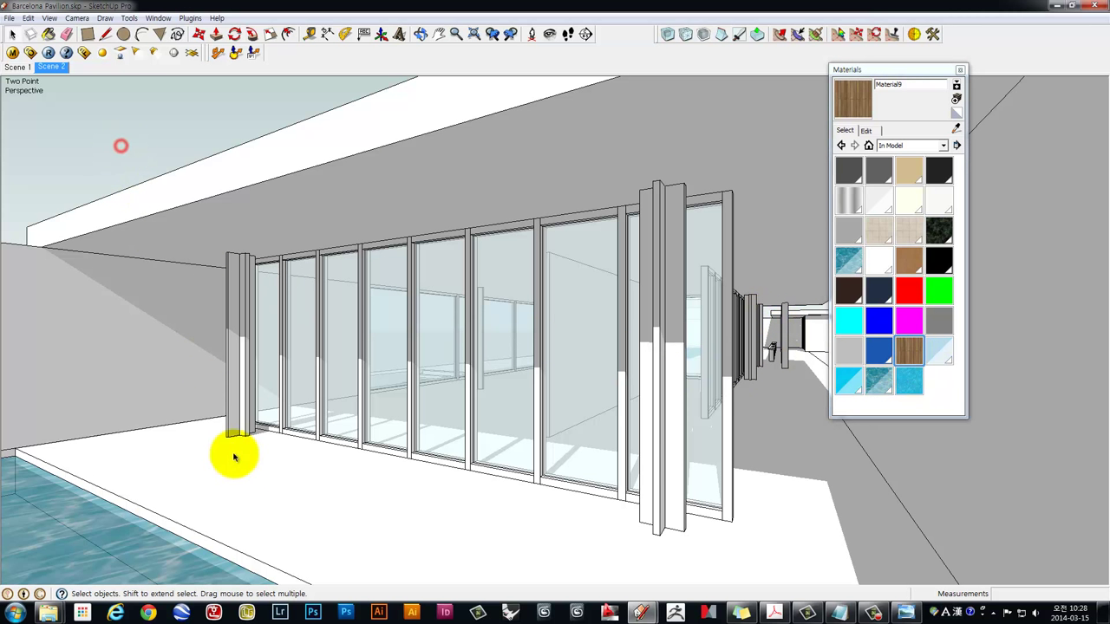
left_click(198, 444)
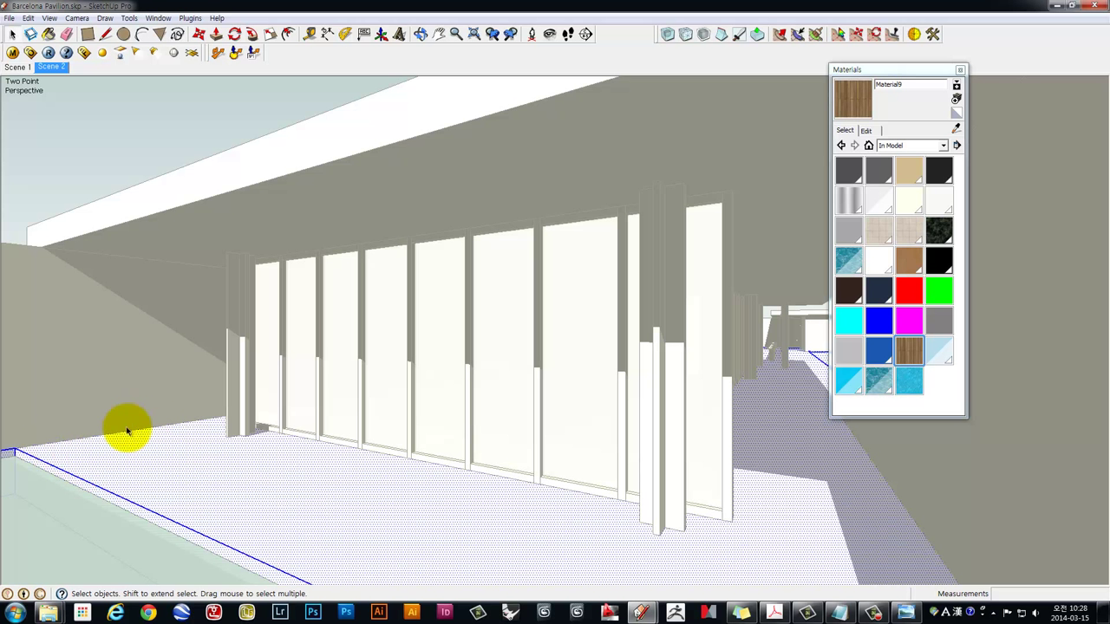
left_click(354, 470)
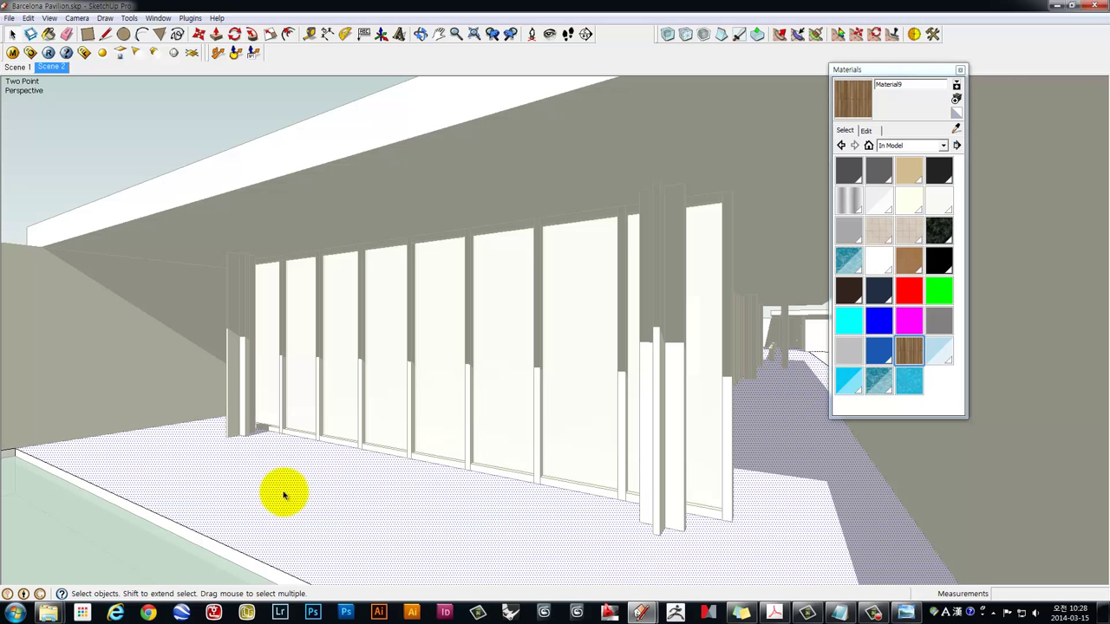
left_click(909, 350)
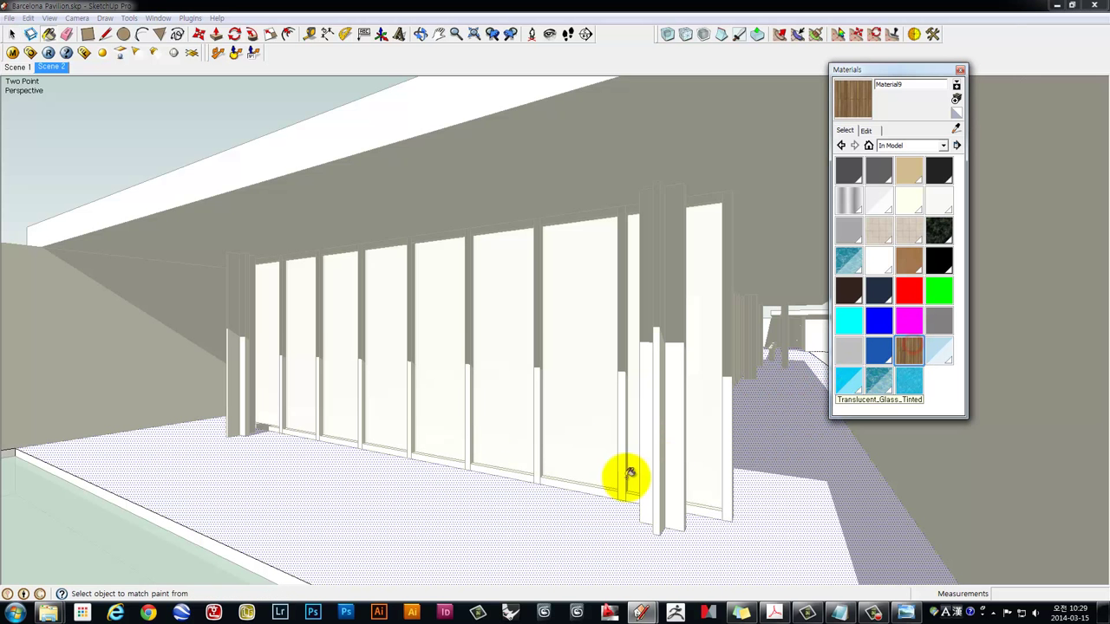
left_click(455, 512)
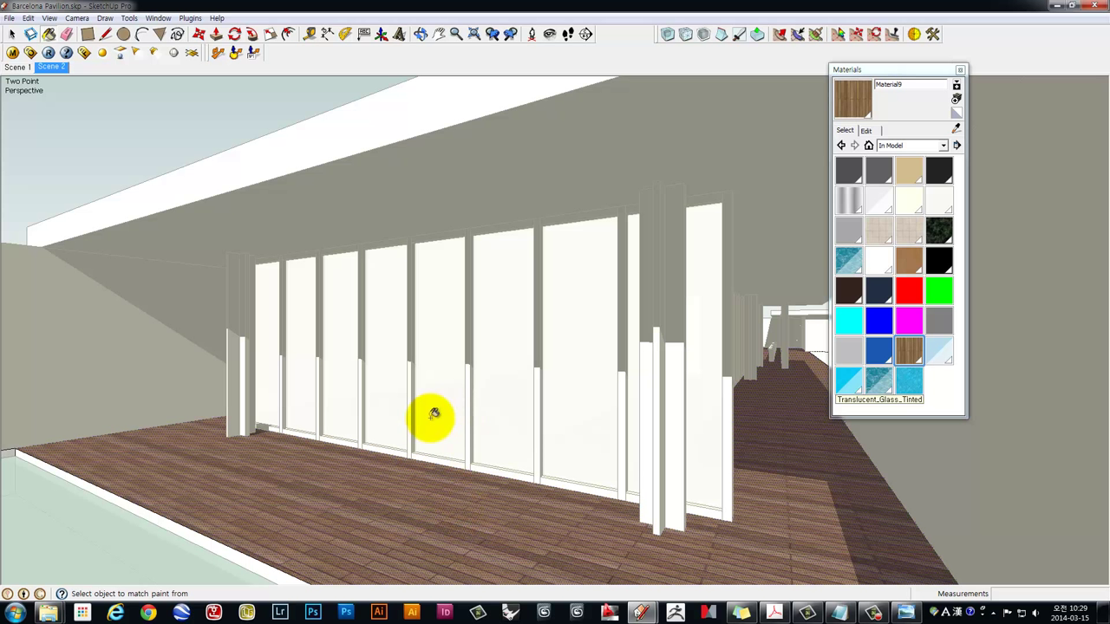
left_click(12, 33)
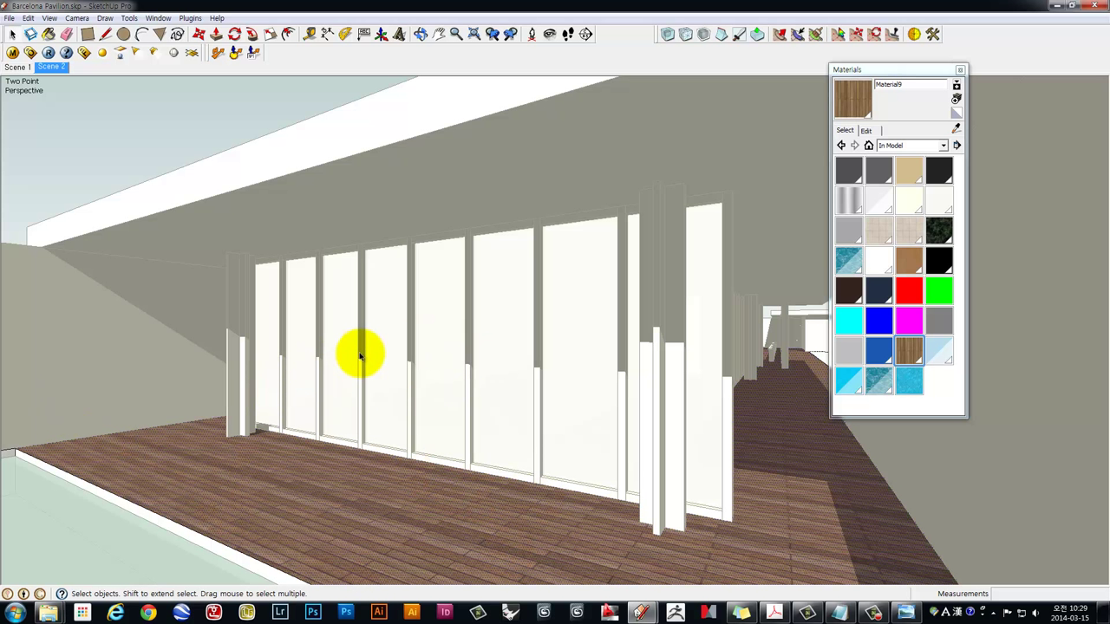
Use Texture > Position to move and rotate the deck's wood planks toward the glass wall
mouse_move(384, 355)
middle_mouse_down()
mouse_move(520, 489)
mouse_move(521, 330)
middle_mouse_up()
scroll(529, 363, "up", 5)
scroll(534, 381, "down", 3)
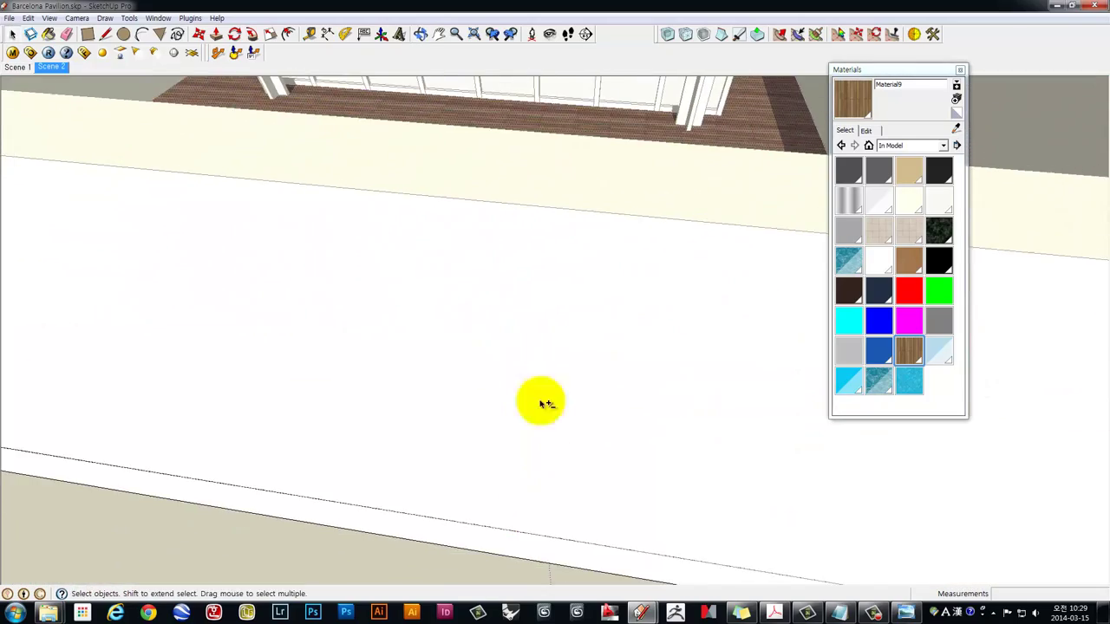
mouse_move(540, 399)
middle_mouse_down()
mouse_move(535, 448)
mouse_move(528, 377)
mouse_move(540, 441)
mouse_move(570, 347)
middle_mouse_up()
scroll(538, 386, "up", 3)
right_click(448, 327)
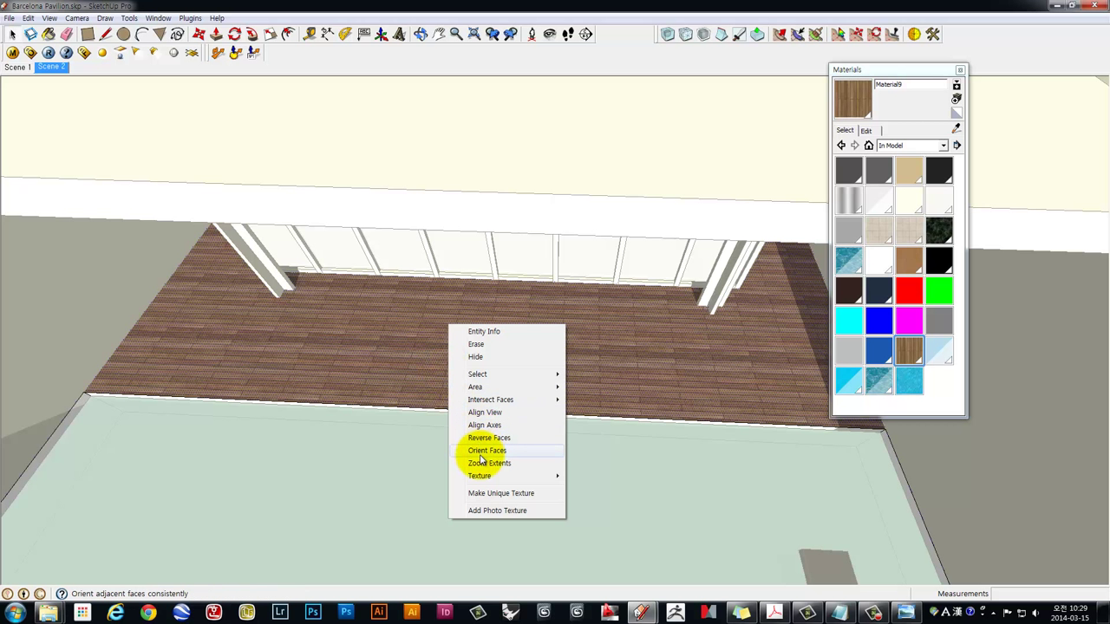
mouse_move(480, 476)
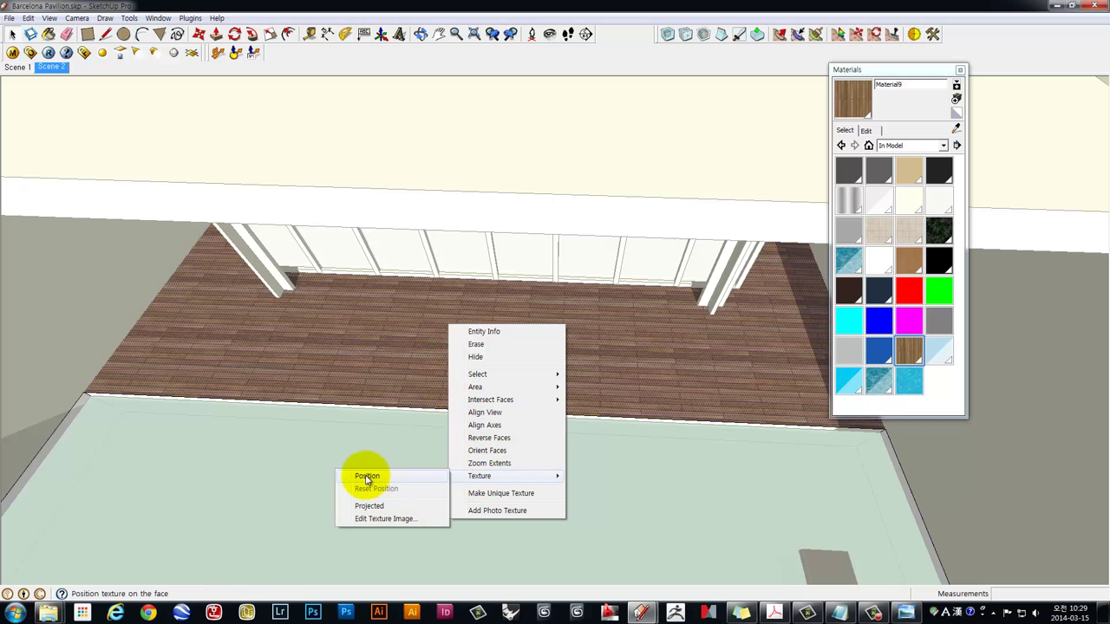
left_click(367, 477)
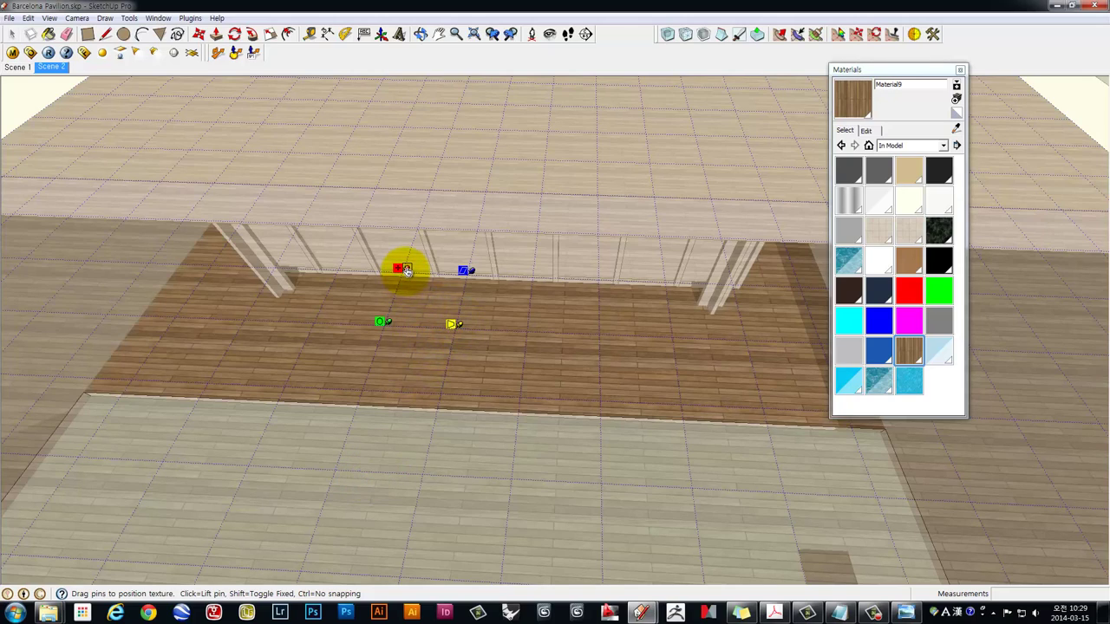
left_click_drag(405, 270, 461, 320)
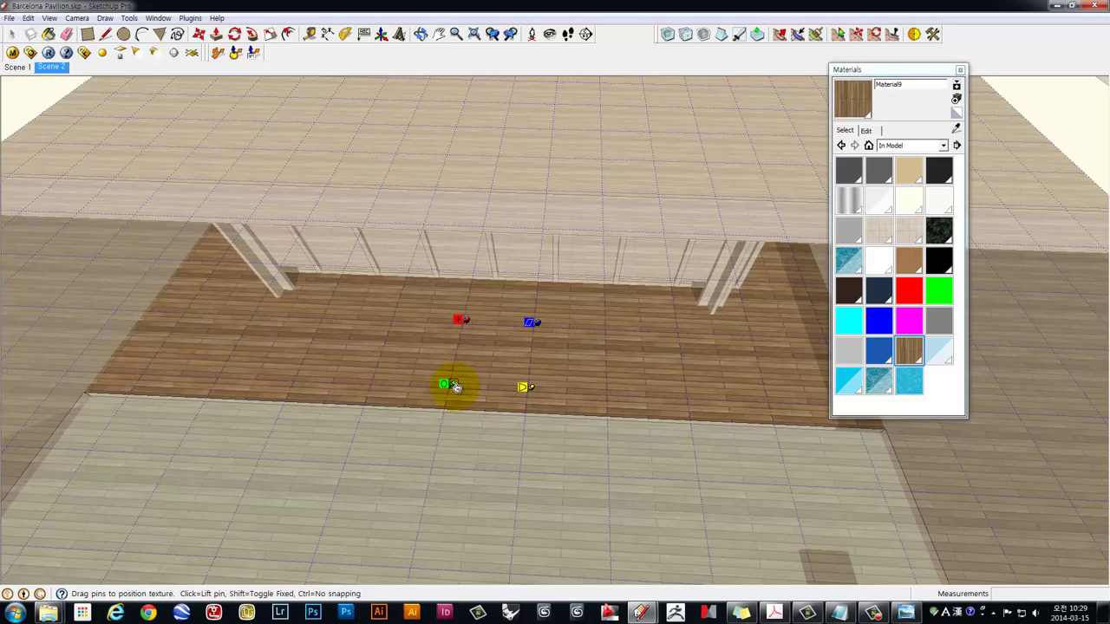
mouse_move(457, 388)
left_mouse_down()
mouse_move(540, 386)
mouse_move(518, 365)
mouse_move(537, 324)
left_mouse_up()
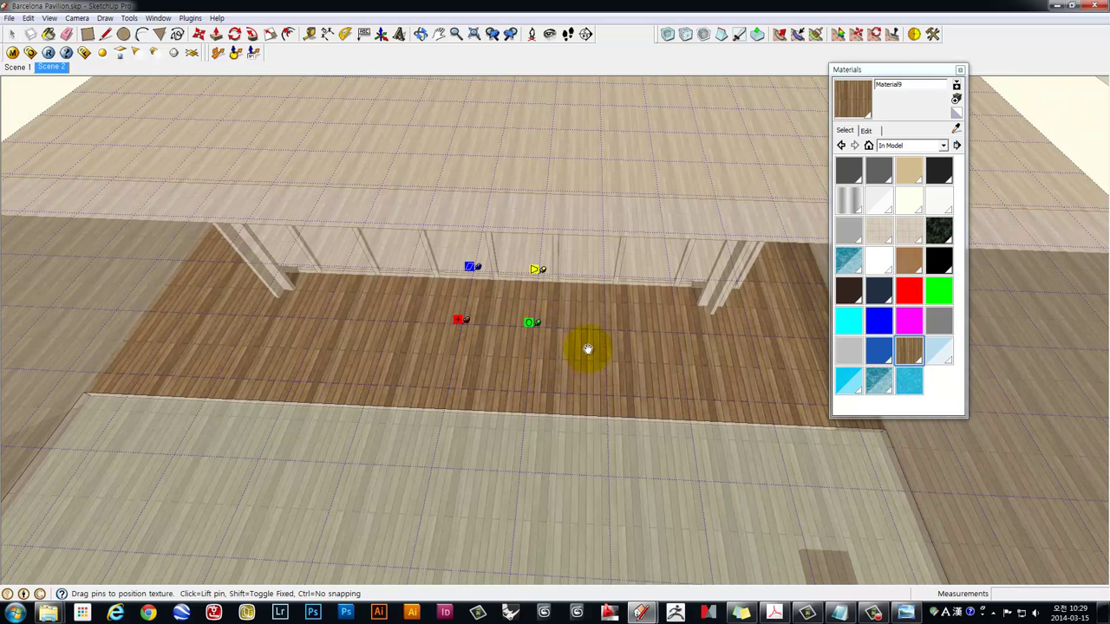
mouse_move(590, 344)
middle_mouse_down()
mouse_move(569, 335)
mouse_move(565, 347)
mouse_move(529, 325)
middle_mouse_up()
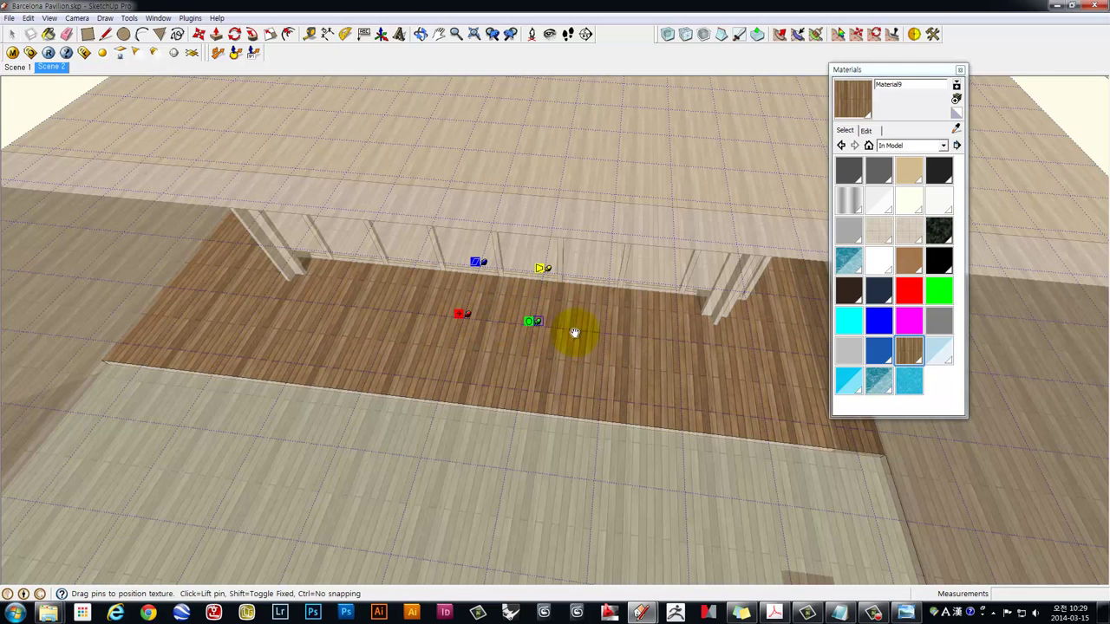
Commit the rotated plank placement and sample Material9 from the floor into the material settings
double_click(909, 350)
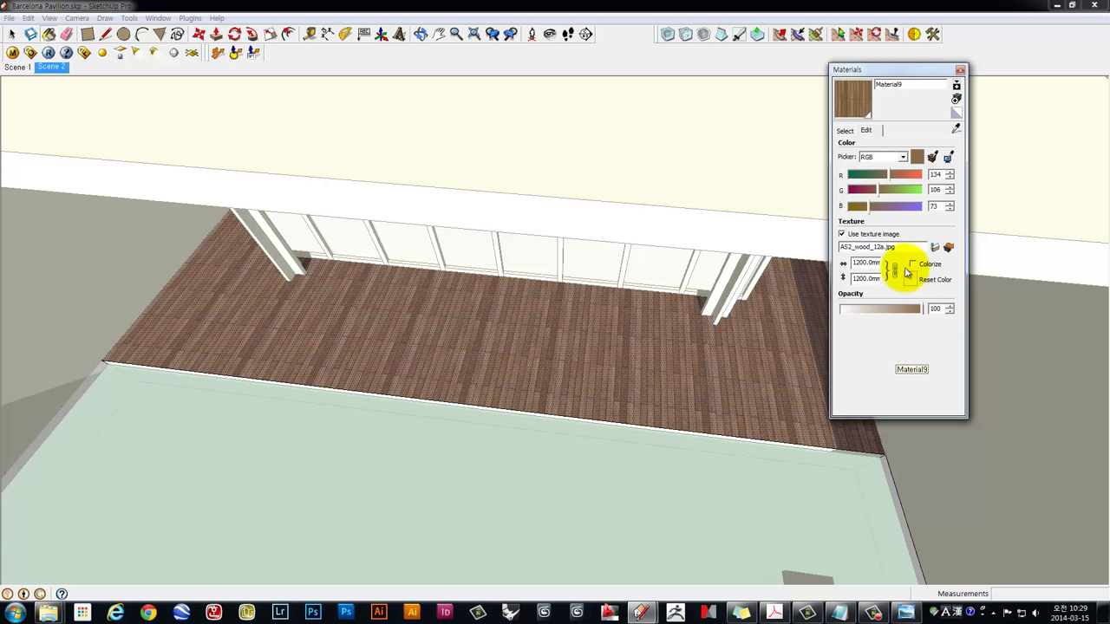
left_click(859, 263)
left_click(512, 328, "alt")
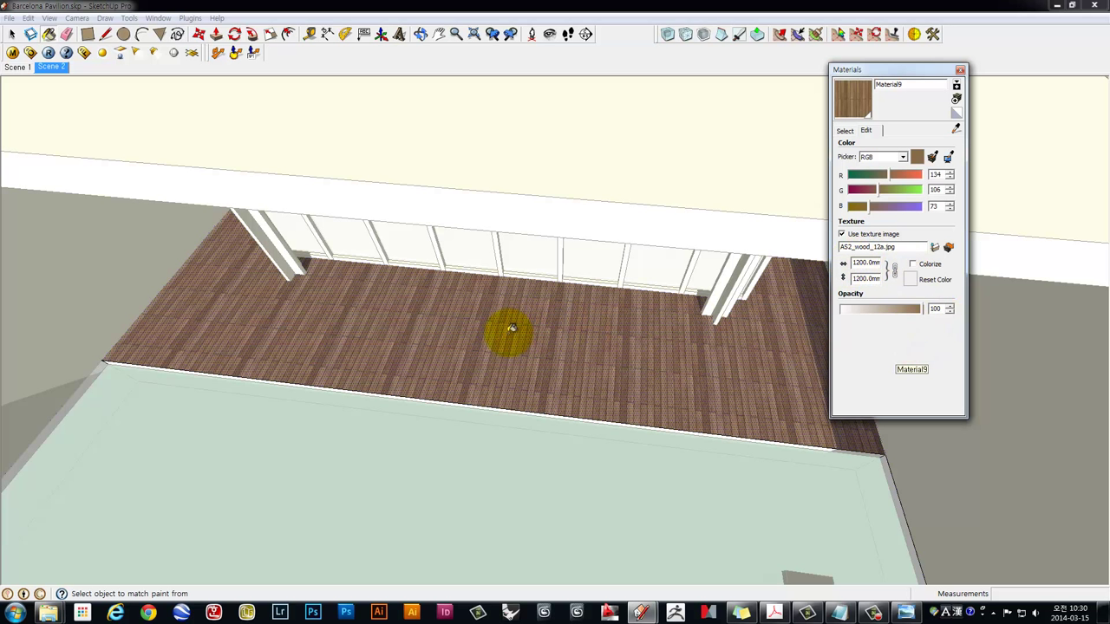
left_click(12, 34)
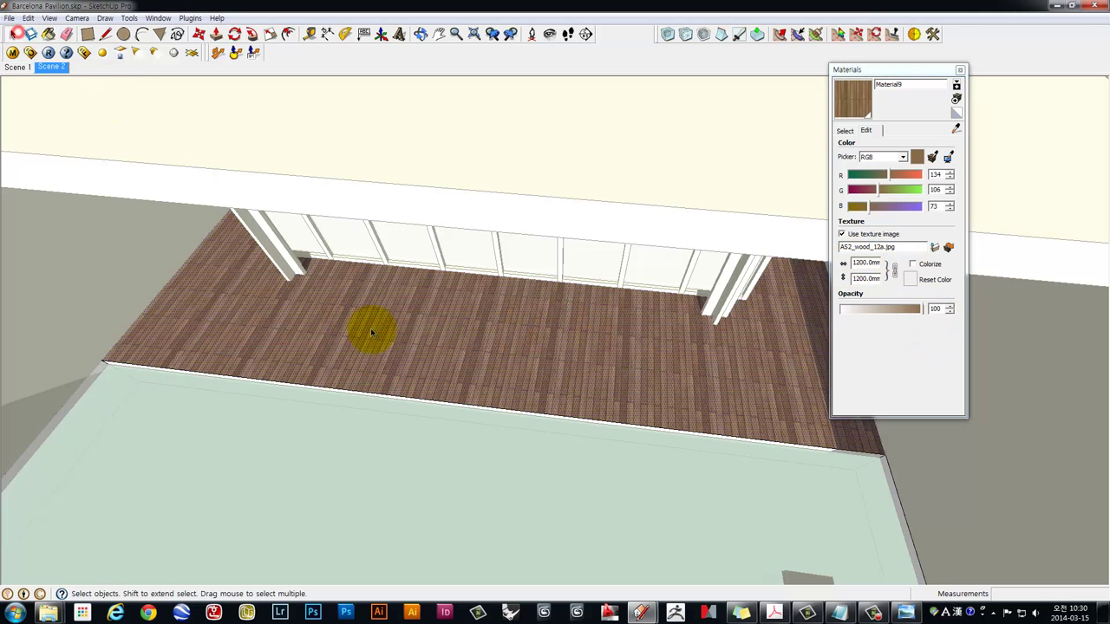
Try skewing the deck's wood texture again, then cancel that distorted adjustment with Esc
right_click(460, 346)
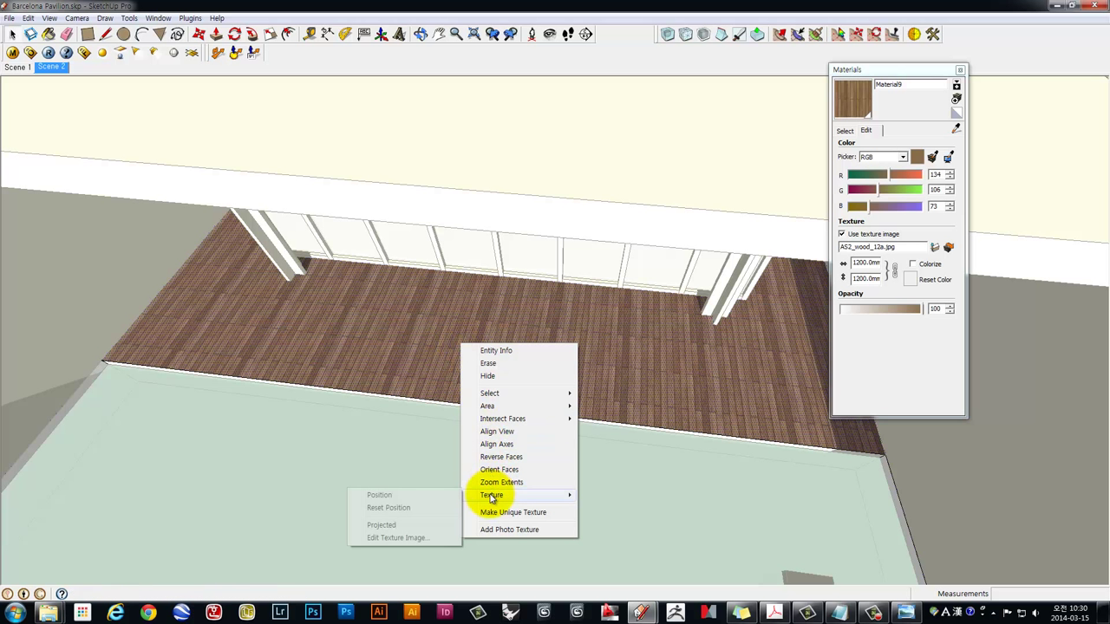
mouse_move(512, 496)
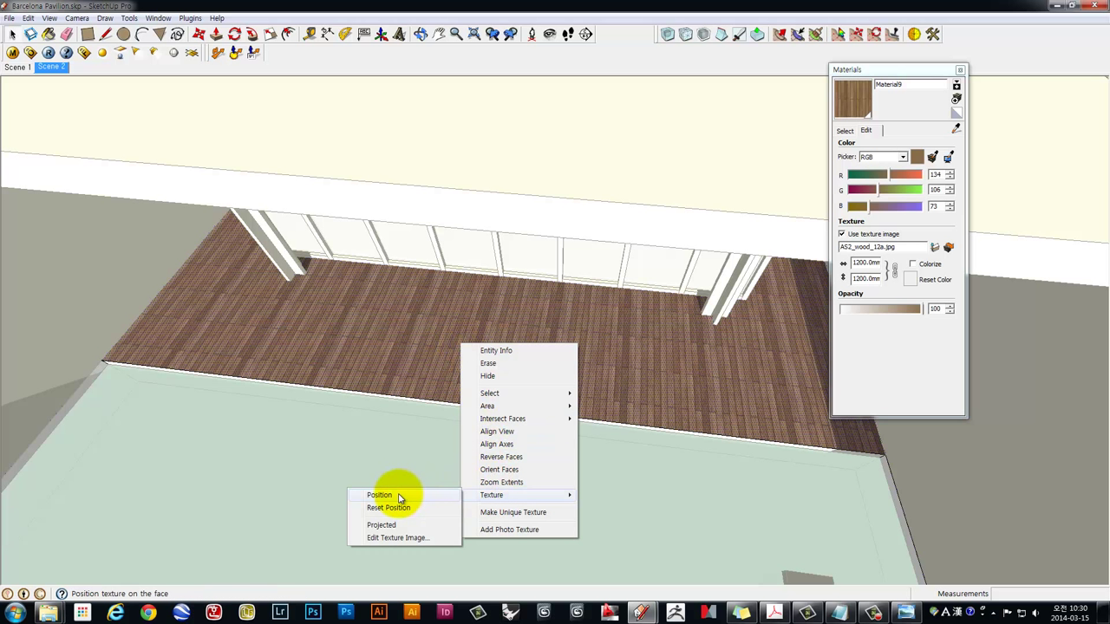
left_click(436, 495)
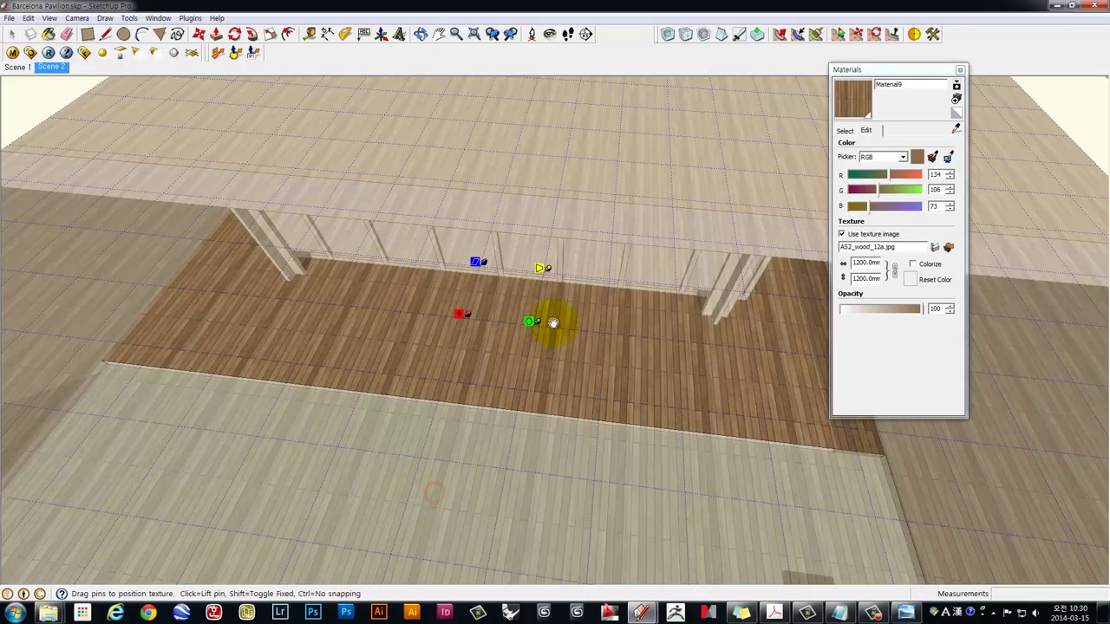
mouse_move(537, 326)
left_mouse_down()
mouse_move(523, 322)
mouse_move(538, 326)
left_mouse_up()
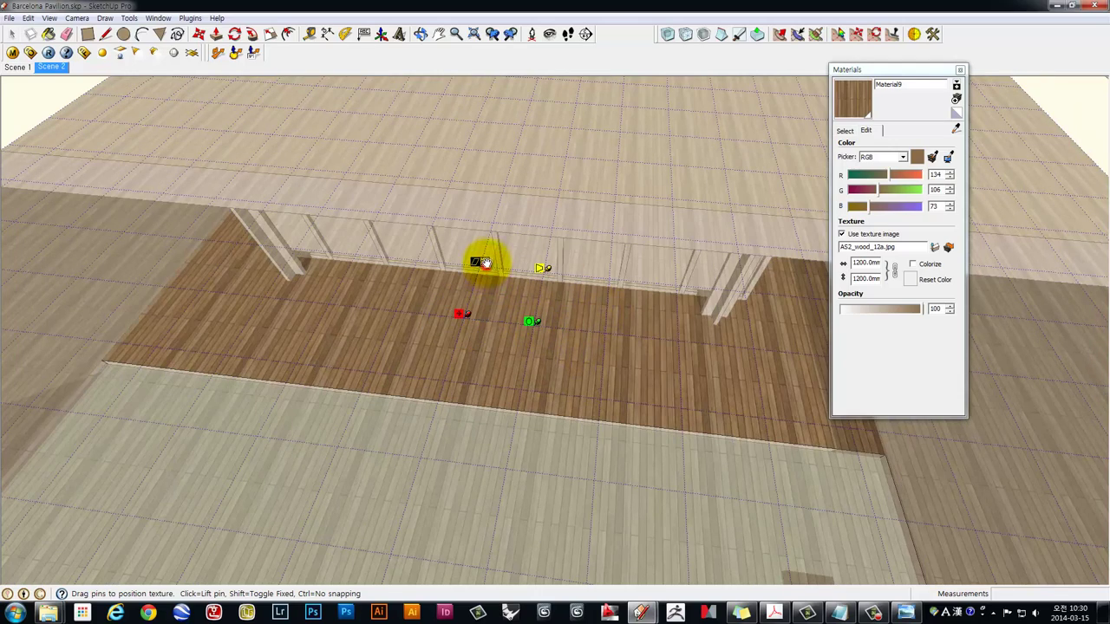
left_click_drag(488, 251, 476, 282)
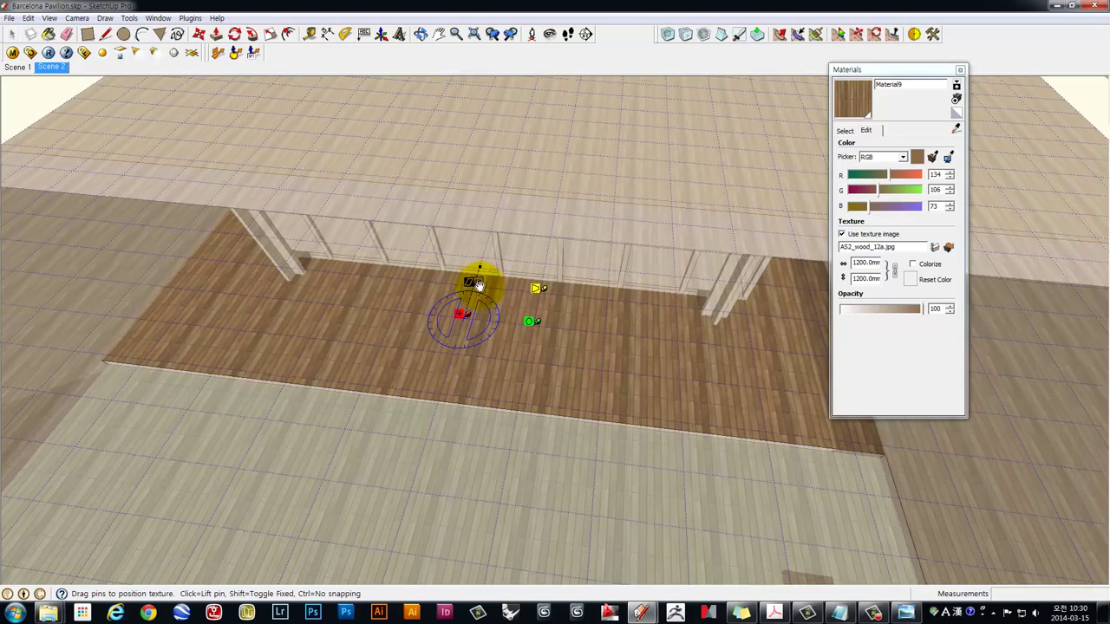
left_click_drag(544, 293, 559, 293)
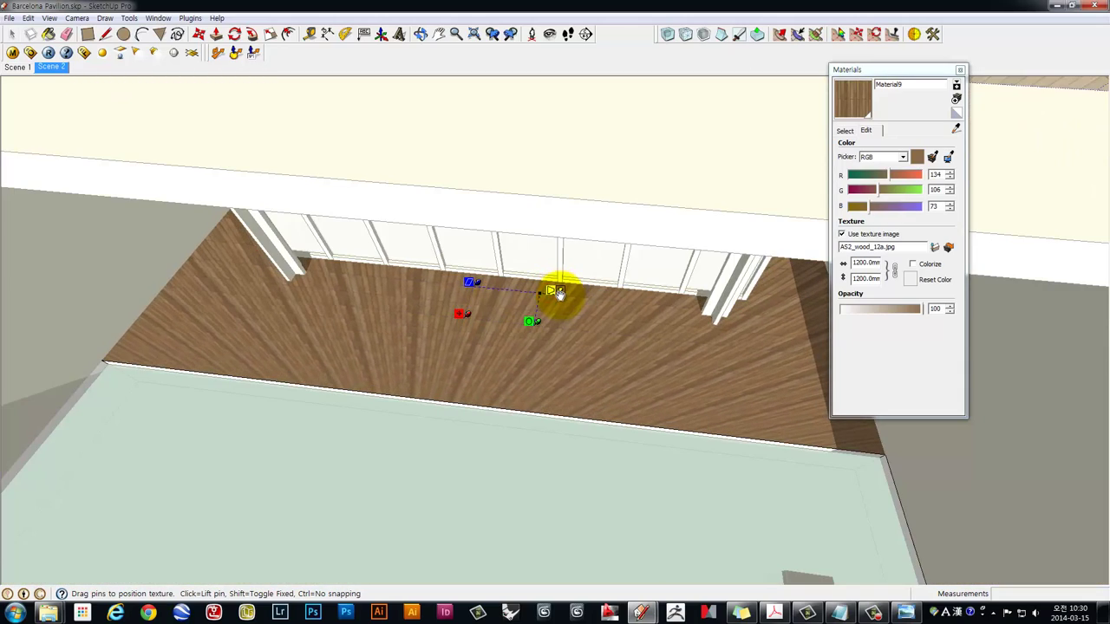
mouse_move(604, 378)
middle_mouse_down()
mouse_move(338, 243)
mouse_move(495, 359)
mouse_move(519, 340)
middle_mouse_up()
key("Escape")
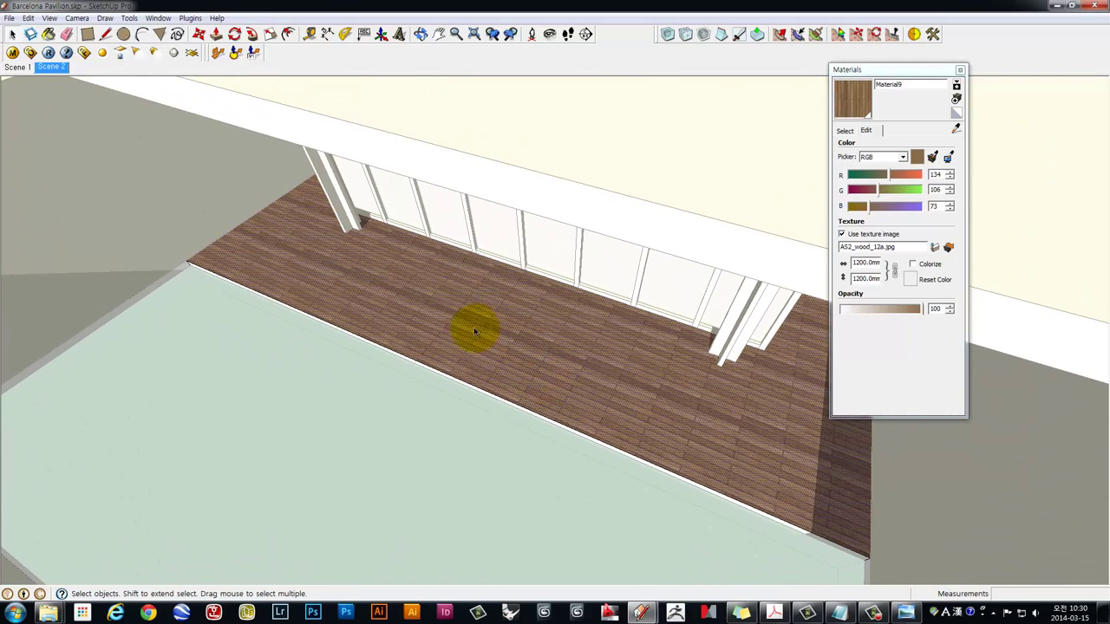
Reposition the deck's wood texture again, rotating, scaling and shifting the planks across the floor
right_click(438, 300)
mouse_move(490, 453)
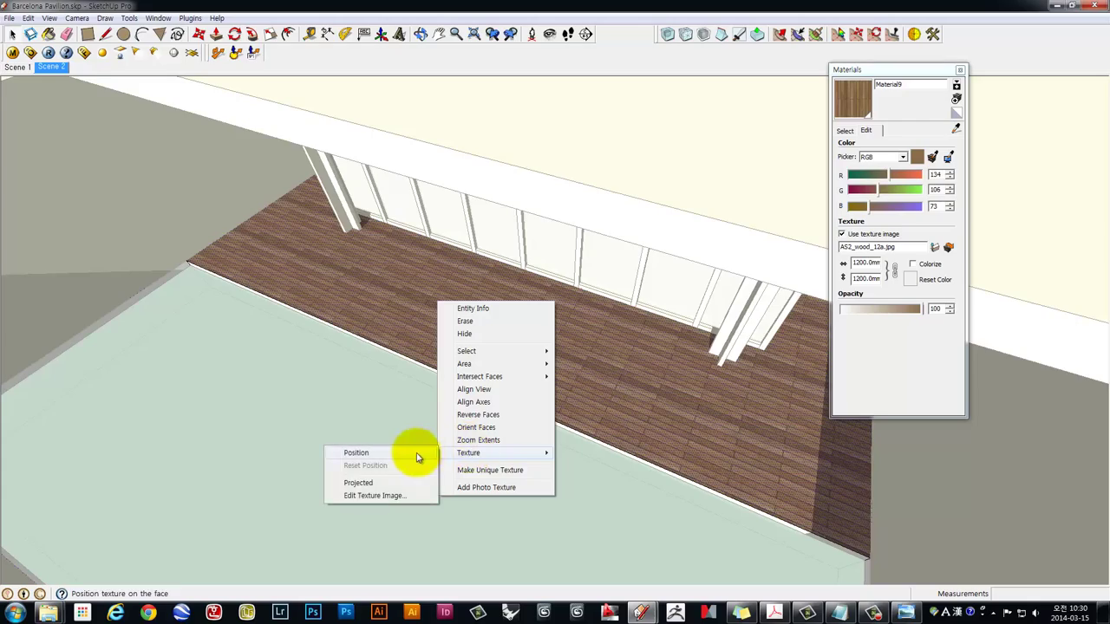
left_click(360, 453)
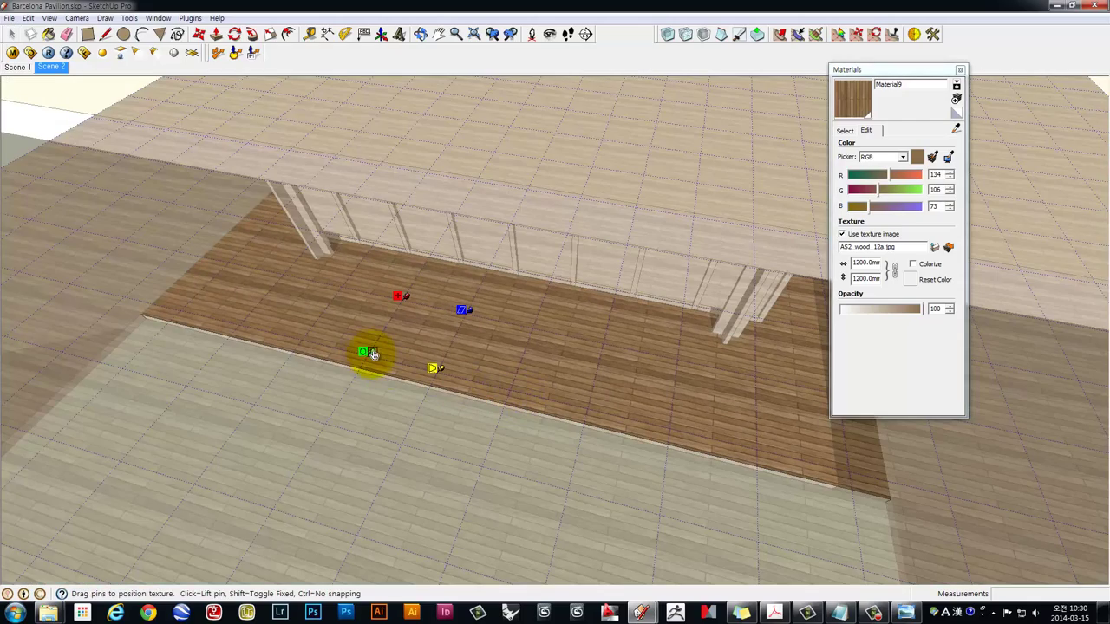
left_click_drag(371, 354, 476, 311)
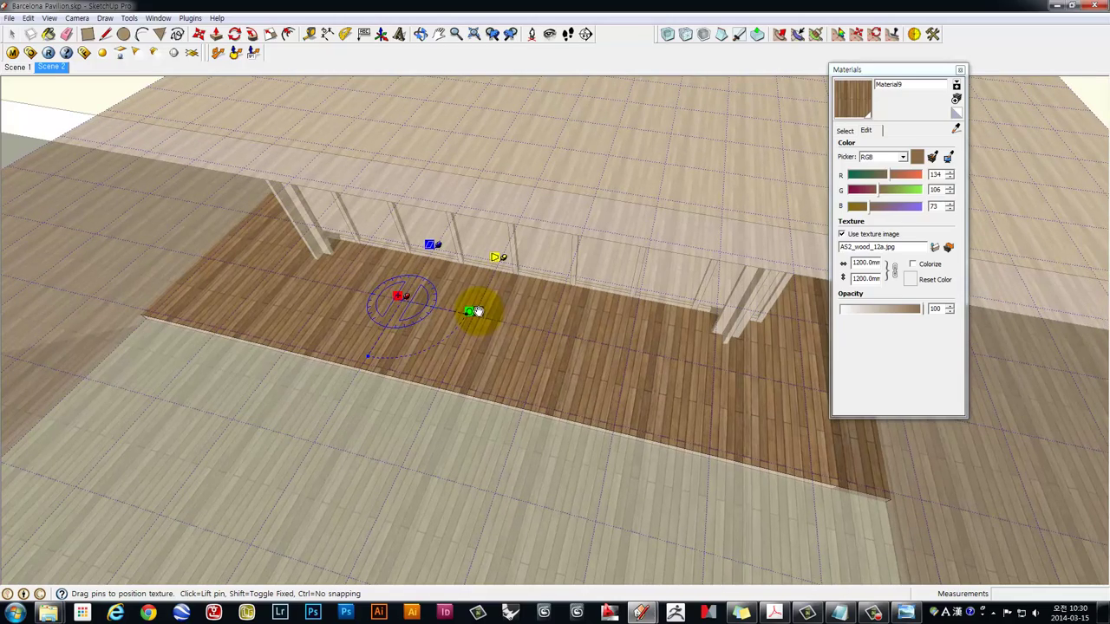
mouse_move(509, 394)
middle_mouse_down()
mouse_move(466, 384)
mouse_move(433, 284)
middle_mouse_up()
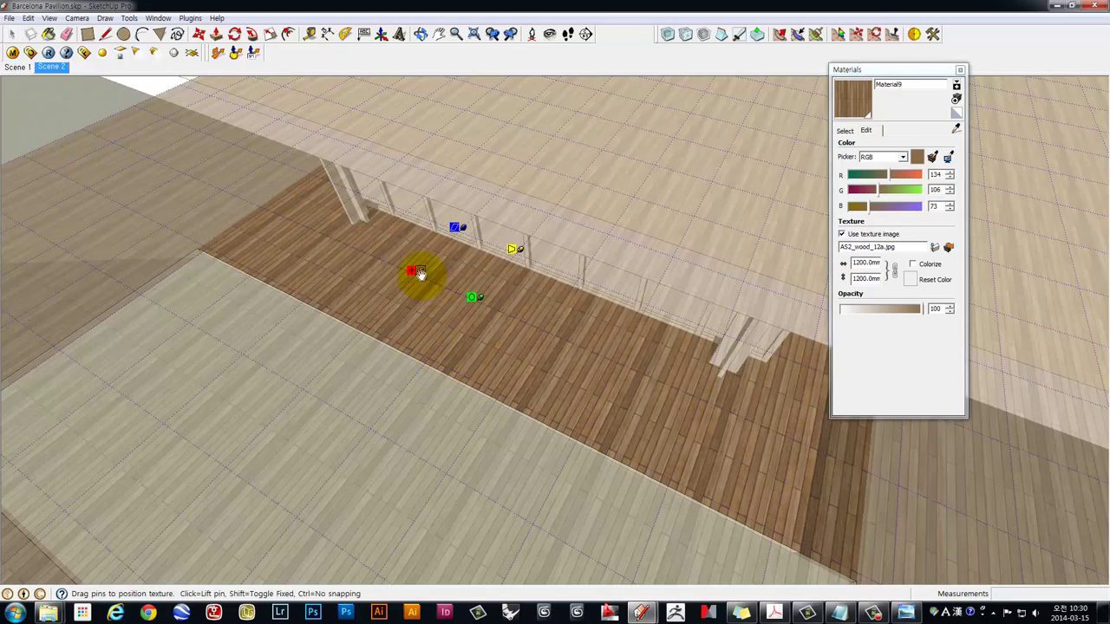
left_click_drag(419, 273, 436, 287)
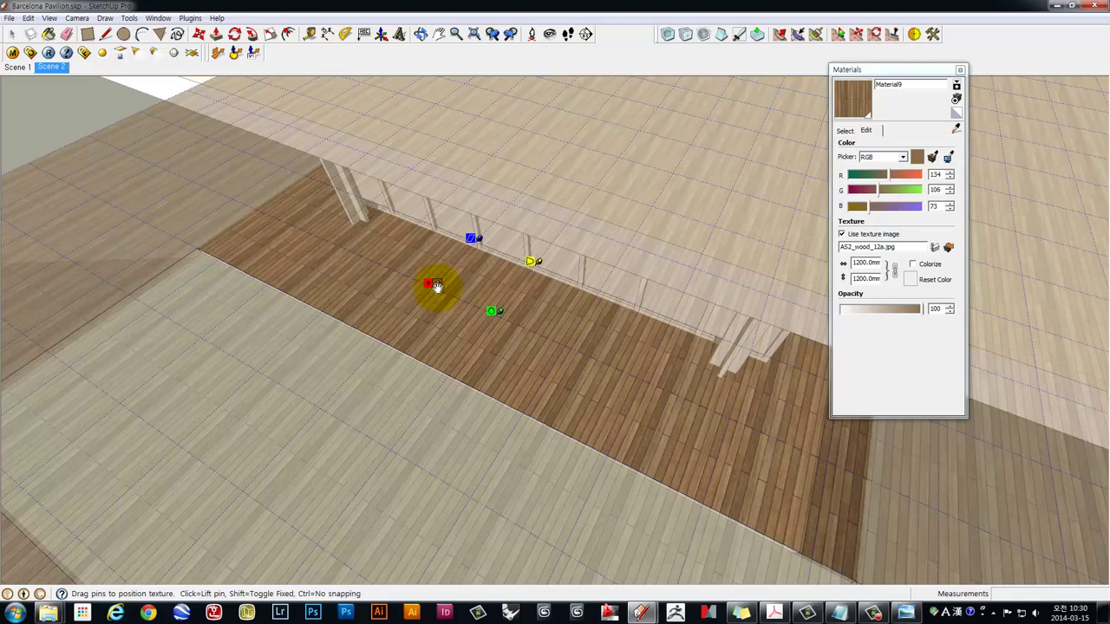
Finish positioning the texture and orbit low over the deck toward the glass facade and pool
mouse_move(438, 287)
middle_mouse_down()
mouse_move(458, 330)
mouse_move(572, 317)
middle_mouse_up()
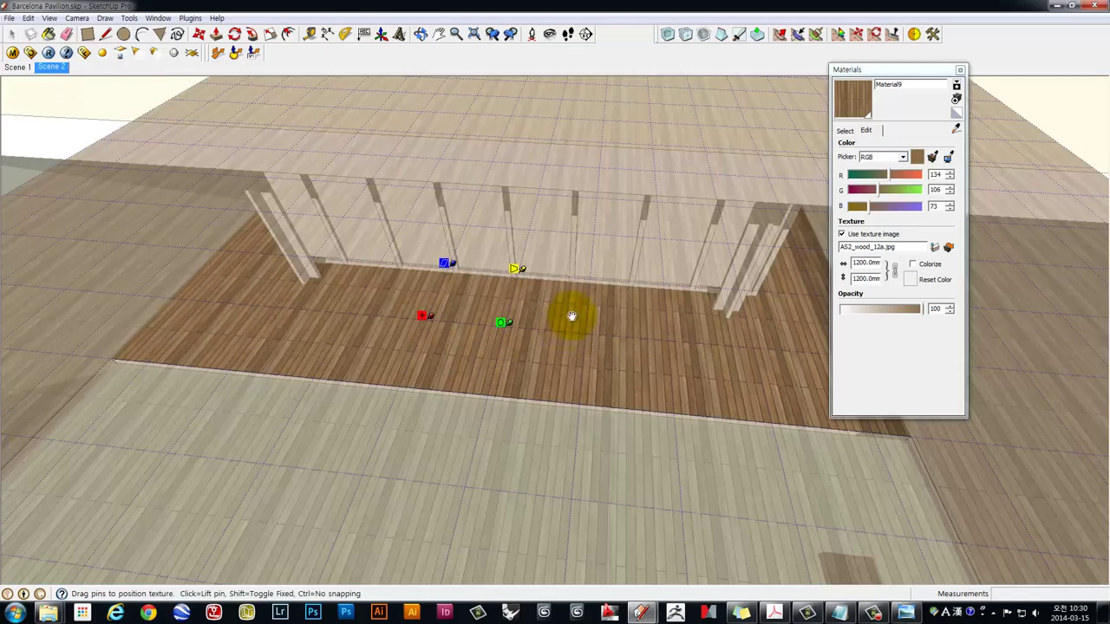
middle_click_drag(572, 359, 461, 384)
scroll(446, 347, "up", 2)
scroll(442, 339, "up", 2)
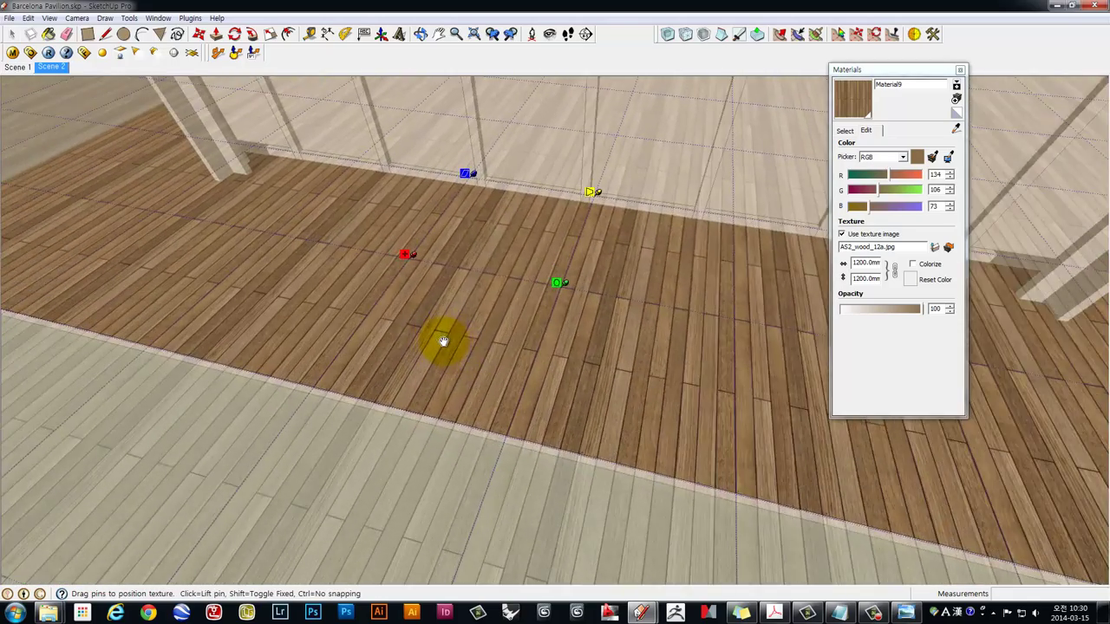
scroll(442, 341, "up", 2)
scroll(444, 338, "down", 1)
scroll(446, 335, "down", 1)
scroll(448, 329, "down", 2)
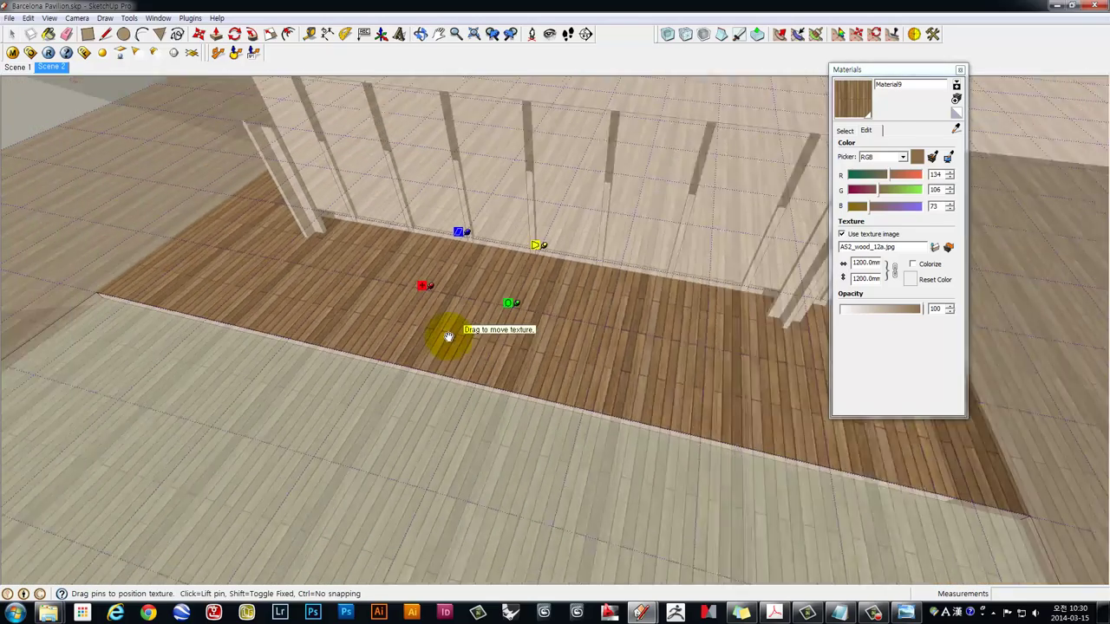
scroll(448, 329, "down", 1)
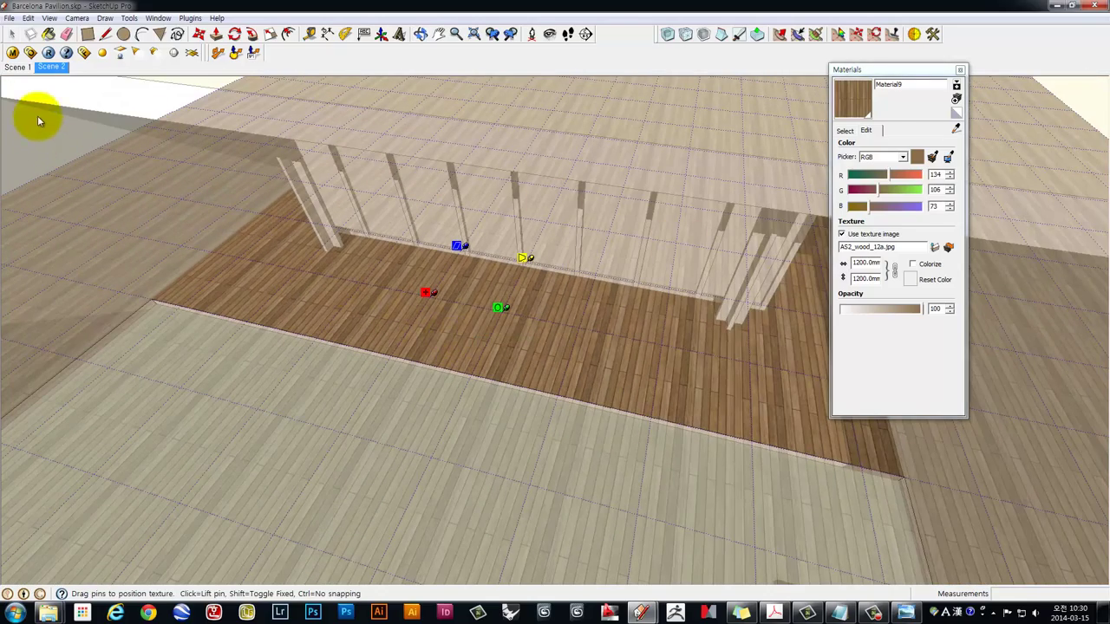
left_click(13, 34)
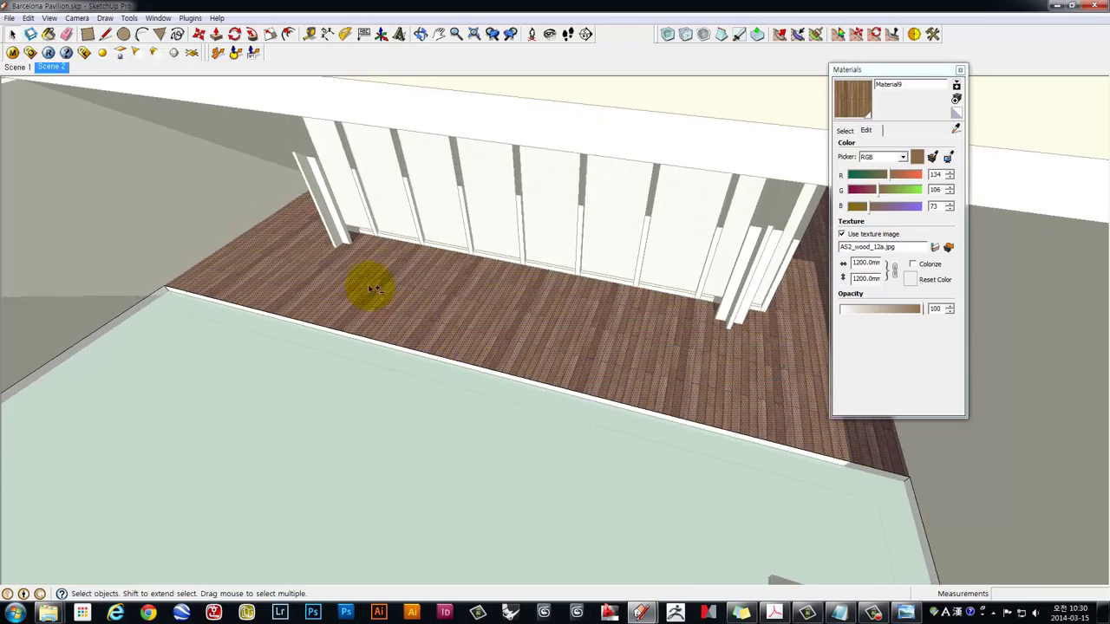
mouse_move(367, 285)
middle_mouse_down()
mouse_move(442, 466)
mouse_move(162, 199)
mouse_move(646, 392)
mouse_move(513, 353)
mouse_move(550, 384)
mouse_move(587, 446)
mouse_move(587, 414)
mouse_move(595, 483)
middle_mouse_up()
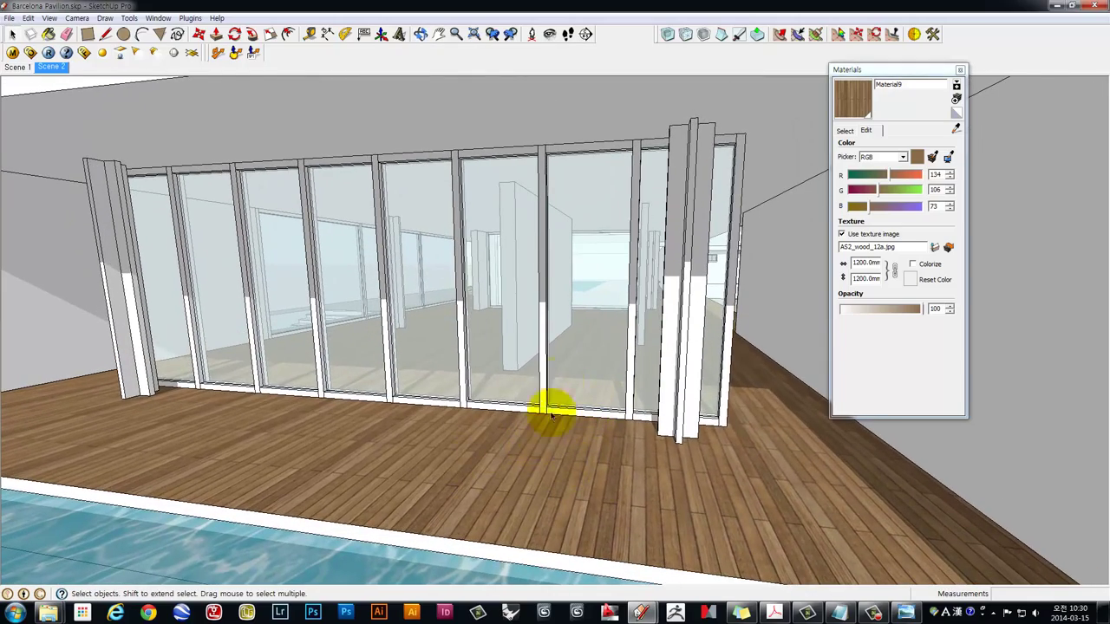
mouse_move(570, 362)
middle_mouse_down()
mouse_move(540, 396)
mouse_move(425, 426)
mouse_move(535, 361)
mouse_move(476, 374)
mouse_move(470, 344)
mouse_move(514, 369)
middle_mouse_up()
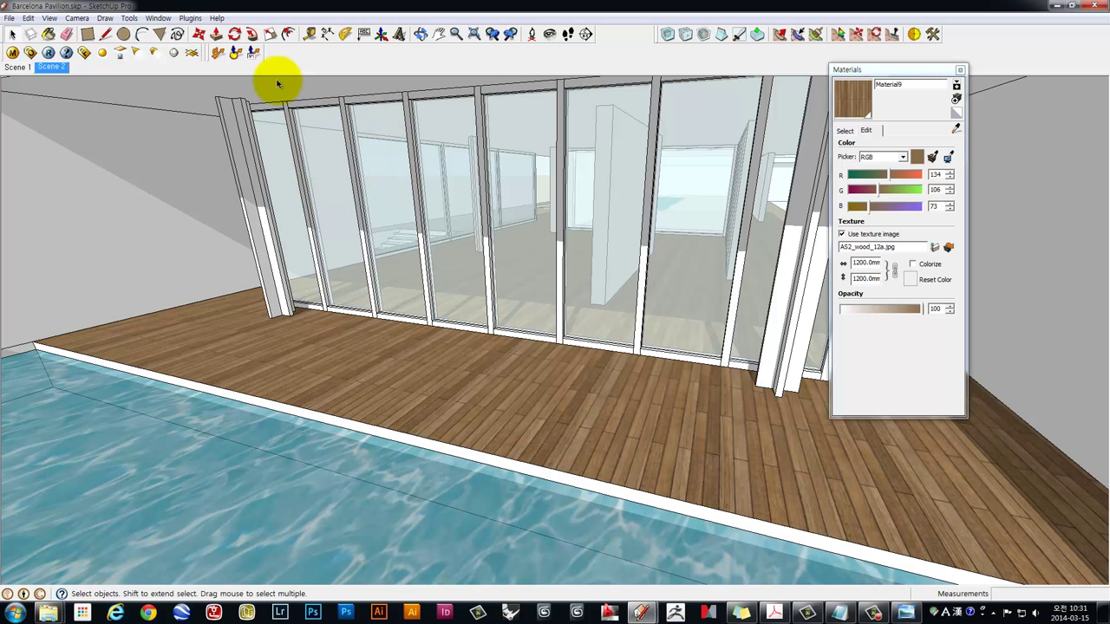
Open the V-Ray material editor and move it aside
left_click(158, 17)
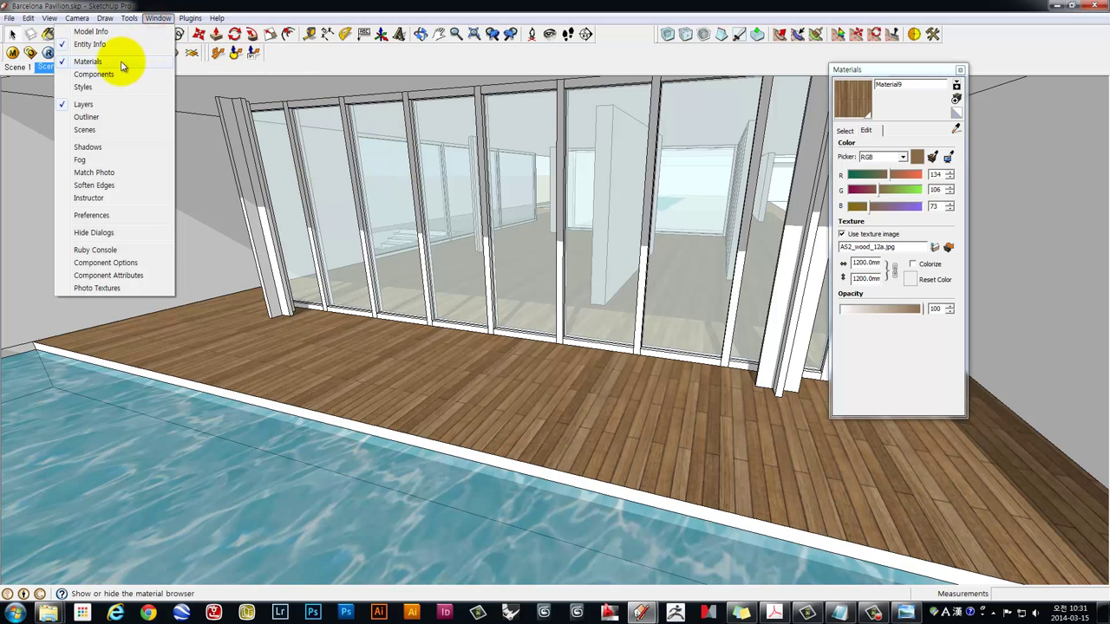
left_click(12, 52)
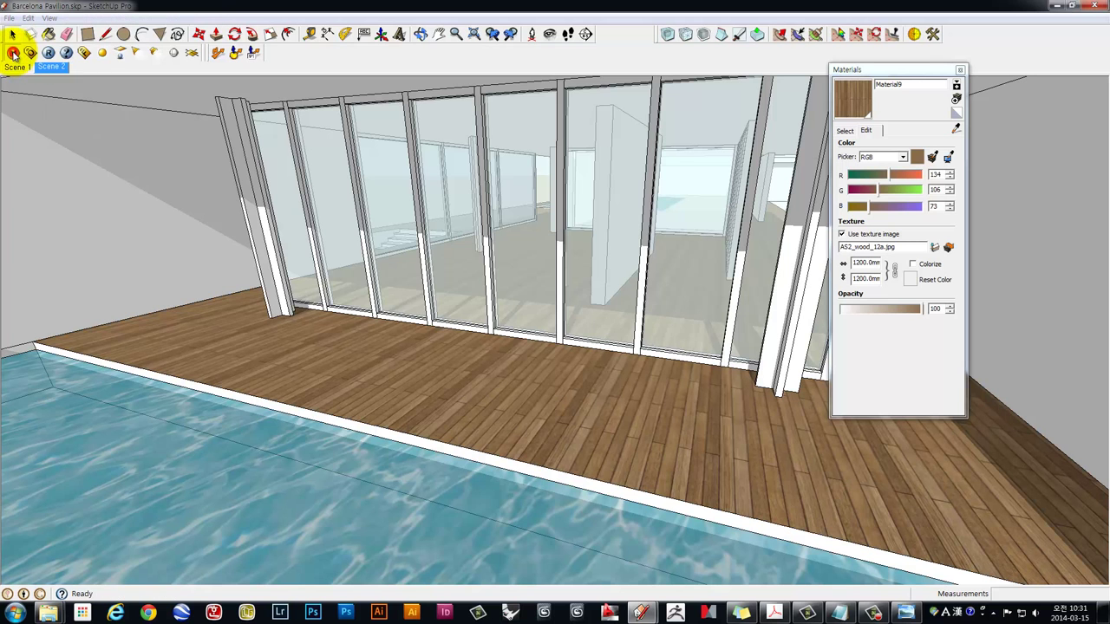
left_click_drag(286, 55, 233, 73)
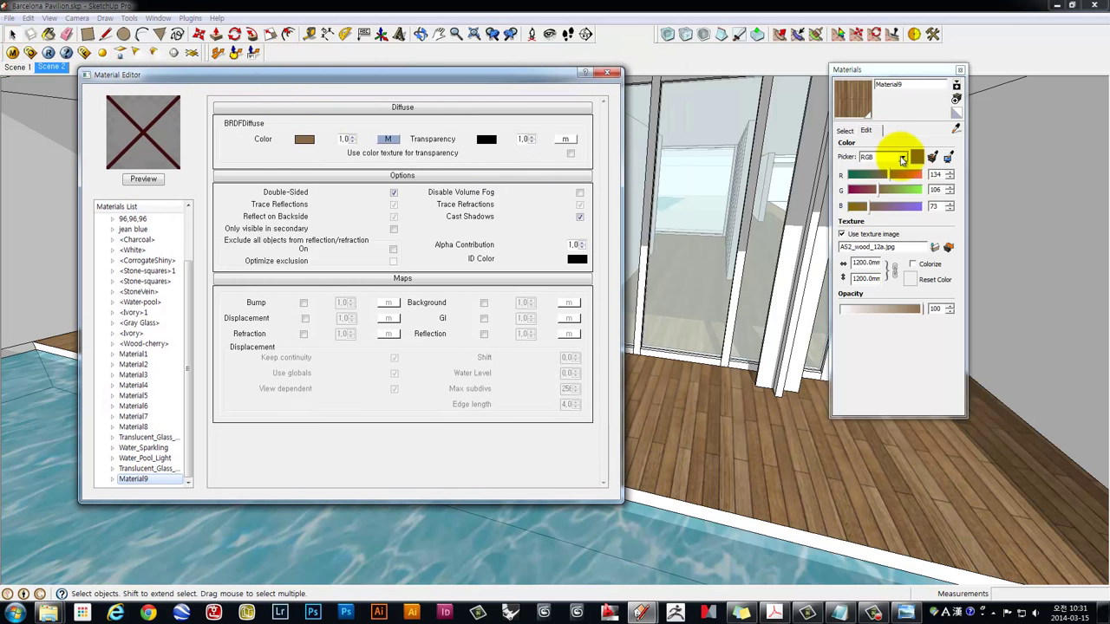
Rename Material9 to woodfloor in the In Model materials and load it in the V-Ray editor
left_click(844, 131)
left_click(908, 348)
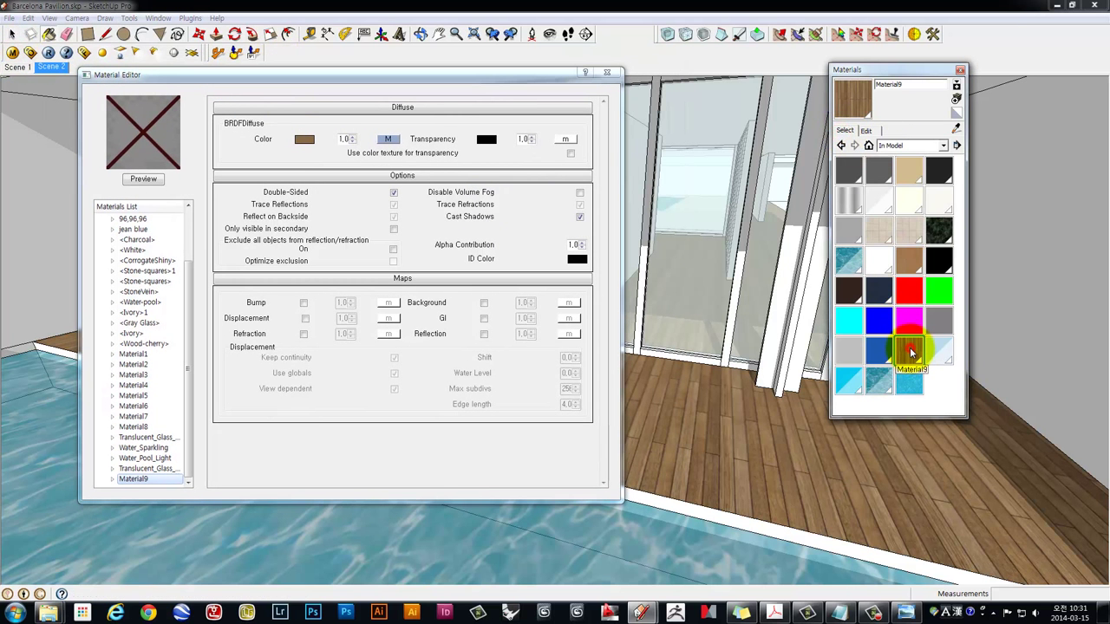
left_click(188, 368)
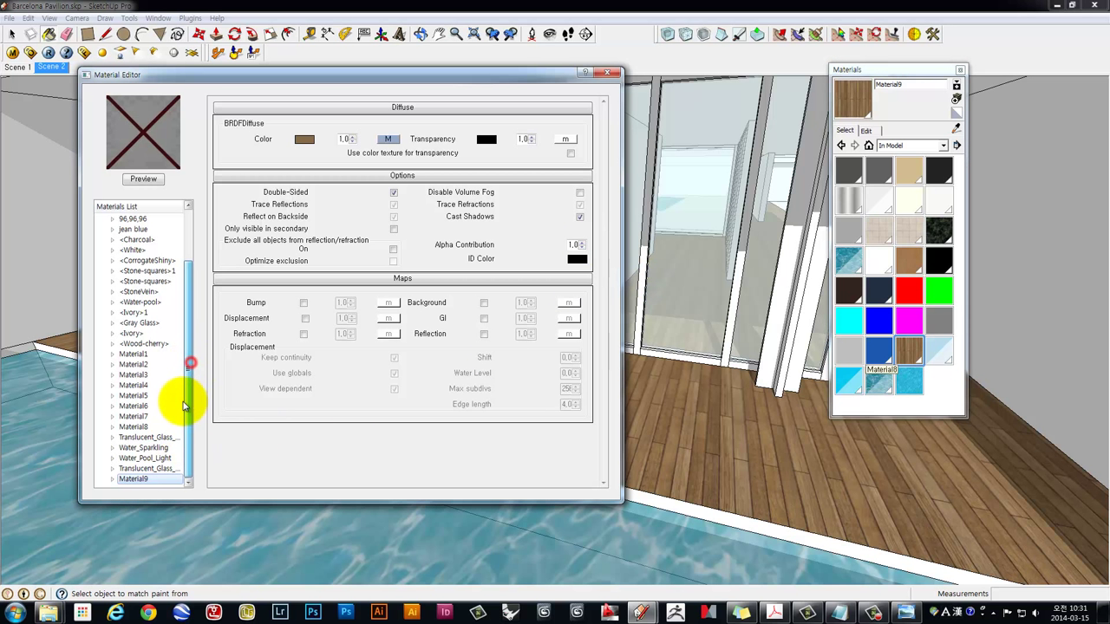
left_click(910, 85)
type("woodfloor")
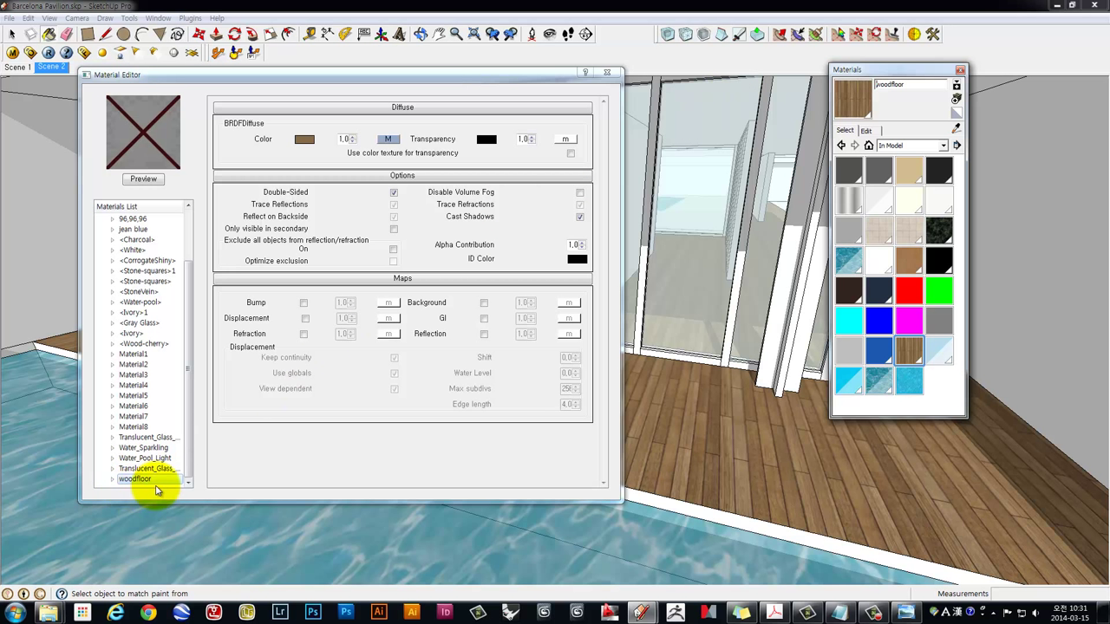
left_click(142, 177)
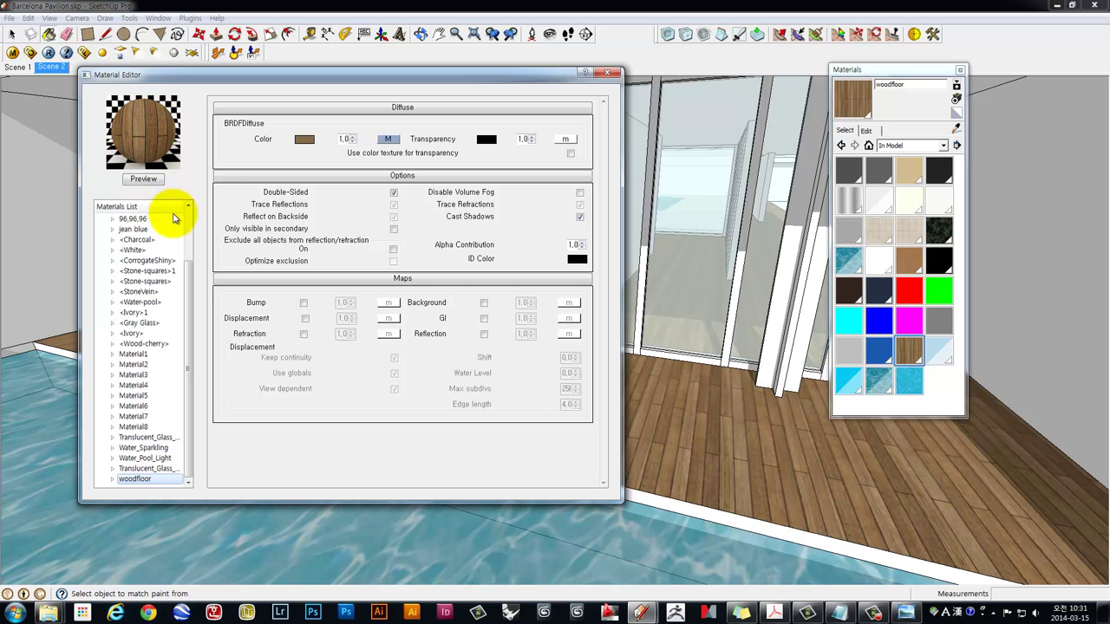
Add a Reflection layer to woodfloor, set its colour to dark grey, and re-render the preview
right_click(126, 479)
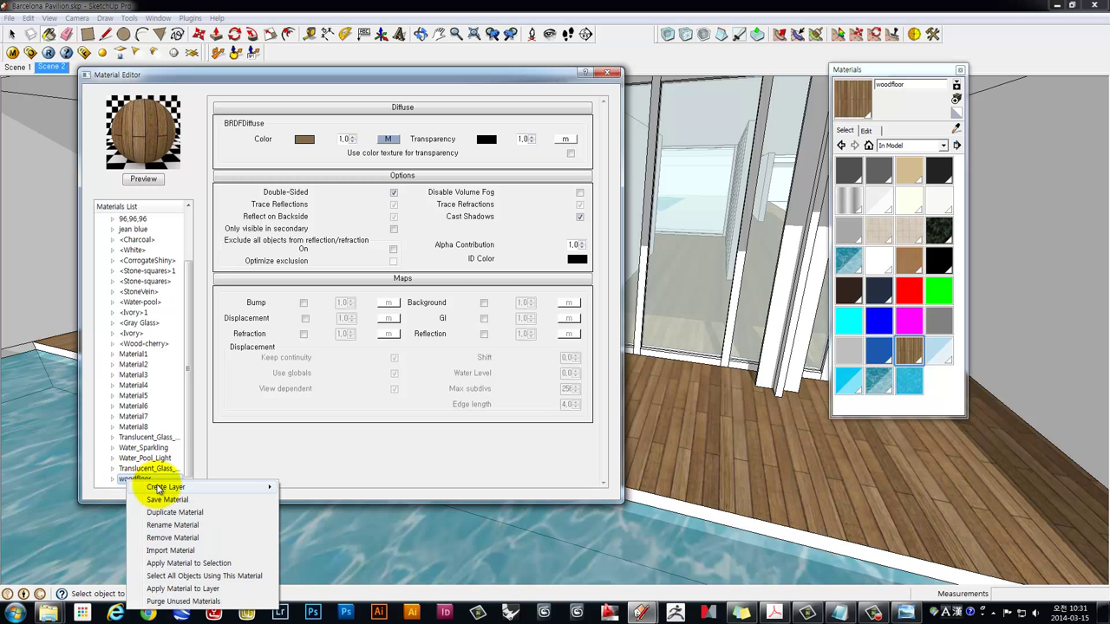
mouse_move(178, 487)
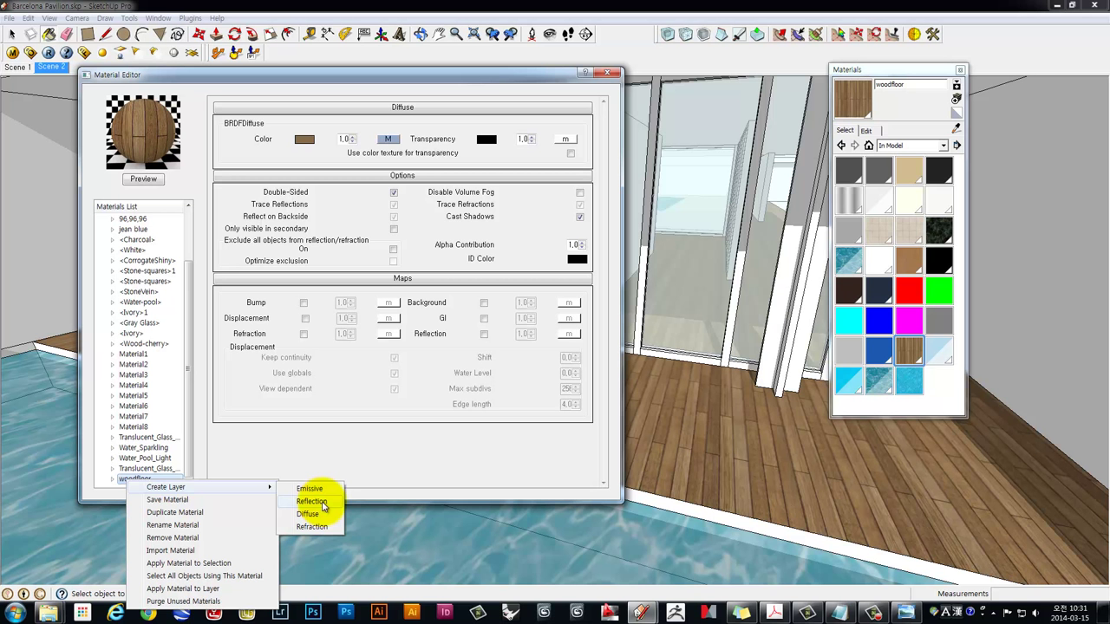
left_click(311, 501)
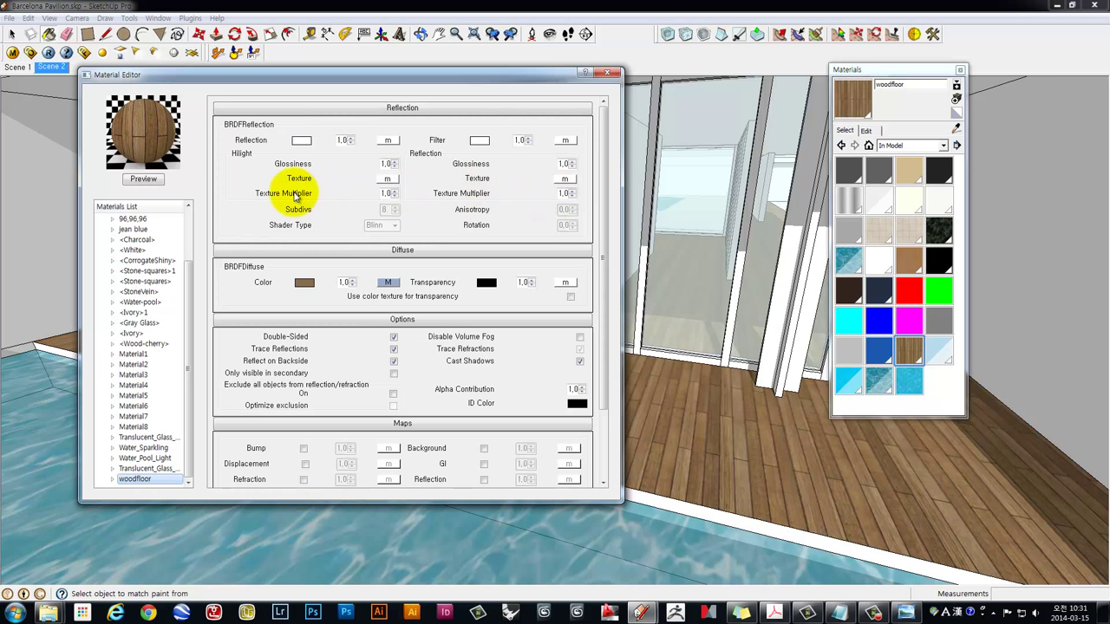
left_click(149, 180)
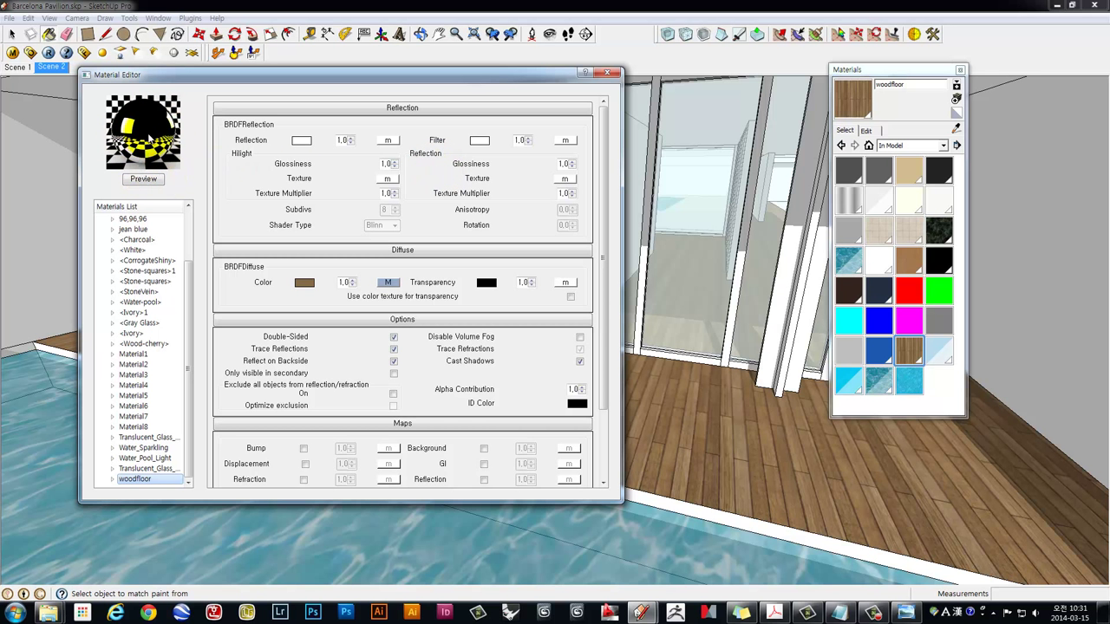
left_click(301, 140)
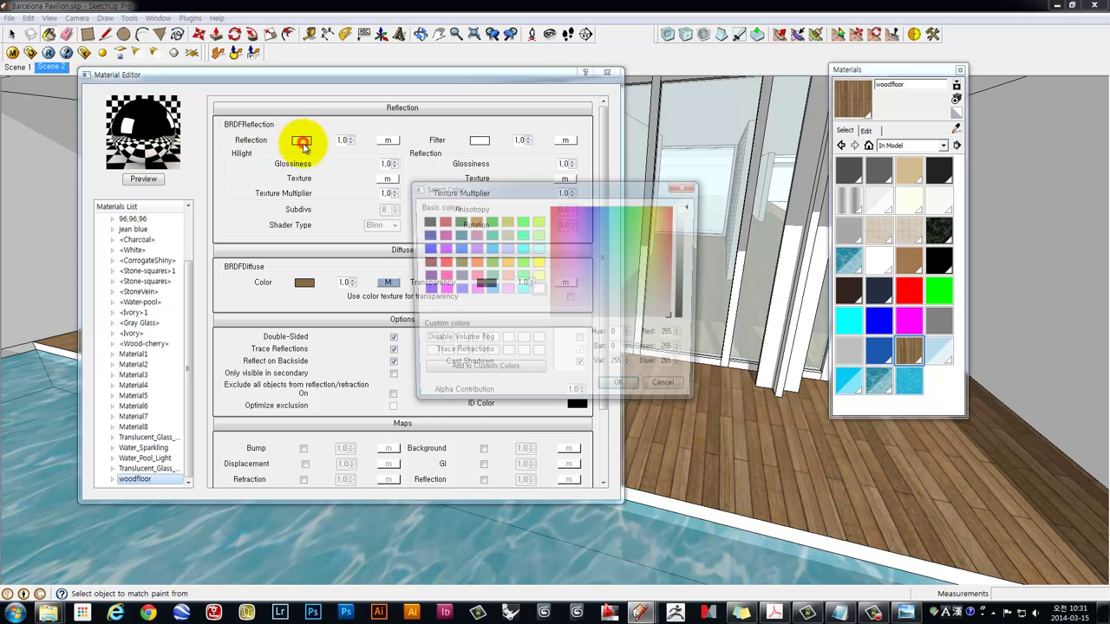
left_click(687, 290)
left_click(623, 390)
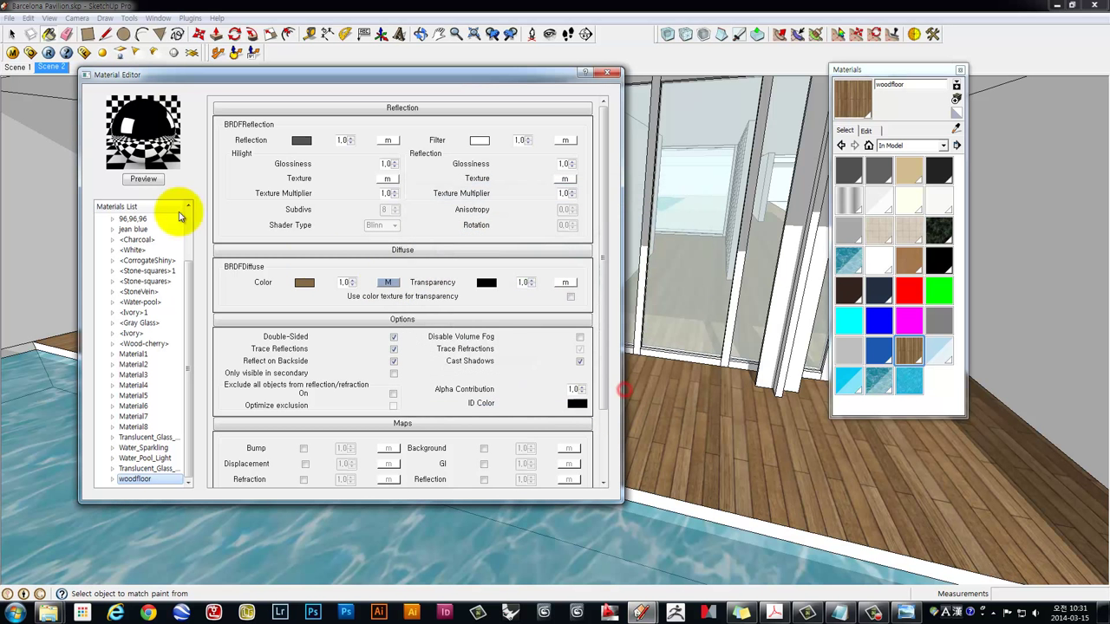
left_click(152, 178)
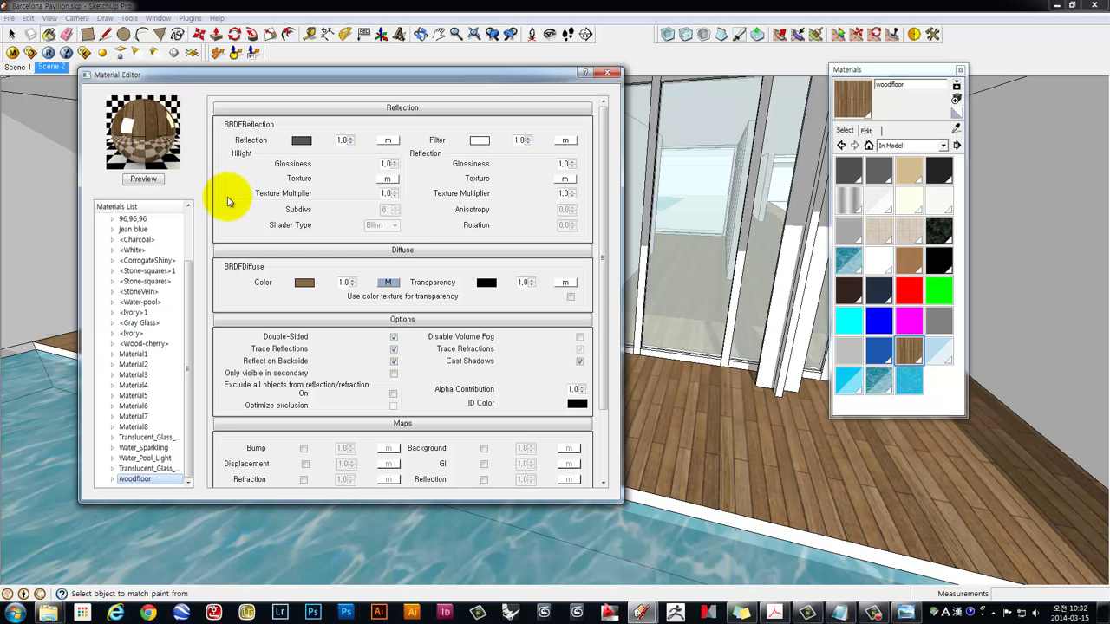
Set woodfloor's reflection glossiness to 0,7 and render a fresh preview
left_click(250, 219)
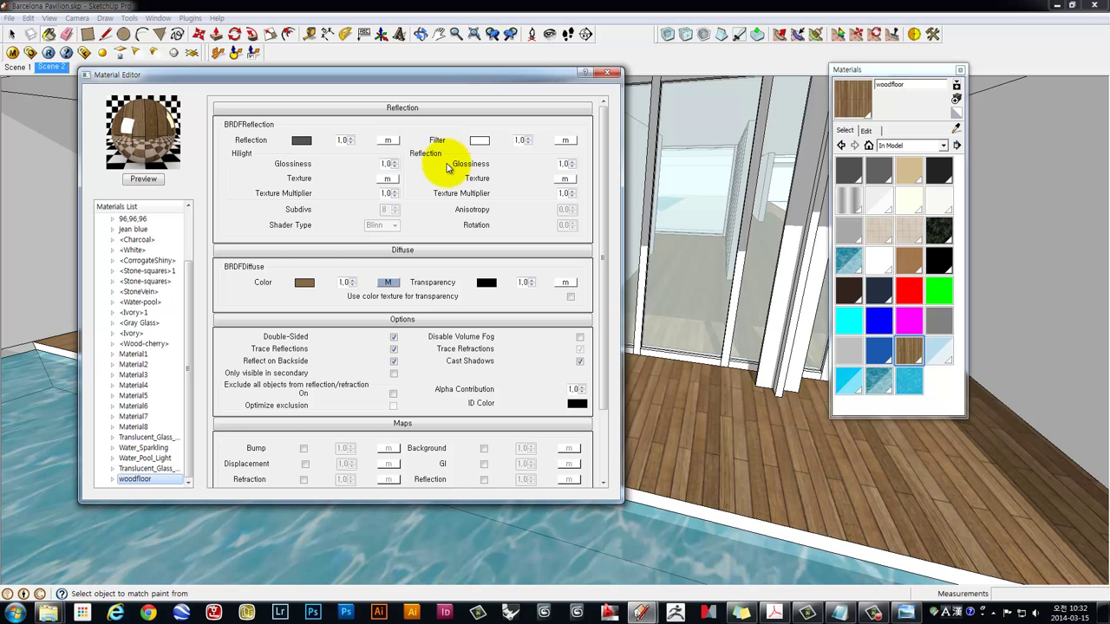
double_click(560, 164)
type("0,")
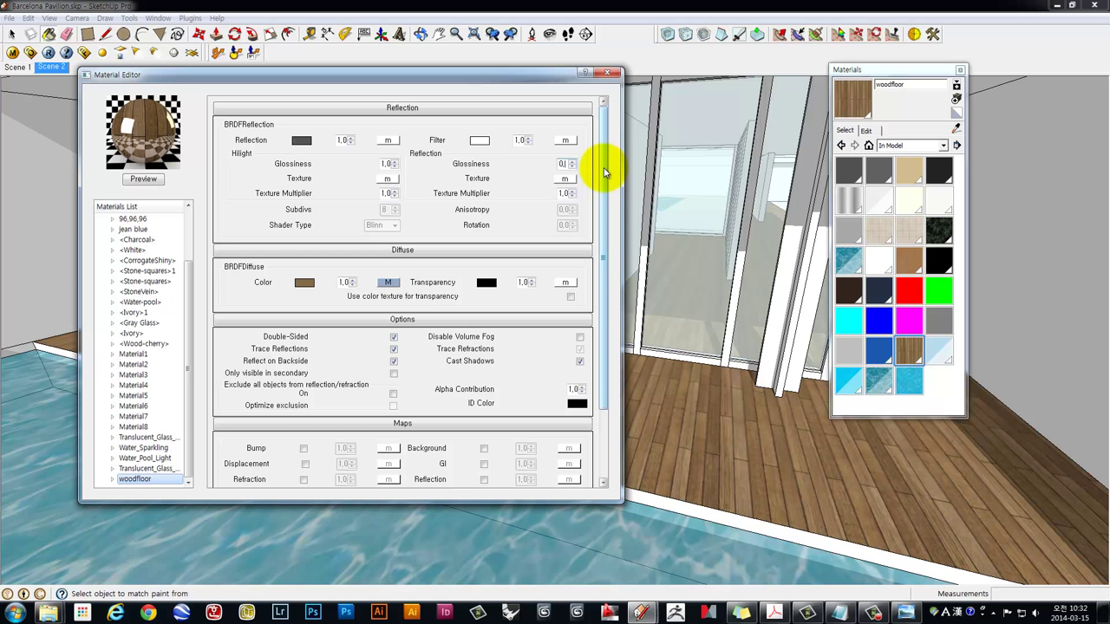
type("7")
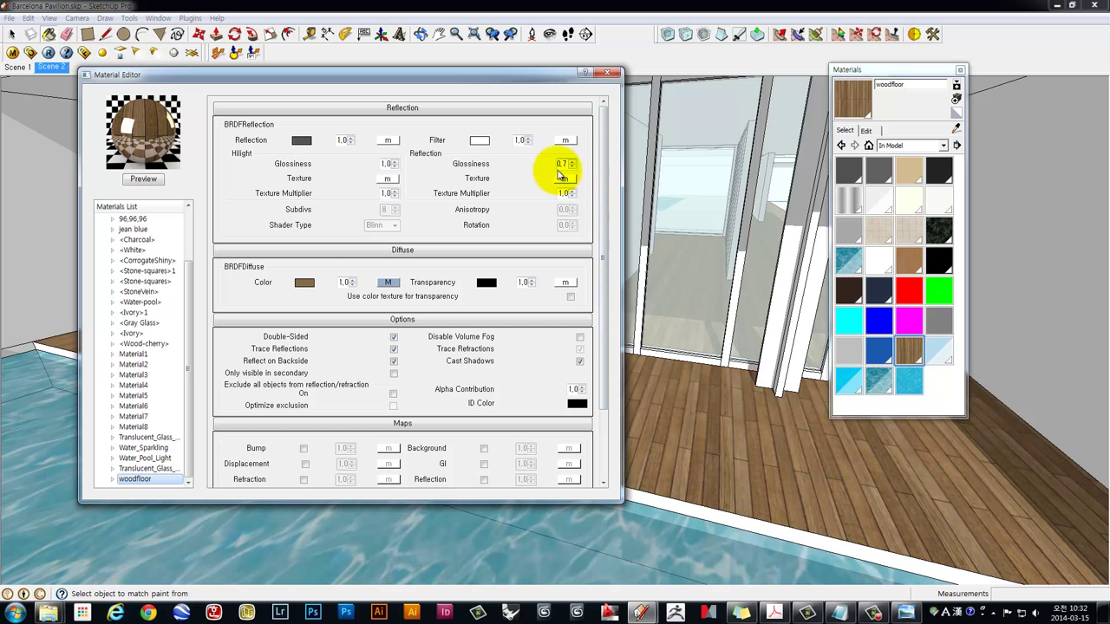
left_click(537, 168)
double_click(564, 163)
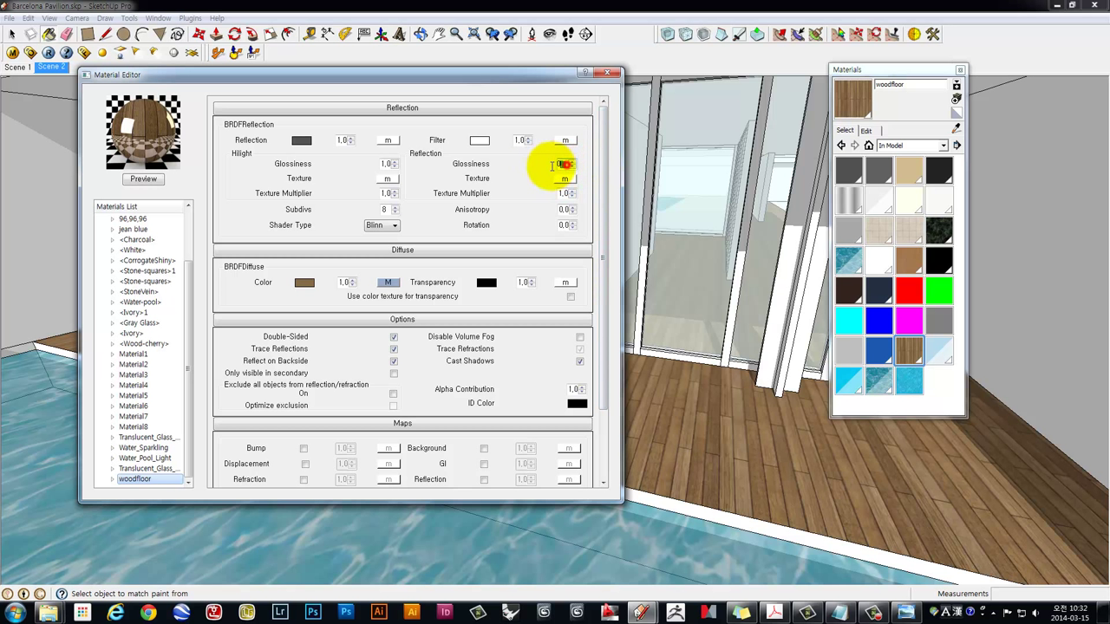
left_click(510, 168)
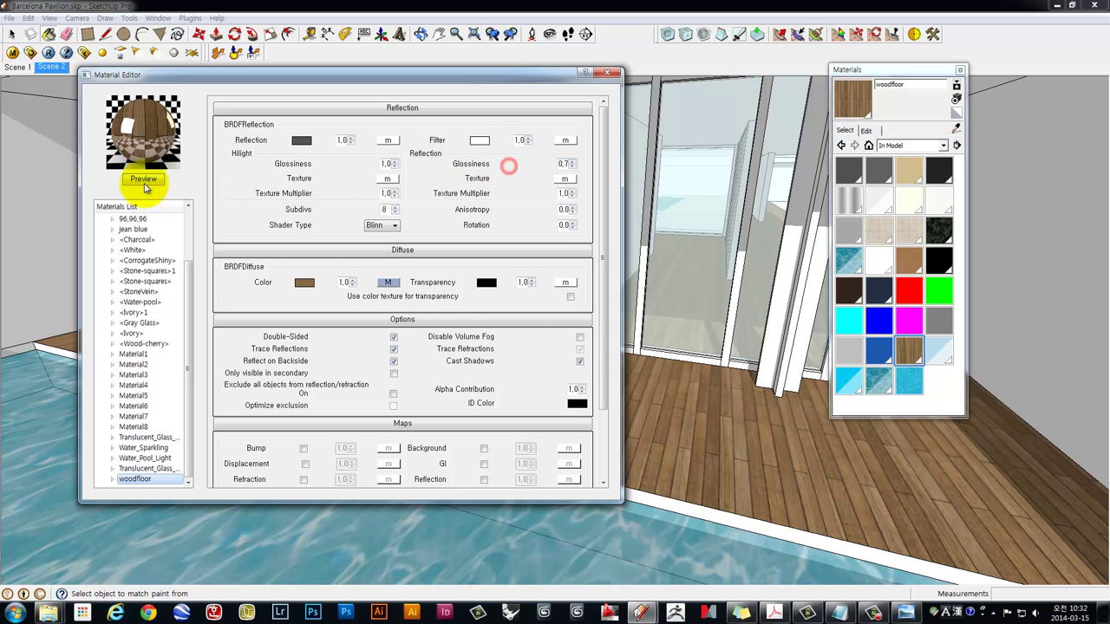
left_click(143, 180)
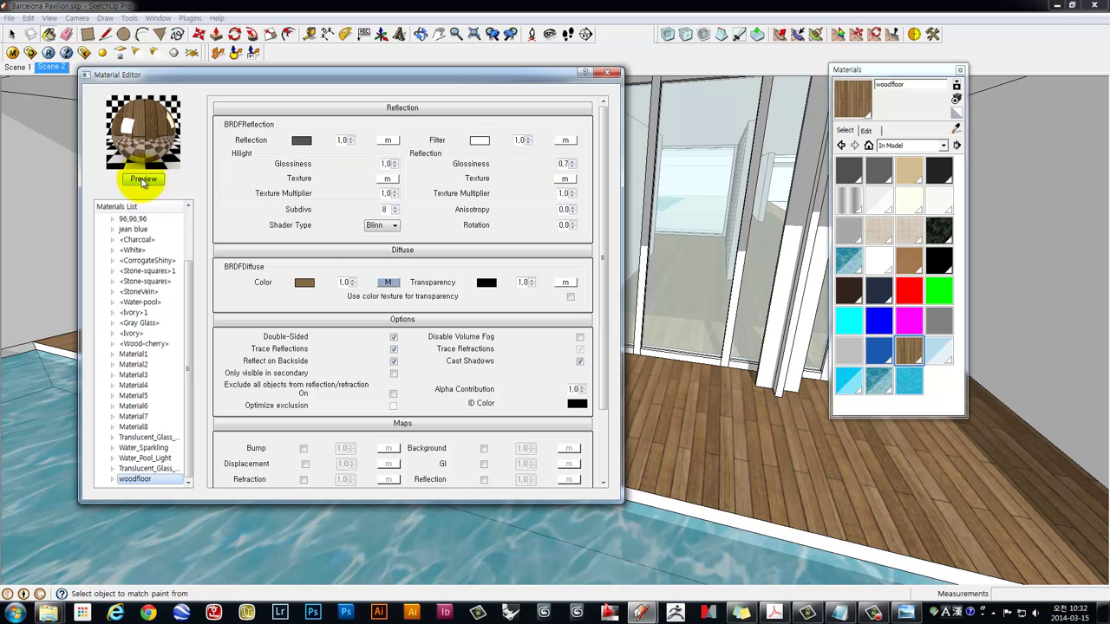
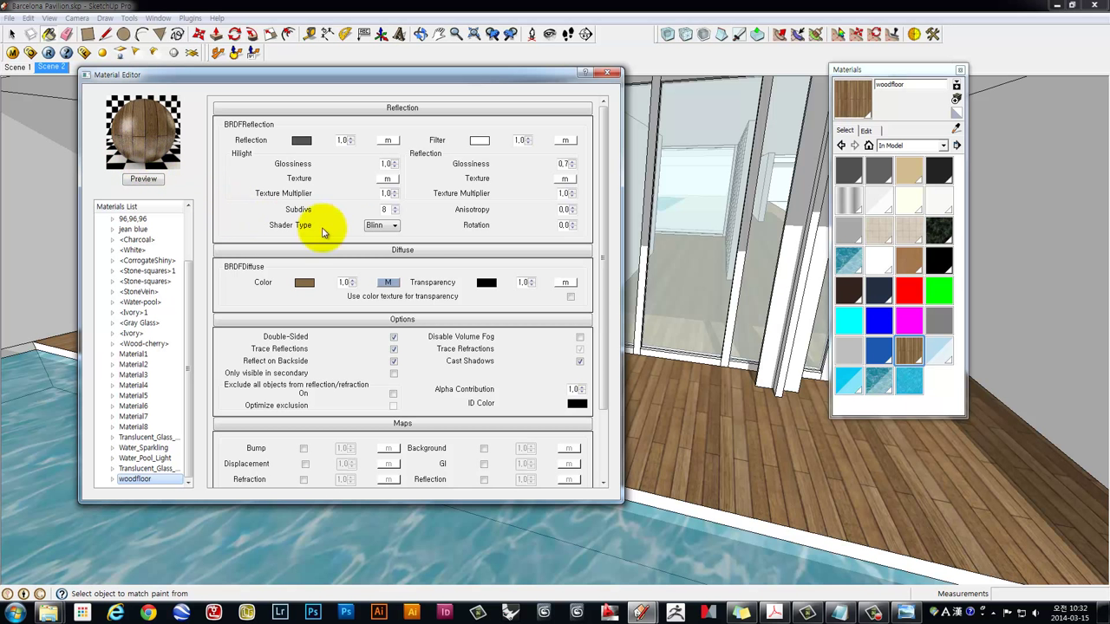
Add a TexBitmap bump texture from AS2_wood_12_bump.jpg to the woodfloor material and re-render its preview
mouse_move(601, 196)
left_mouse_down()
mouse_move(604, 223)
mouse_move(575, 315)
left_mouse_up()
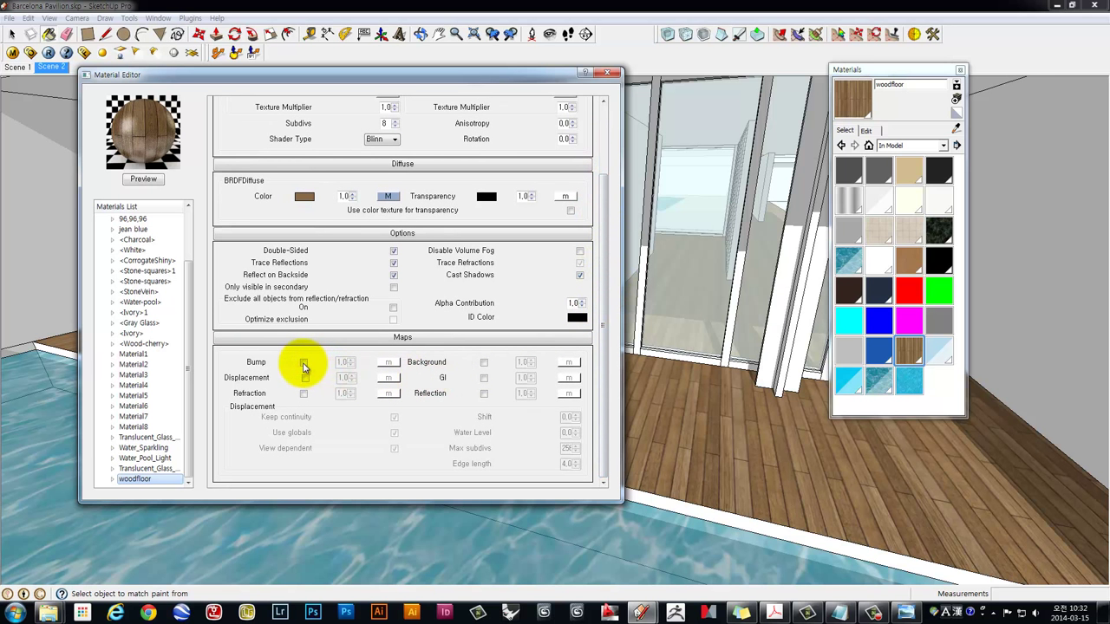
left_click(390, 364)
left_click(172, 221)
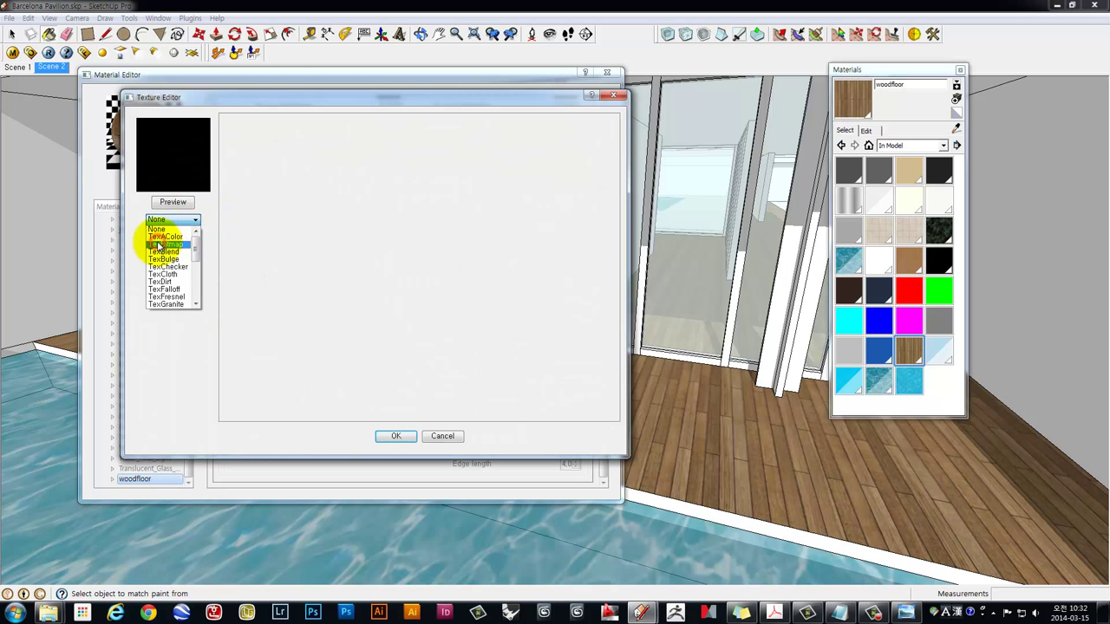
left_click(159, 244)
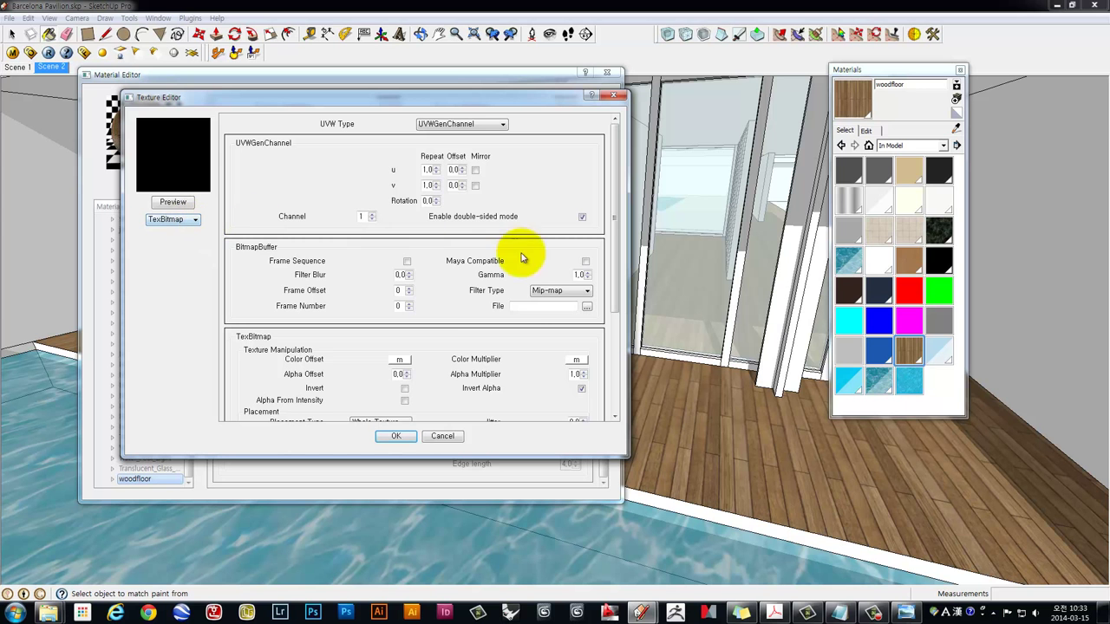
left_click(587, 309)
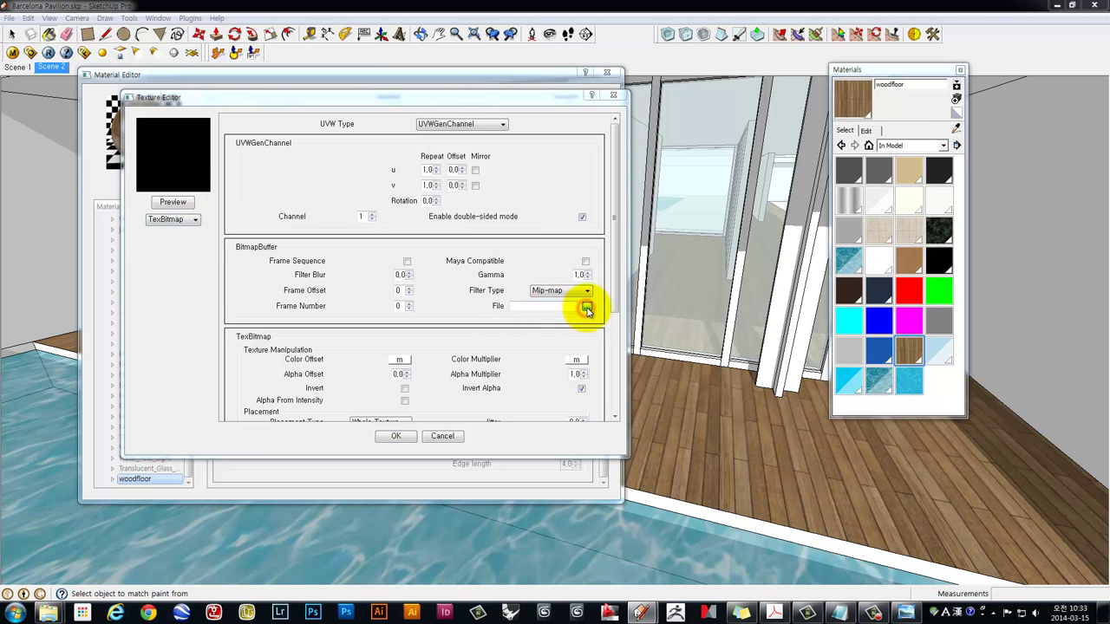
left_click(560, 250)
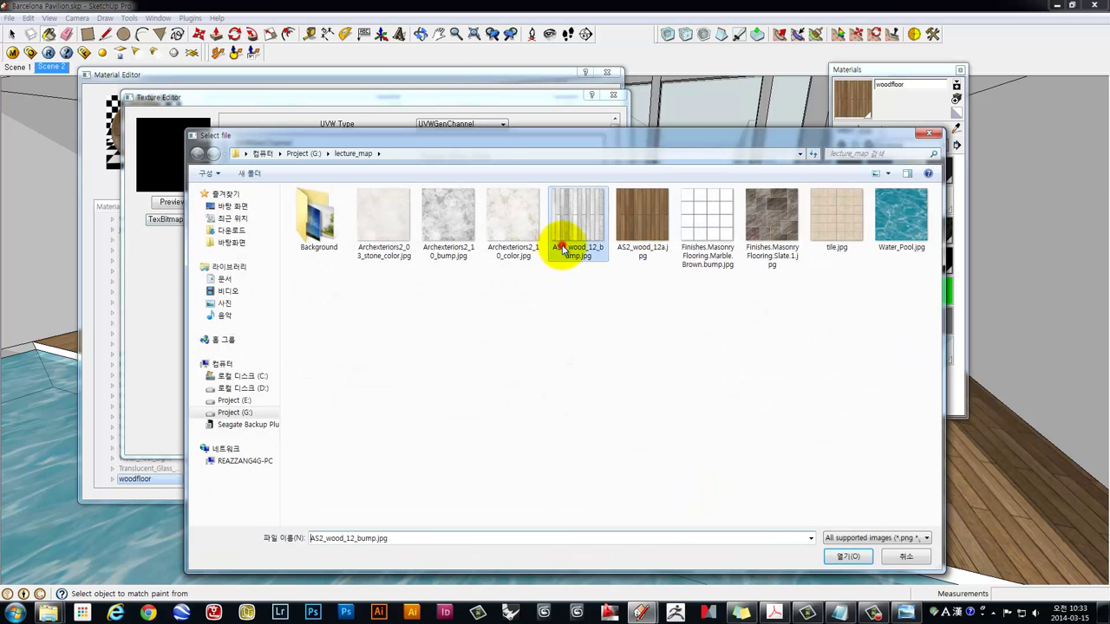
left_click(889, 174)
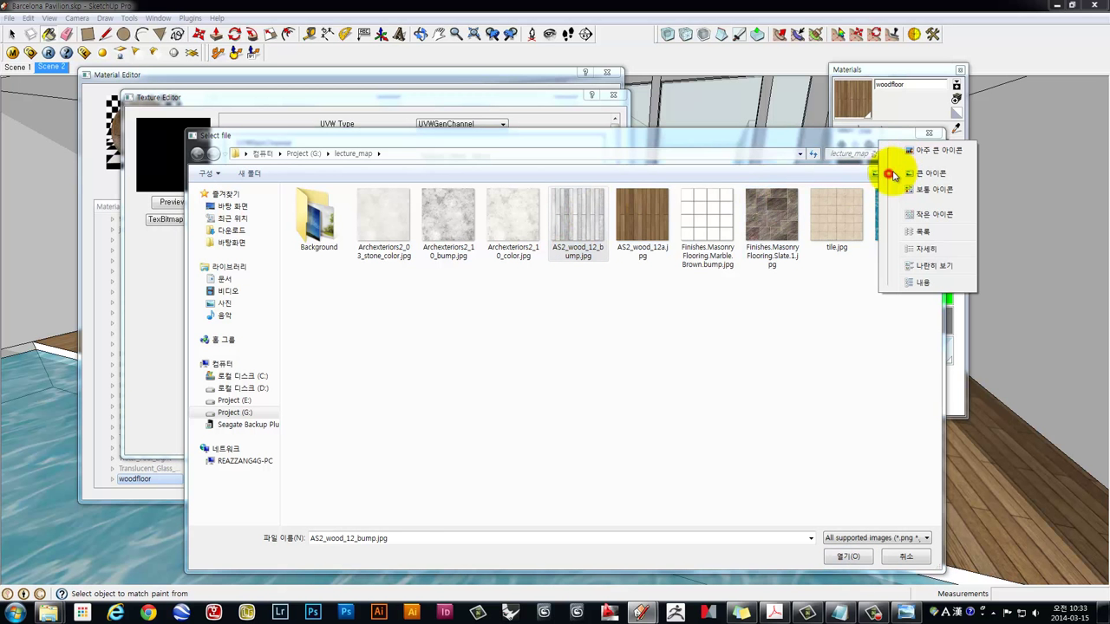
left_click(918, 155)
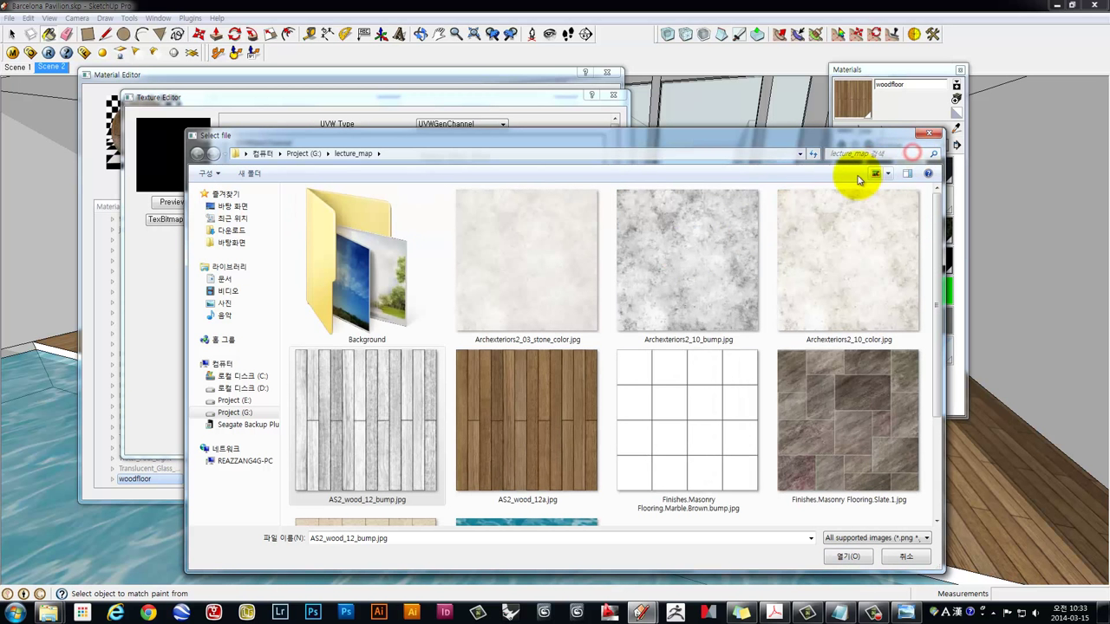
left_click(371, 402)
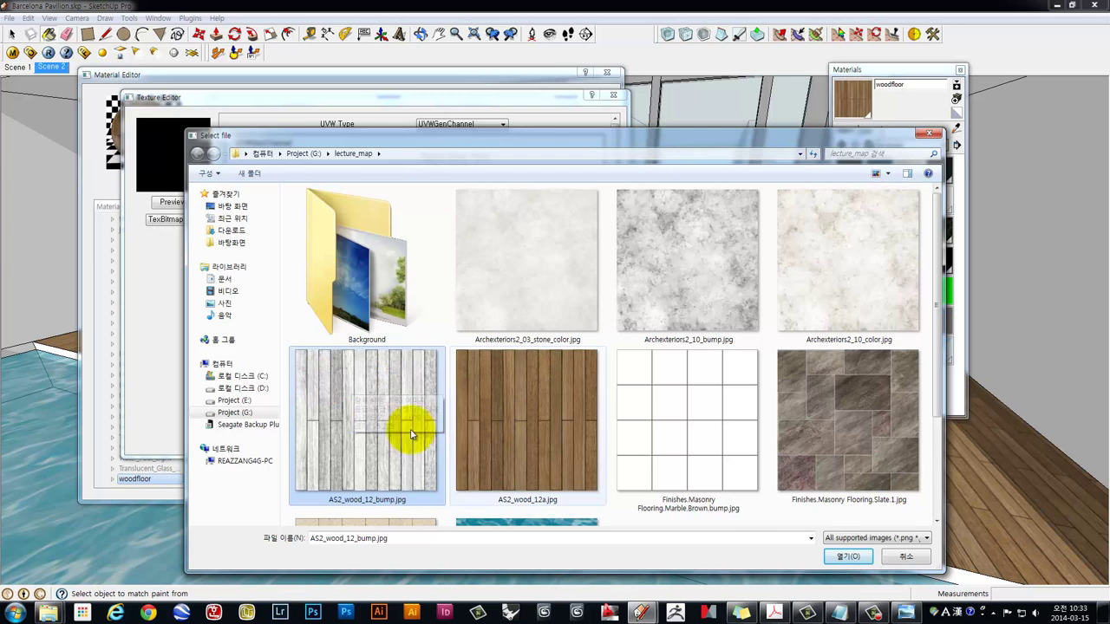
left_click(841, 558)
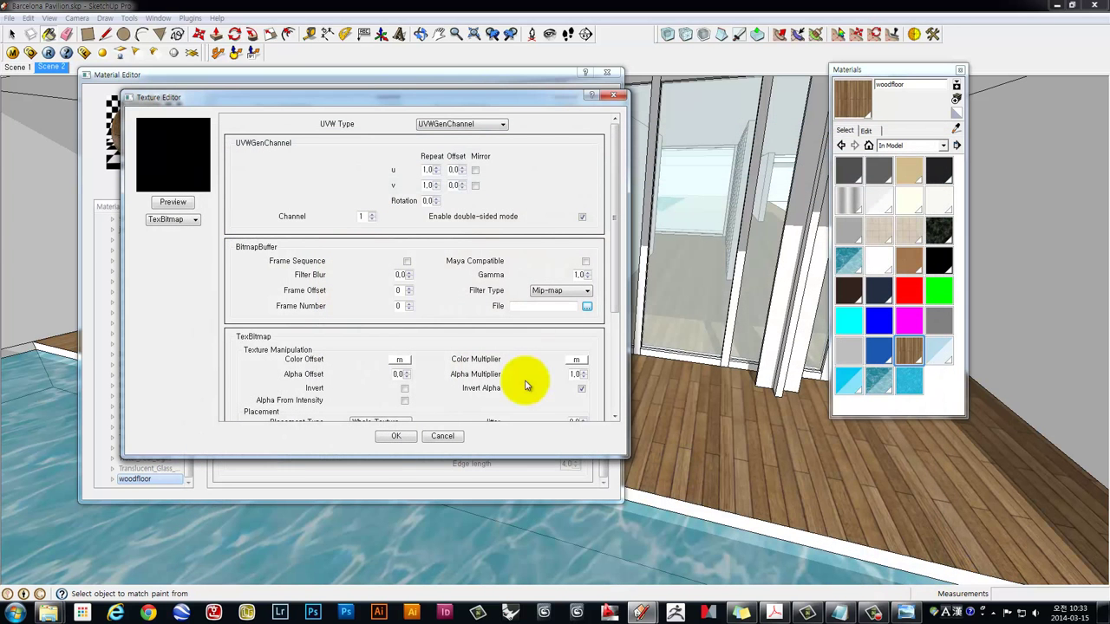
left_click(392, 437)
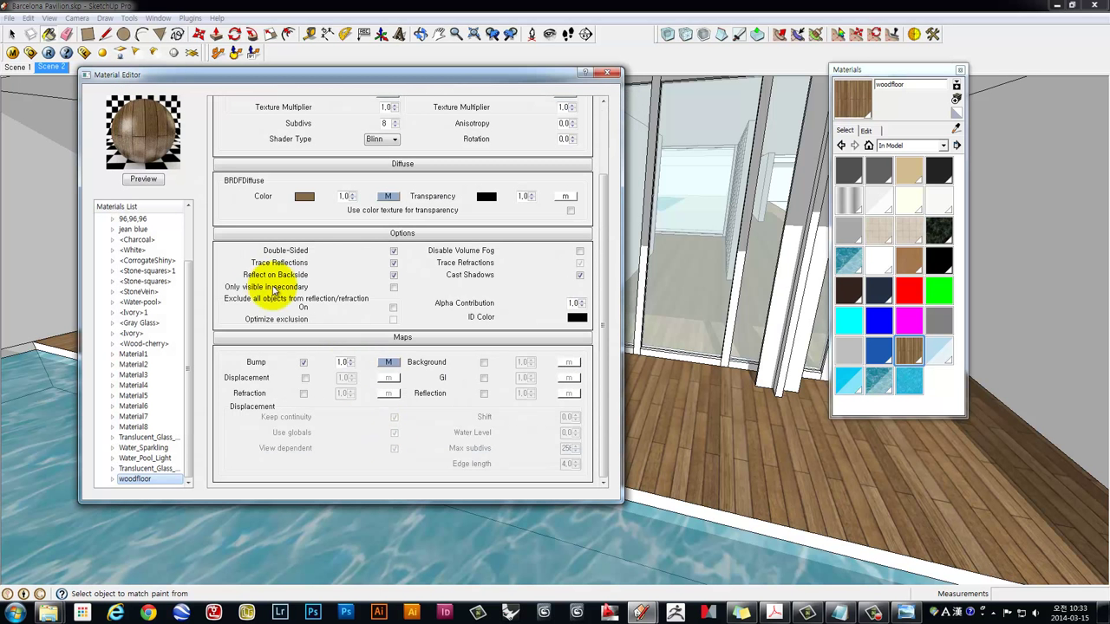
left_click(154, 180)
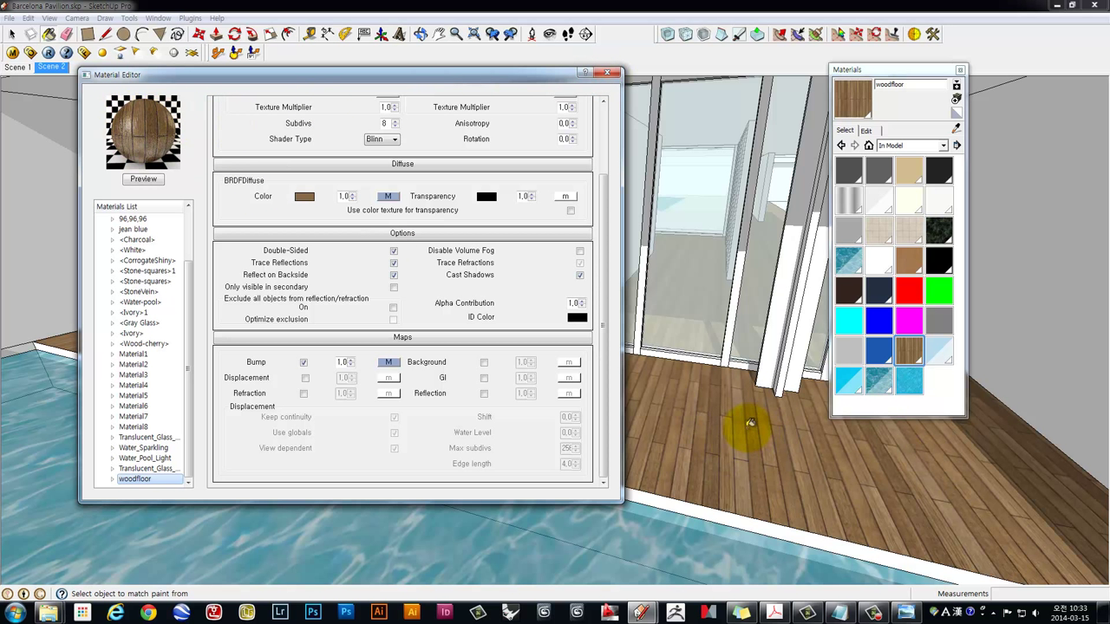
Close the Material Editor, start a V-Ray render, and bring the frame buffer forward
left_click(608, 76)
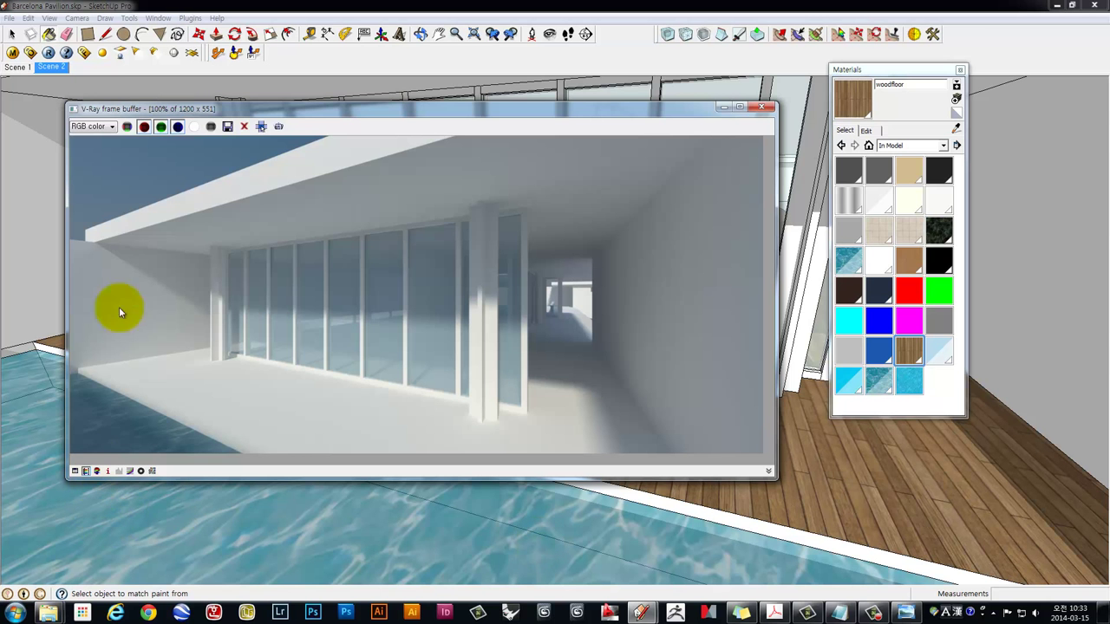
left_click(48, 53)
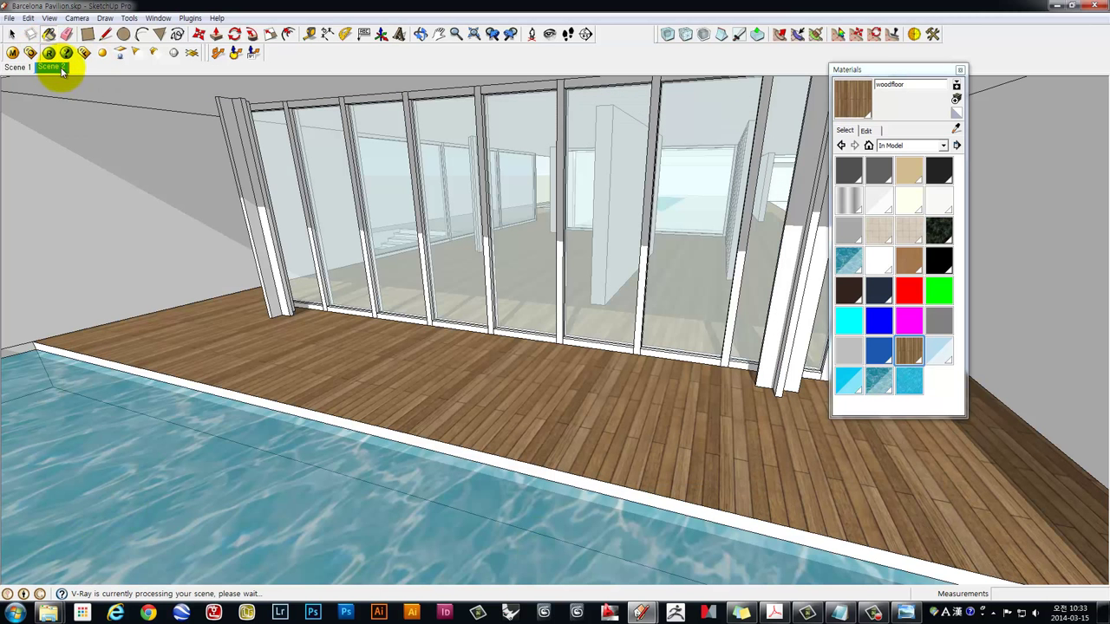
mouse_move(641, 614)
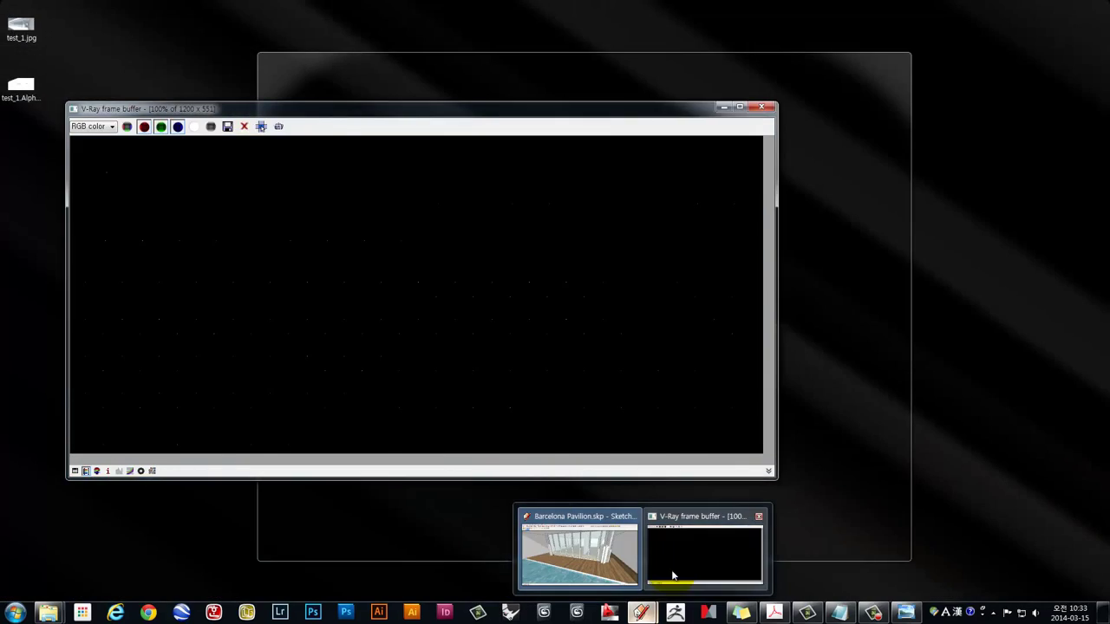
left_click(672, 571)
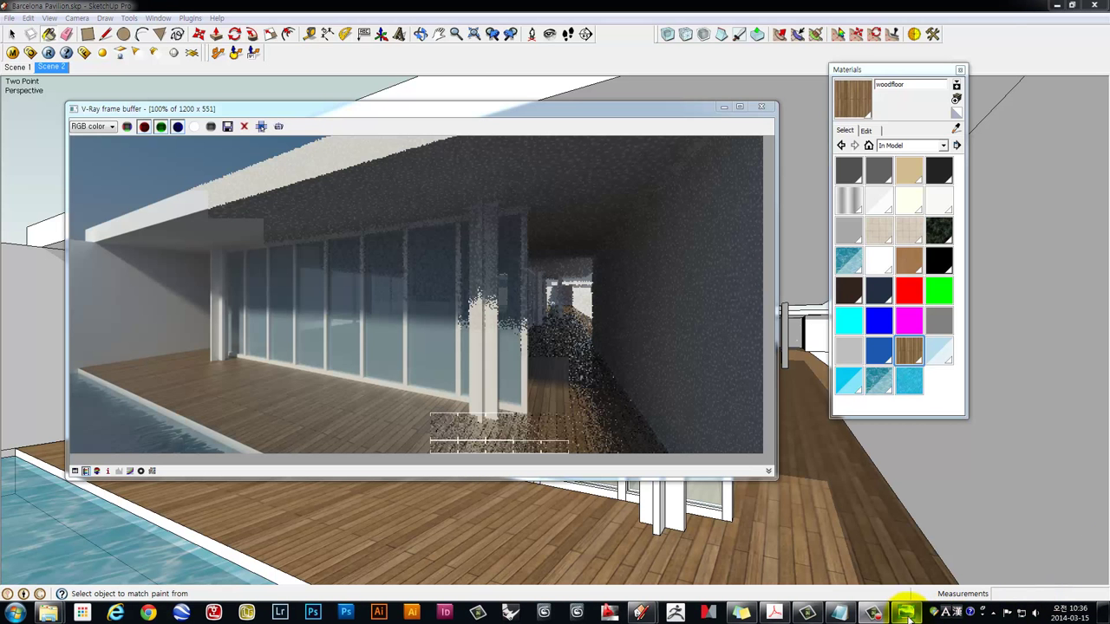
Open the earlier test_1.jpg render and arrange it beside the new render for comparison
left_click(906, 614)
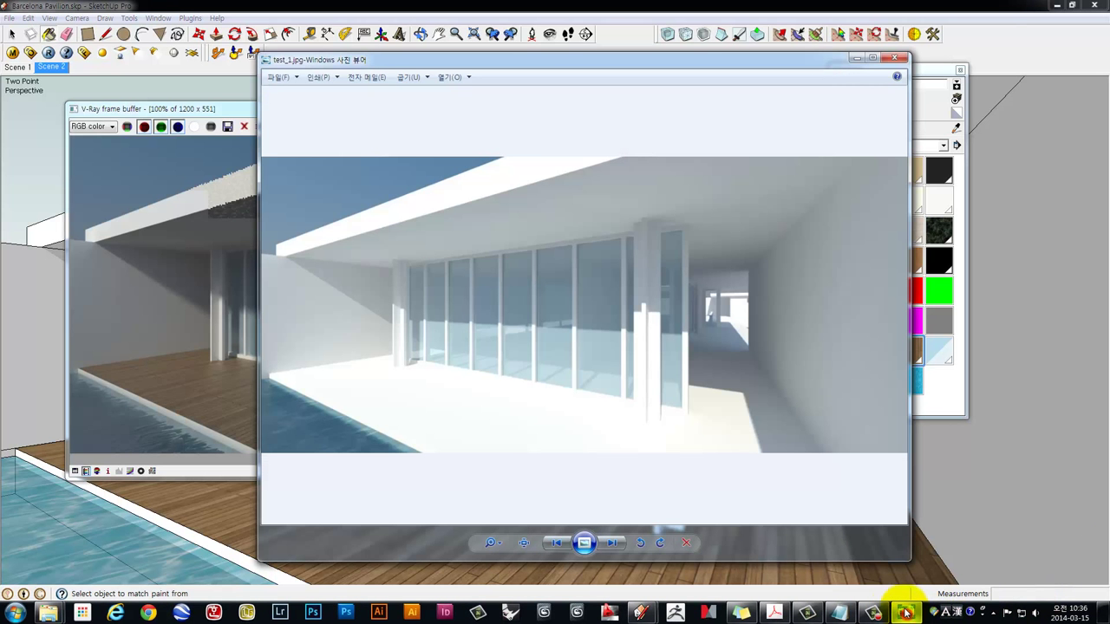
mouse_move(372, 55)
left_mouse_down()
mouse_move(377, 68)
mouse_move(609, 58)
left_mouse_up()
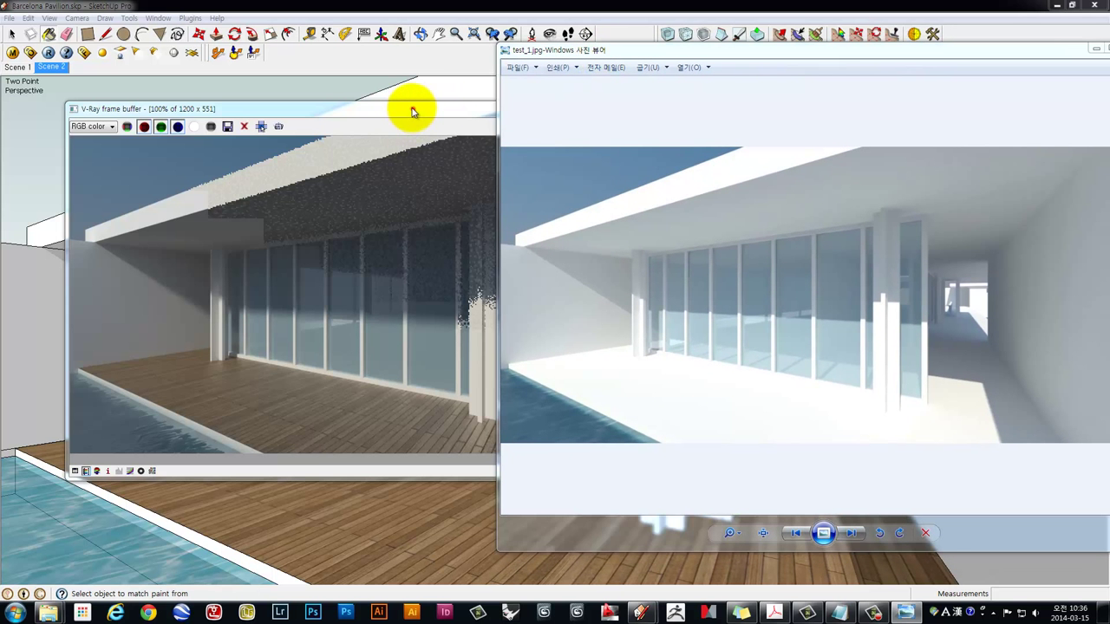
left_click(363, 107)
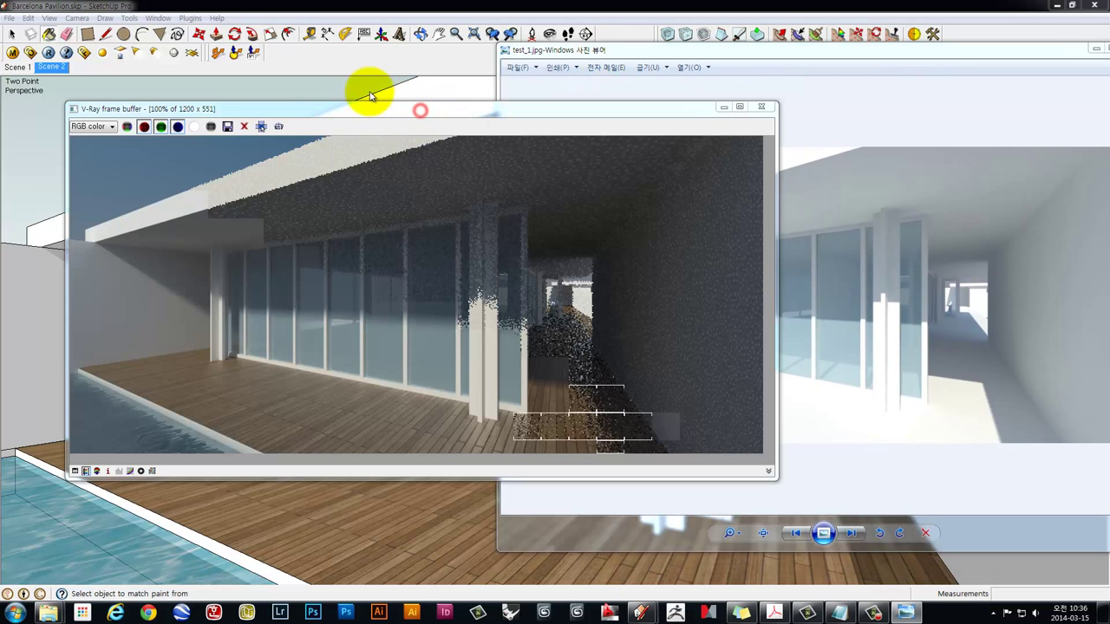
left_click_drag(420, 116, 363, 107)
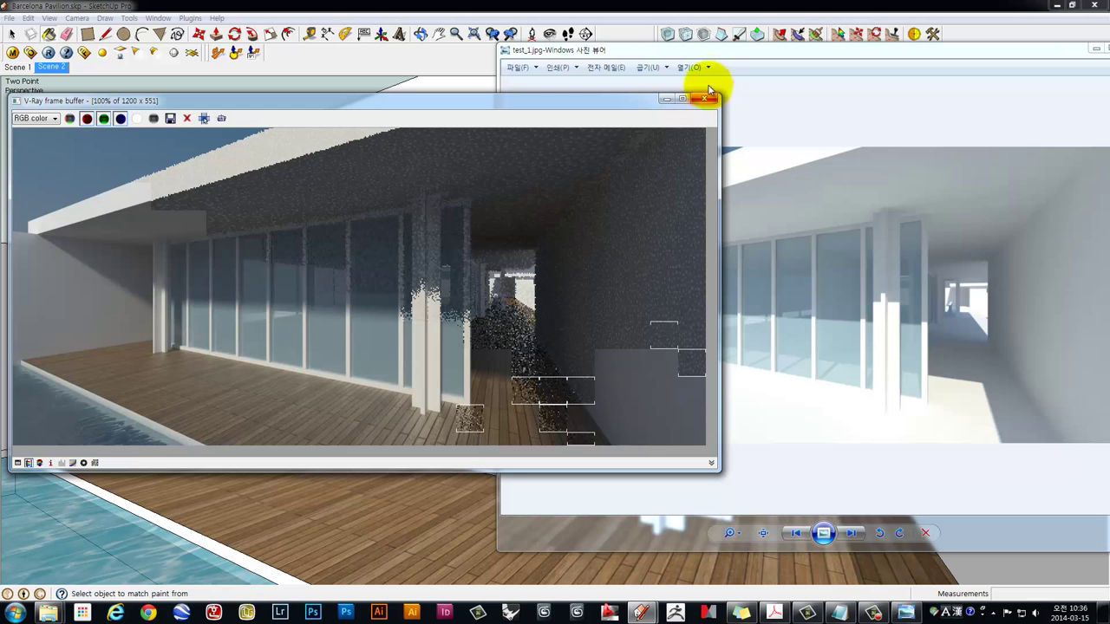
left_click(731, 49)
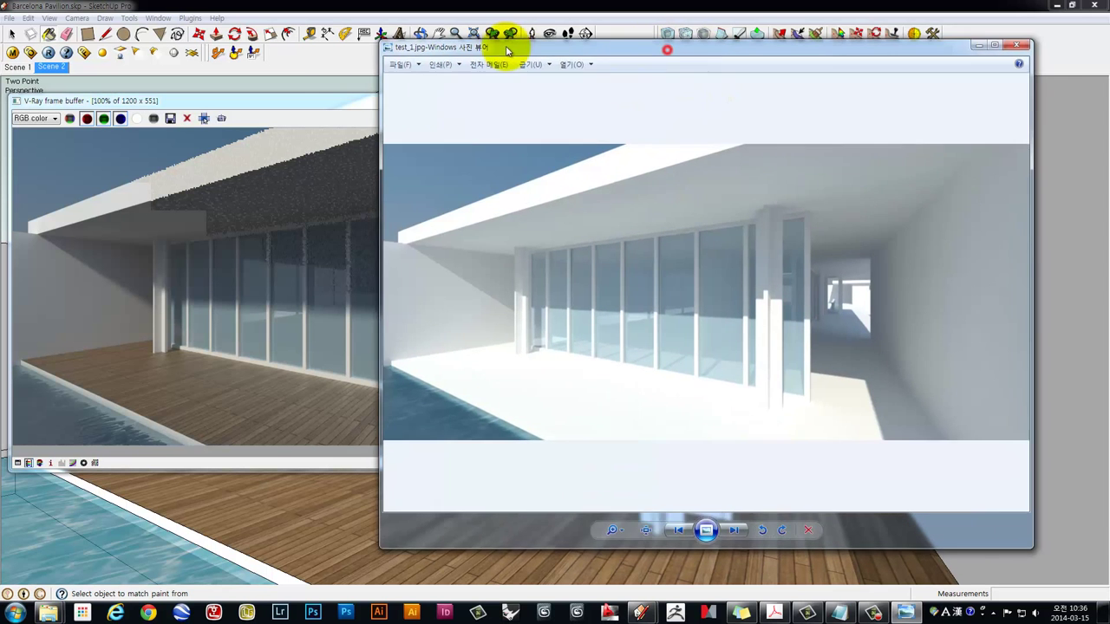
left_click_drag(657, 48, 577, 45)
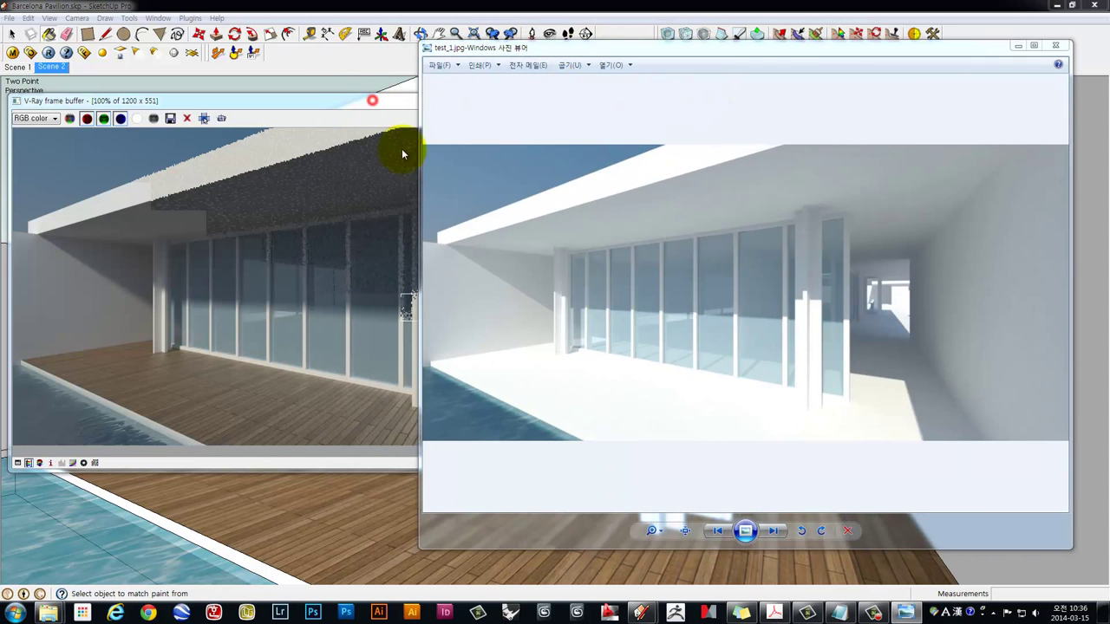
left_click(386, 324)
left_click(902, 397)
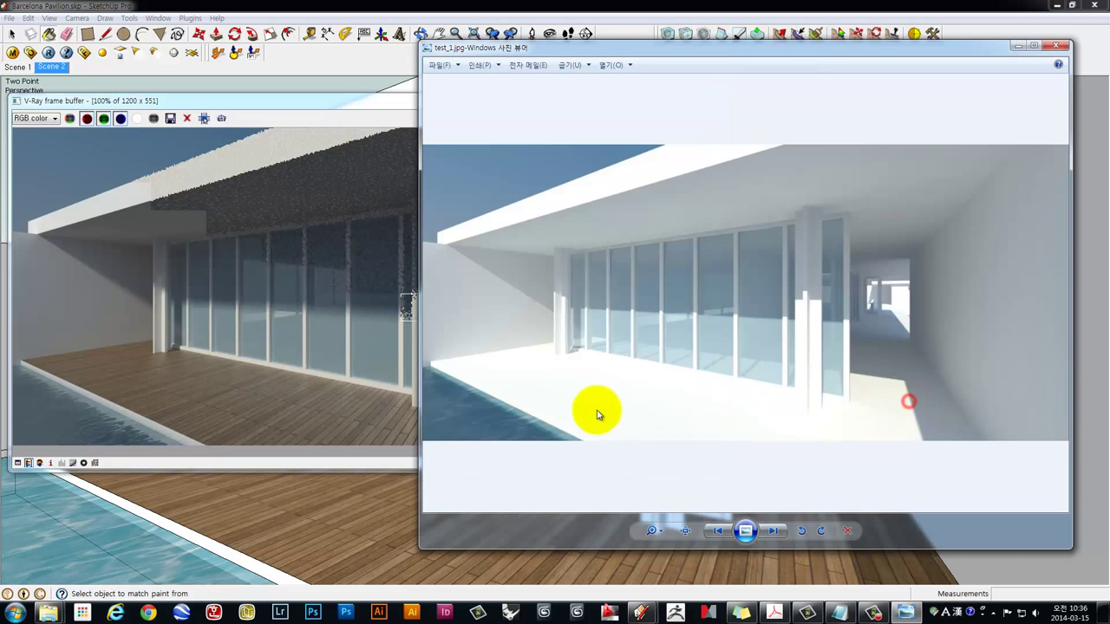
left_click(285, 106)
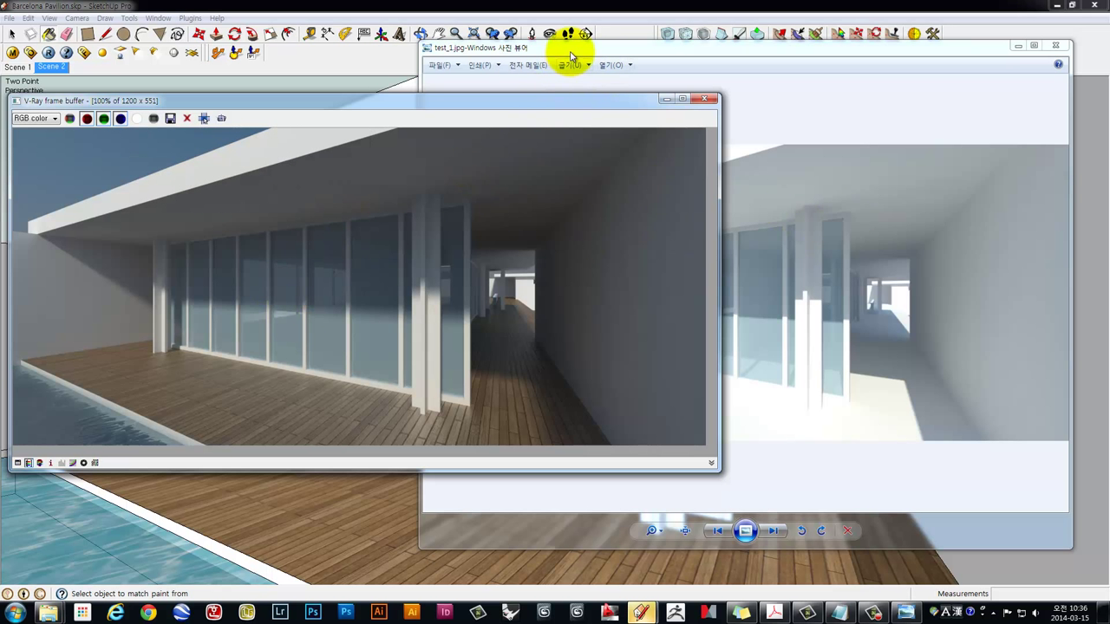
left_click_drag(276, 102, 319, 70)
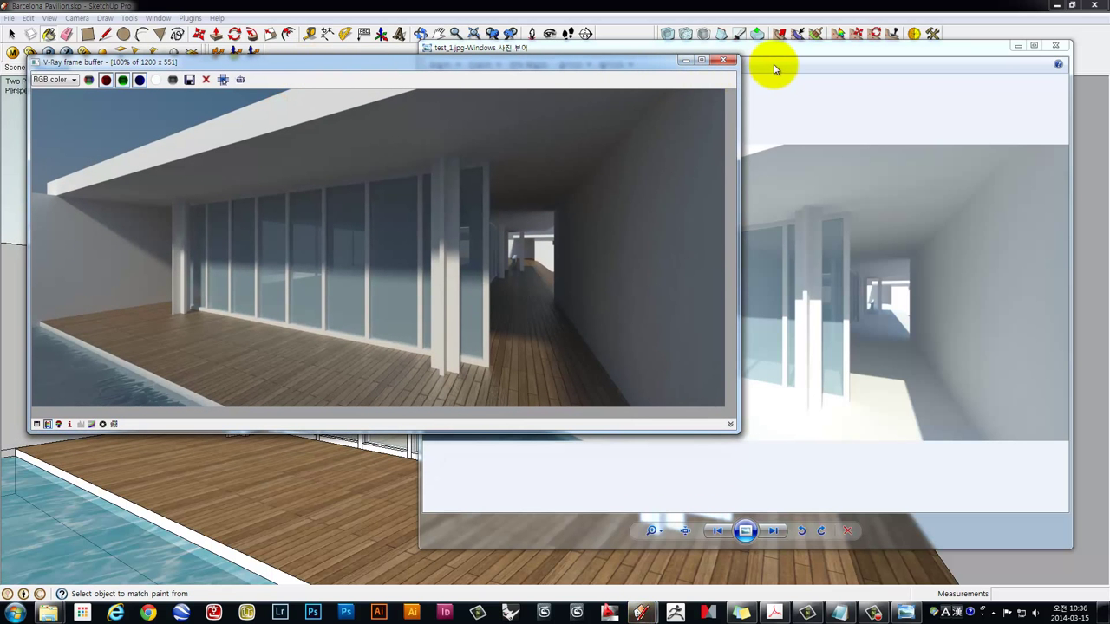
Zoom into the new render and pan across the floor to inspect the wood bump
scroll(437, 387, "up", 1)
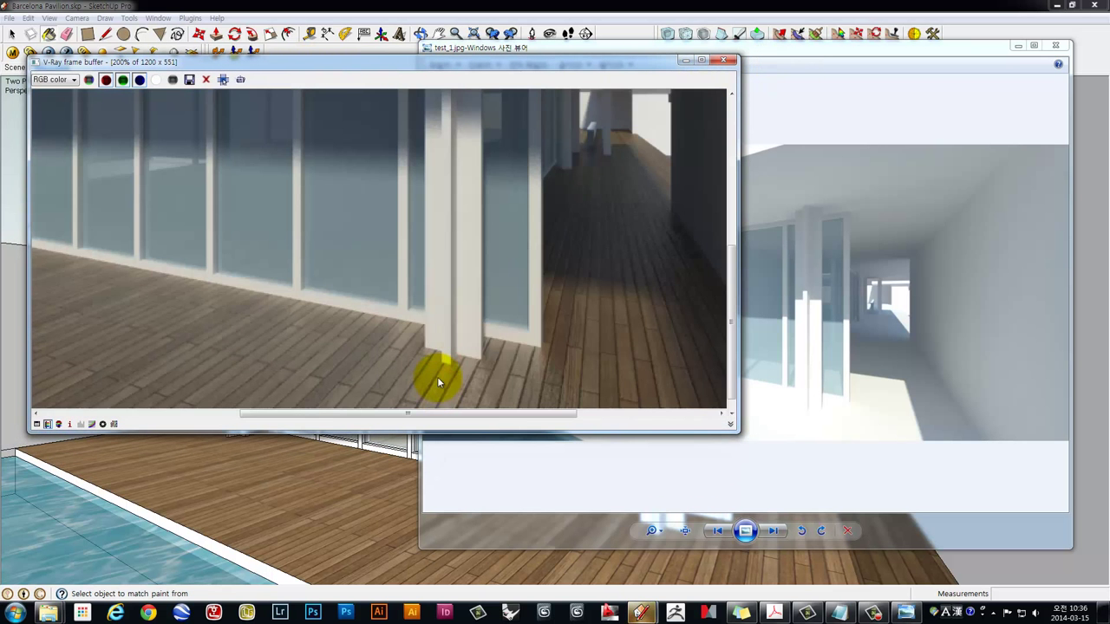
scroll(437, 376, "up", 1)
scroll(453, 312, "up", 1)
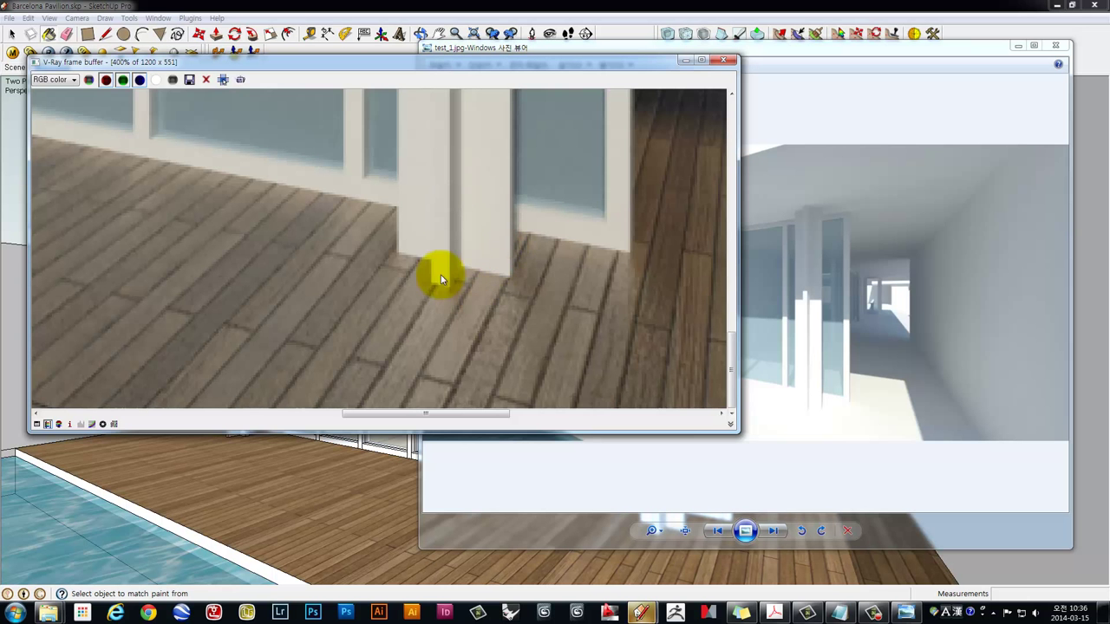
scroll(454, 248, "down", 1)
middle_click_drag(451, 317, 466, 154)
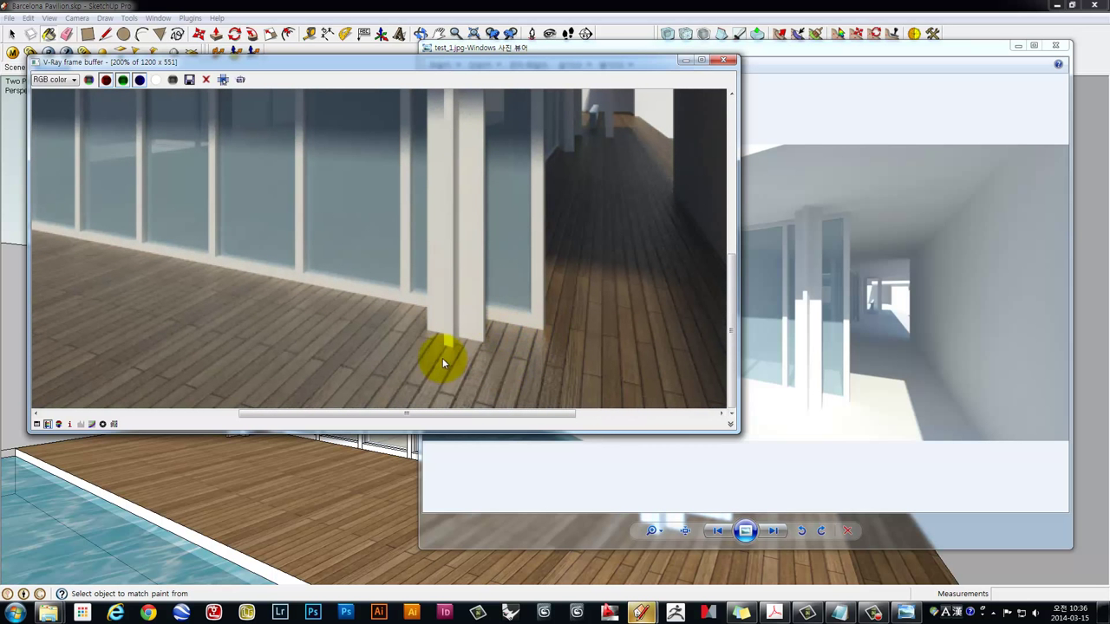
mouse_move(331, 333)
middle_mouse_down()
mouse_move(389, 292)
mouse_move(285, 371)
middle_mouse_up()
scroll(321, 304, "down", 1)
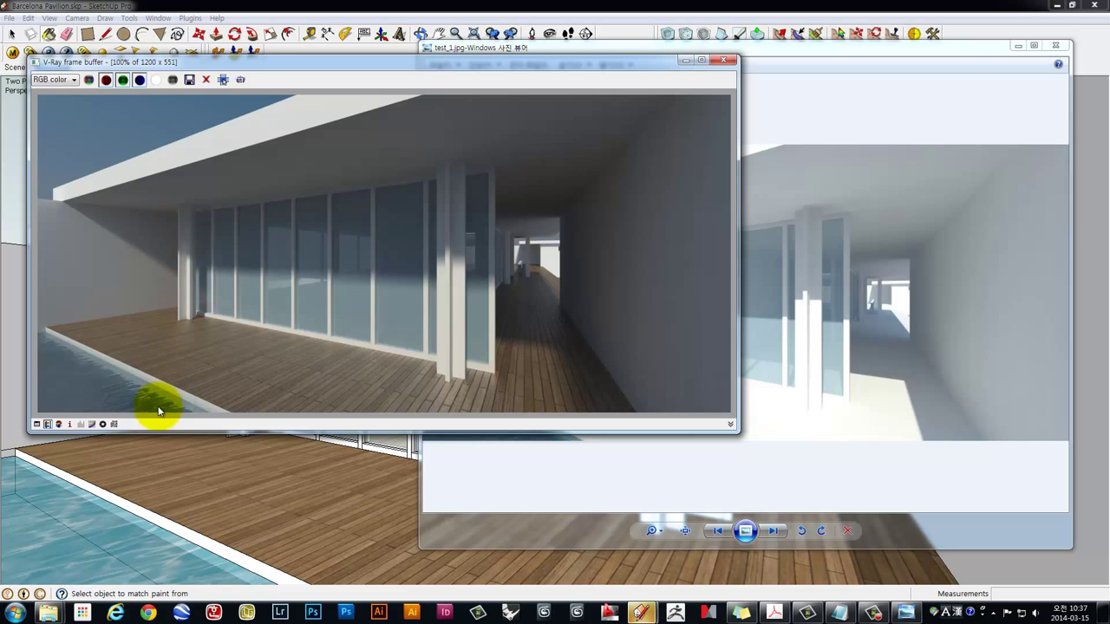
Compare once more with test_1.jpg, then close the photo viewer
left_click(893, 286)
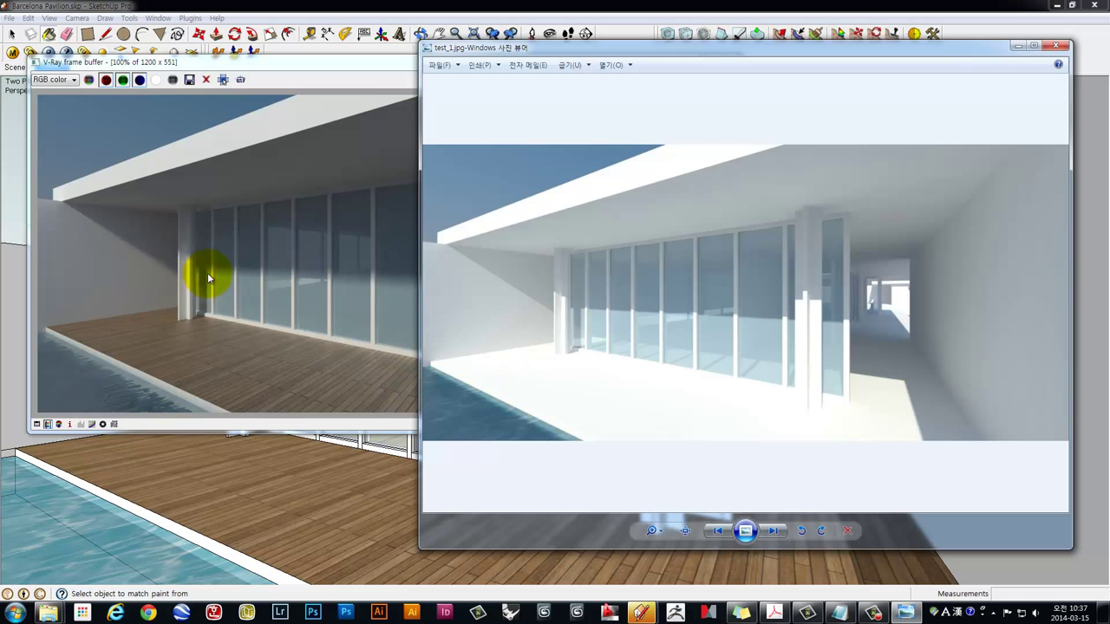
left_click(265, 299)
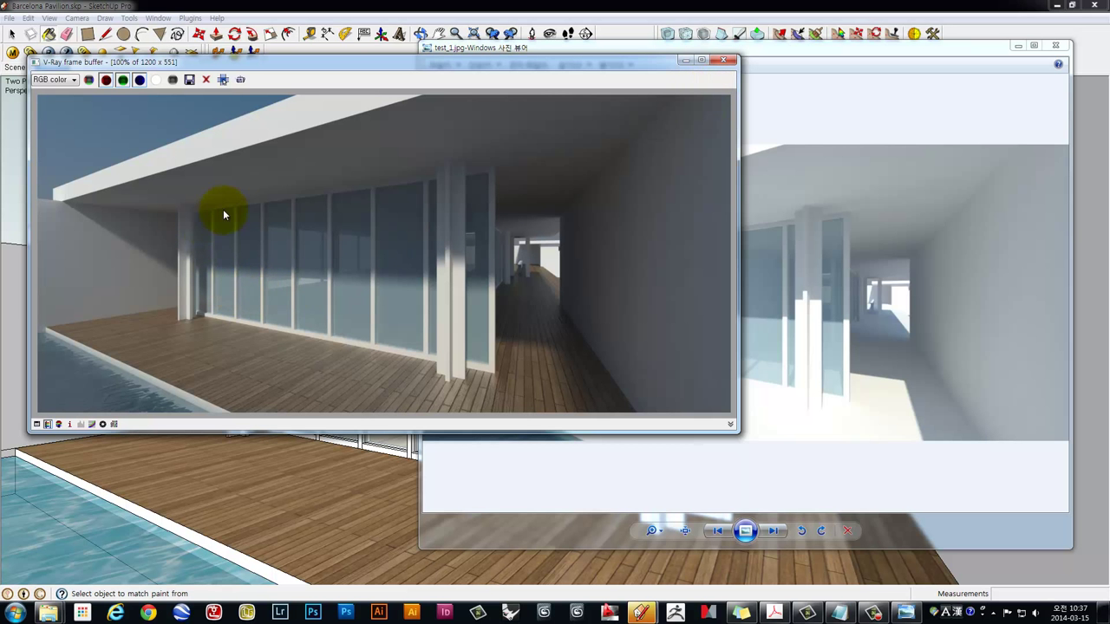
left_click(1056, 49)
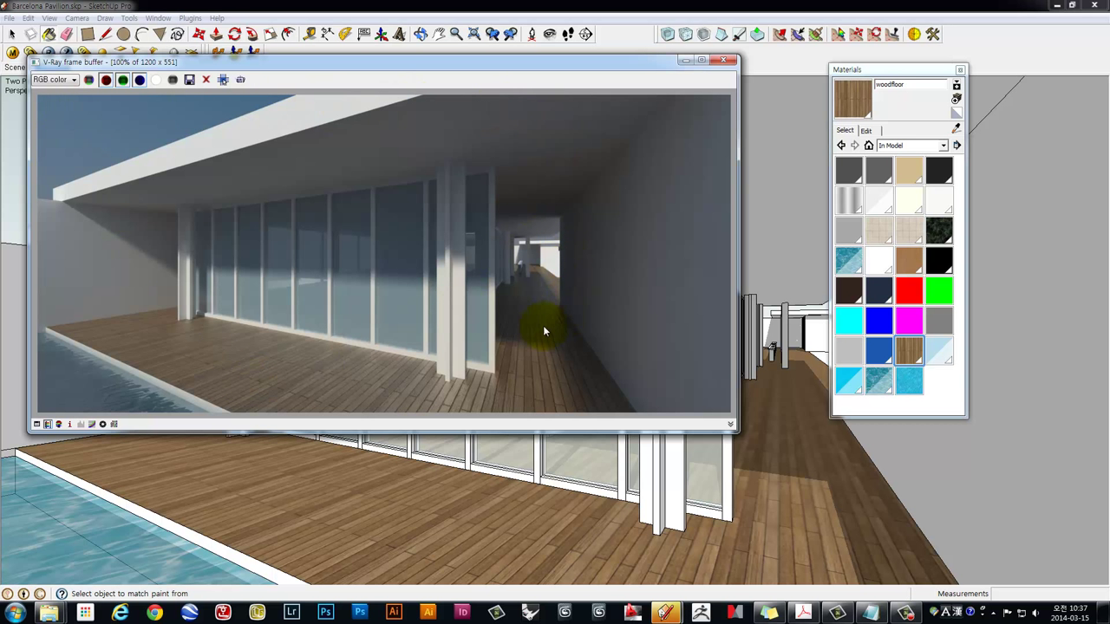
Raise the environment sky's SunLight Intensity from 0.6 to 1.2 in V-Ray Options
left_click_drag(632, 62, 687, 100)
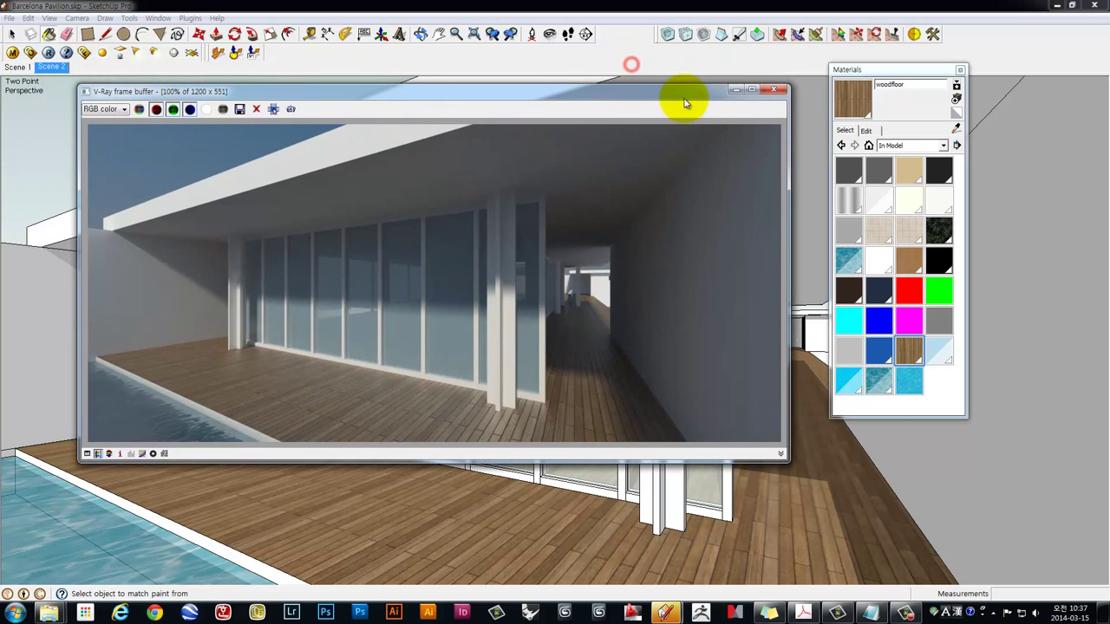
left_click(30, 52)
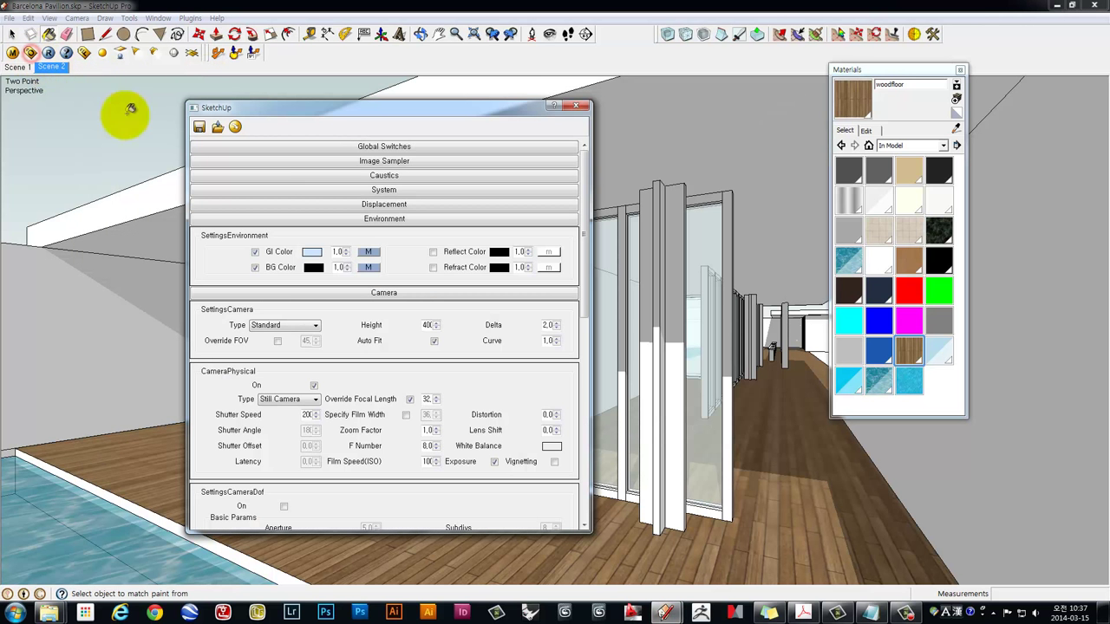
left_click(368, 252)
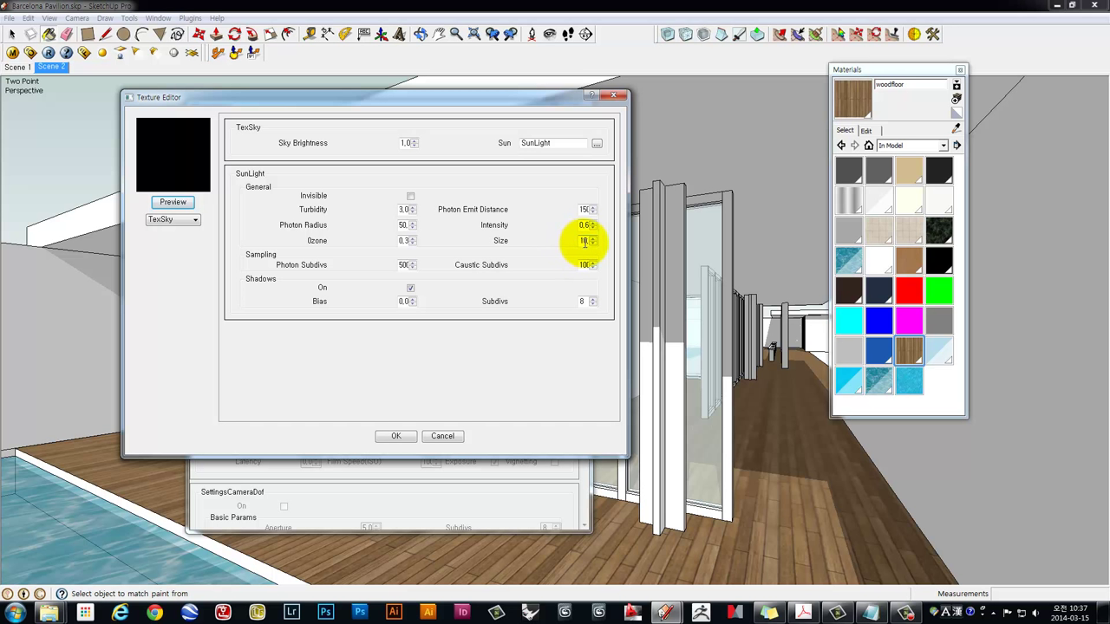
left_click_drag(579, 224, 601, 226)
type("1,2")
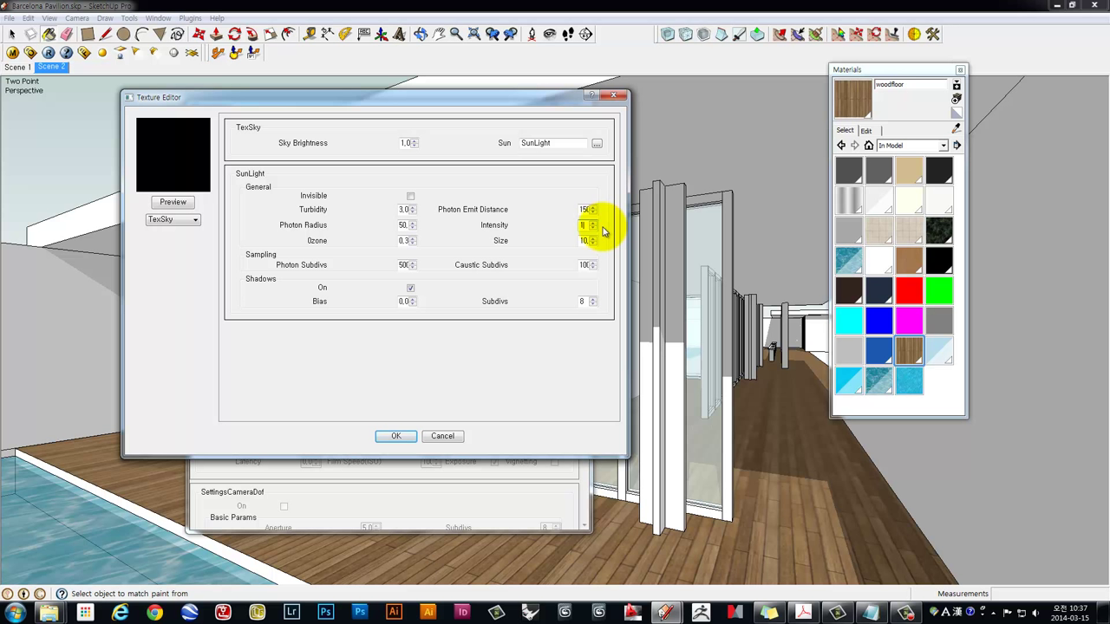
left_click(503, 379)
left_click(410, 437)
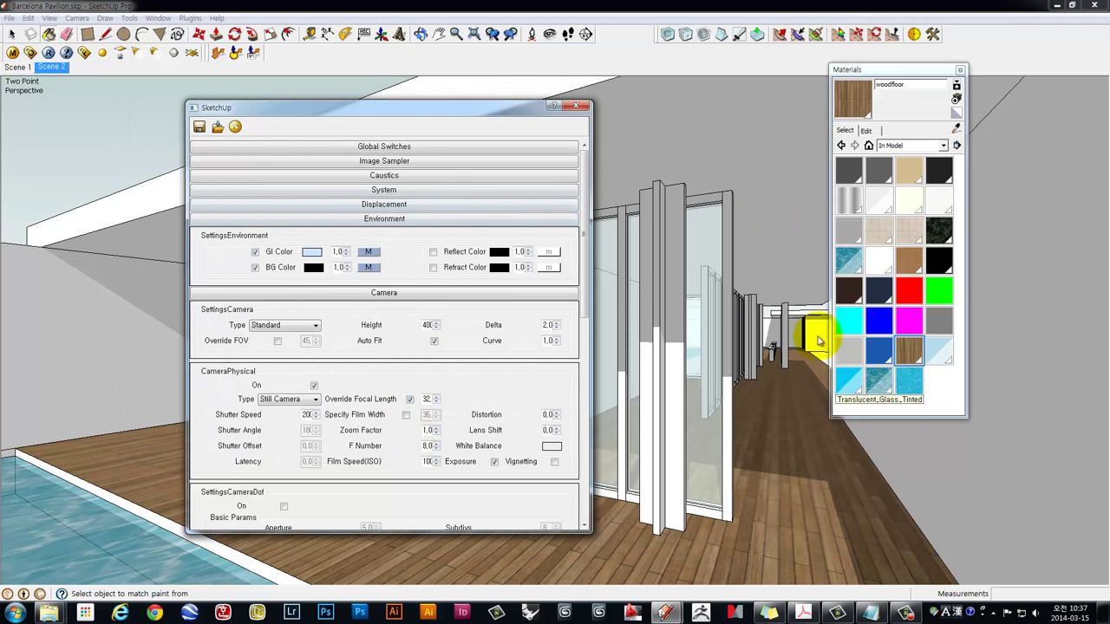
Move the options dialog aside and sample the glass pane's material with the eyedropper
left_click_drag(478, 110, 787, 119)
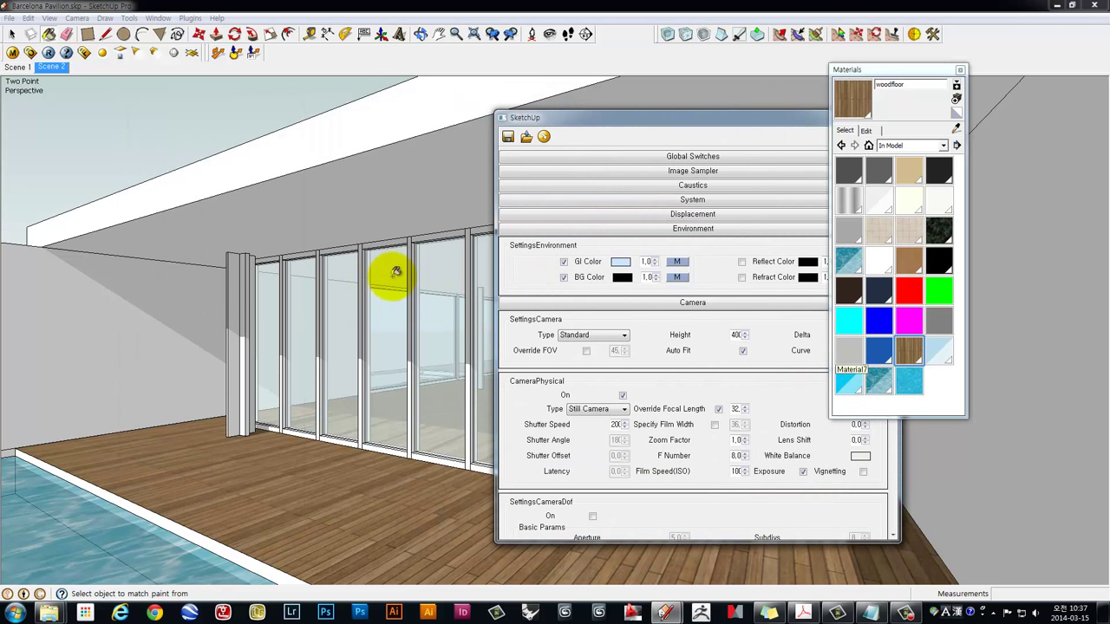
left_click(12, 34)
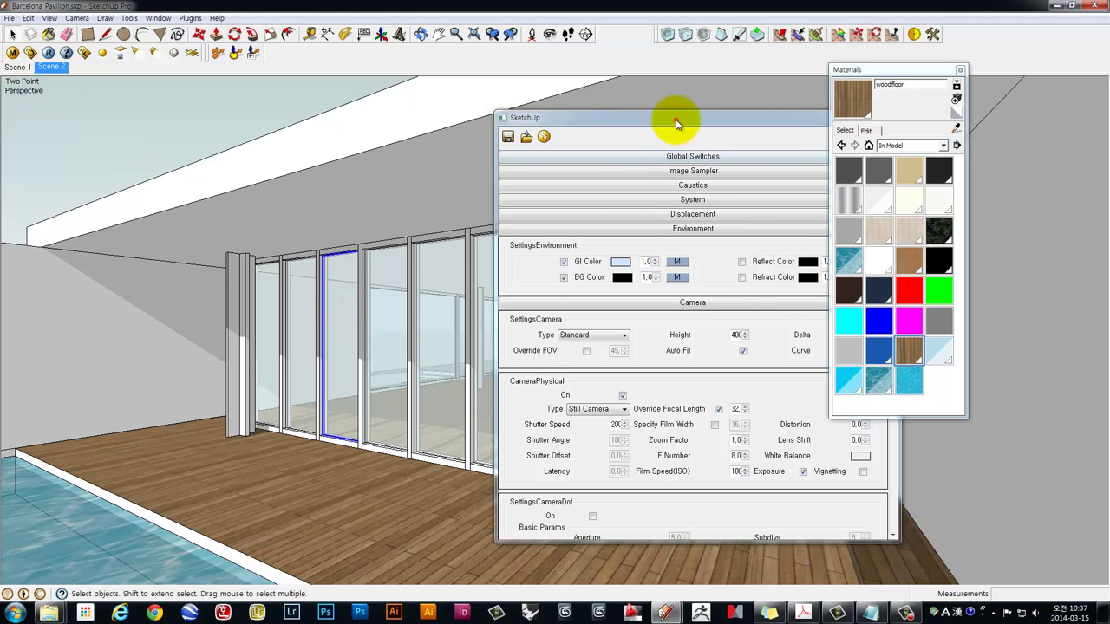
left_click_drag(676, 119, 360, 117)
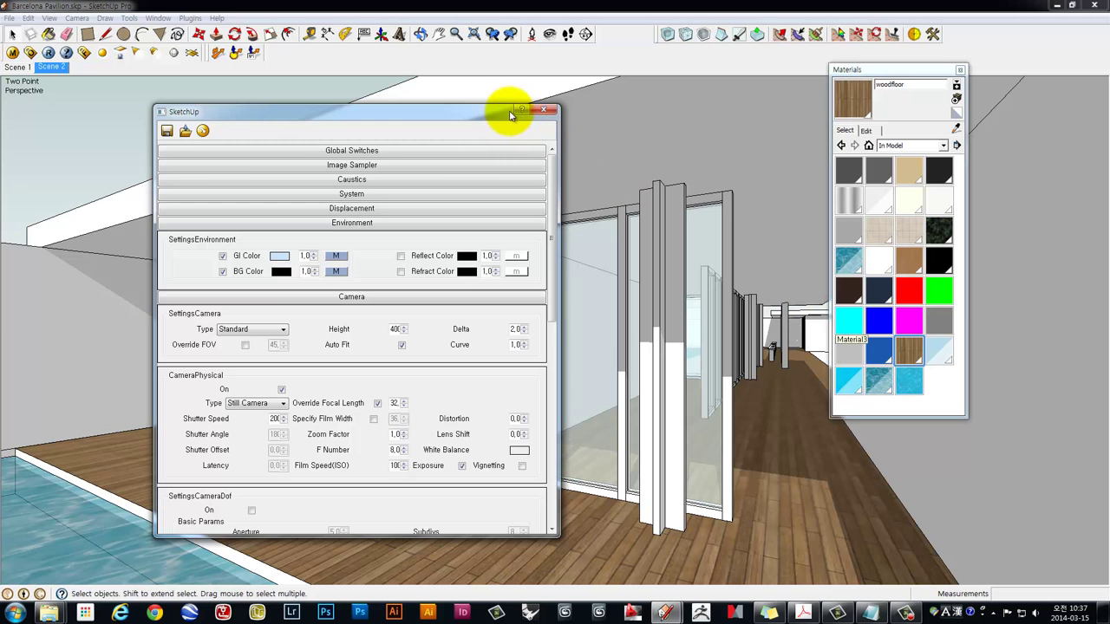
left_click_drag(508, 112, 324, 103)
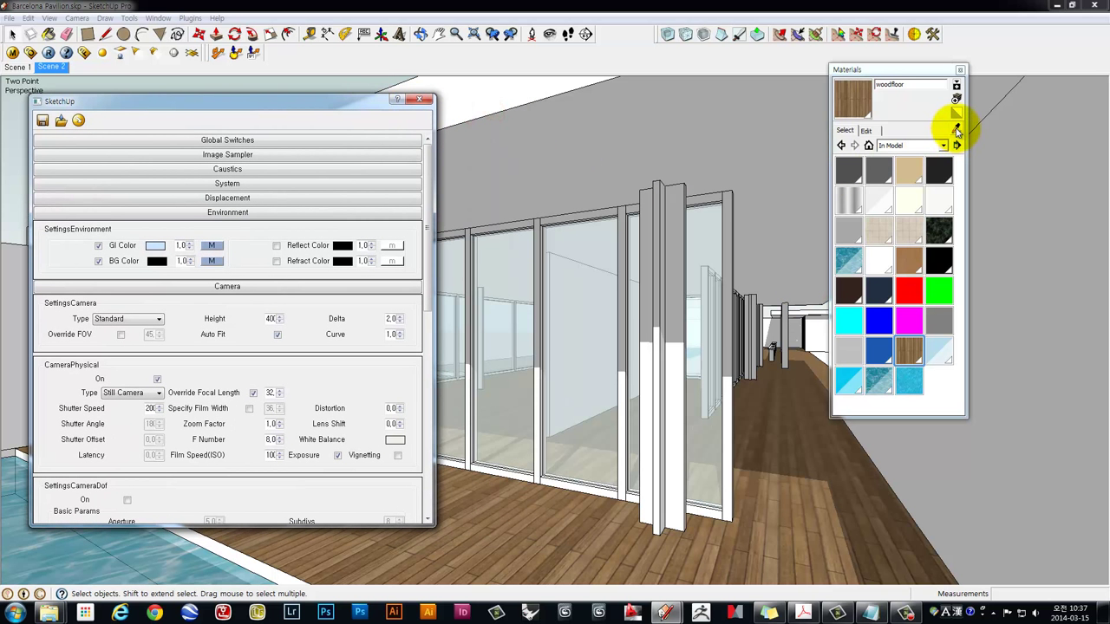
left_click(958, 130)
Sample the glass, close V-Ray Options, and preview Translucent_Glass_Blue in the Material Editor
left_click(501, 319)
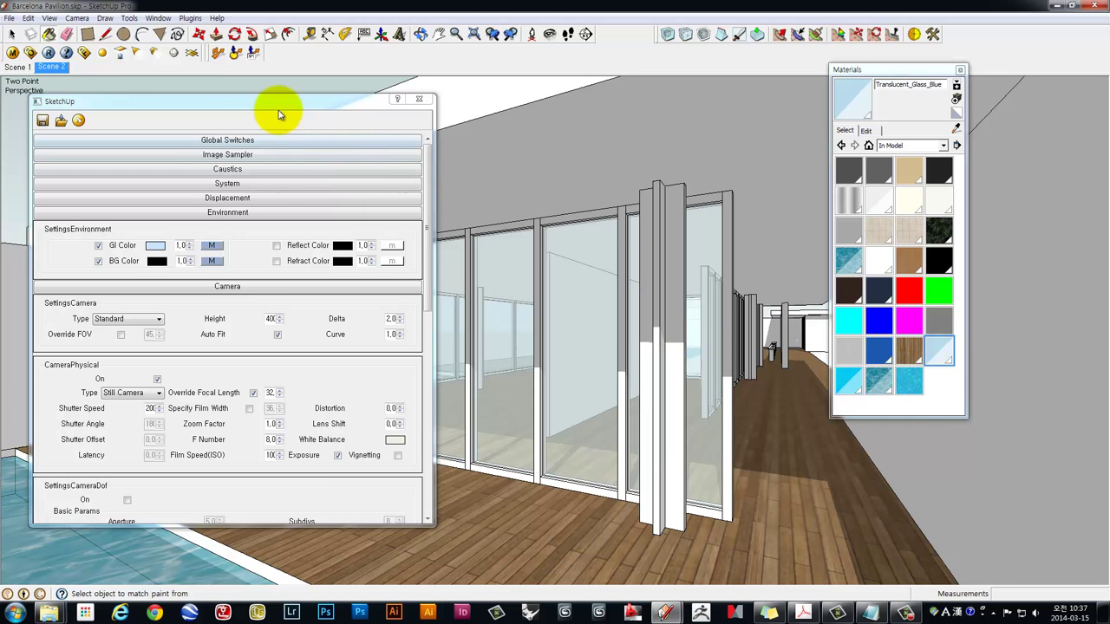
left_click(419, 99)
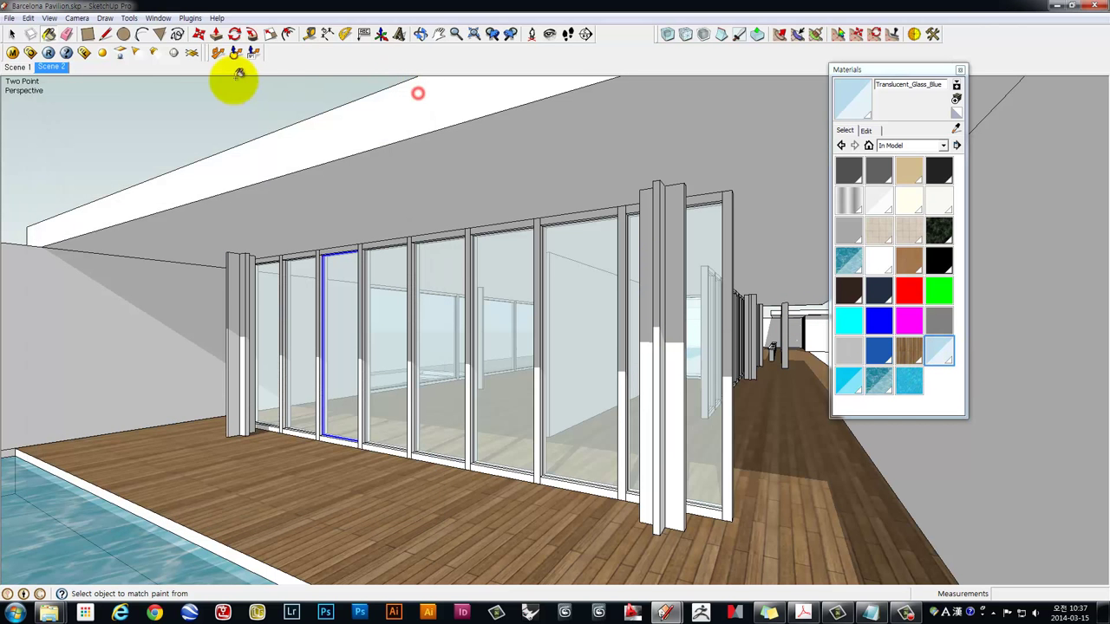
left_click(13, 52)
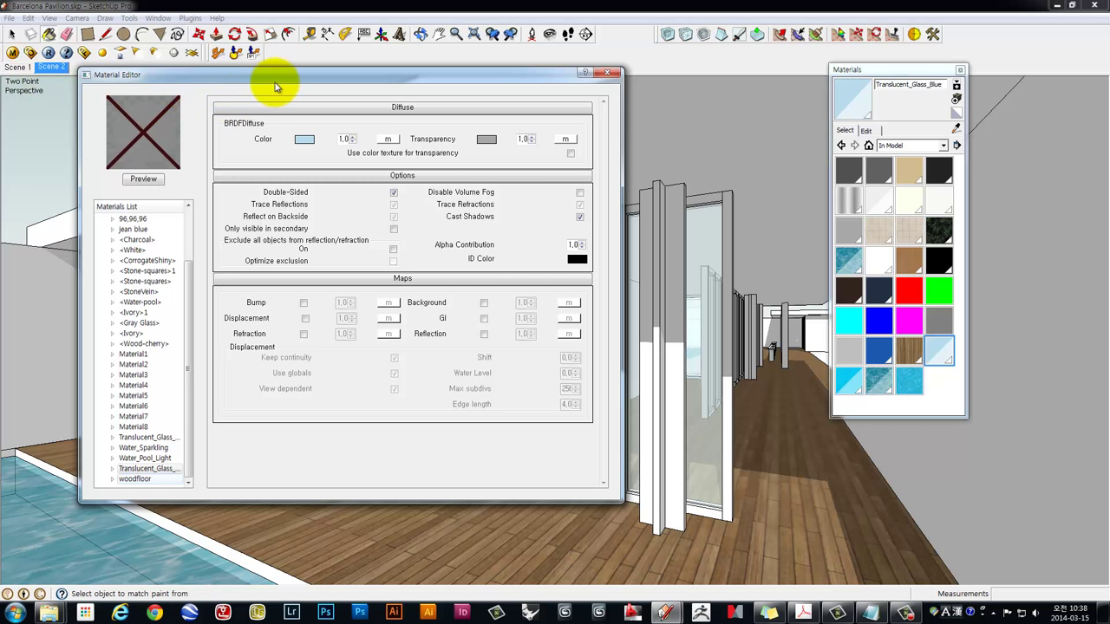
left_click_drag(288, 83, 315, 80)
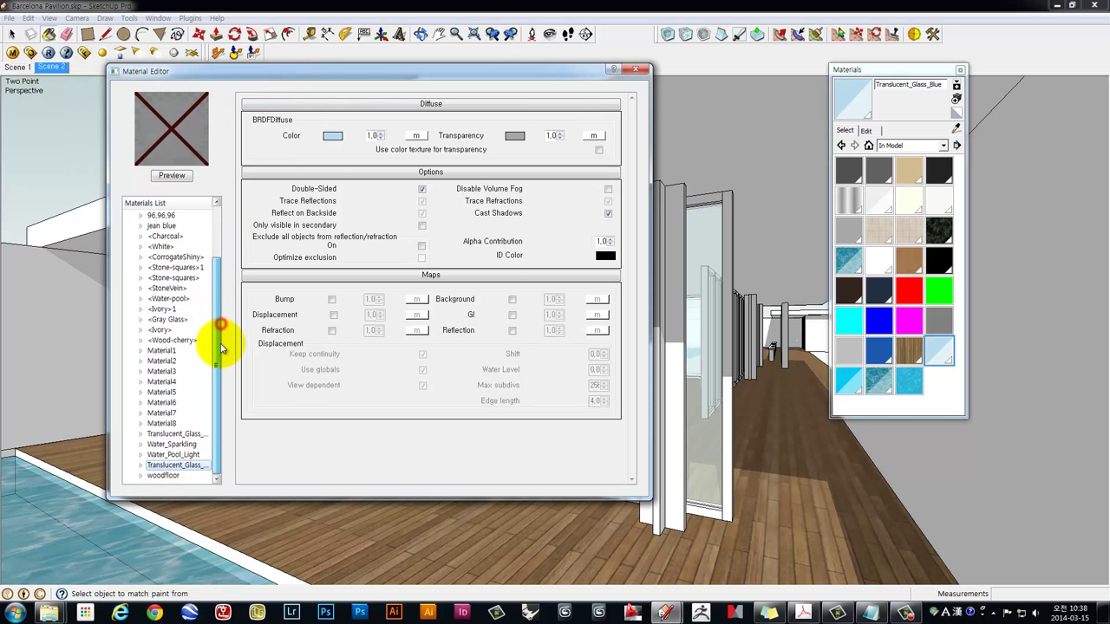
left_click(177, 466)
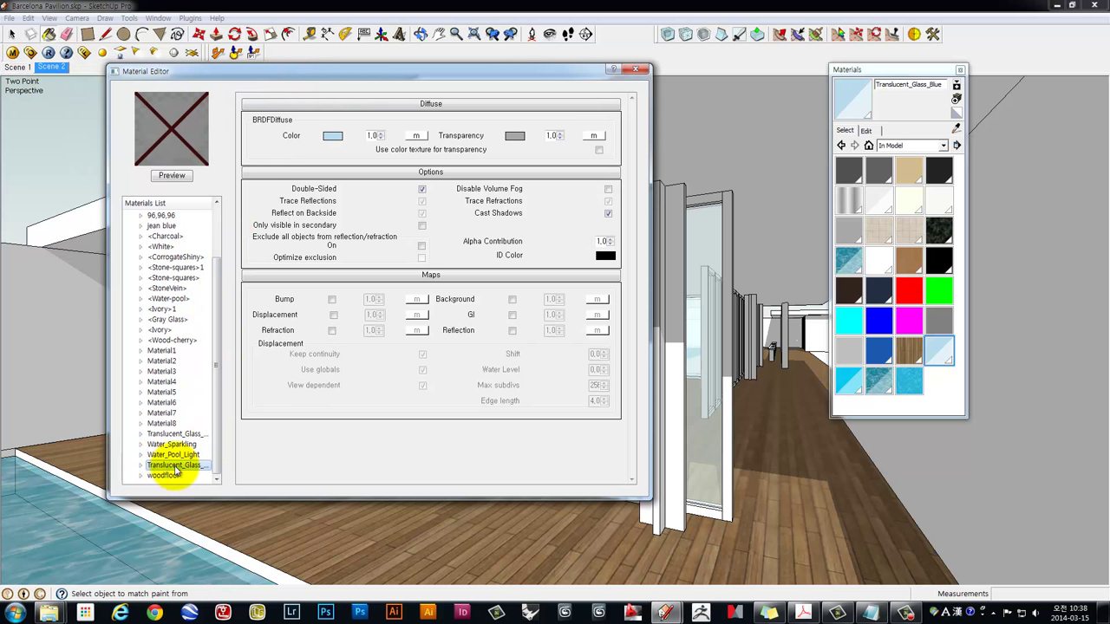
left_click(173, 177)
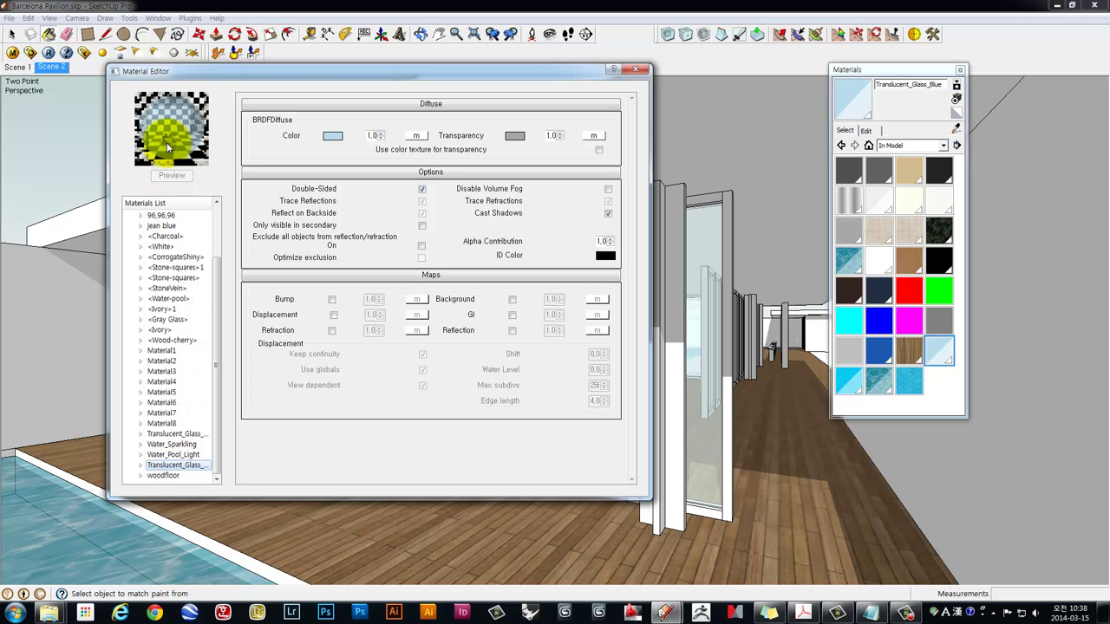
right_click(168, 468)
mouse_move(243, 474)
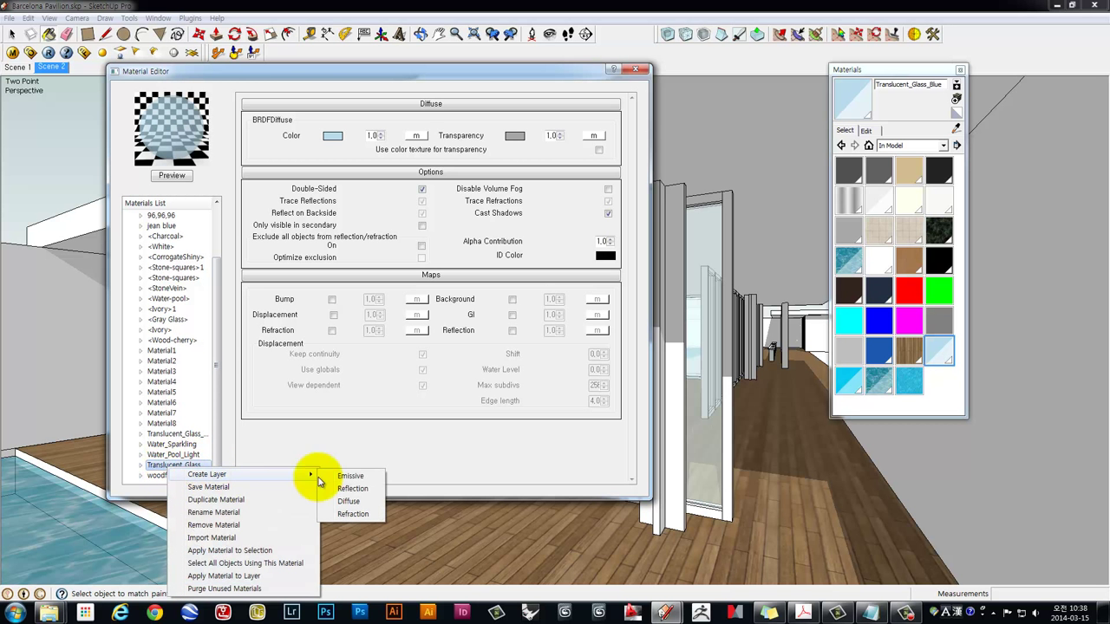
Add a reflection layer with RGB 61,61,61 reflection colour to the blue glass and re-render the preview
left_click(362, 491)
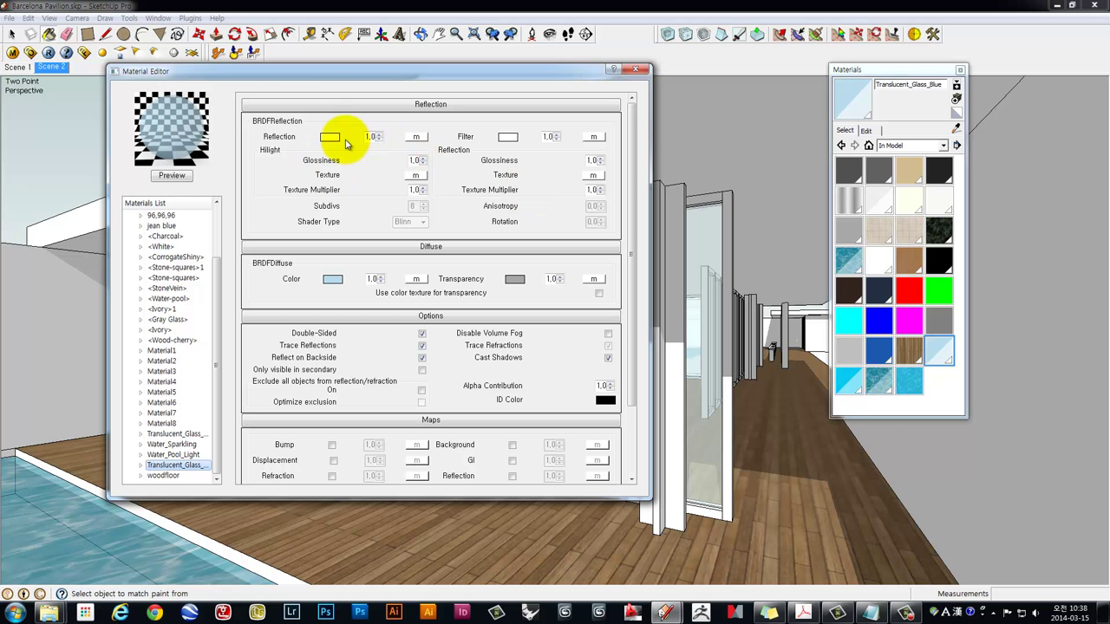
left_click(326, 139)
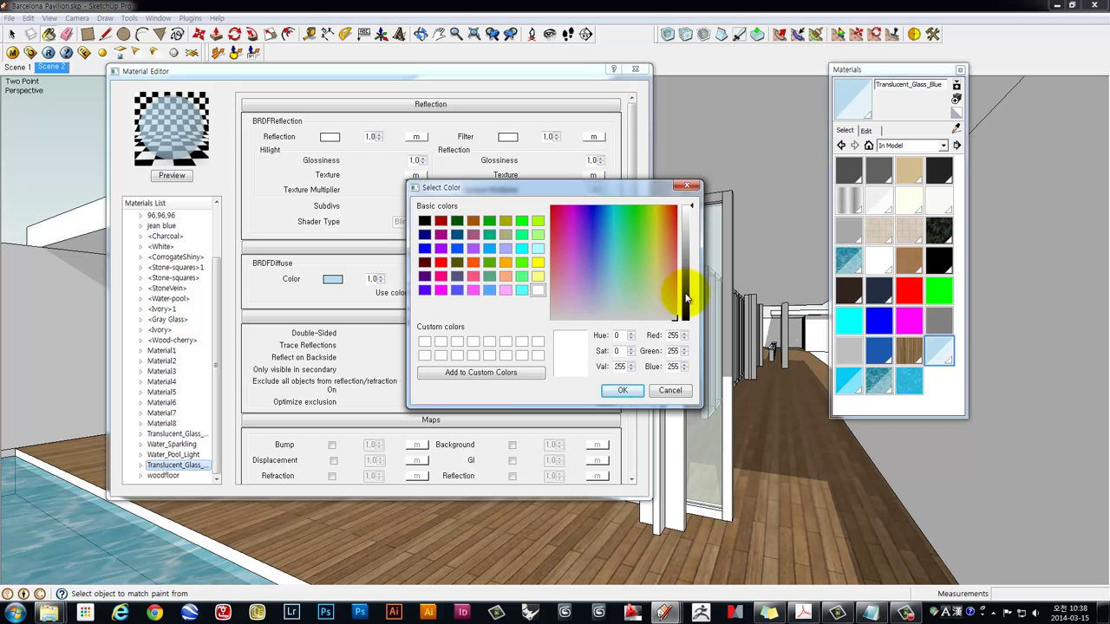
left_click(686, 298)
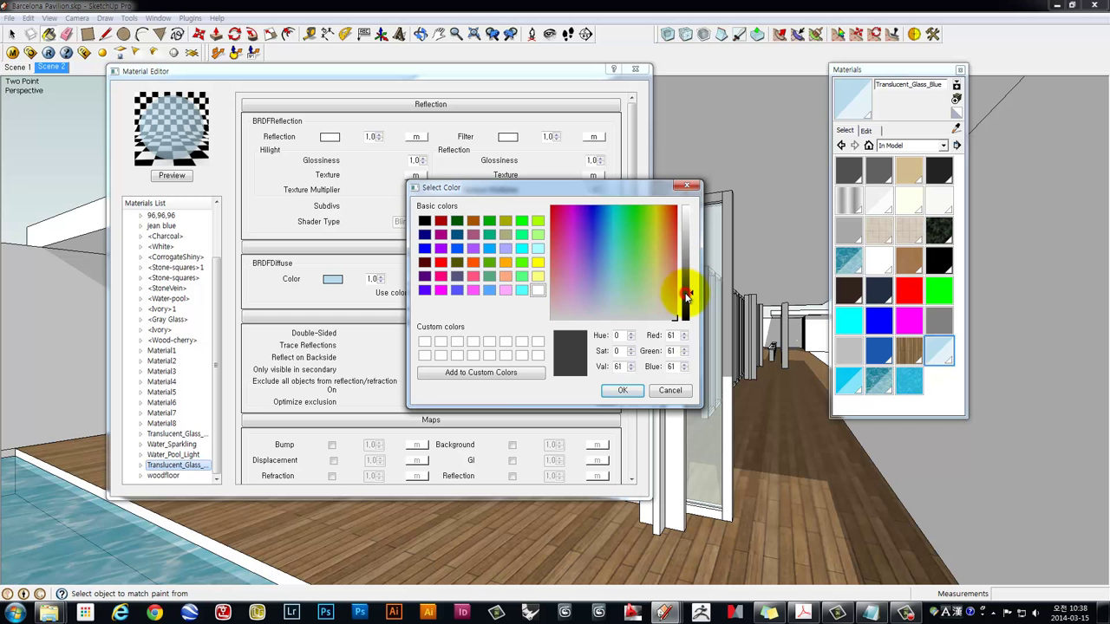
left_click(620, 391)
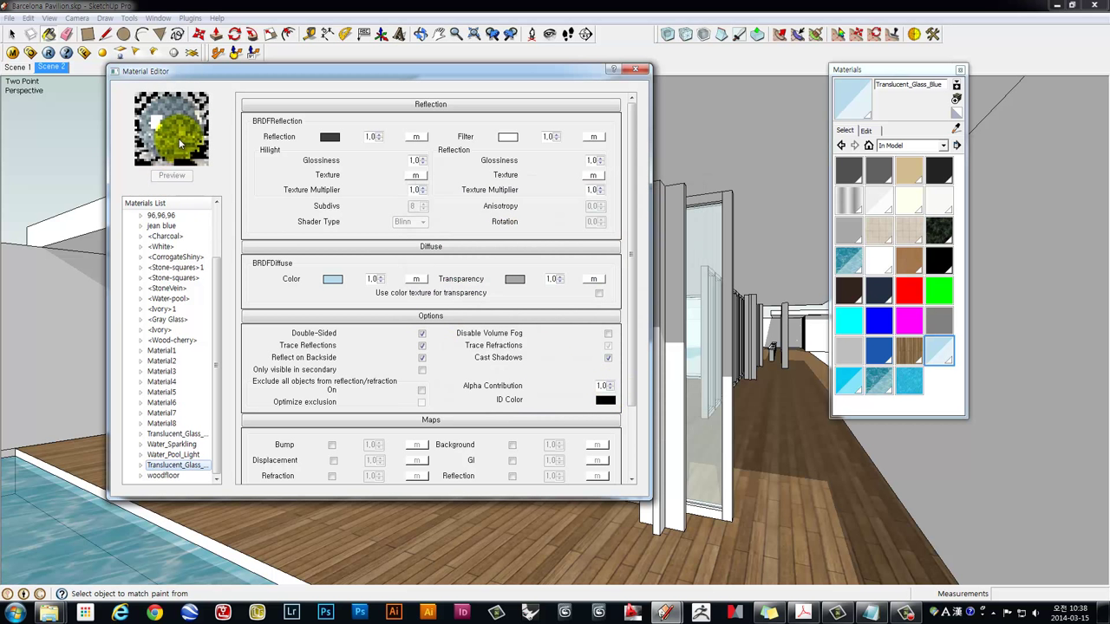
left_click(202, 119)
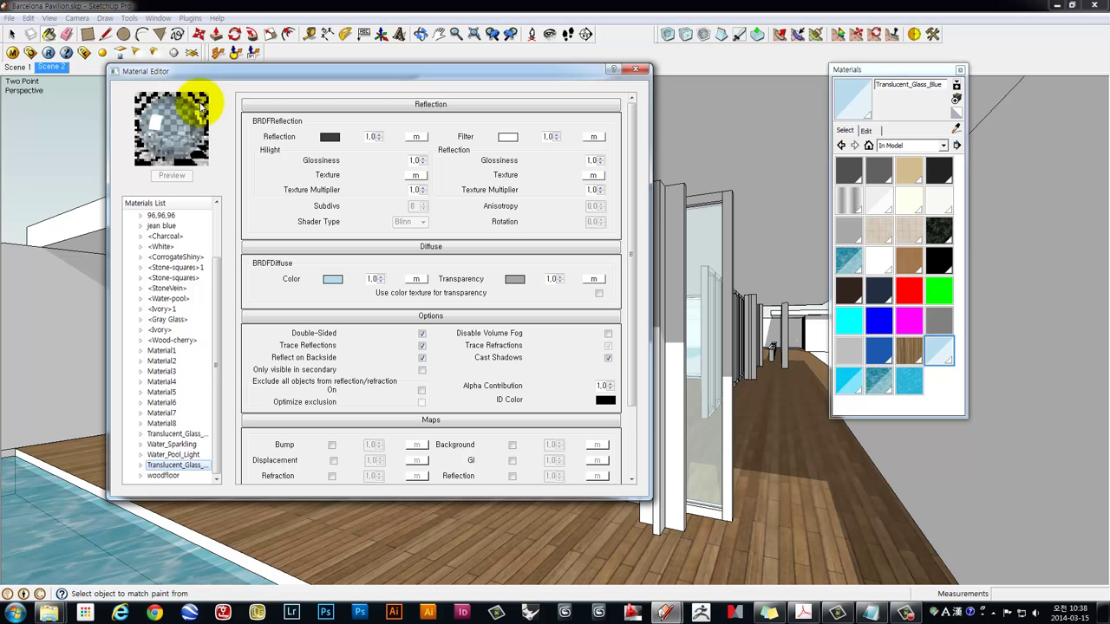
left_click(172, 160)
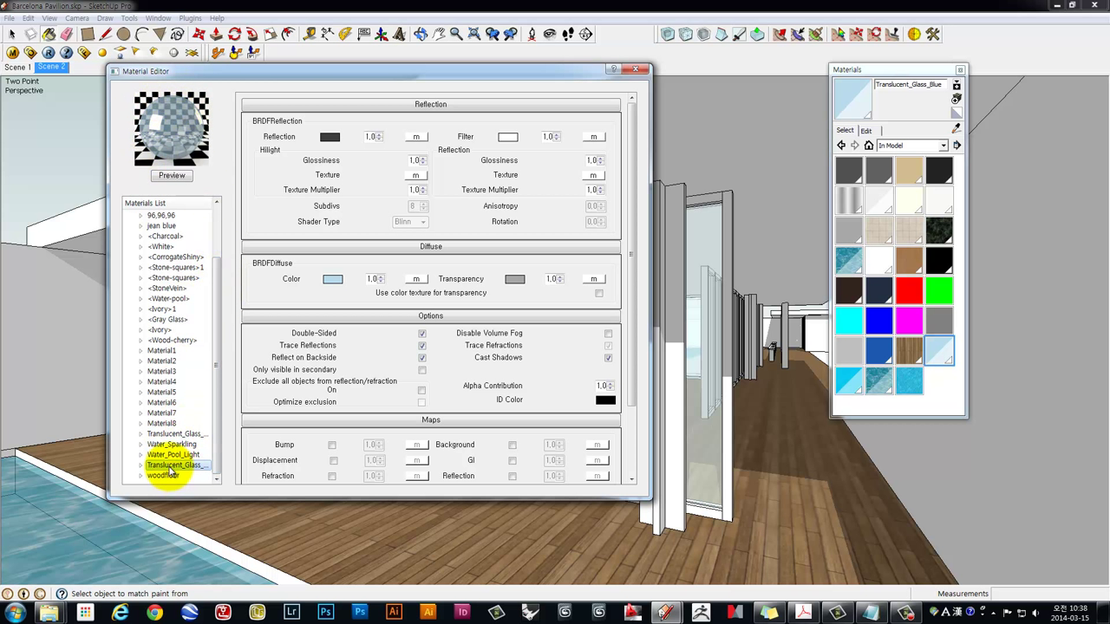
Add a refraction layer (IOR 1.5) to Translucent_Glass_Blue and re-render its preview
right_click(170, 468)
mouse_move(209, 474)
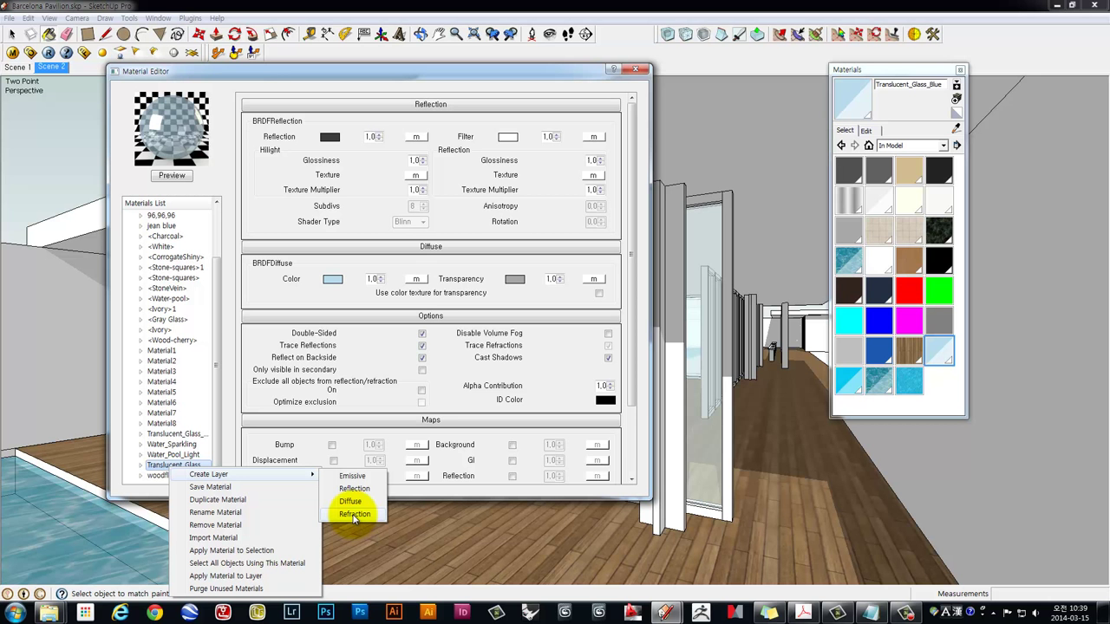
left_click(354, 515)
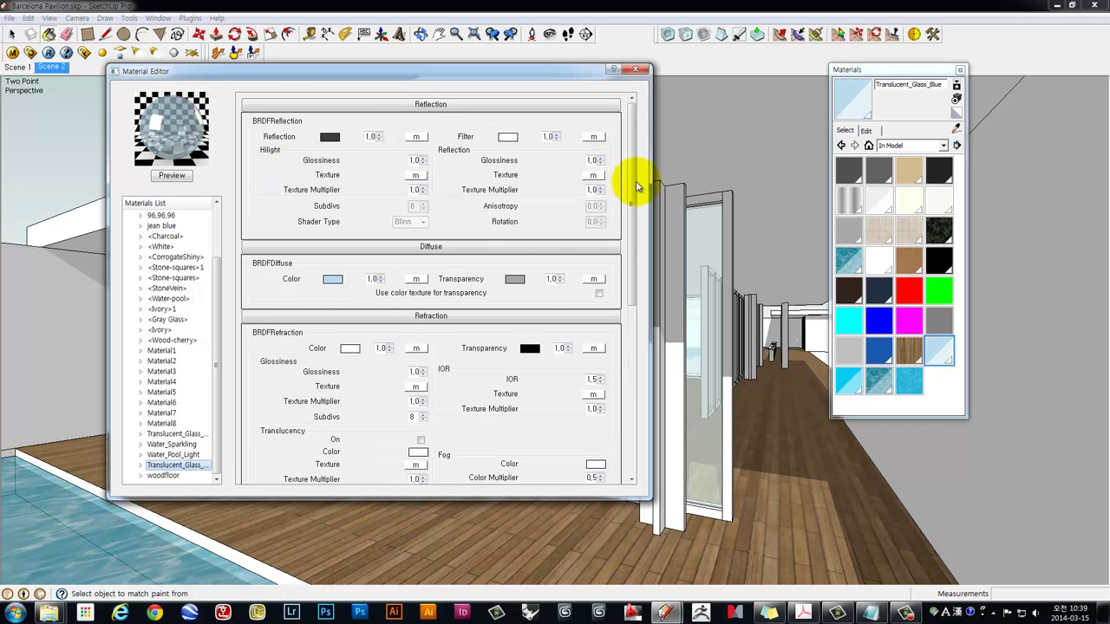
left_click_drag(633, 191, 630, 250)
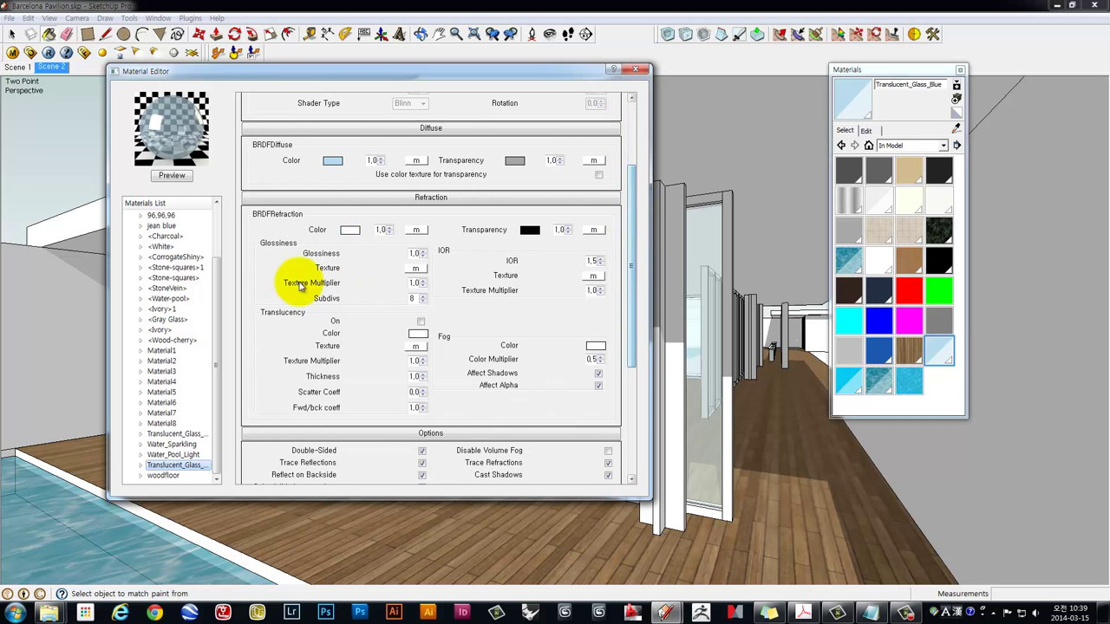
left_click(169, 177)
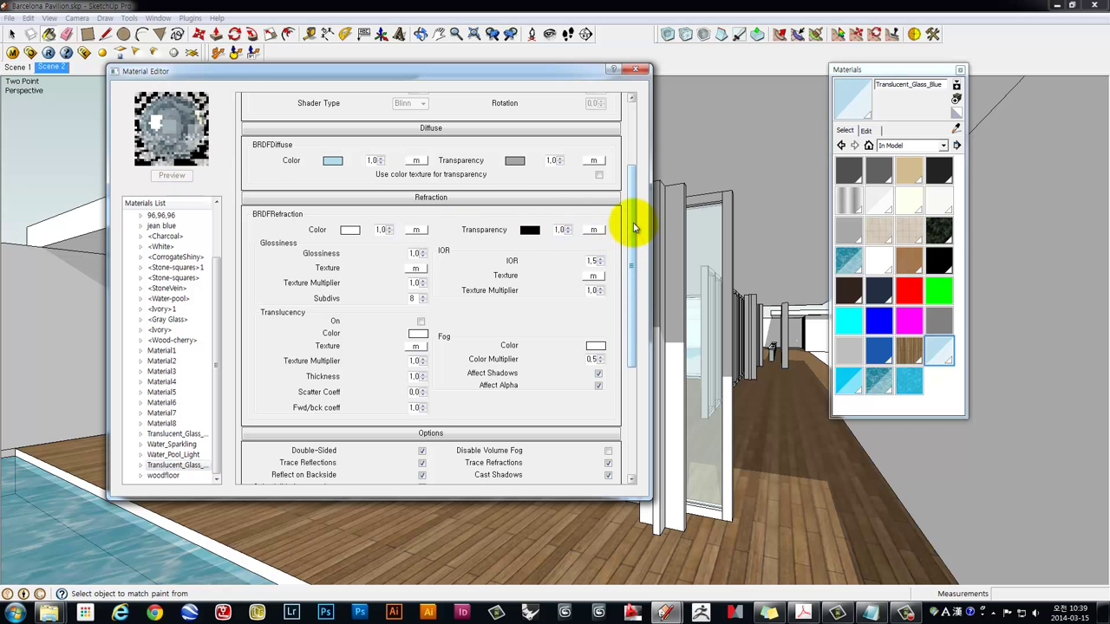
scroll(174, 156, "up", 2)
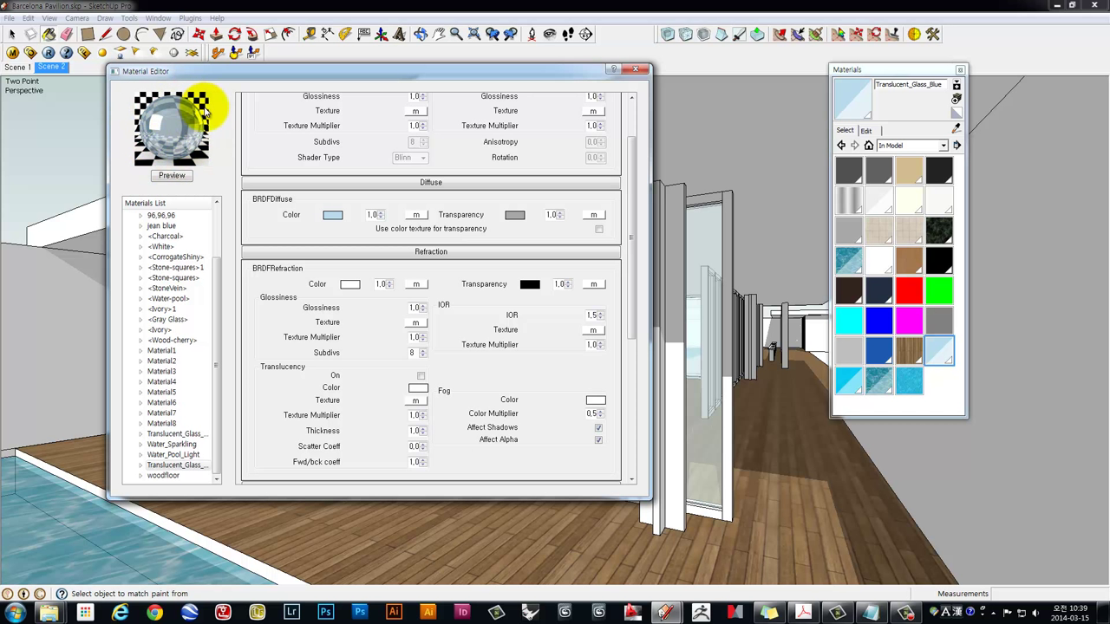
left_click_drag(312, 75, 378, 108)
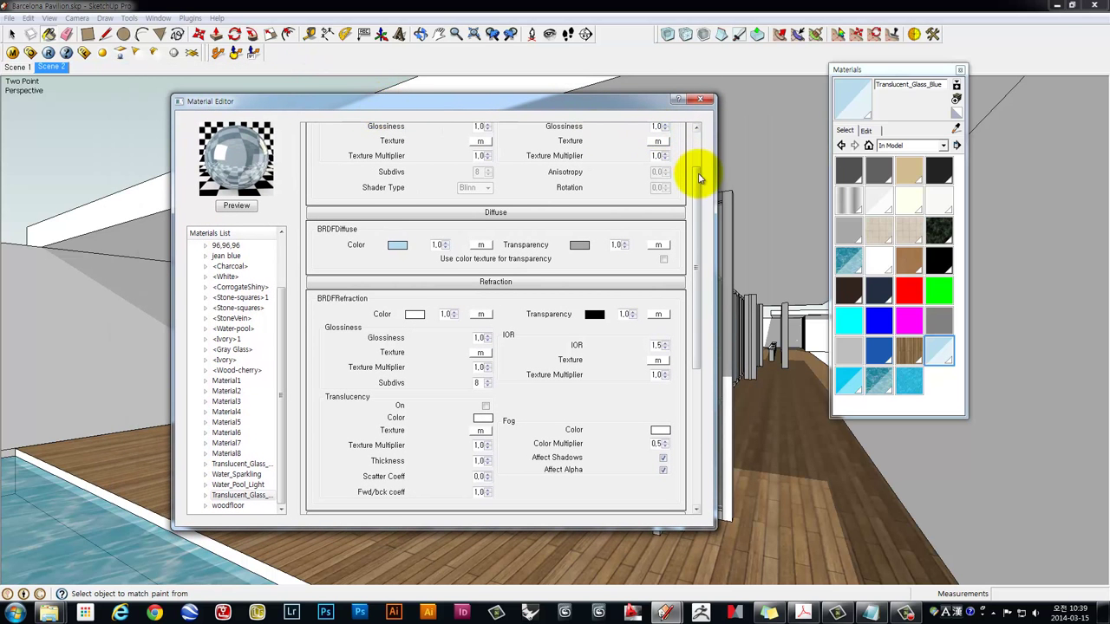
left_click_drag(696, 185, 699, 153)
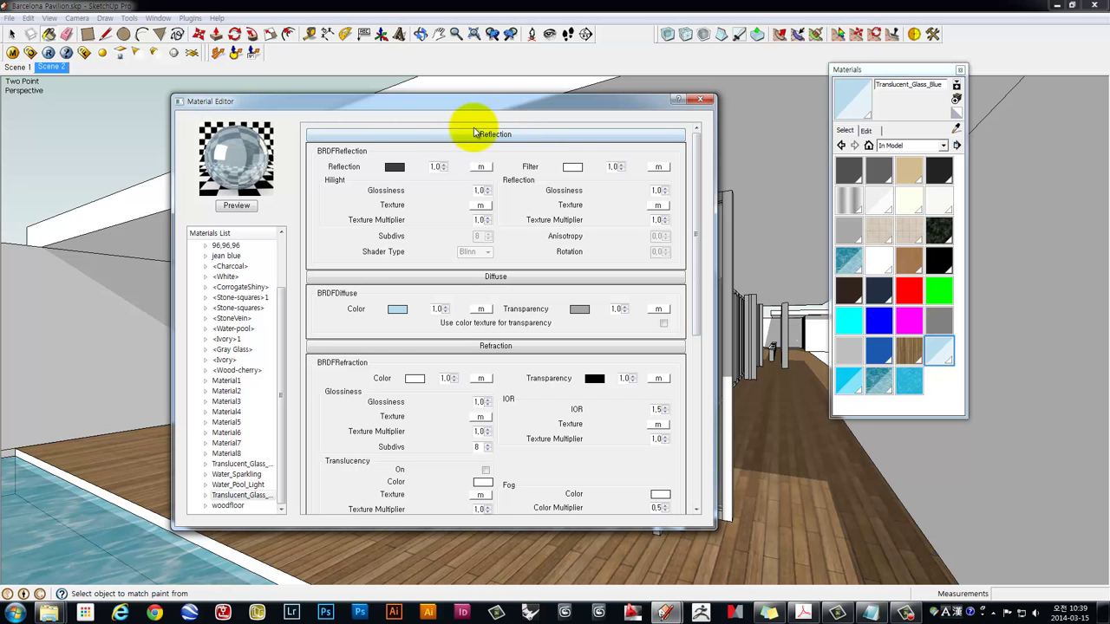
Render the pavilion scene to check the glass, then close the frame buffer
left_click(48, 52)
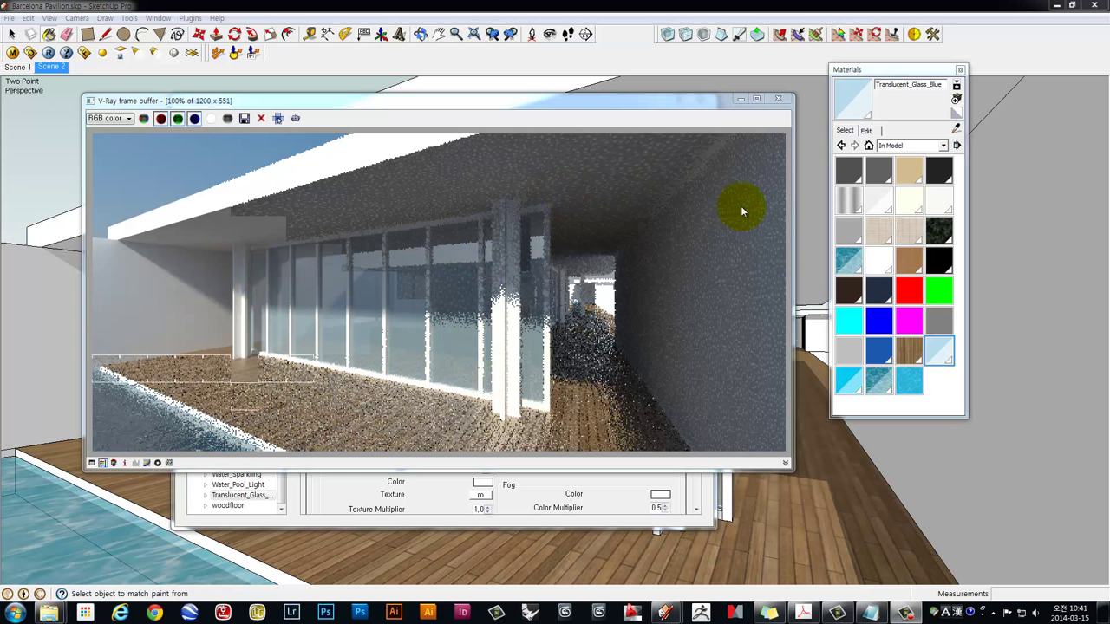
left_click(778, 102)
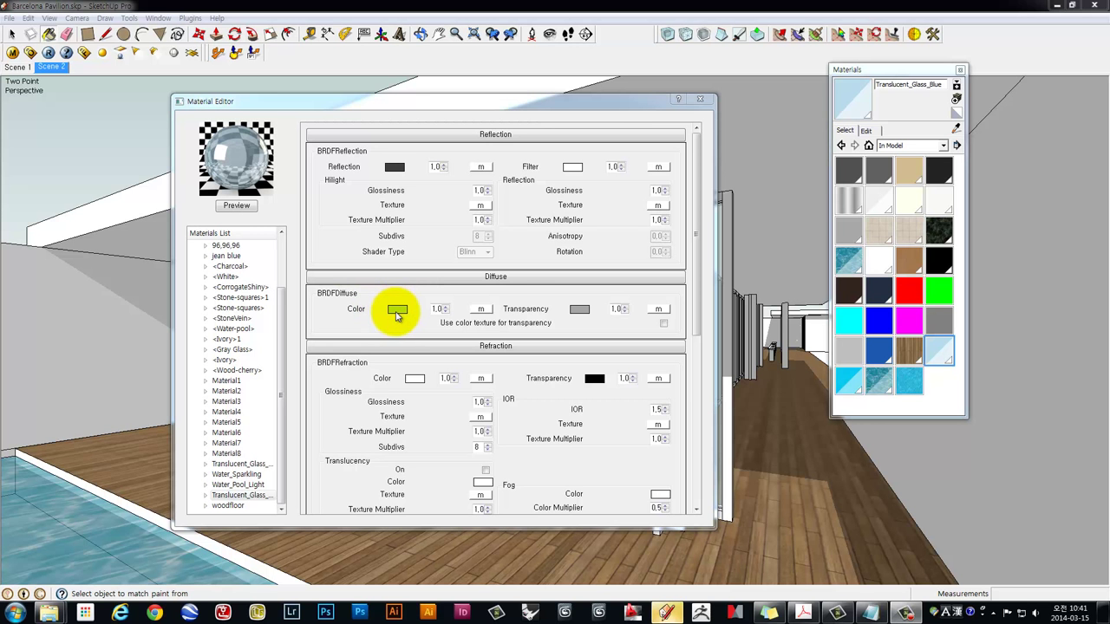
Set the blue glass material's diffuse colour to pure white
left_click(396, 310)
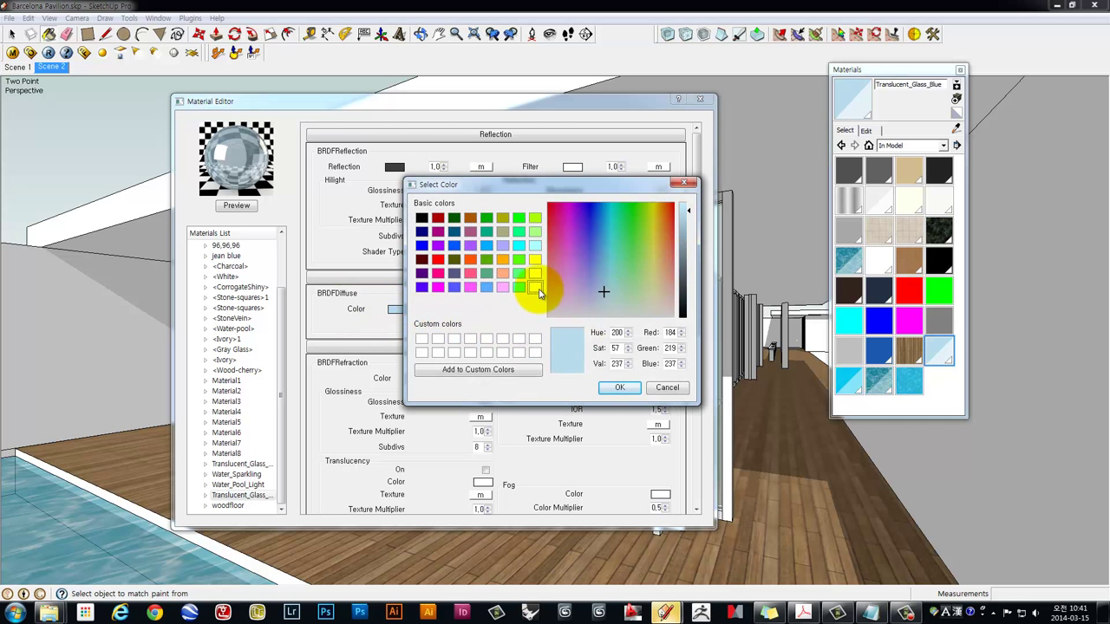
left_click_drag(466, 188, 405, 155)
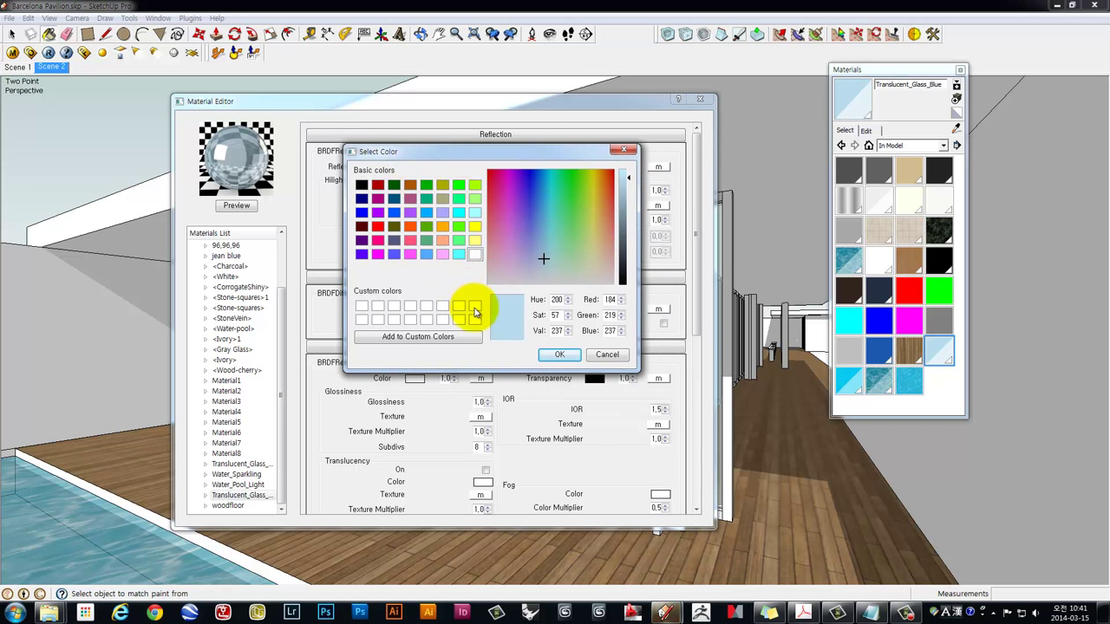
left_click(474, 305)
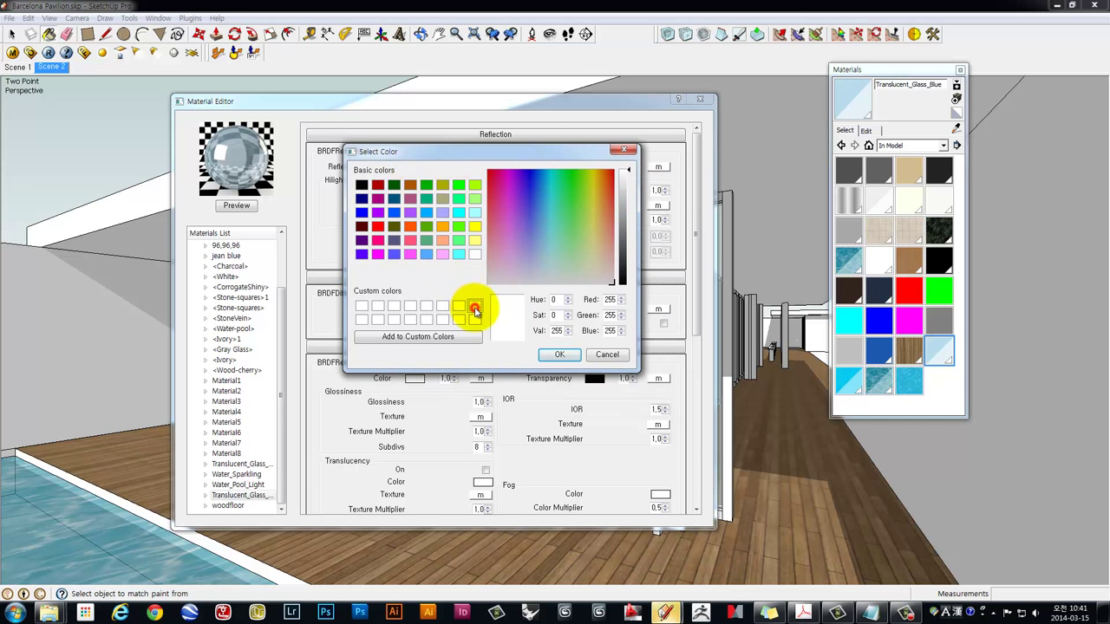
left_click(559, 357)
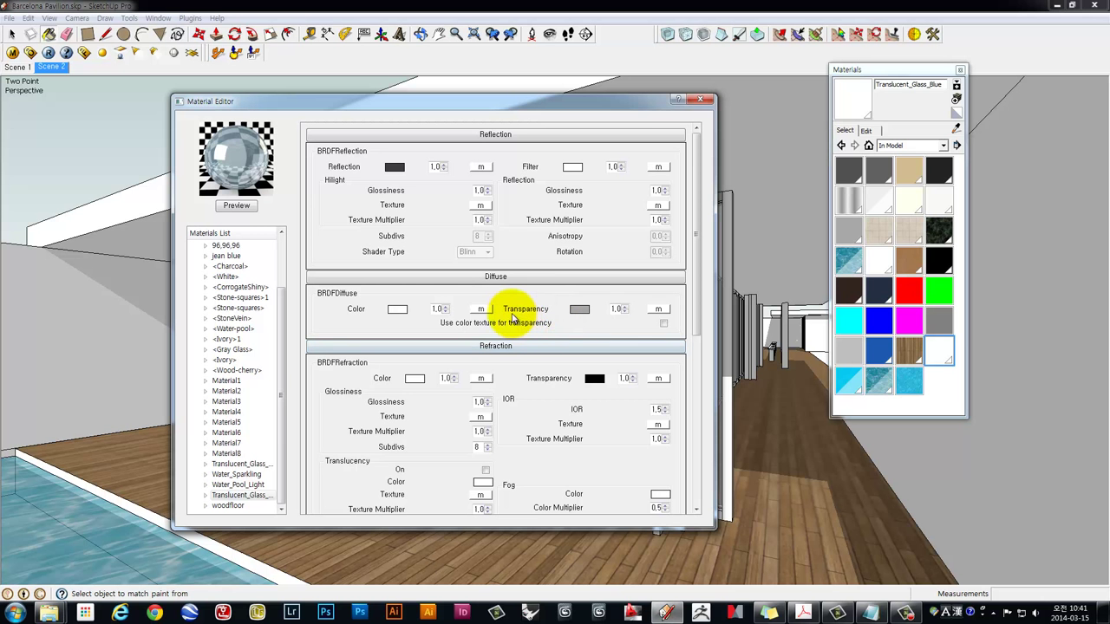
Raise the glass transparency colour to near-white and refresh the preview sphere
left_click(579, 310)
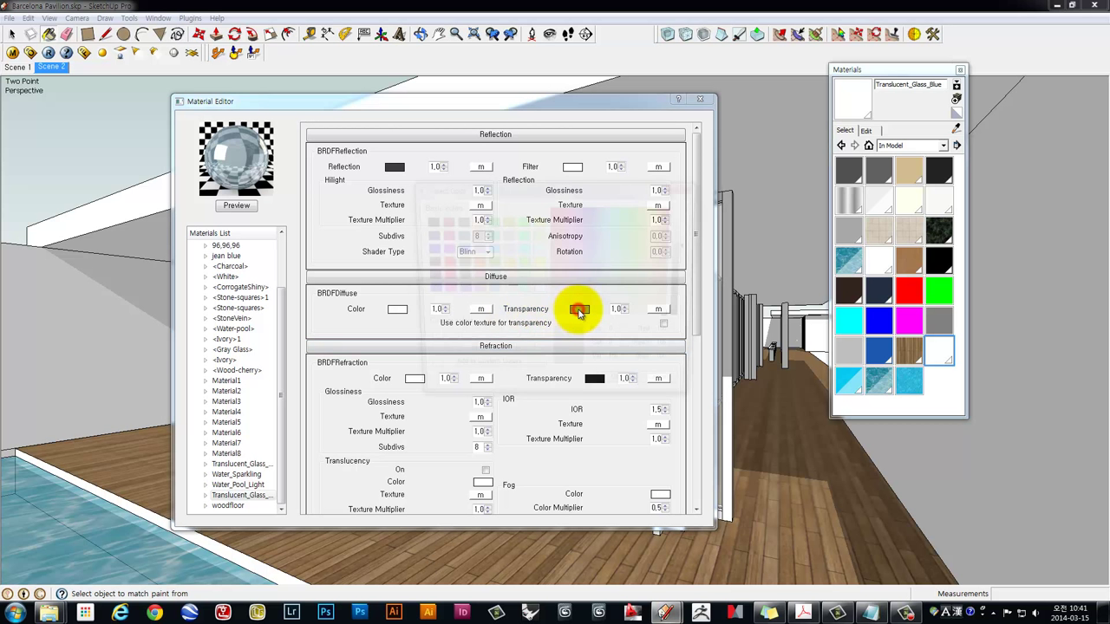
left_click(689, 221)
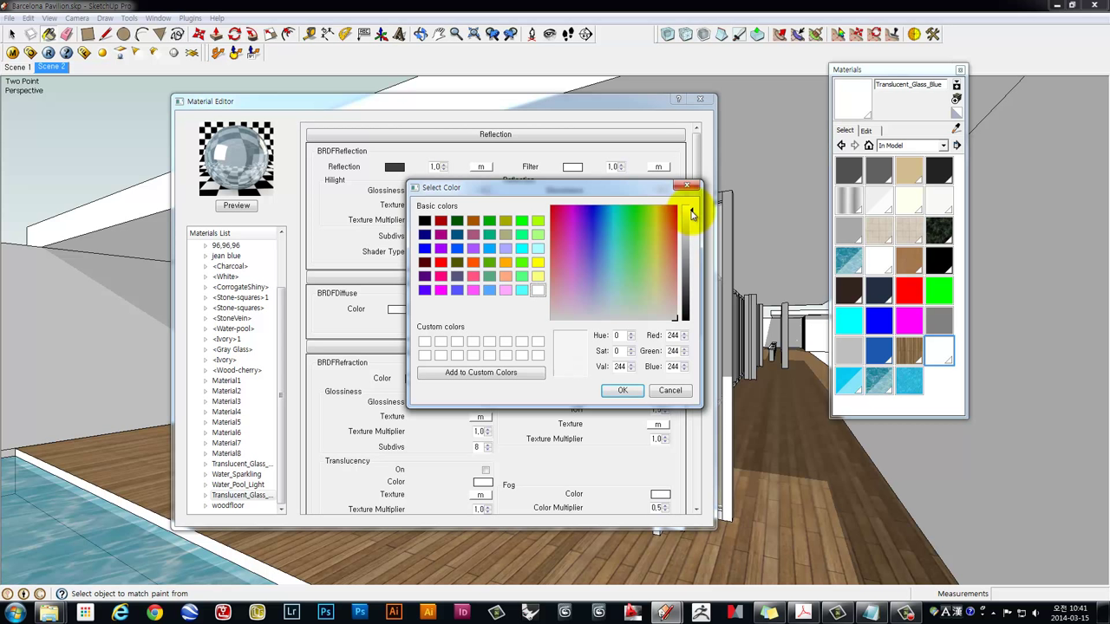
left_click(621, 392)
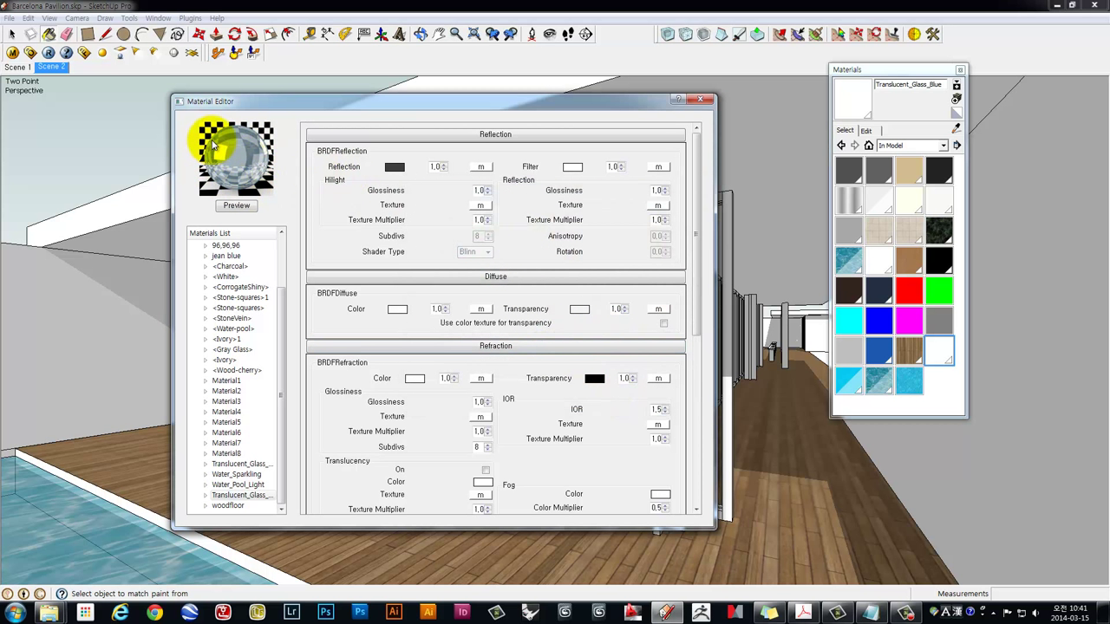
left_click_drag(476, 104, 777, 135)
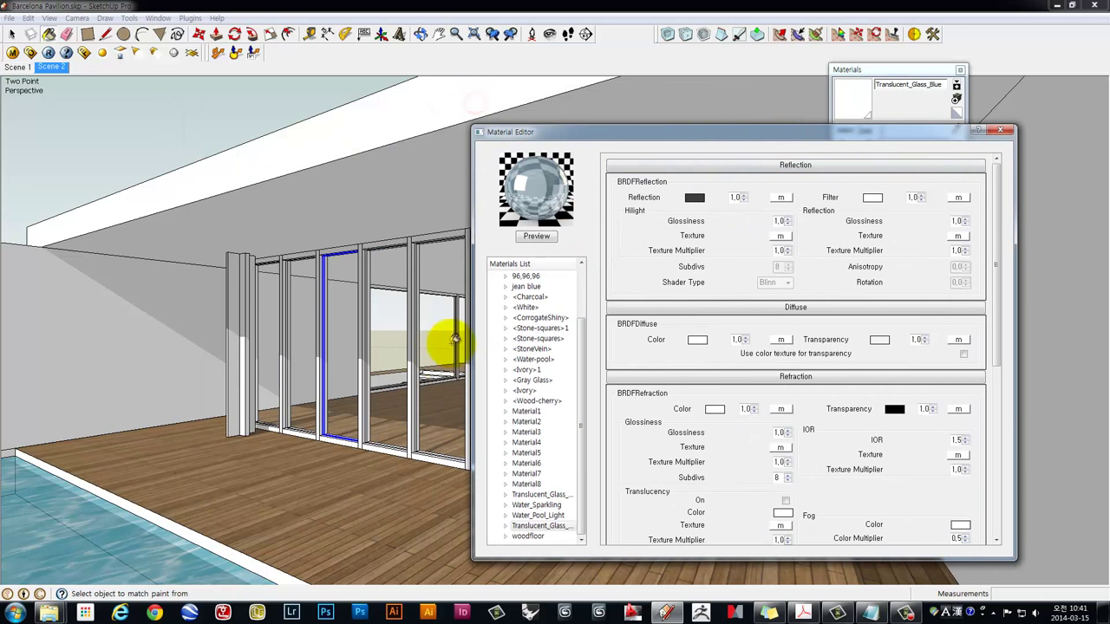
left_click_drag(589, 145, 316, 131)
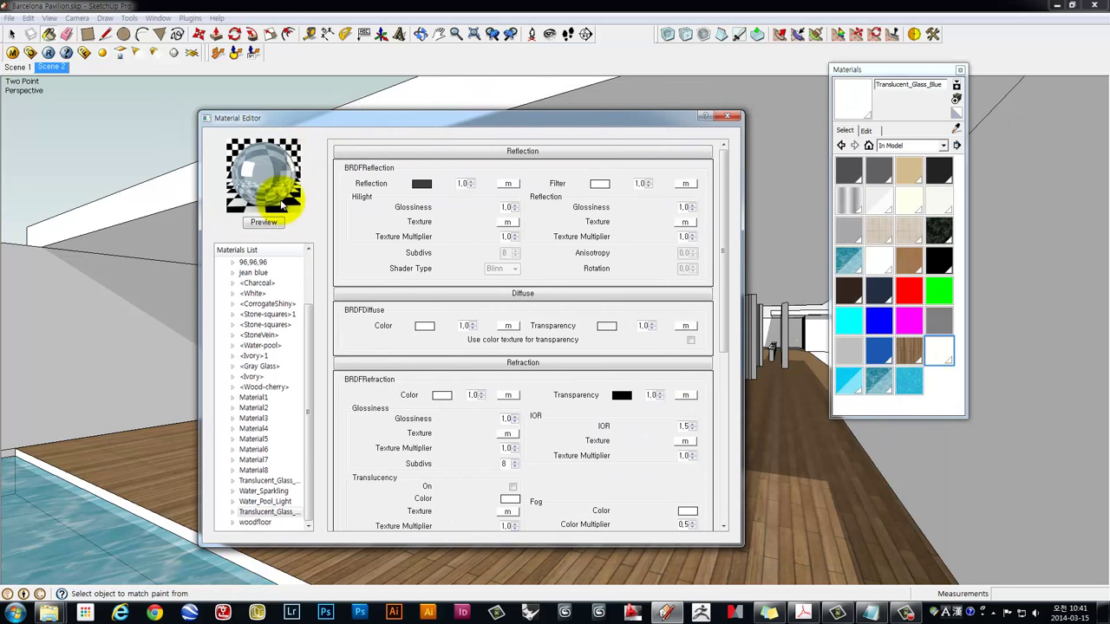
left_click(265, 224)
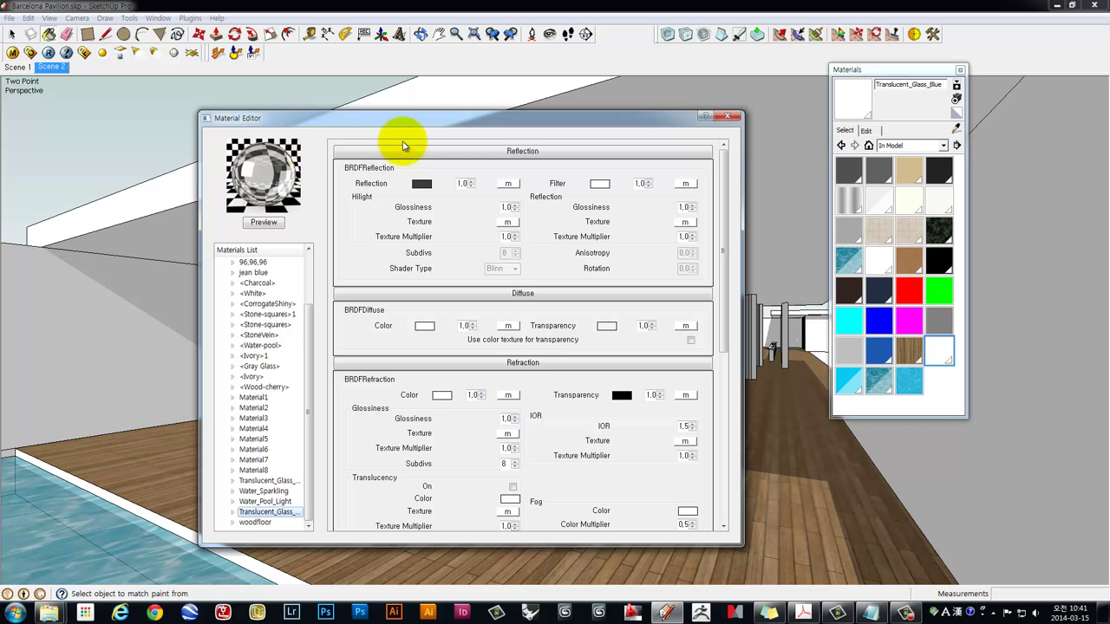
Re-render the pavilion with clear glass and open the frame buffer's JPEG save dialog
left_click_drag(644, 118, 692, 114)
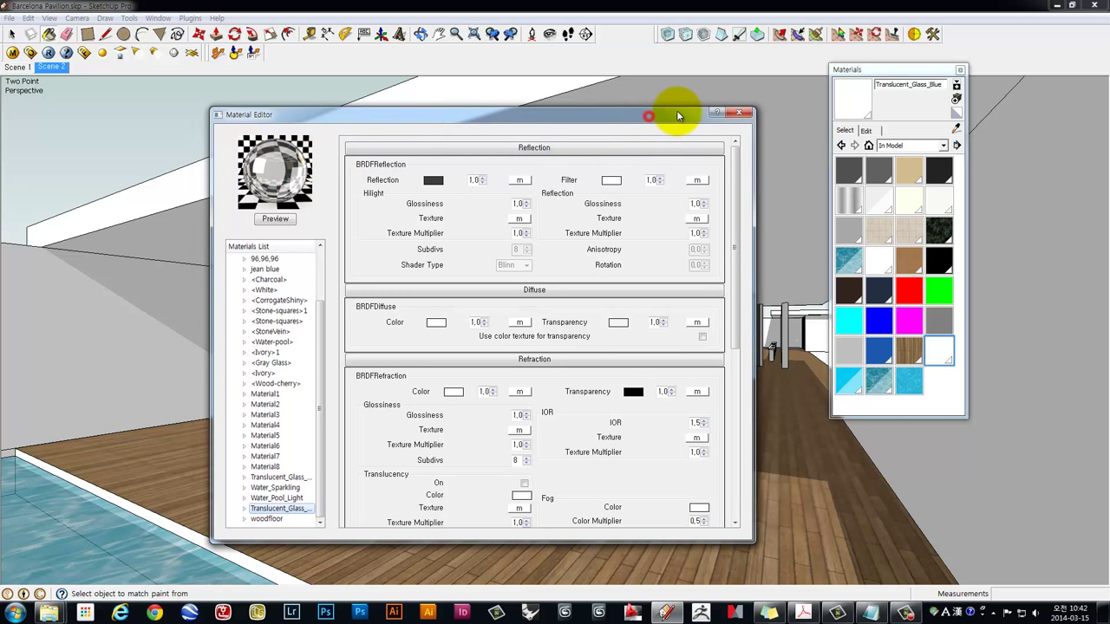
left_click(50, 53)
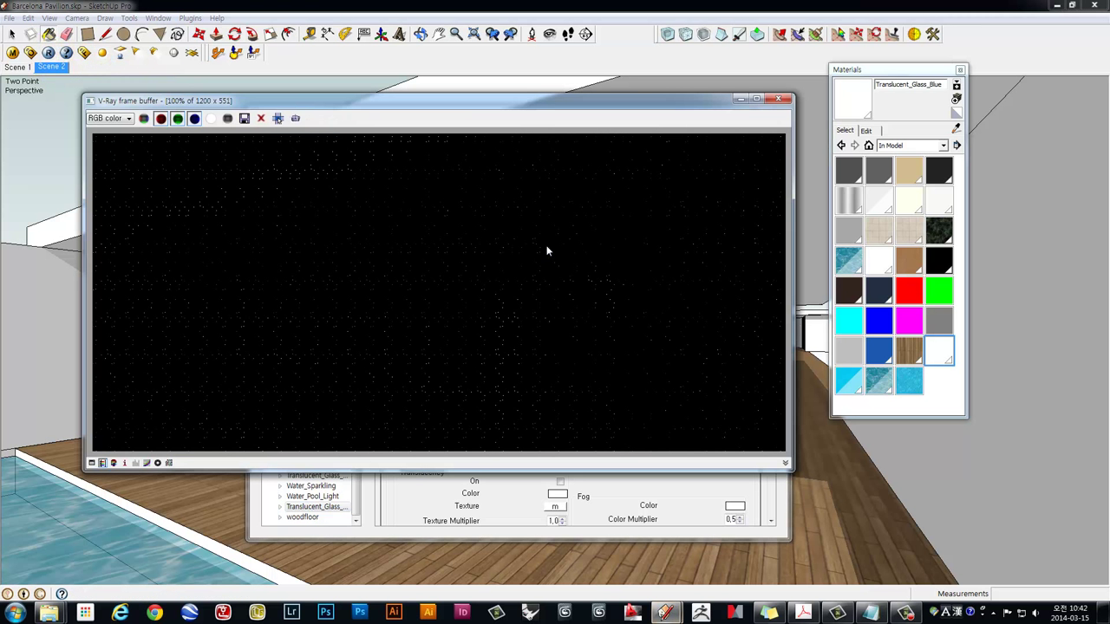
left_click(948, 457)
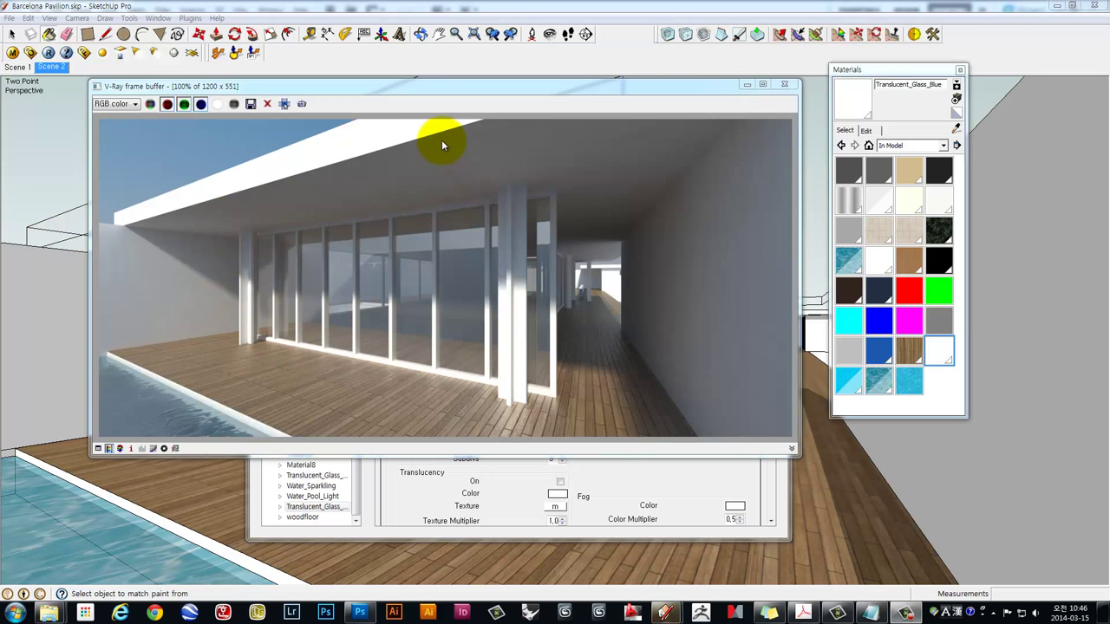
left_click(251, 104)
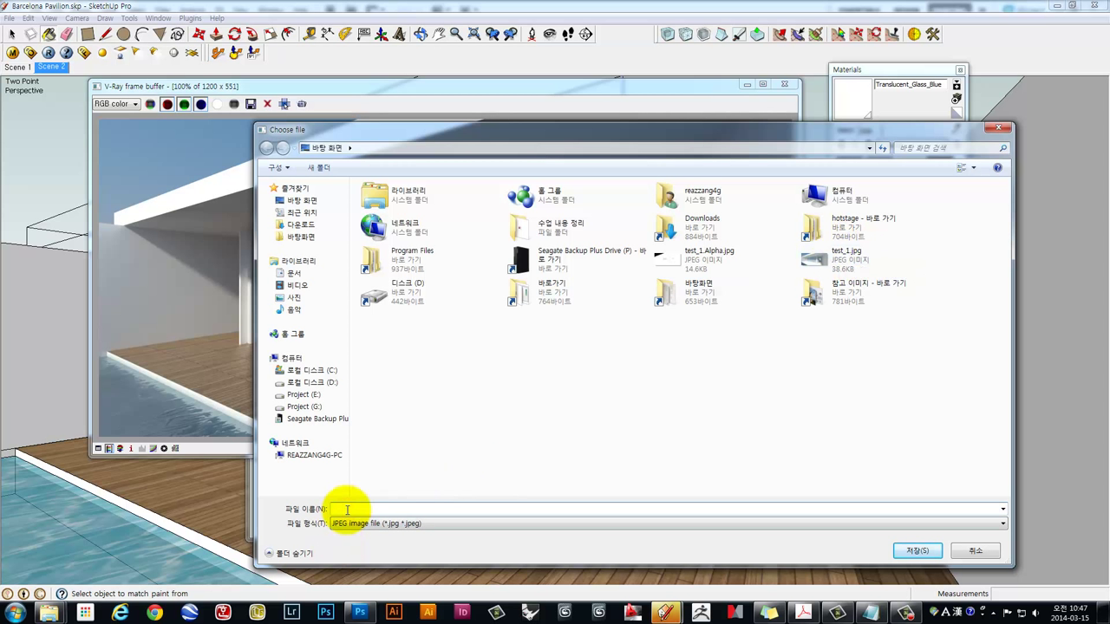
Save the render to the desktop as test_1 in Portable Network Graphics (PNG) format
type("te")
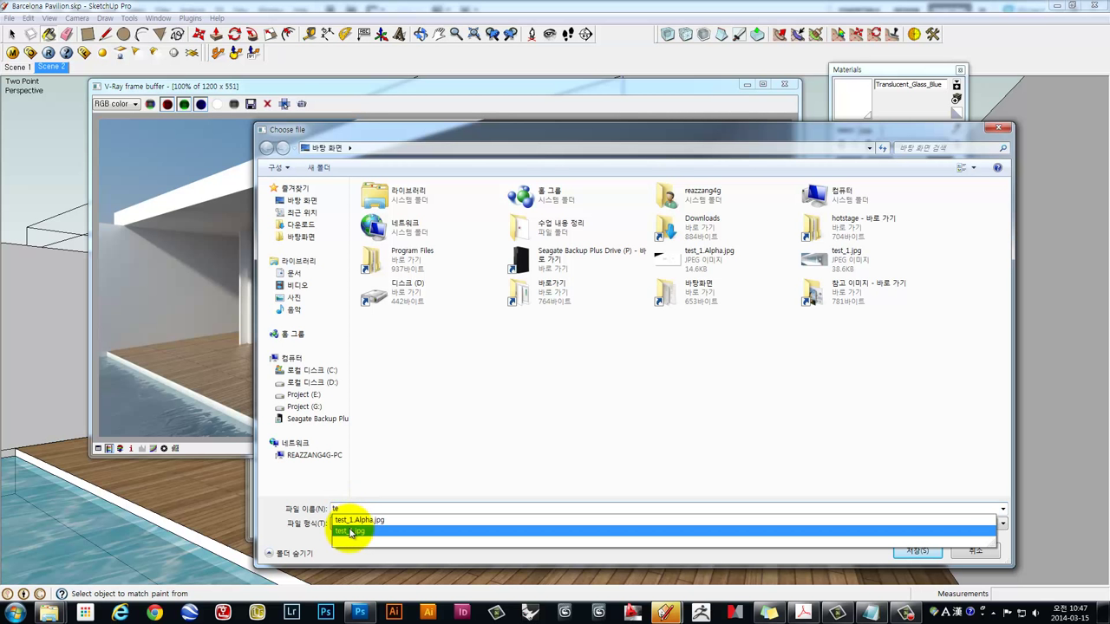
left_click(351, 532)
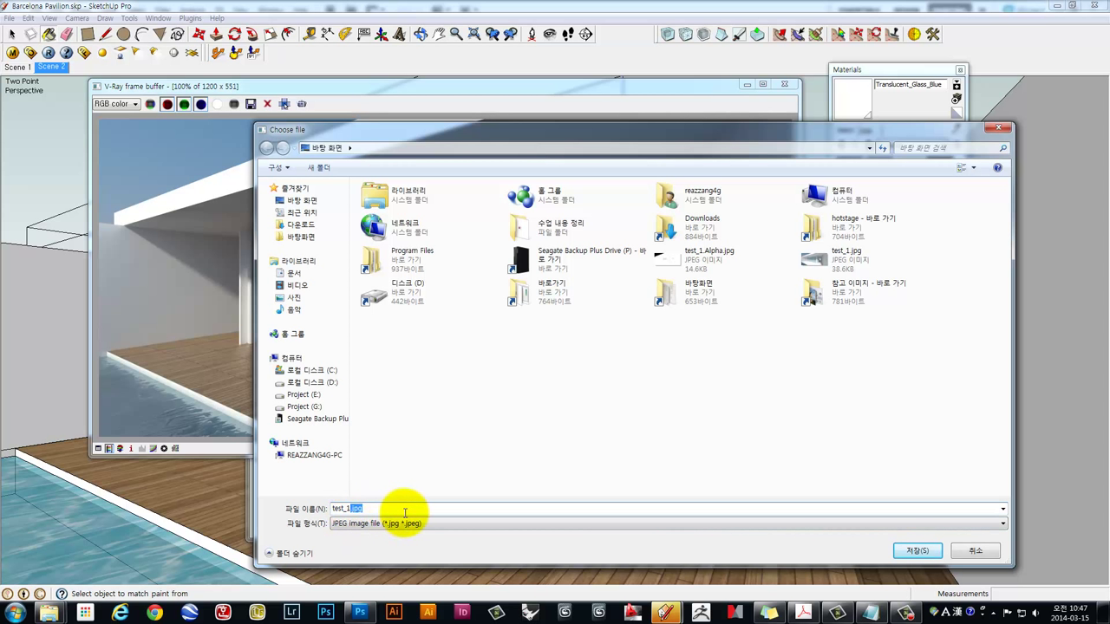
key("BackSpace")
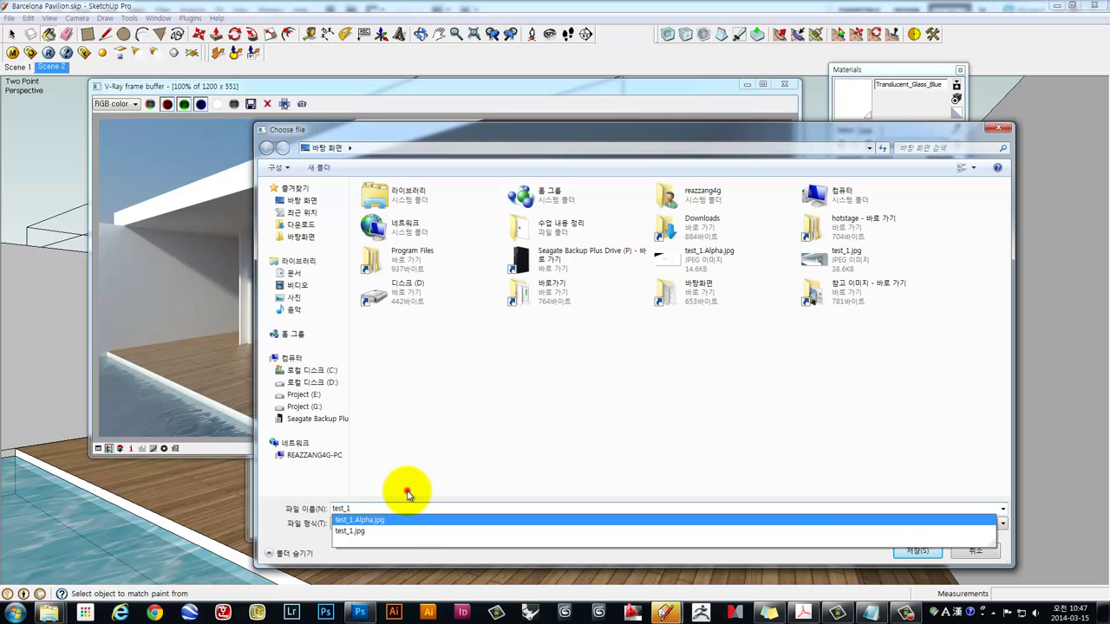
left_click(389, 523)
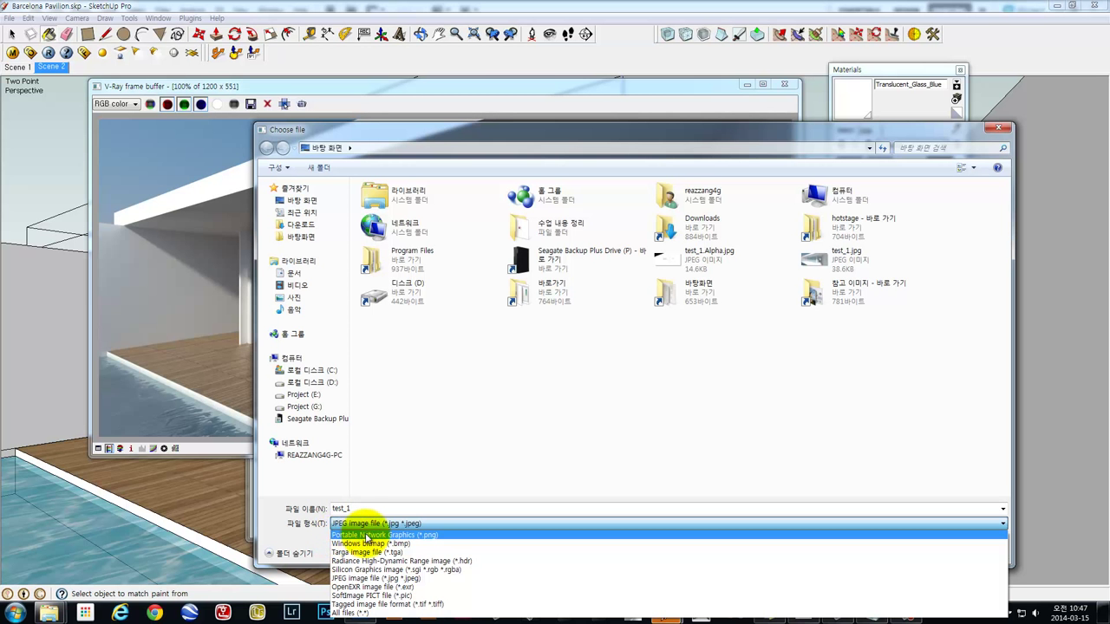
left_click(420, 536)
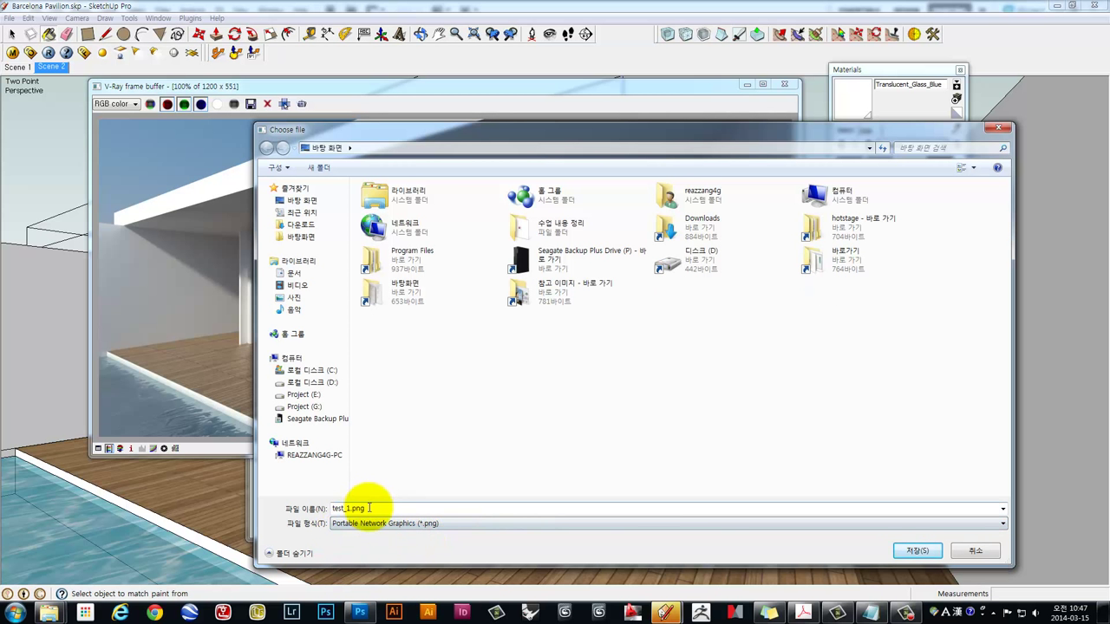
left_click(910, 552)
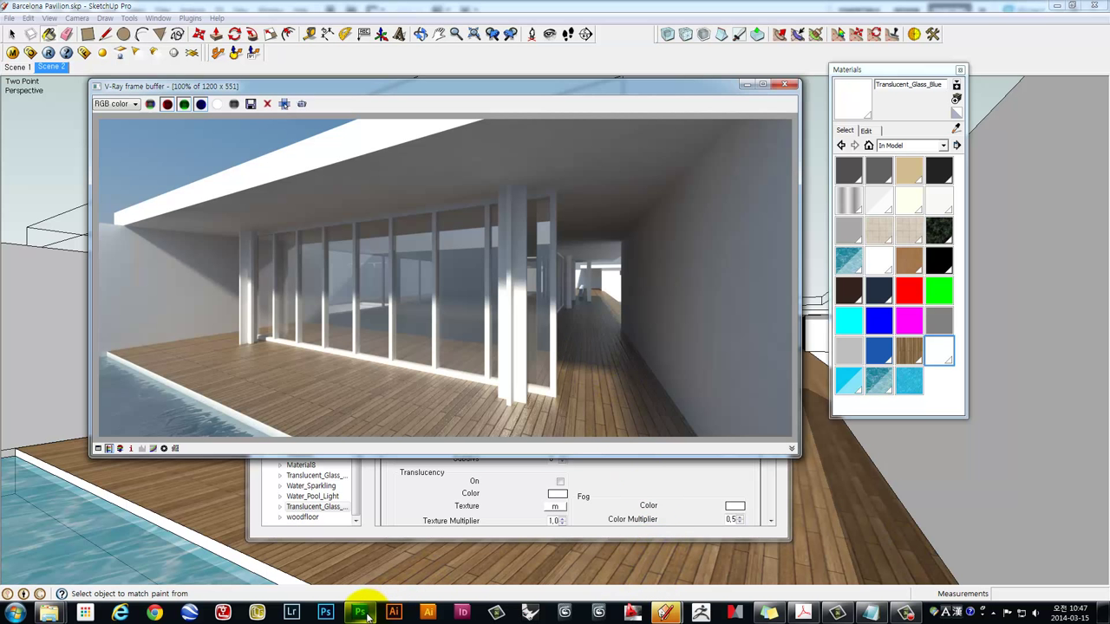
Open both test_1.jpg and test_1.png renders from the desktop in Photoshop
left_click(368, 615)
left_click(36, 10)
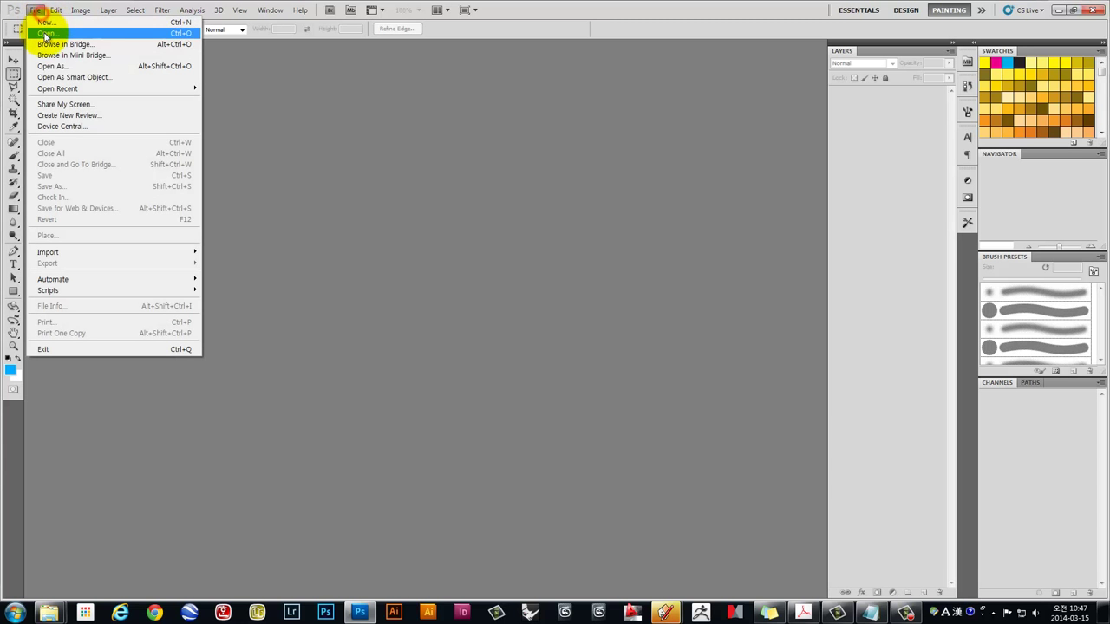
left_click(45, 33)
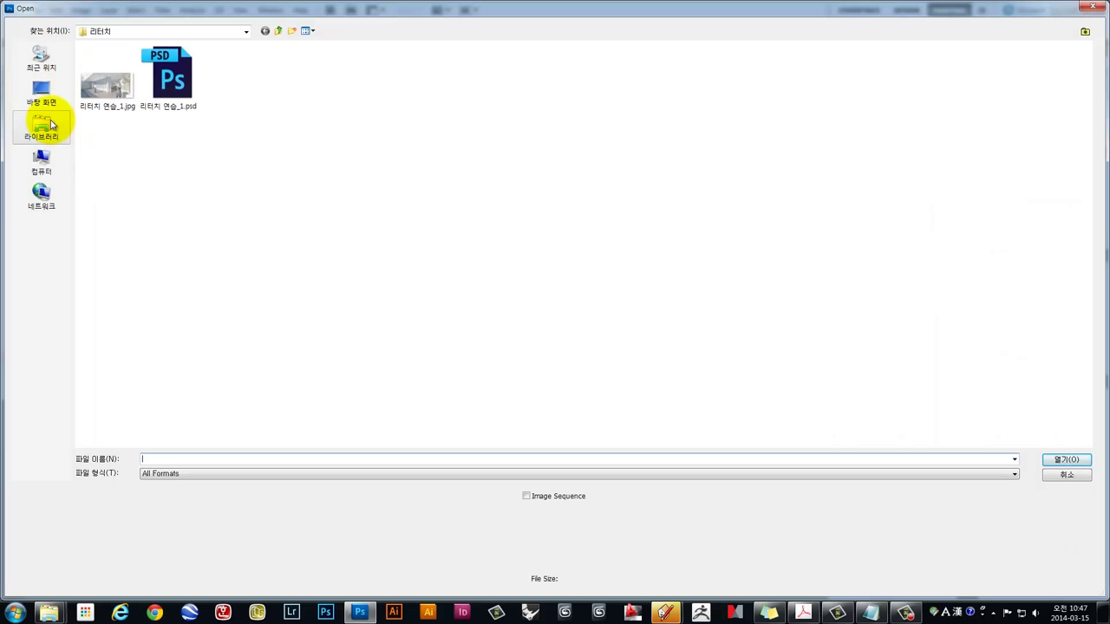
left_click(42, 92)
left_click(101, 174)
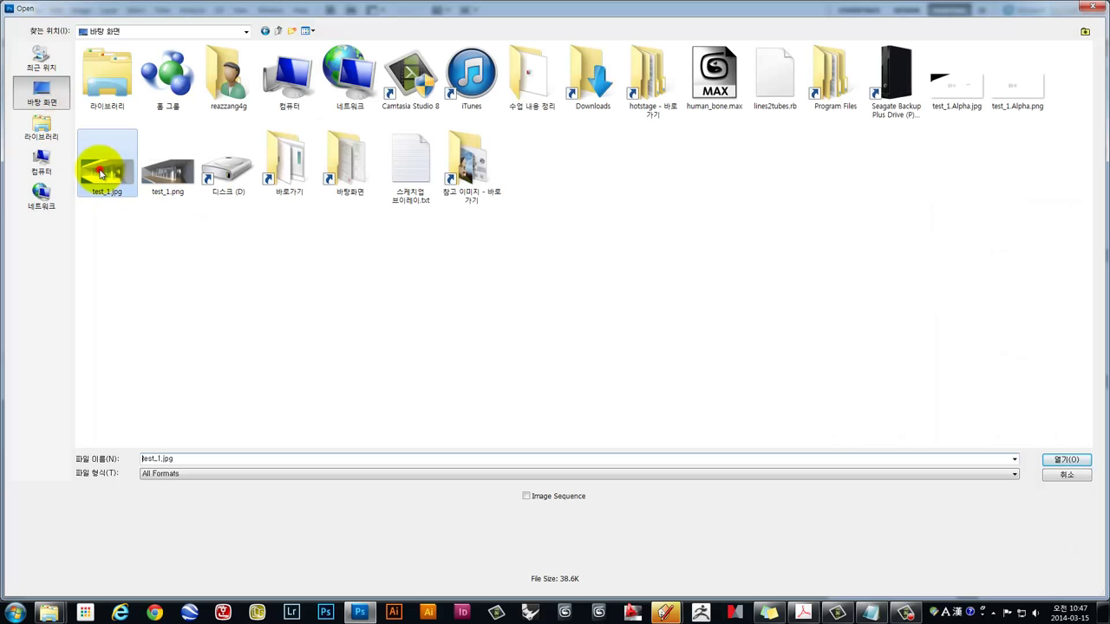
left_click(169, 173, "ctrl")
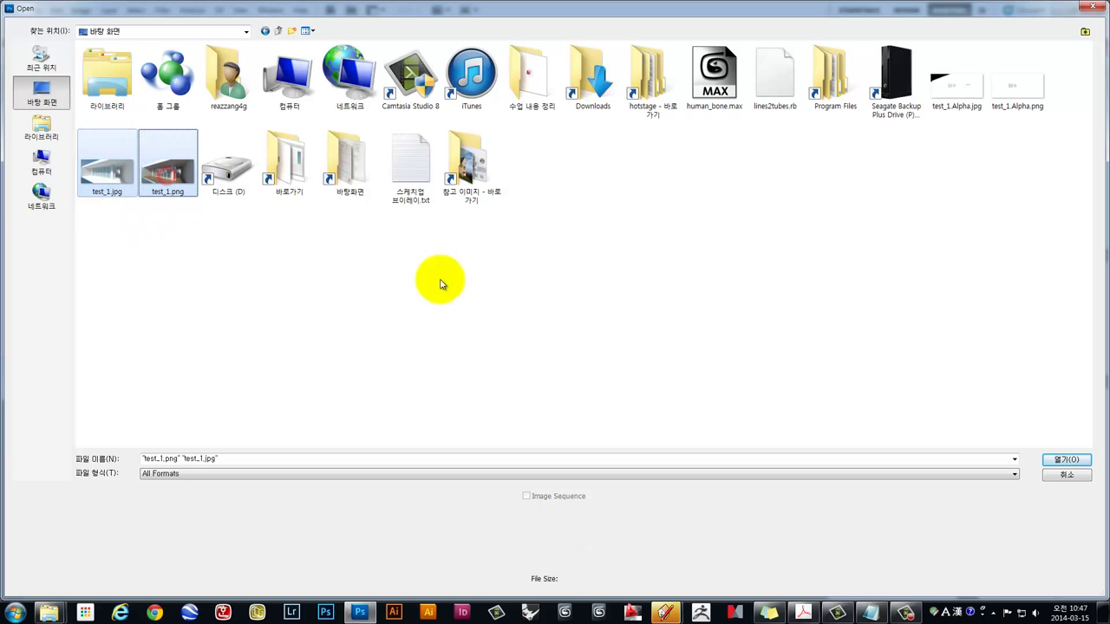
left_click(1065, 462)
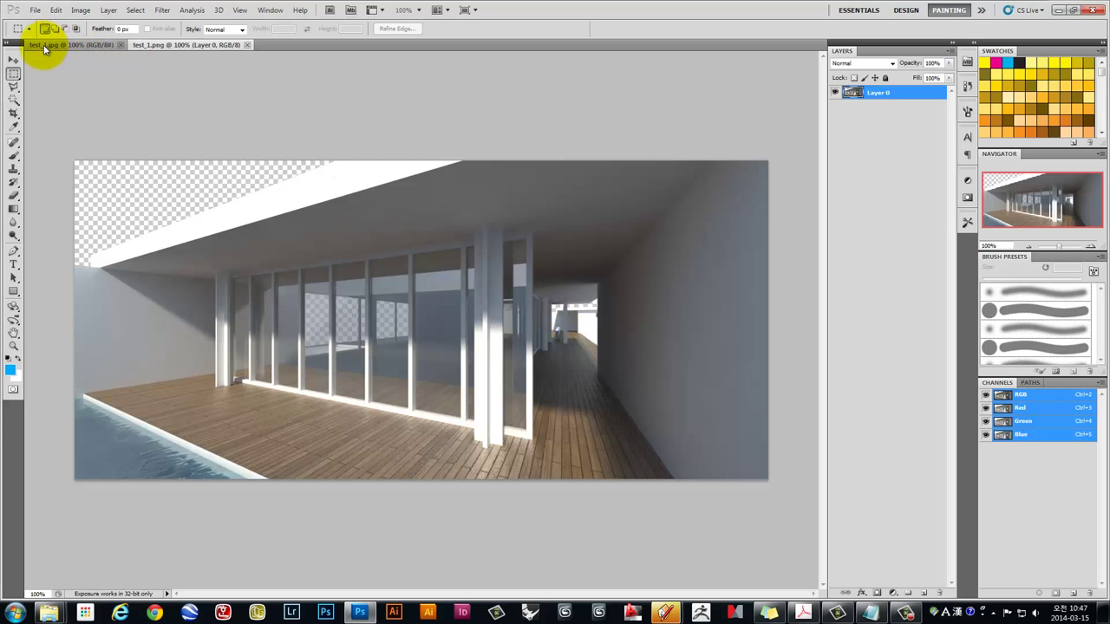
Try rectangle selections over the sky, then duplicate test_1.png's Layer 0 as Layer 0 copy
left_click(44, 46)
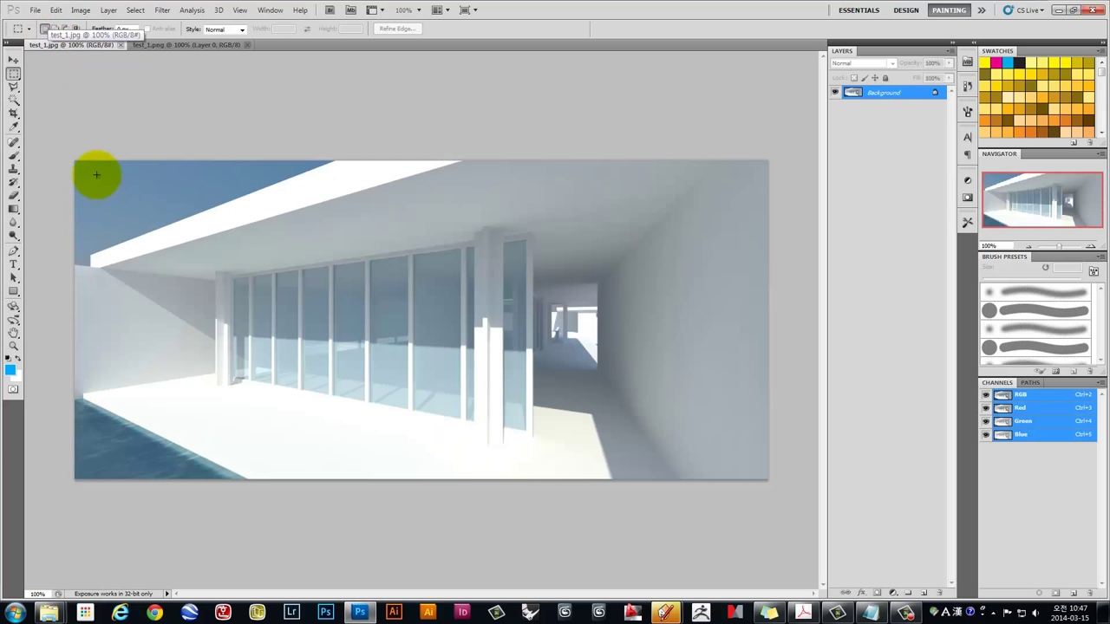
left_click_drag(77, 161, 364, 261)
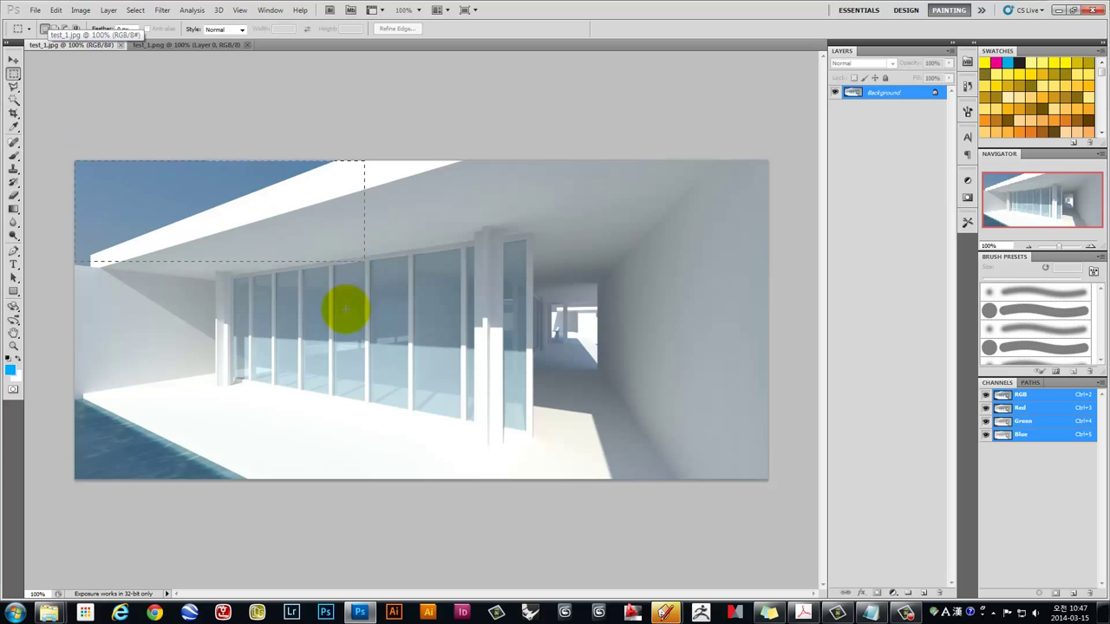
left_click_drag(345, 314, 344, 314)
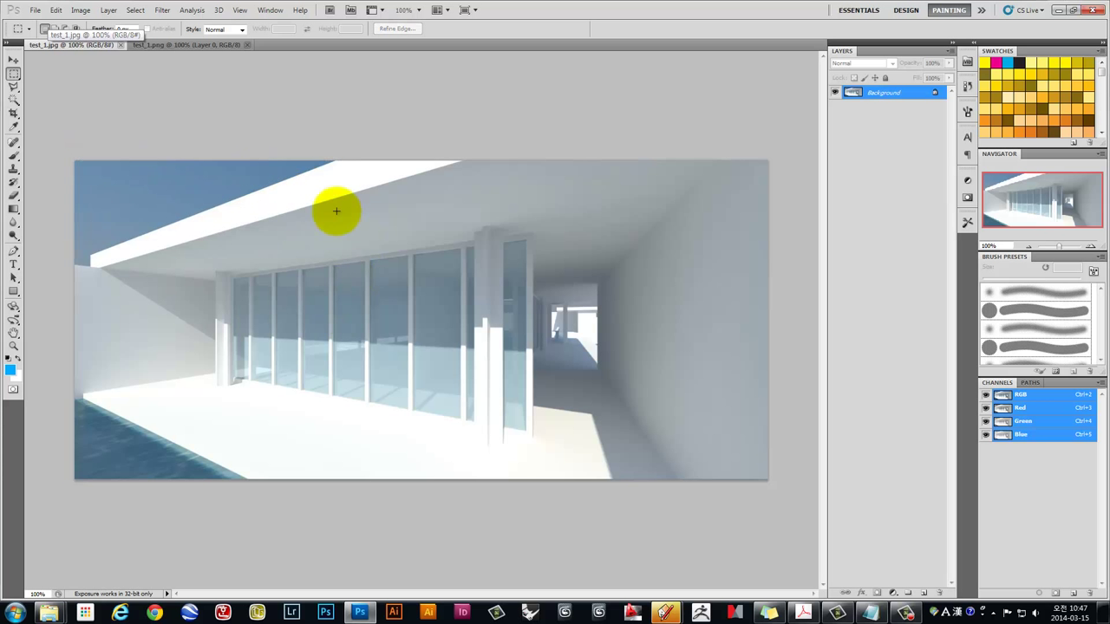
mouse_move(48, 130)
left_mouse_down()
mouse_move(221, 255)
mouse_move(348, 317)
left_mouse_up()
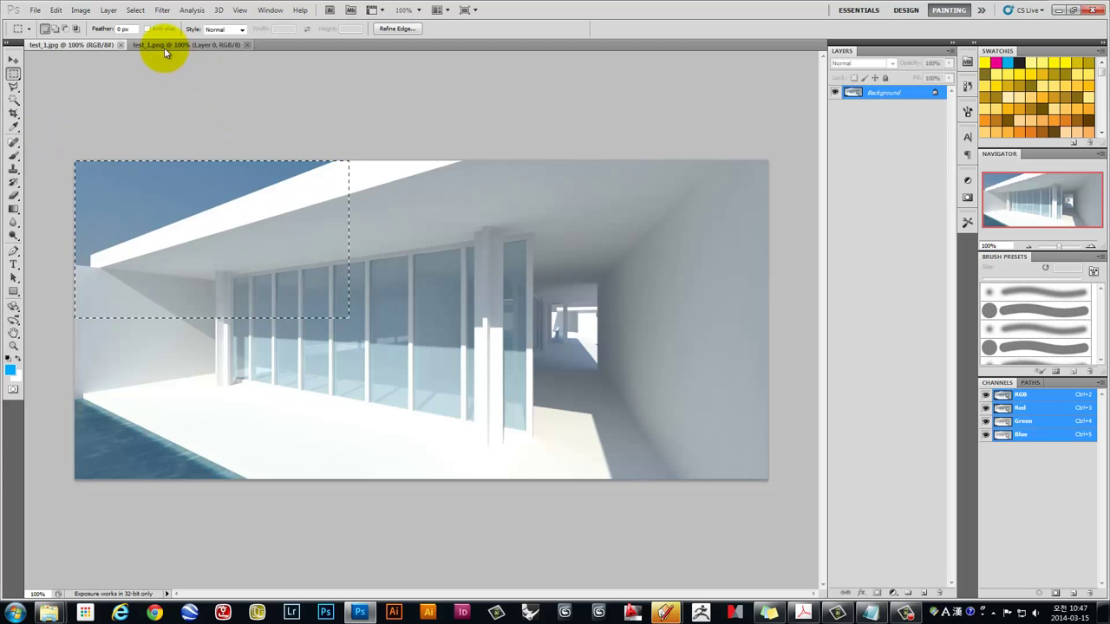
left_click(157, 45)
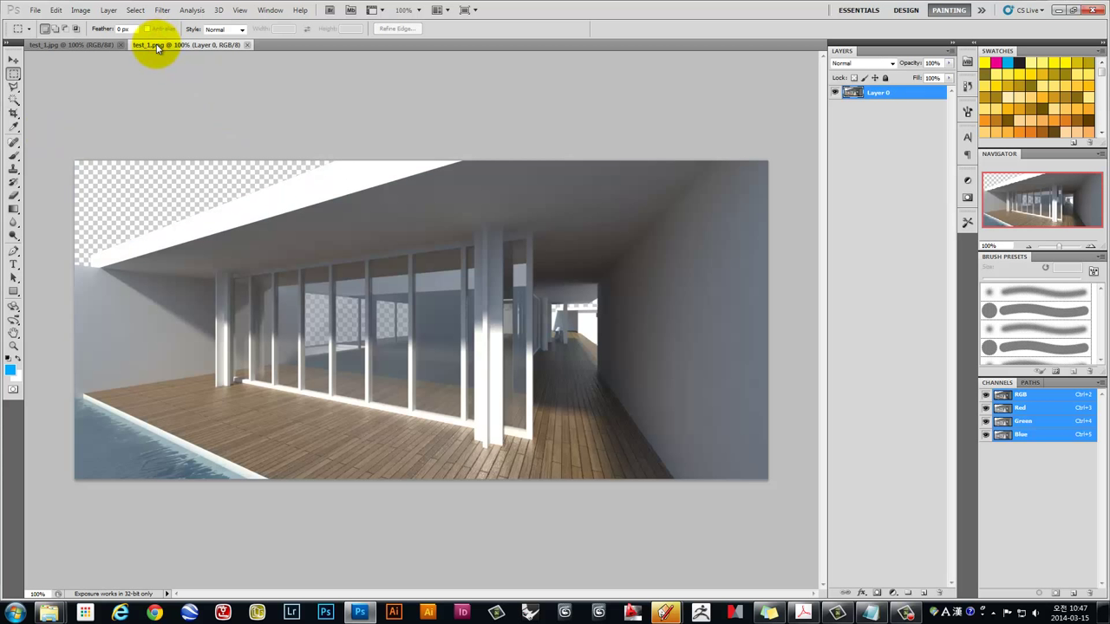
left_click_drag(71, 150, 286, 226)
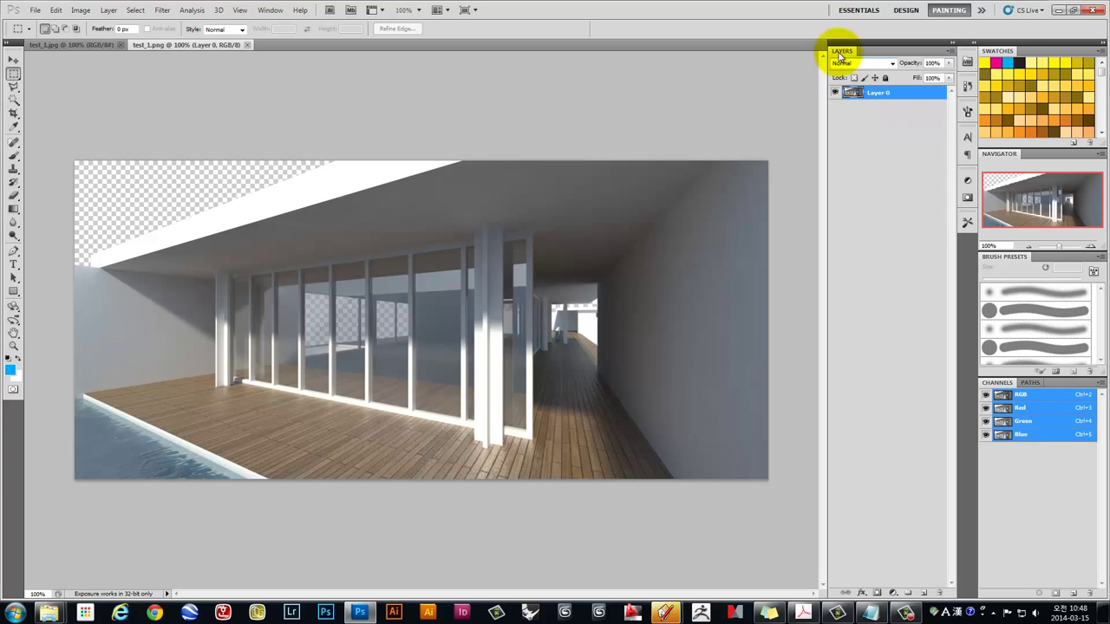
left_click_drag(894, 101, 923, 593)
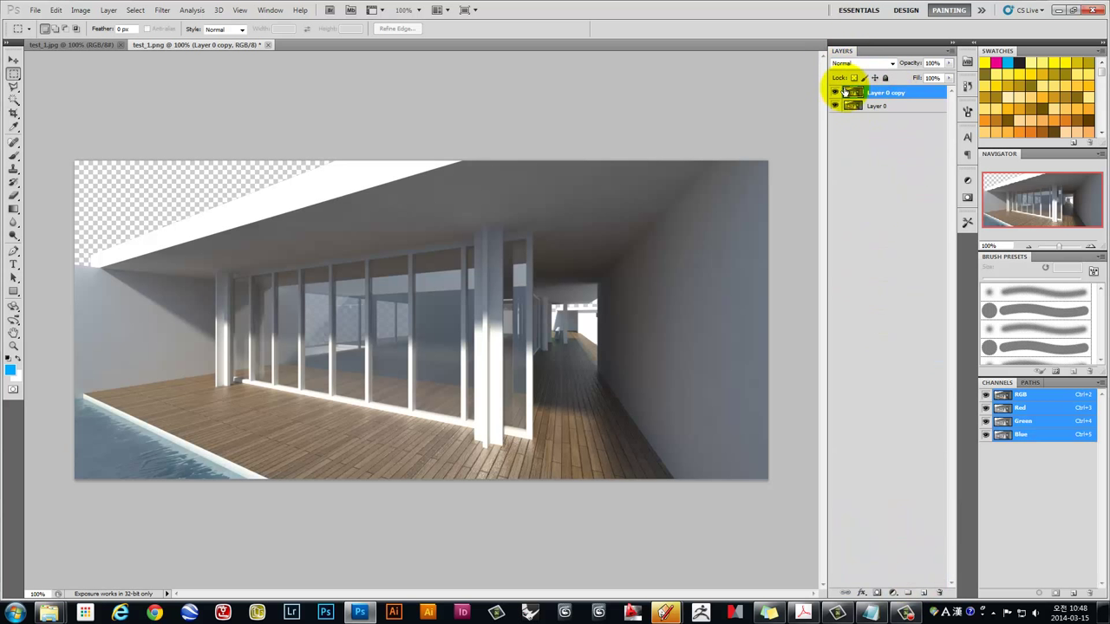
left_click(35, 11)
Open Back.jpg from the Project (G:) lecture_map Background image folder
left_click(43, 33)
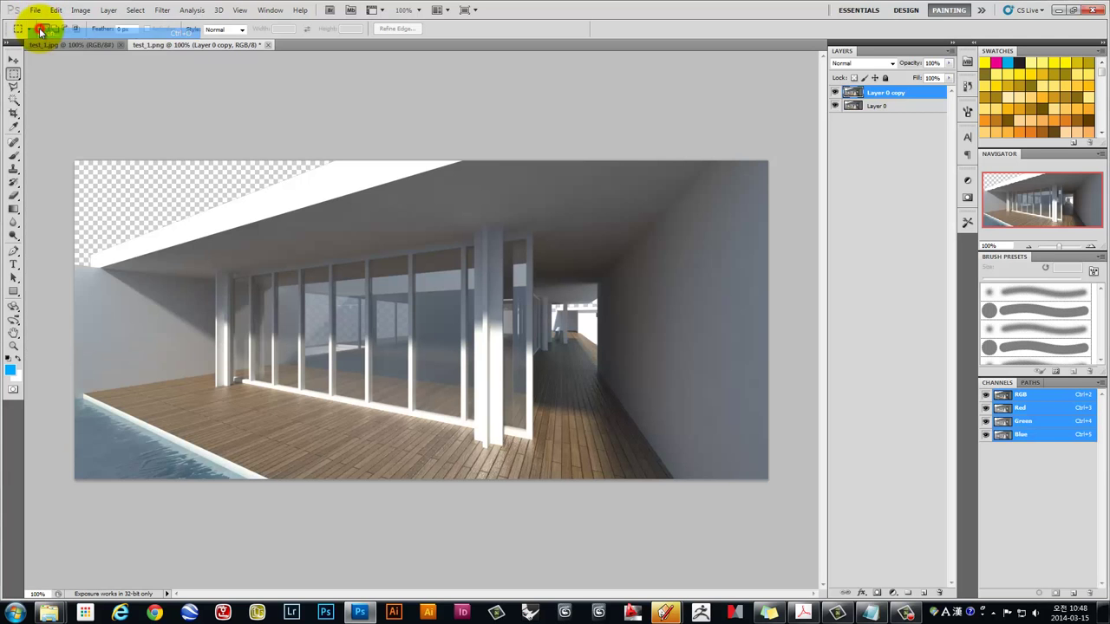
left_click(43, 169)
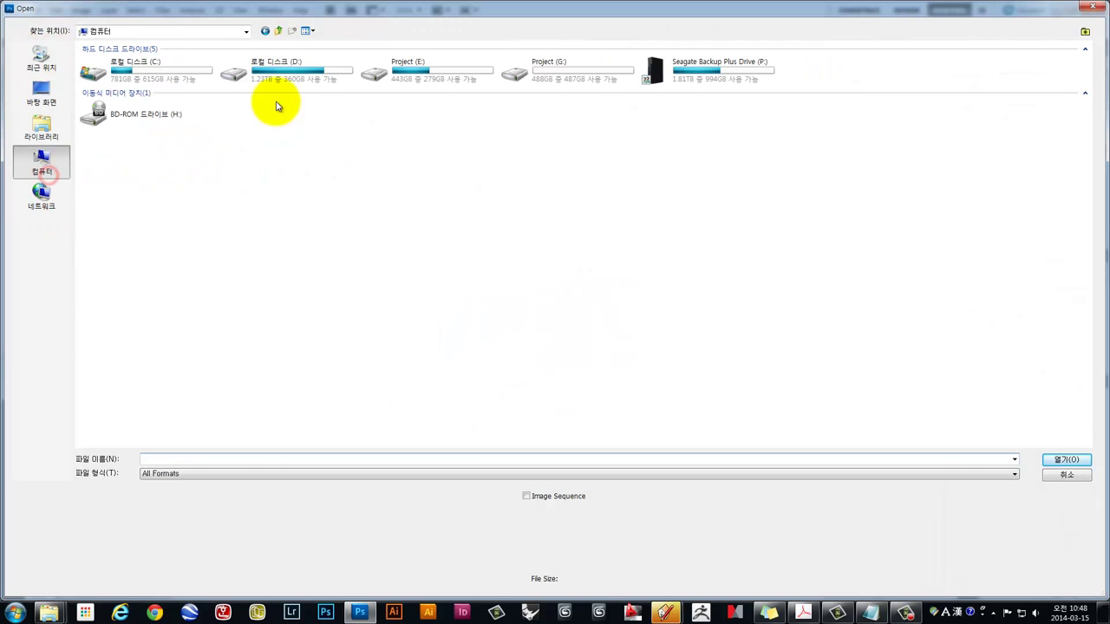
double_click(555, 74)
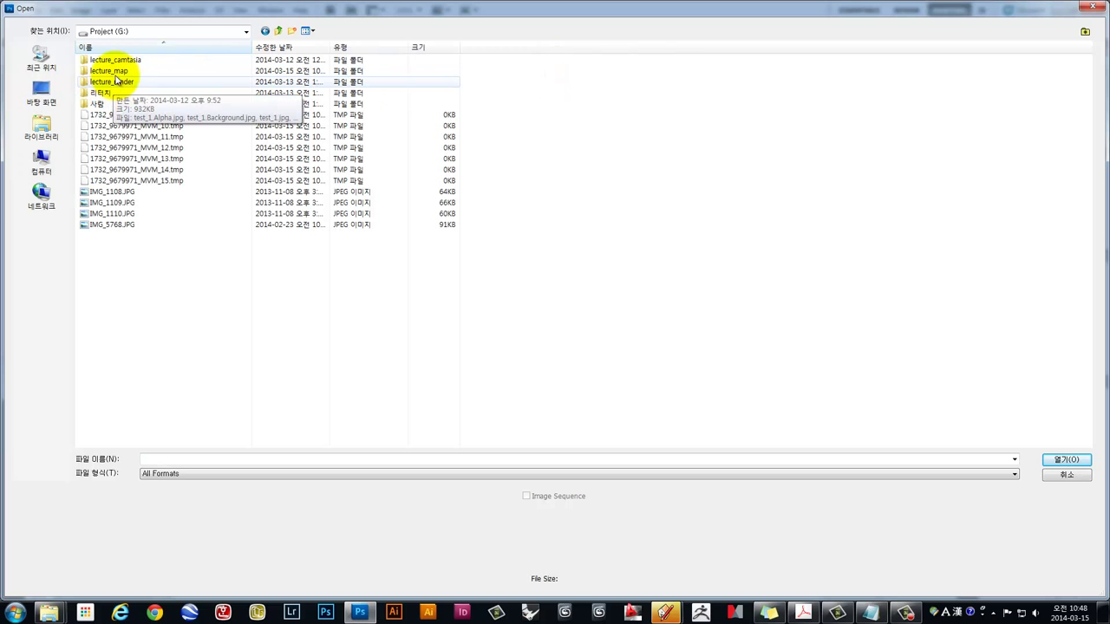
double_click(121, 73)
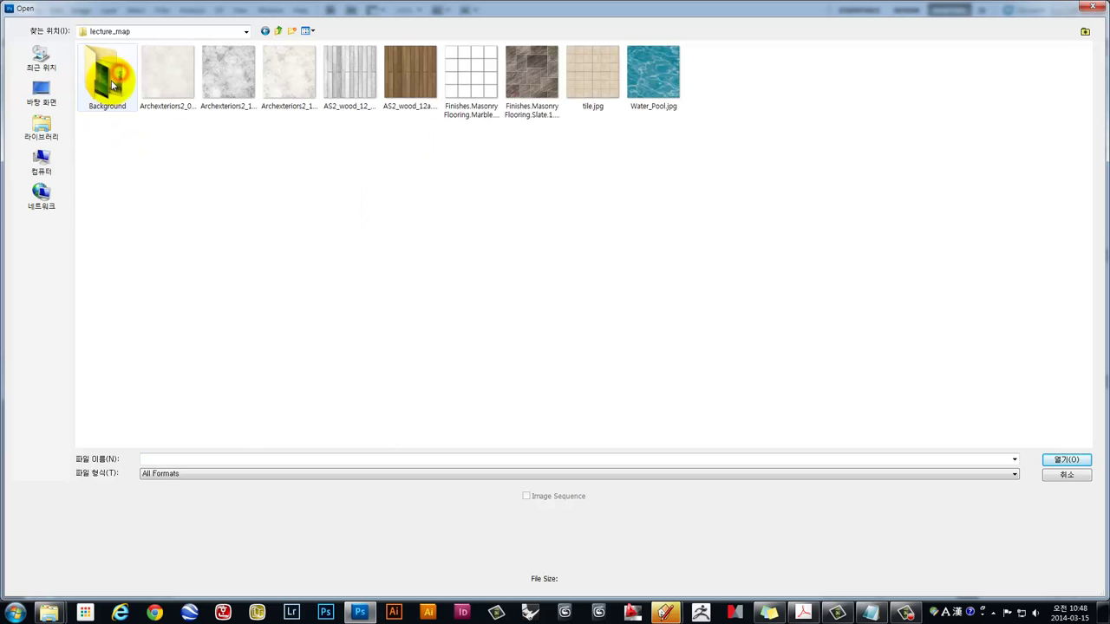
double_click(103, 74)
left_click(349, 85)
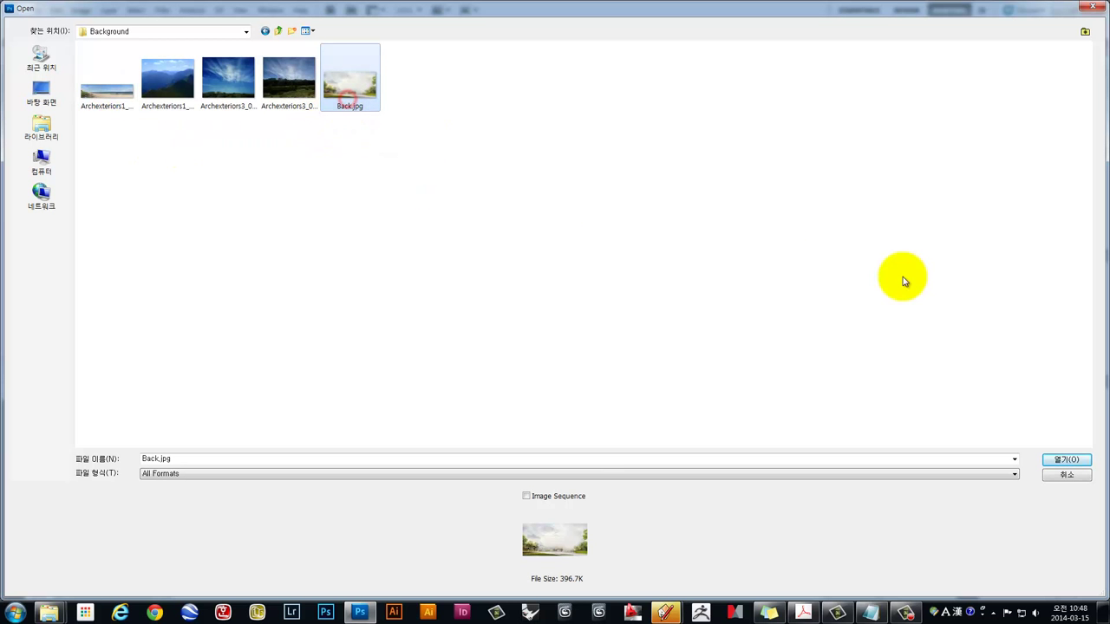
left_click(1067, 459)
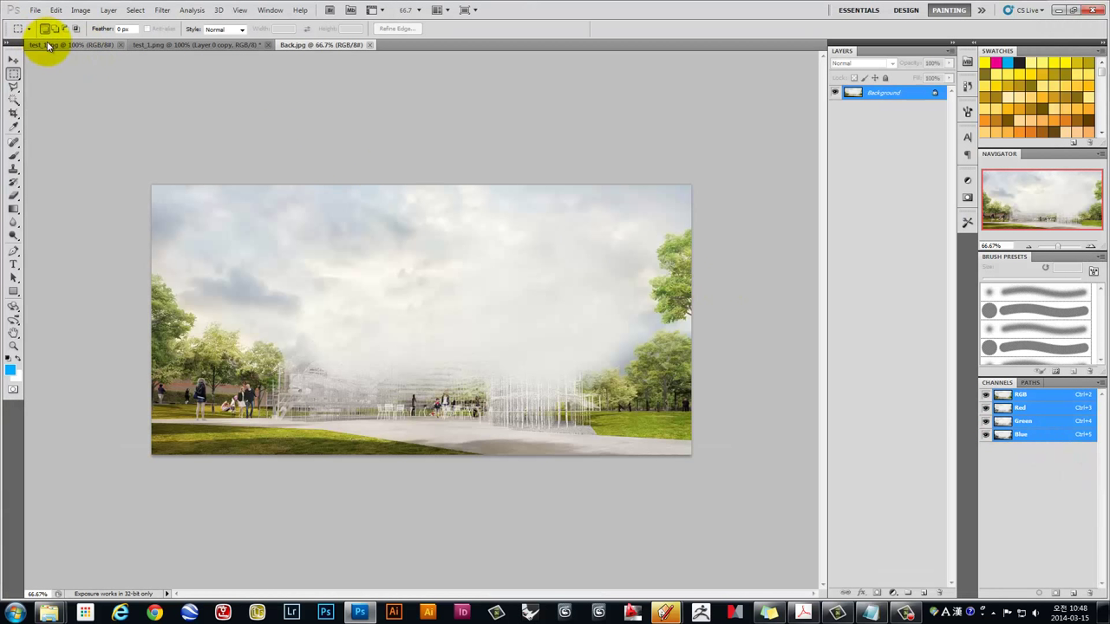
Move the Back.jpg sky into test_1.png below Layer 0 copy and position the trees
left_click(14, 59)
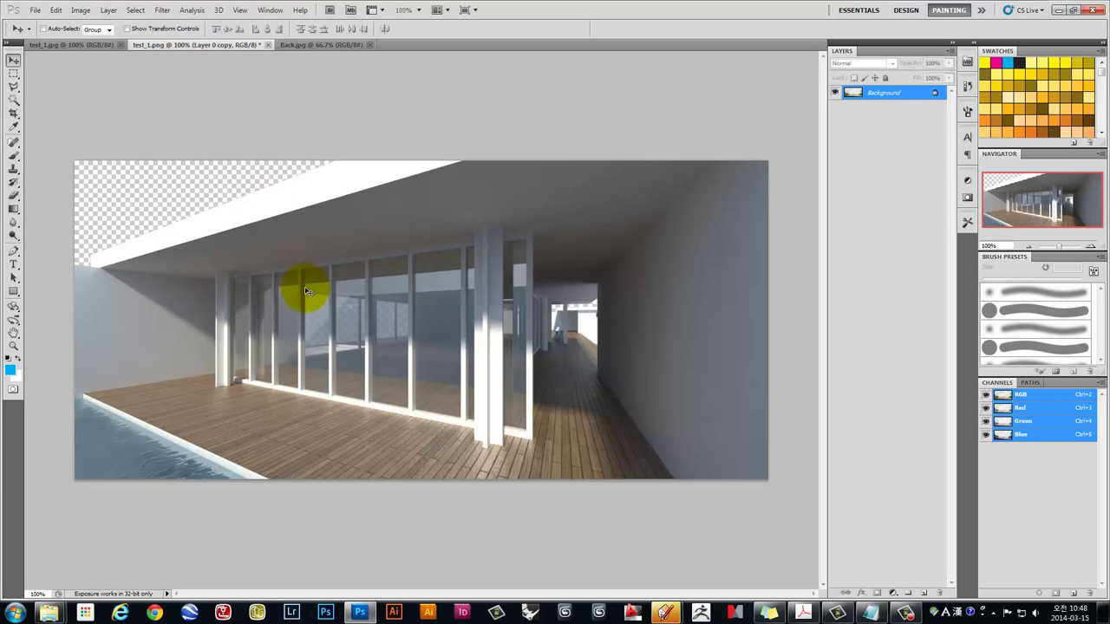
mouse_move(182, 45)
left_mouse_down()
mouse_move(280, 310)
mouse_move(263, 300)
left_mouse_up()
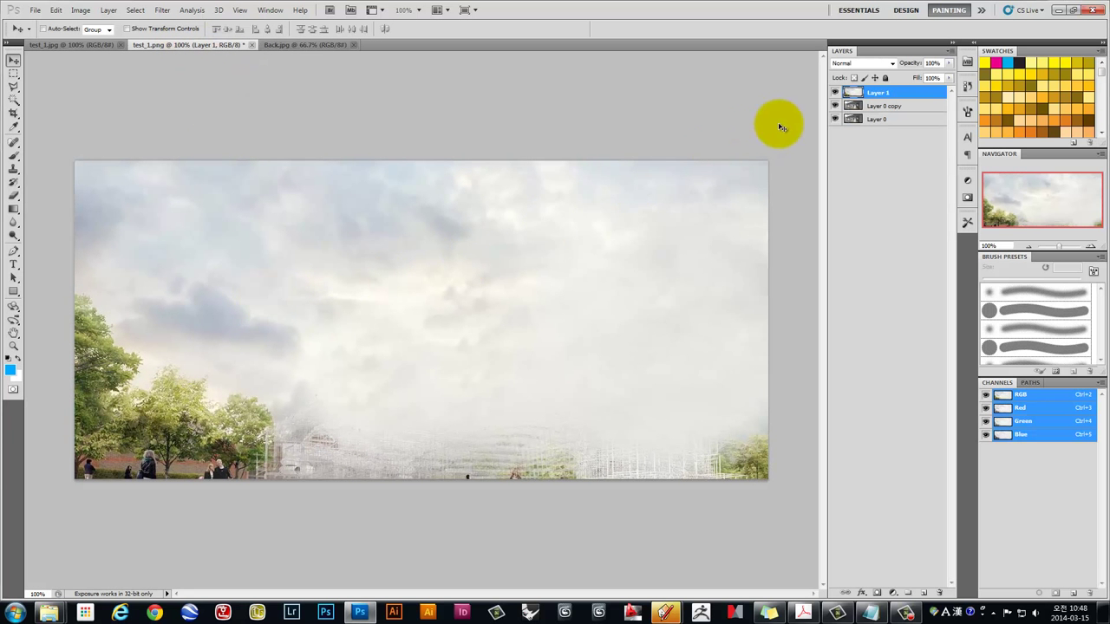
left_click(895, 106, "shift")
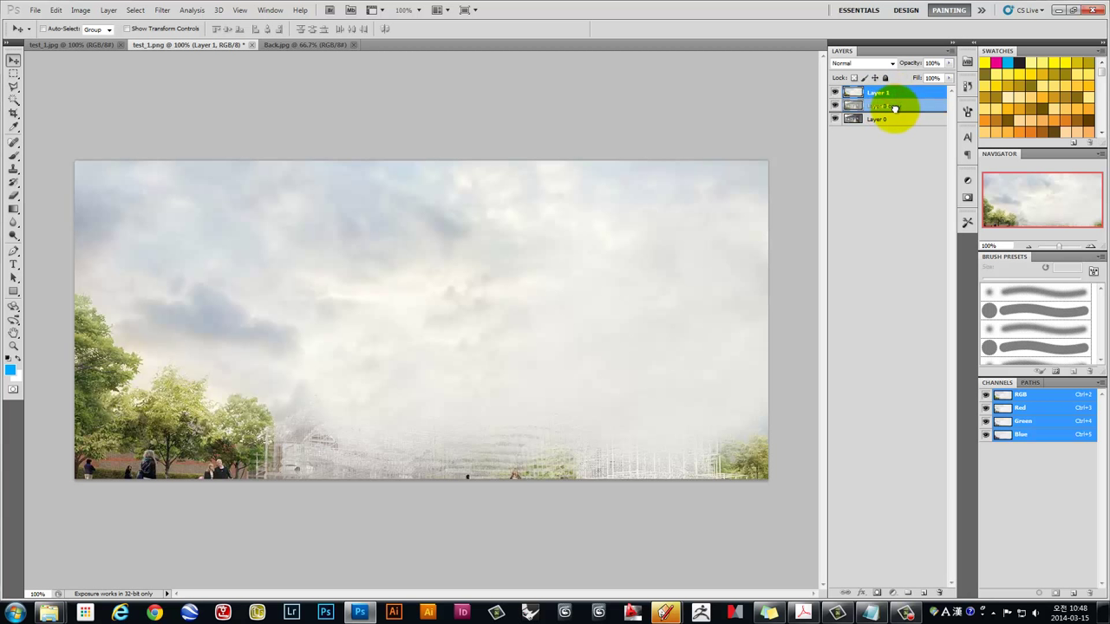
left_click_drag(895, 106, 893, 111)
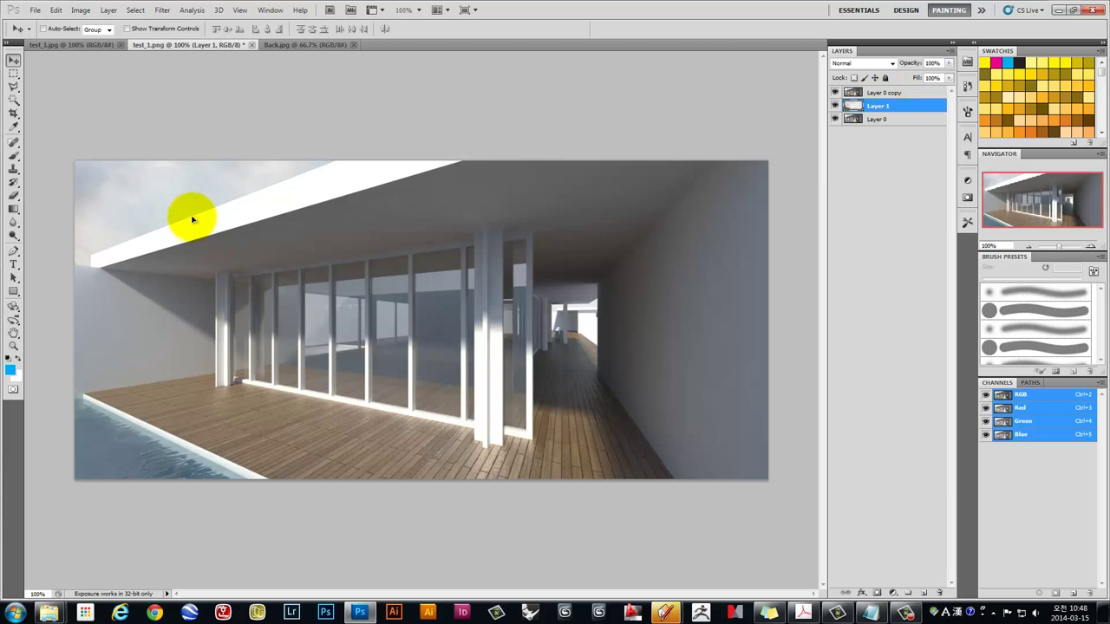
left_click_drag(192, 220, 165, 150)
mouse_move(161, 134)
left_mouse_down()
mouse_move(190, 170)
mouse_move(326, 219)
mouse_move(89, 255)
mouse_move(66, 269)
left_mouse_up()
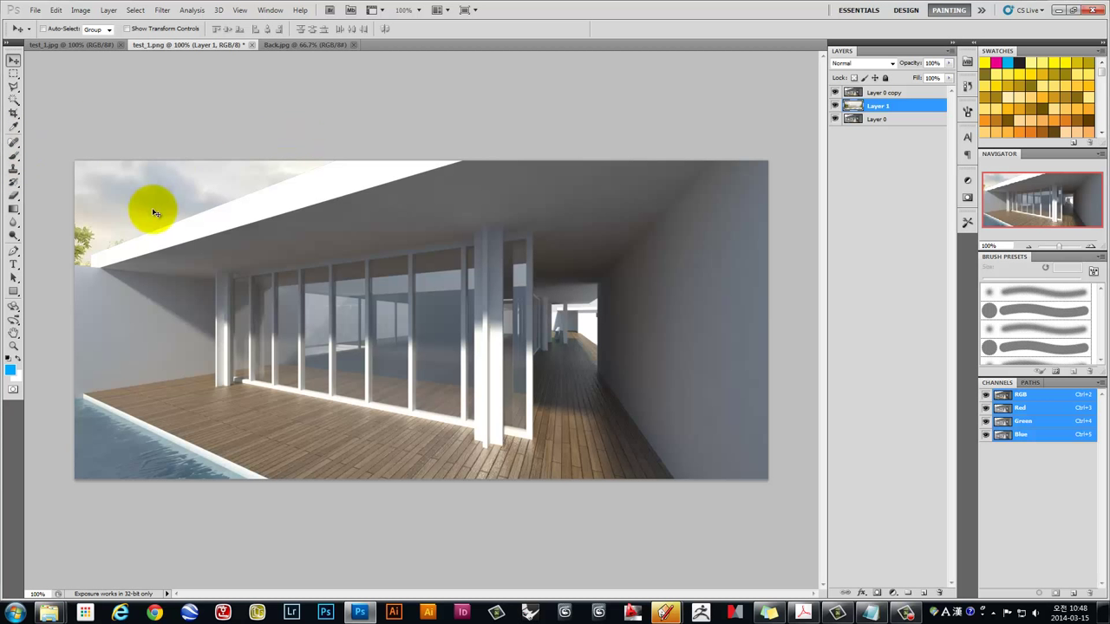
left_click_drag(355, 260, 375, 297)
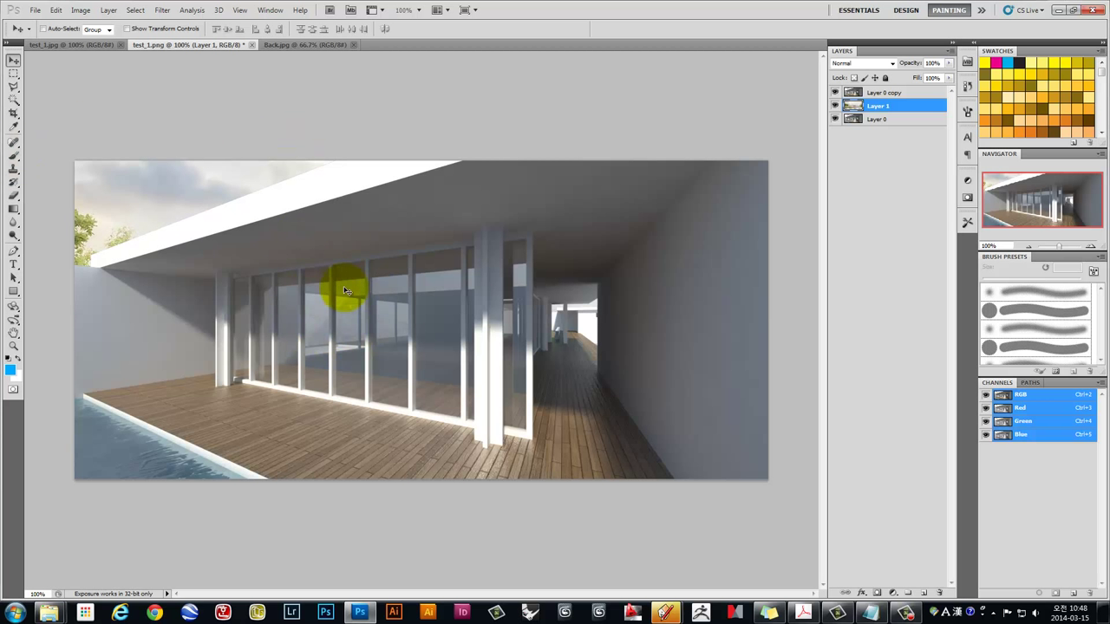
left_click_drag(360, 320, 368, 311)
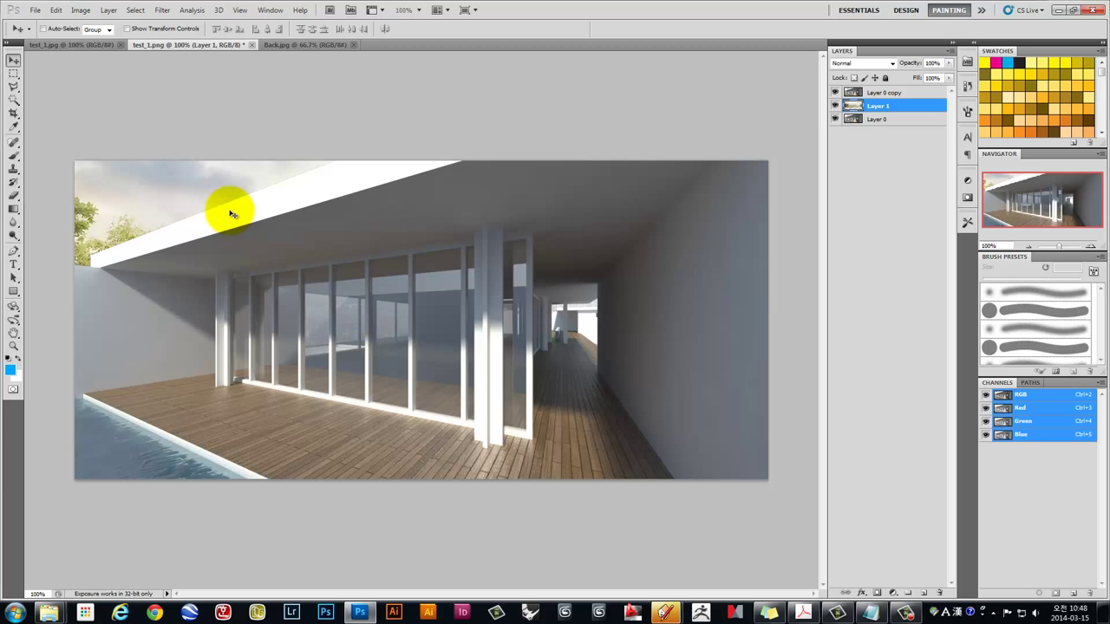
mouse_move(185, 232)
left_mouse_down()
mouse_move(185, 218)
mouse_move(223, 193)
mouse_move(186, 211)
mouse_move(230, 212)
mouse_move(219, 211)
left_mouse_up()
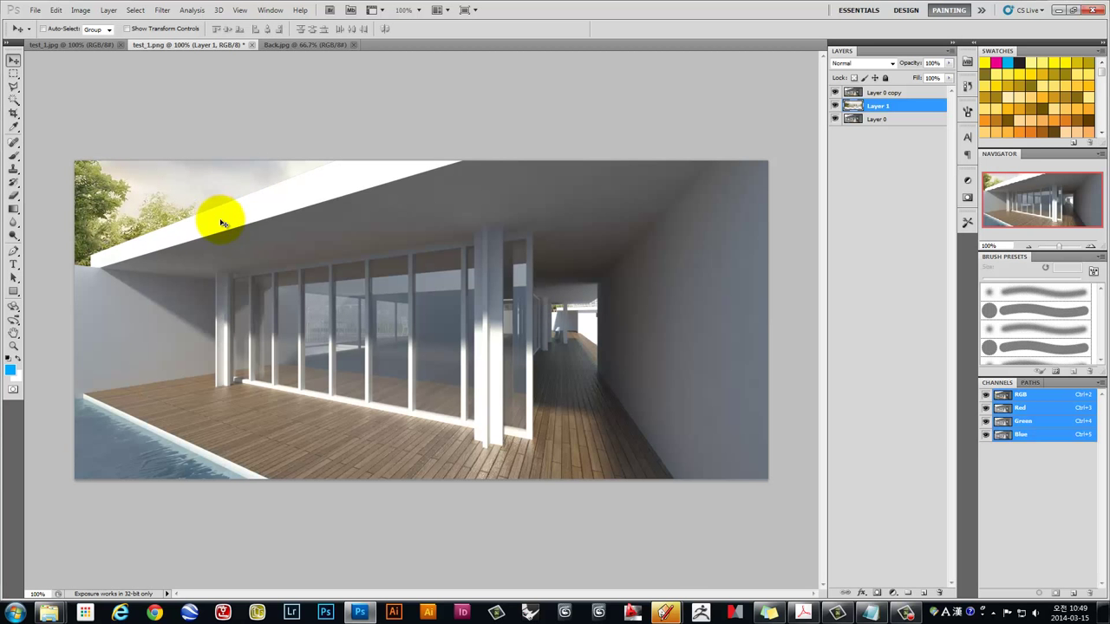
mouse_move(666, 613)
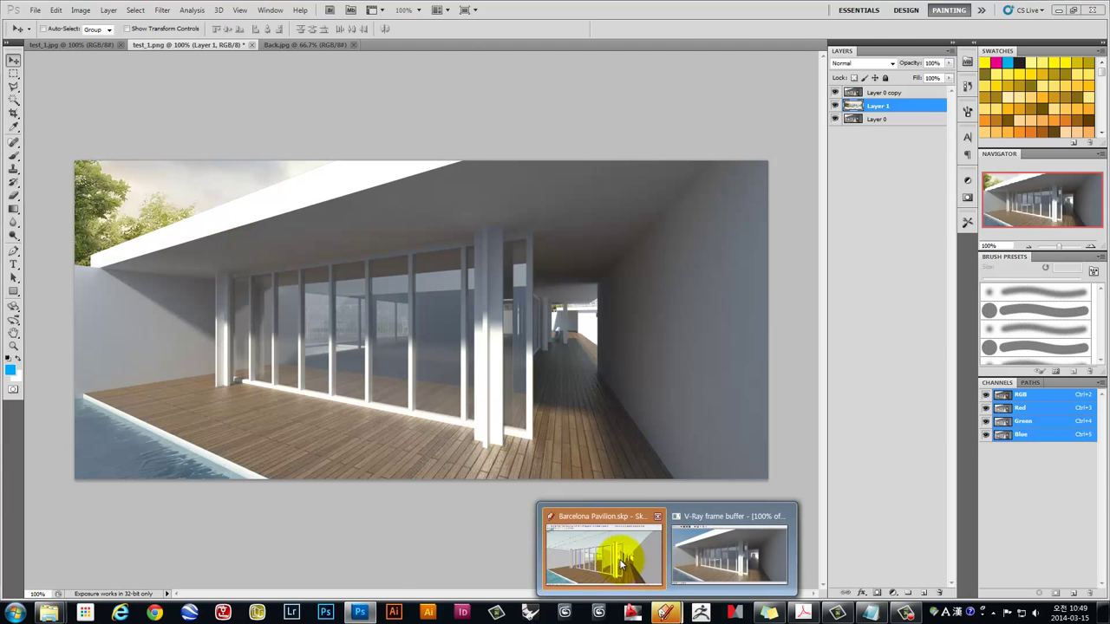
Compare the render's alpha channel with the full-colour view in the V-Ray frame buffer
left_click(621, 564)
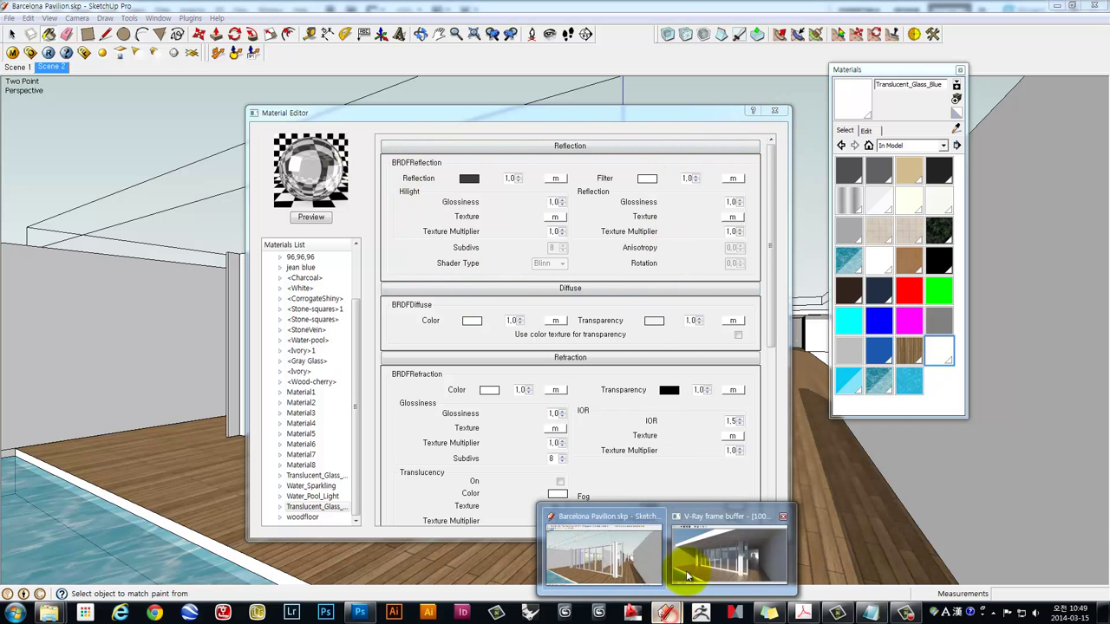
left_click(682, 558)
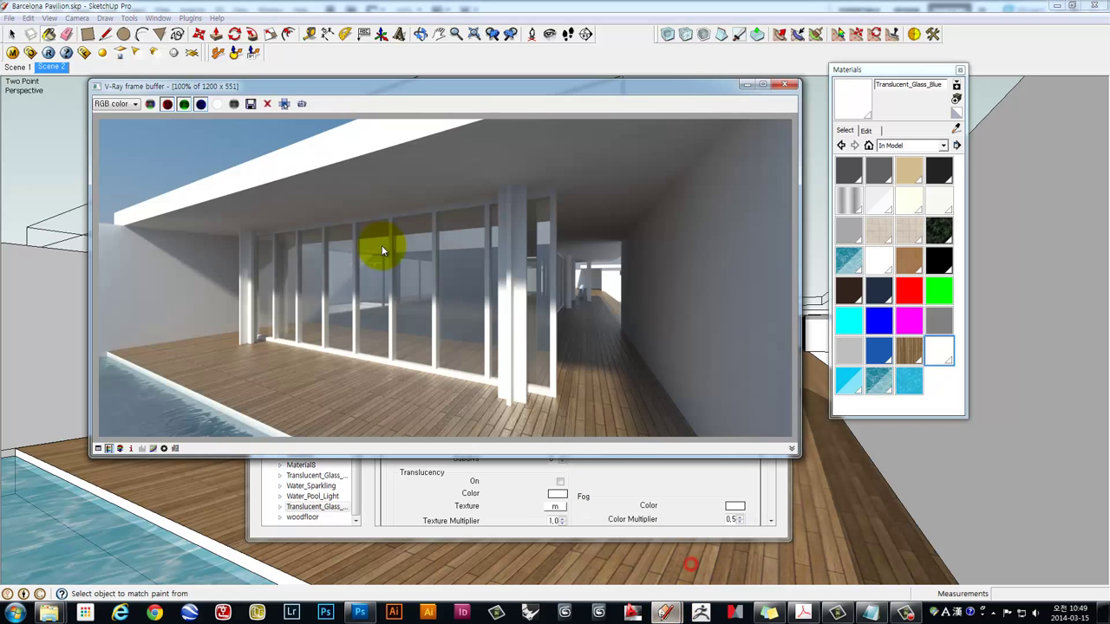
left_click(106, 122)
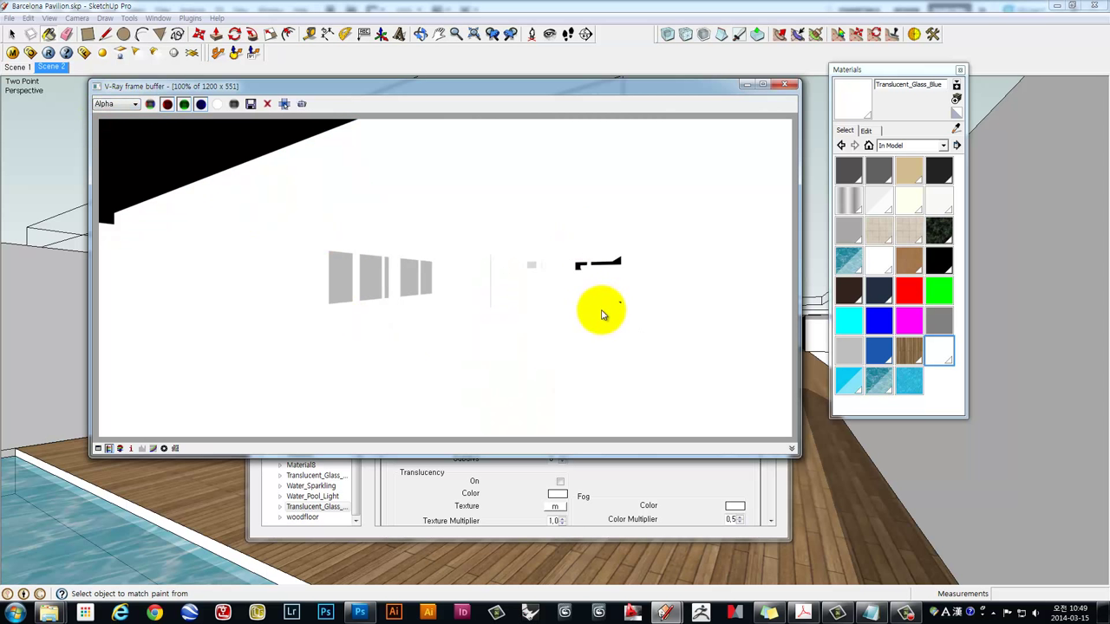
left_click(120, 107)
left_click(108, 114)
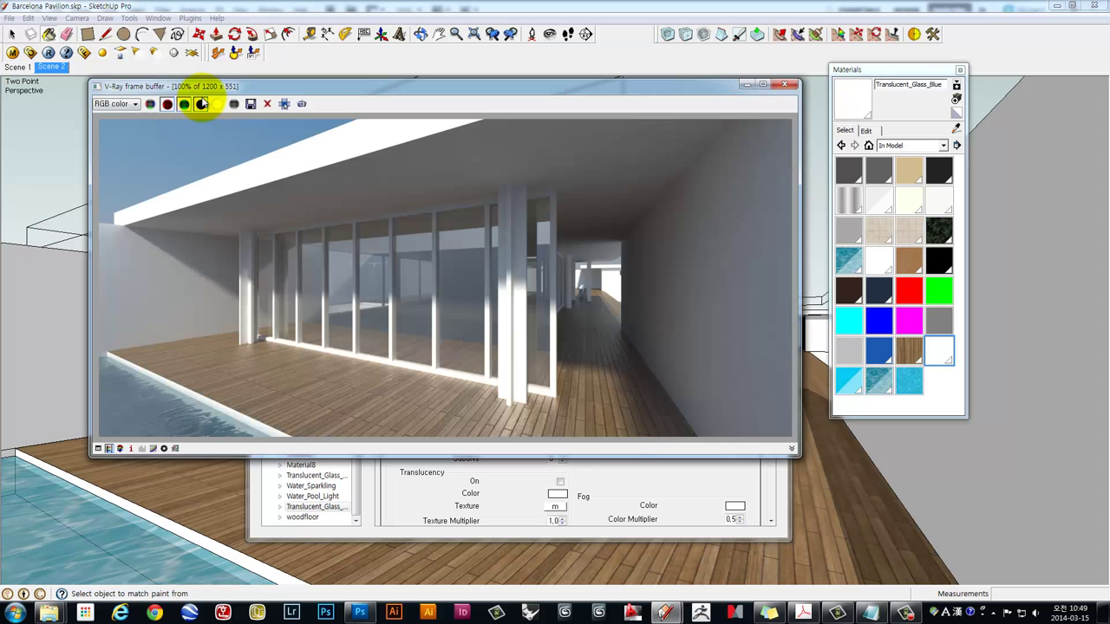
left_click(109, 116)
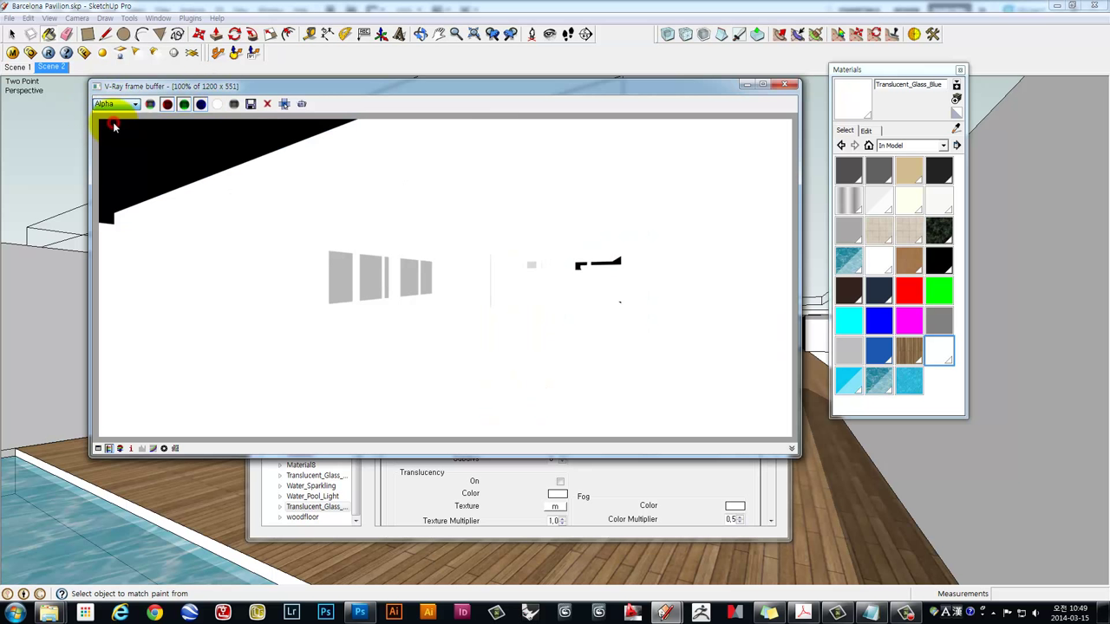
left_click(114, 107)
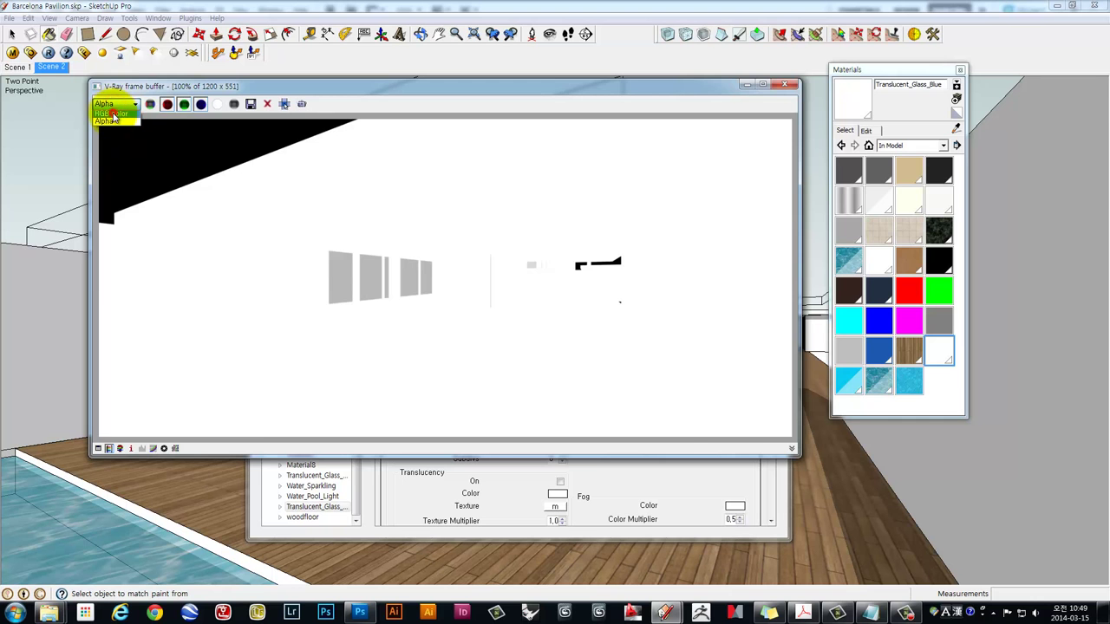
left_click(111, 113)
Reposition the frame buffer window and bring the Material Editor in front
mouse_move(133, 90)
left_mouse_down()
mouse_move(241, 79)
mouse_move(282, 101)
left_mouse_up()
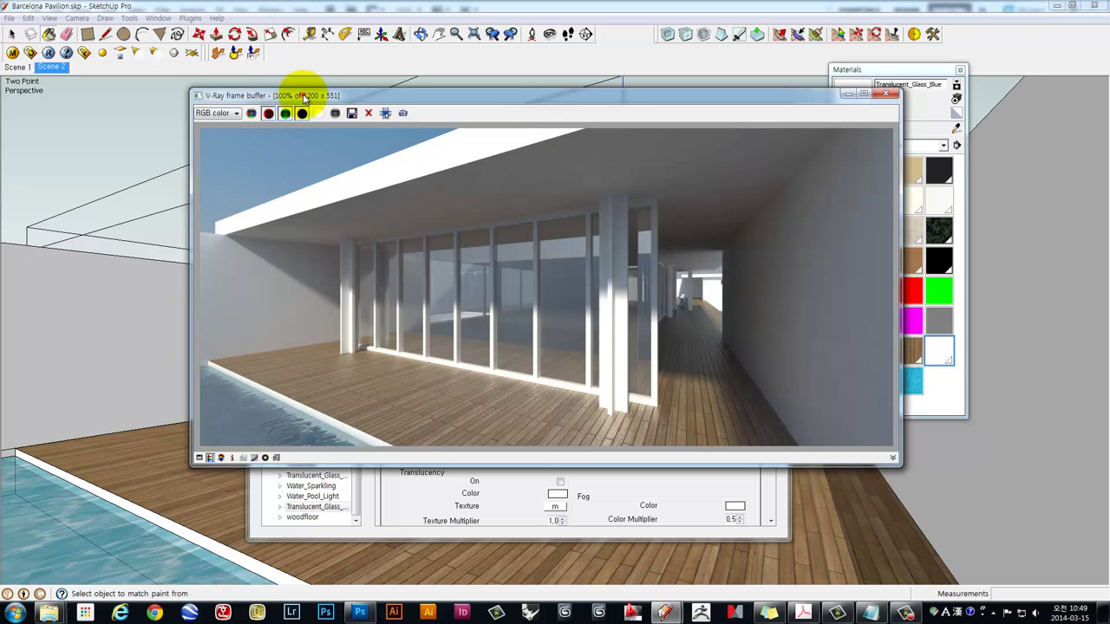
left_click_drag(302, 97, 245, 65)
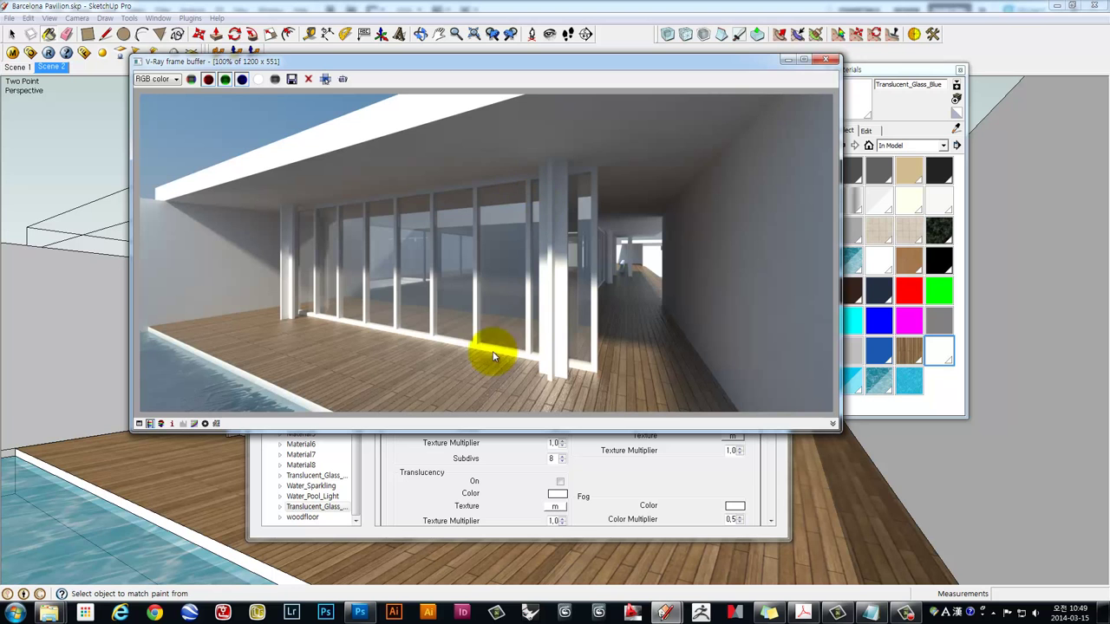
mouse_move(375, 66)
left_mouse_down()
mouse_move(268, 34)
mouse_move(520, 42)
mouse_move(460, 47)
mouse_move(396, 30)
mouse_move(368, 84)
left_mouse_up()
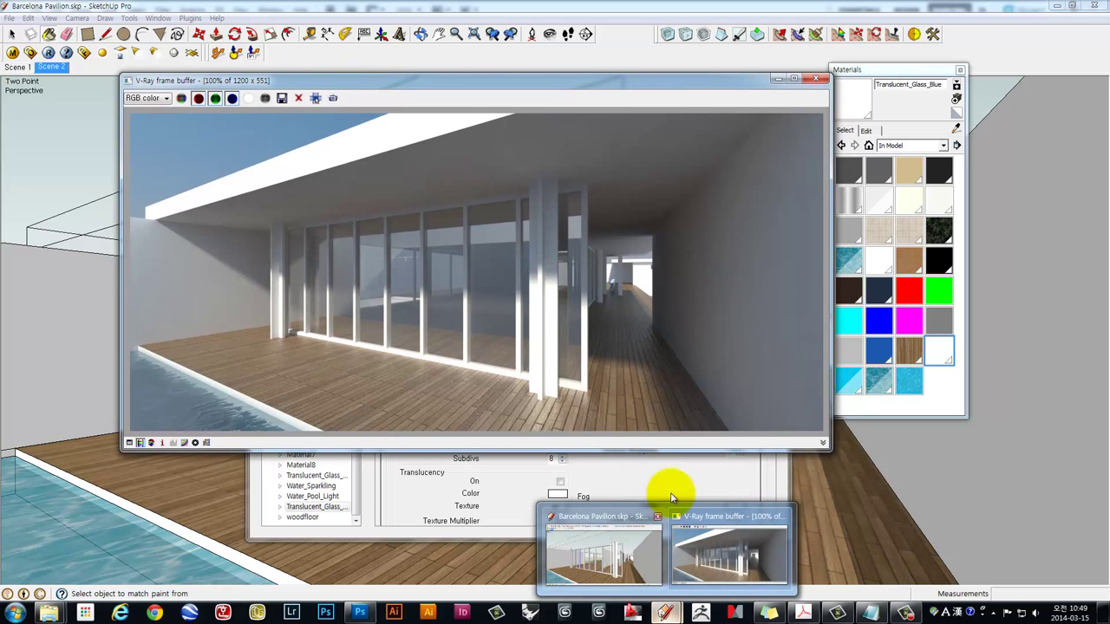
left_click(673, 466)
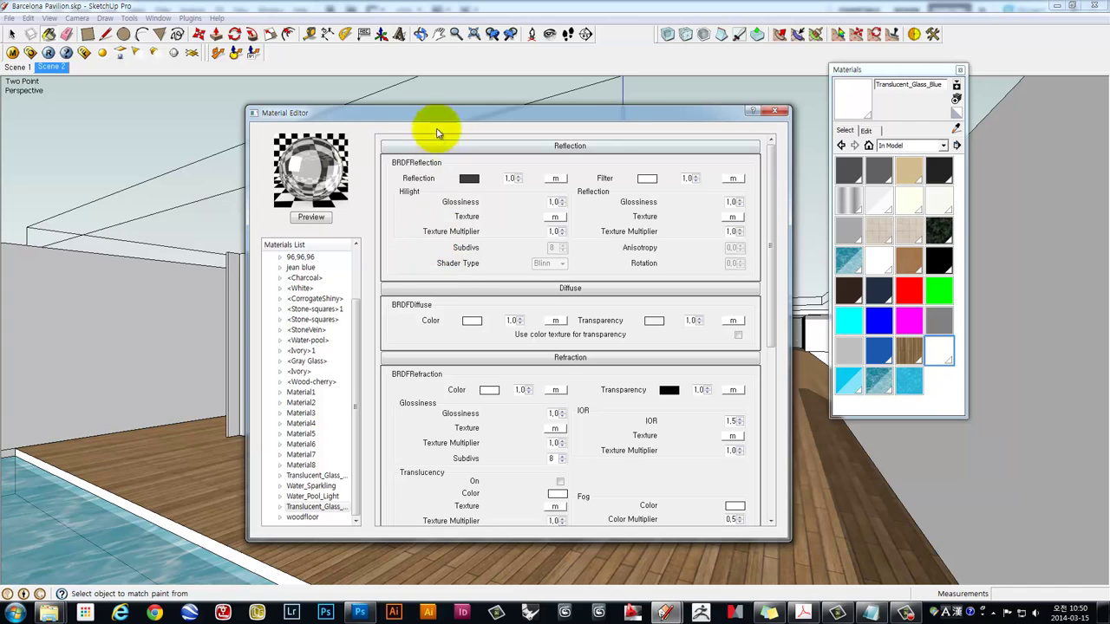
Open the V-Ray render options and expand the VFB Channels section
mouse_move(428, 112)
left_mouse_down()
mouse_move(372, 104)
mouse_move(387, 92)
mouse_move(478, 107)
mouse_move(594, 95)
left_mouse_up()
left_click(31, 52)
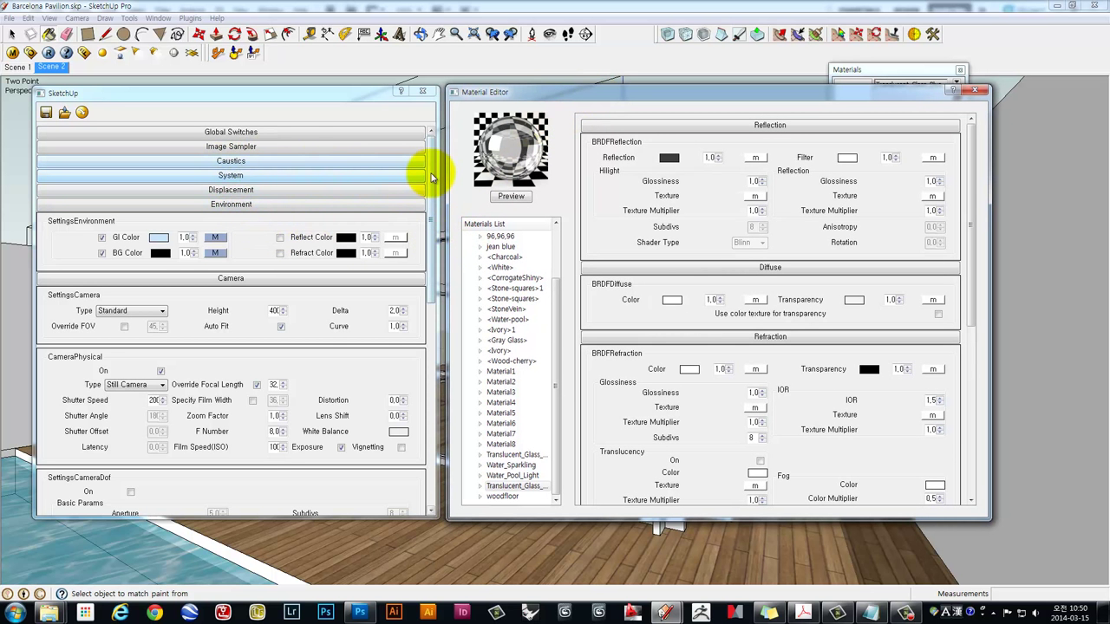
mouse_move(427, 168)
left_mouse_down()
mouse_move(431, 235)
mouse_move(396, 359)
left_mouse_up()
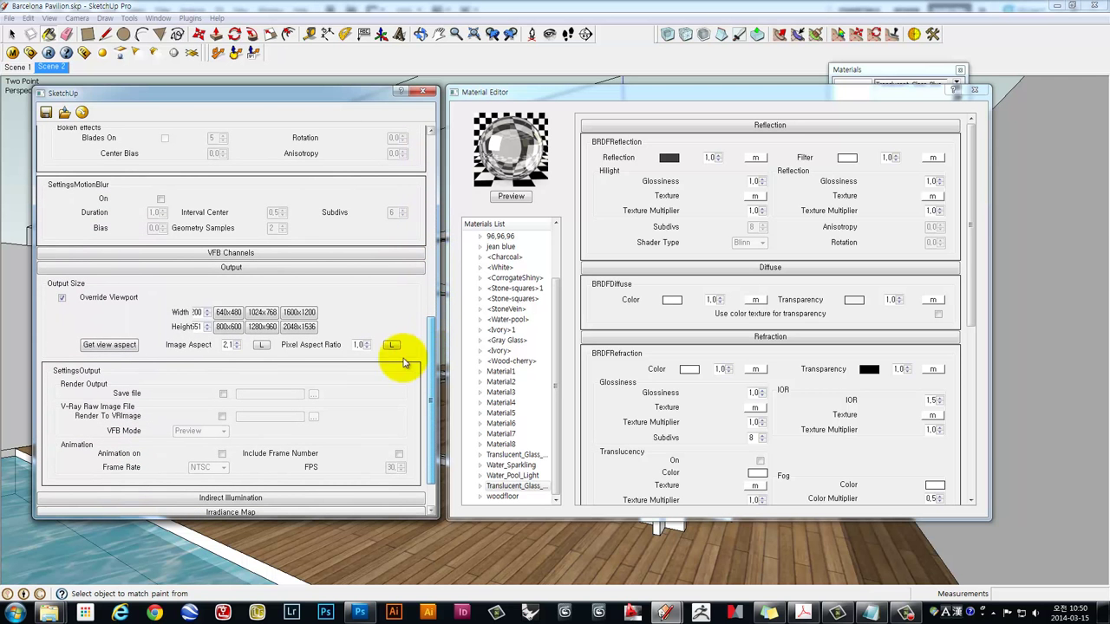
left_click(210, 253)
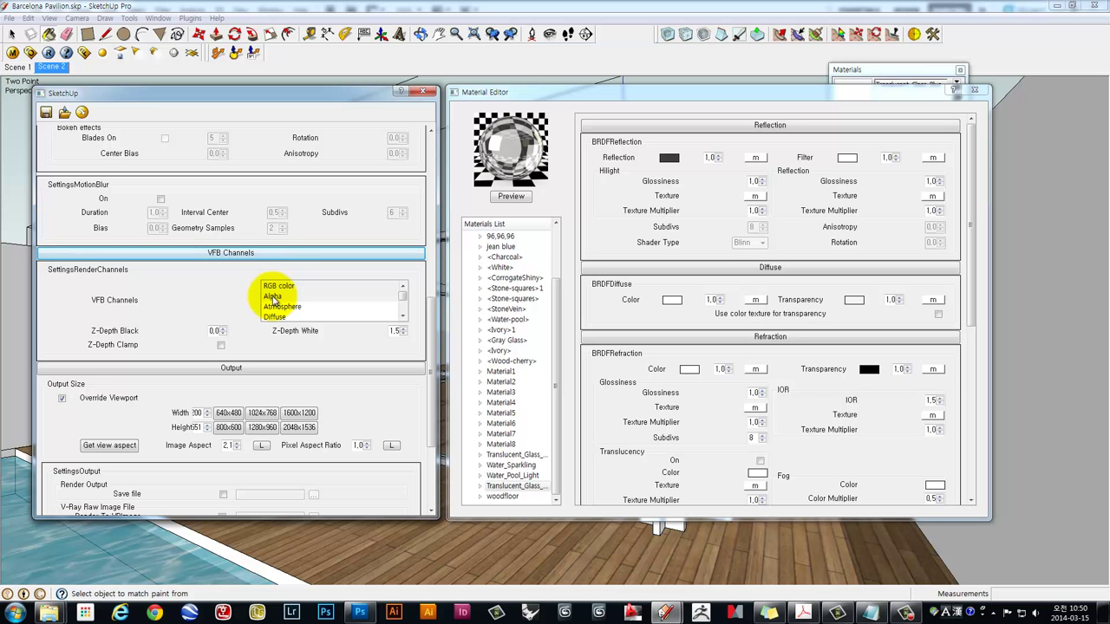
Select the RenderID and Material ID channels in the render channel list
left_click(272, 295)
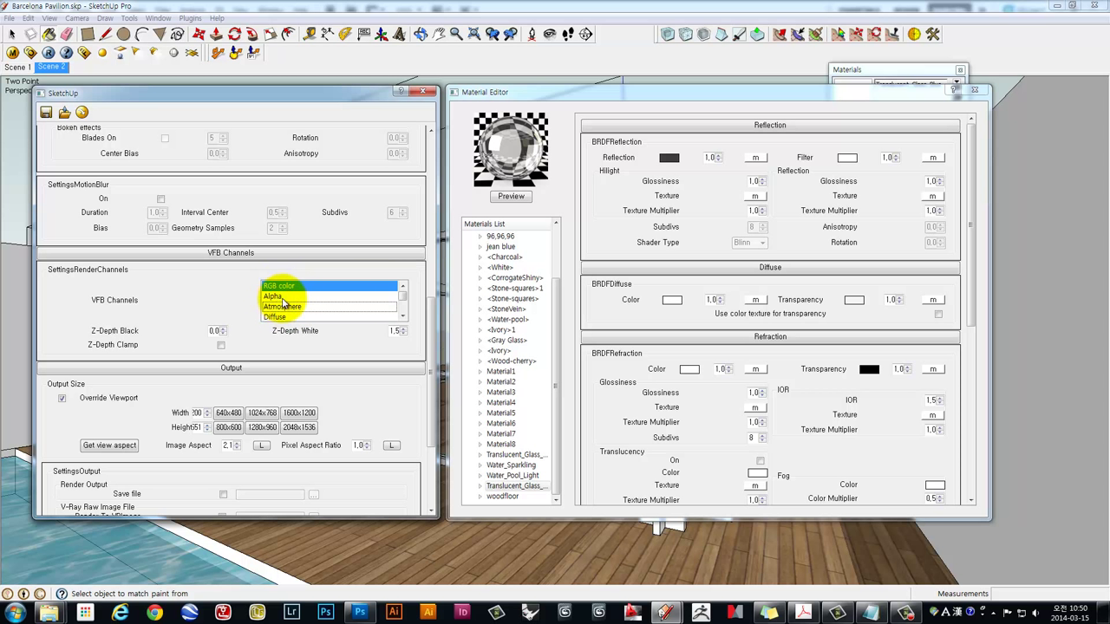
left_click(403, 317)
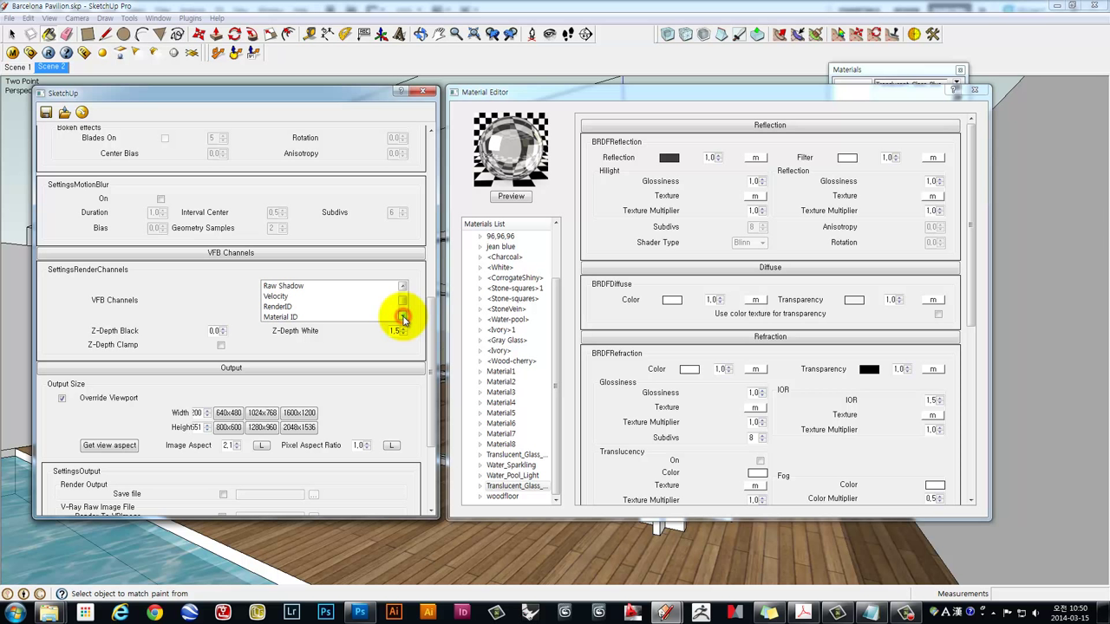
left_click(403, 319)
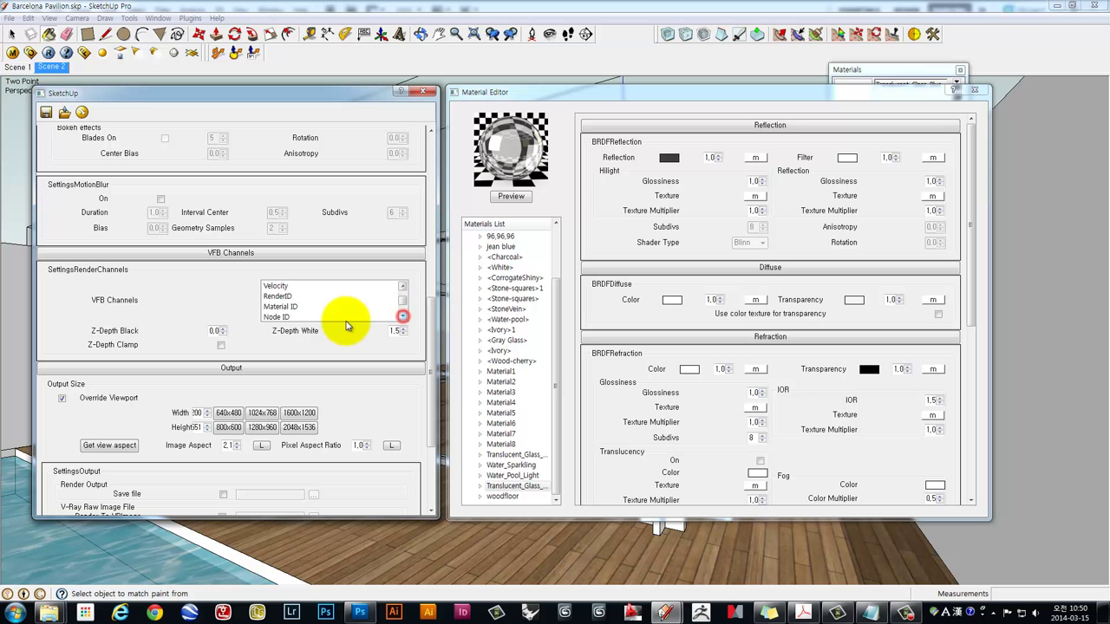
left_click(288, 308)
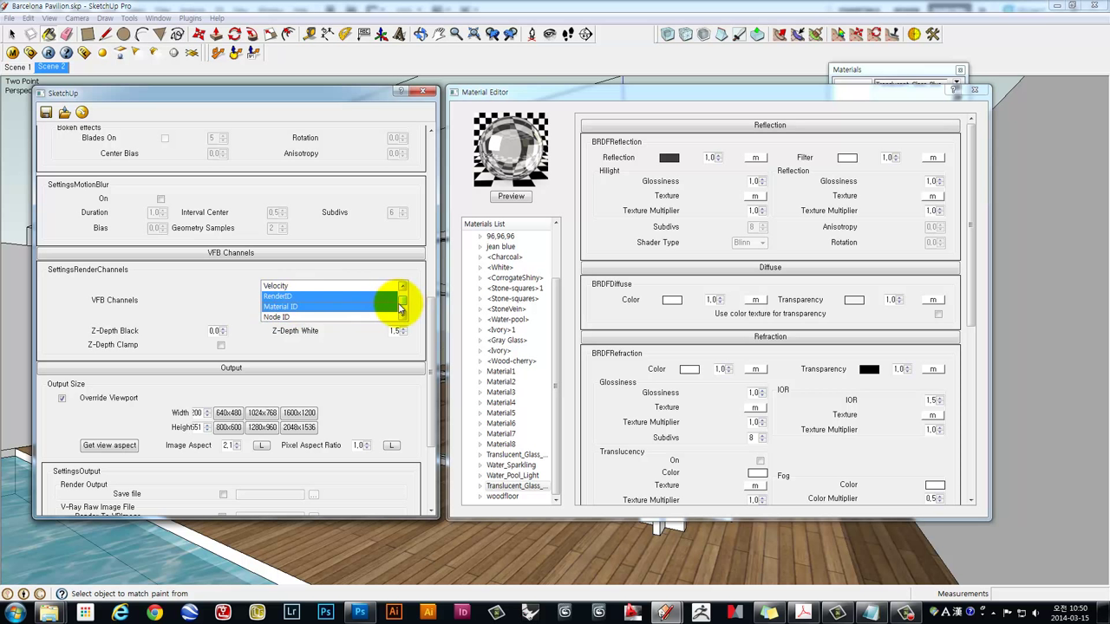
mouse_move(401, 305)
left_mouse_down()
mouse_move(401, 296)
mouse_move(401, 314)
left_mouse_up()
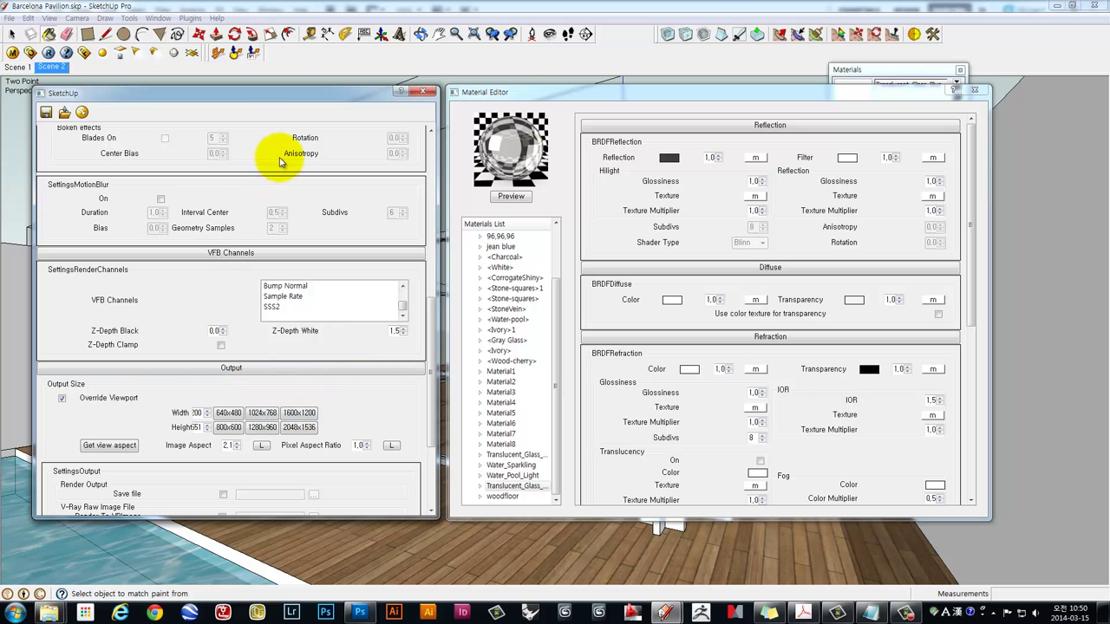
left_click(404, 287)
left_click(404, 287)
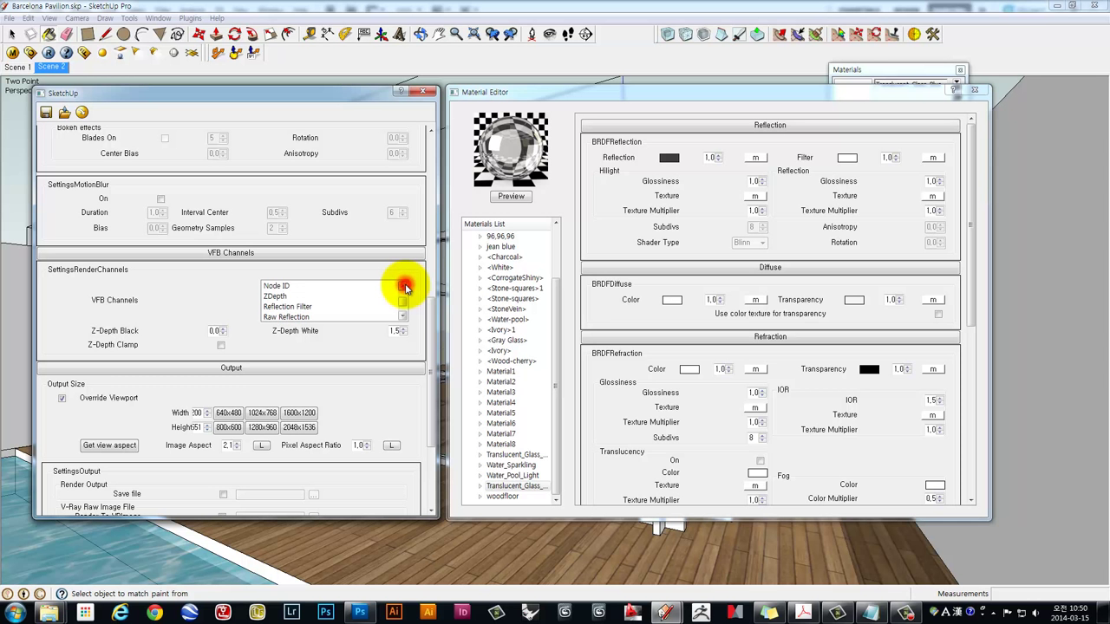
left_click(405, 287)
left_click(405, 287)
left_click(404, 287)
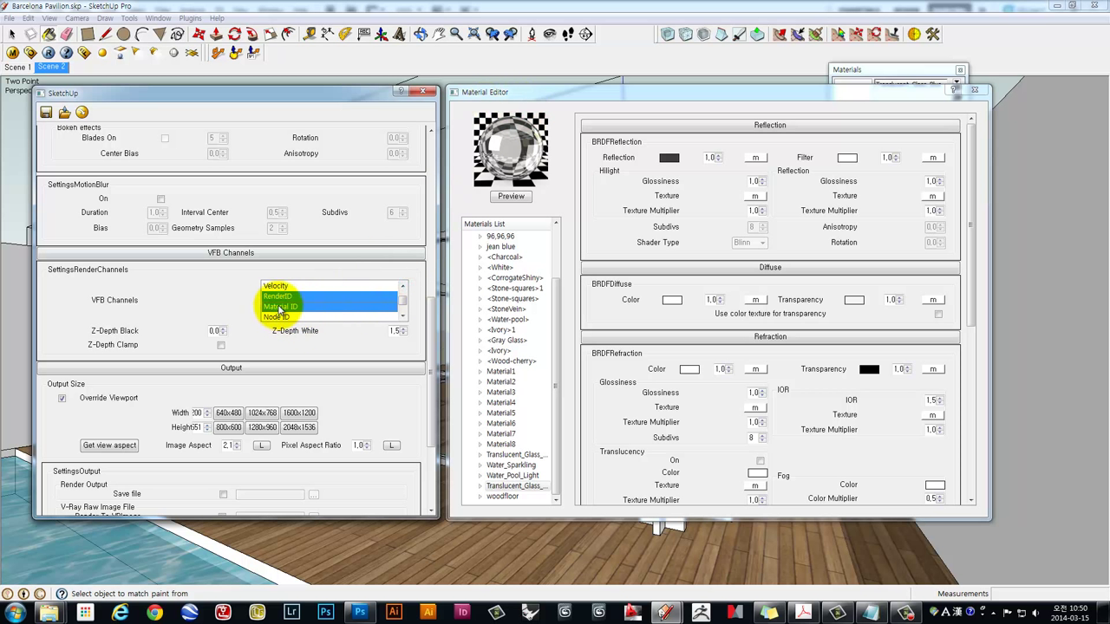
left_click_drag(573, 101, 558, 100)
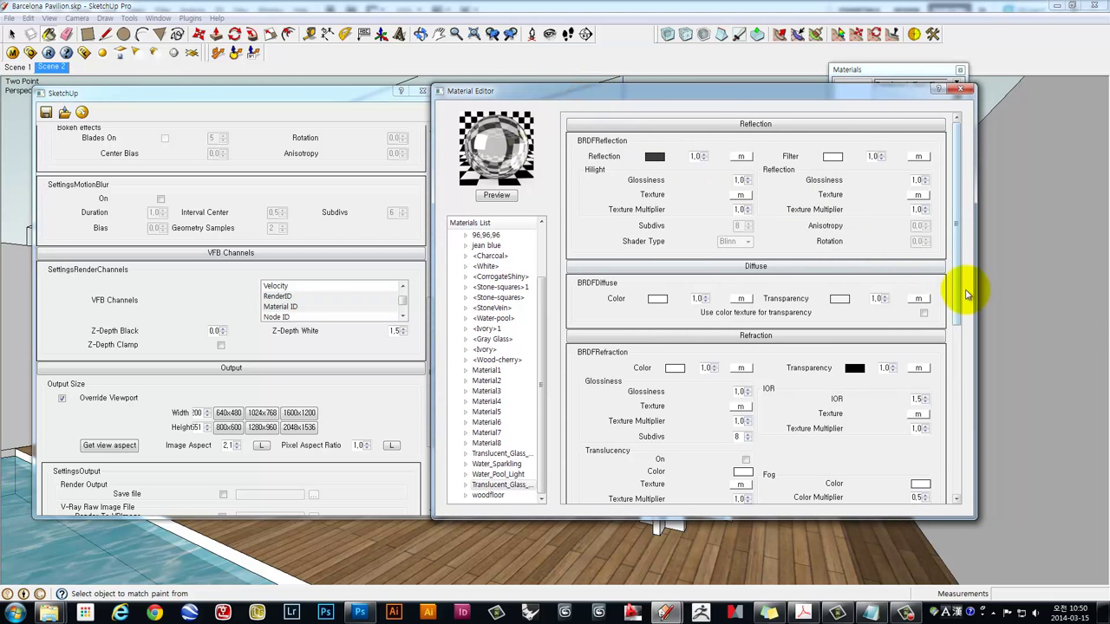
Set the glass material's ID Color to pure bright yellow
left_click_drag(958, 298, 955, 459)
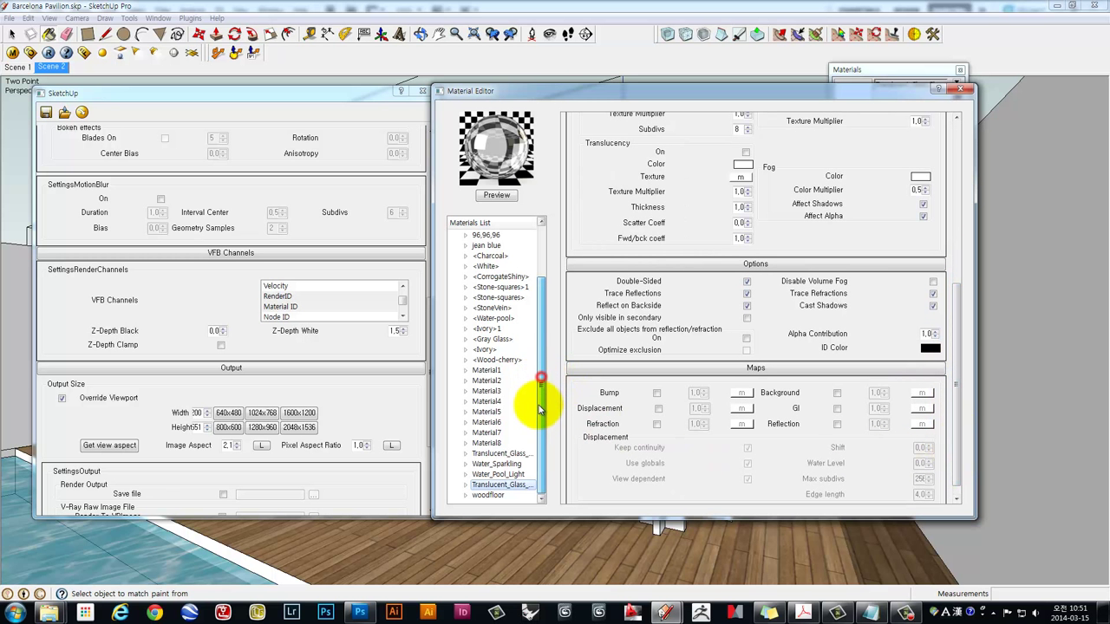
left_click(478, 485)
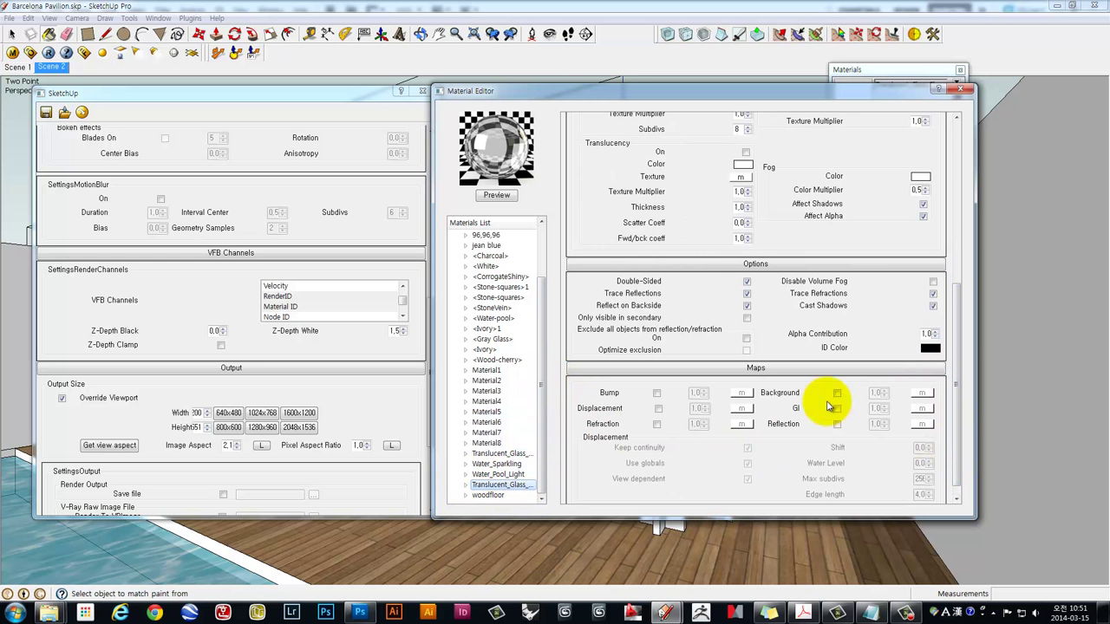
left_click(930, 348)
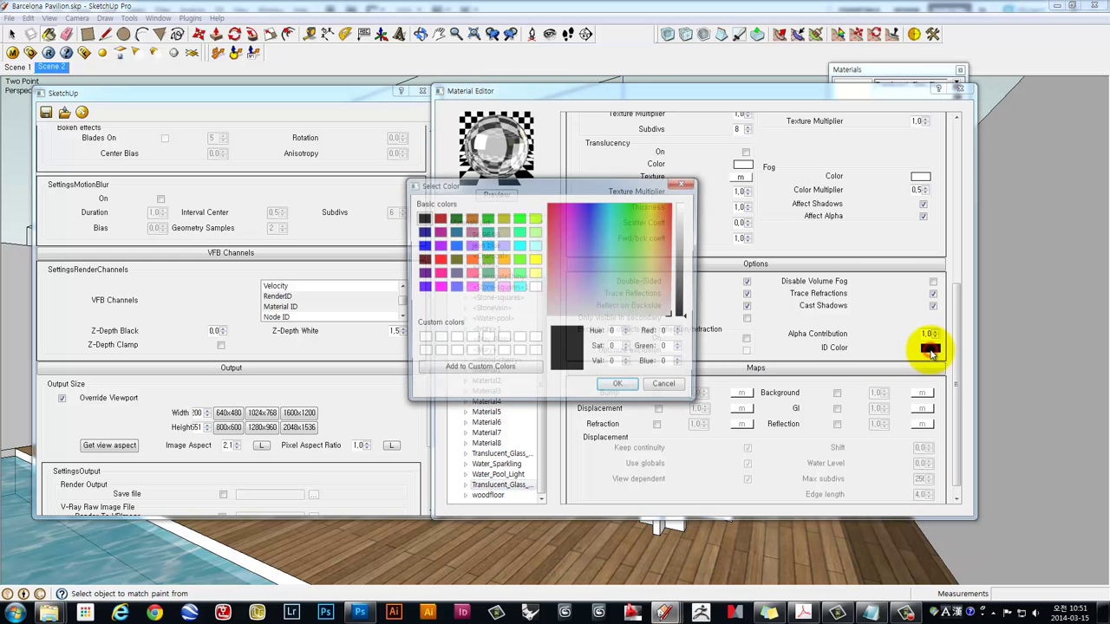
left_click(535, 262)
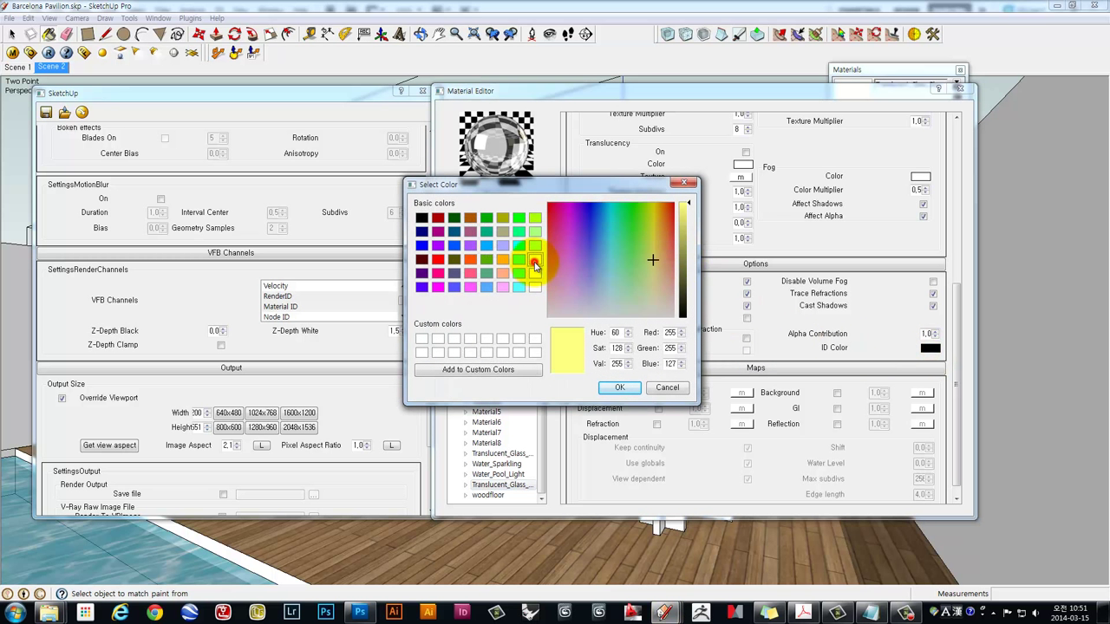
left_click(535, 261)
left_click(620, 388)
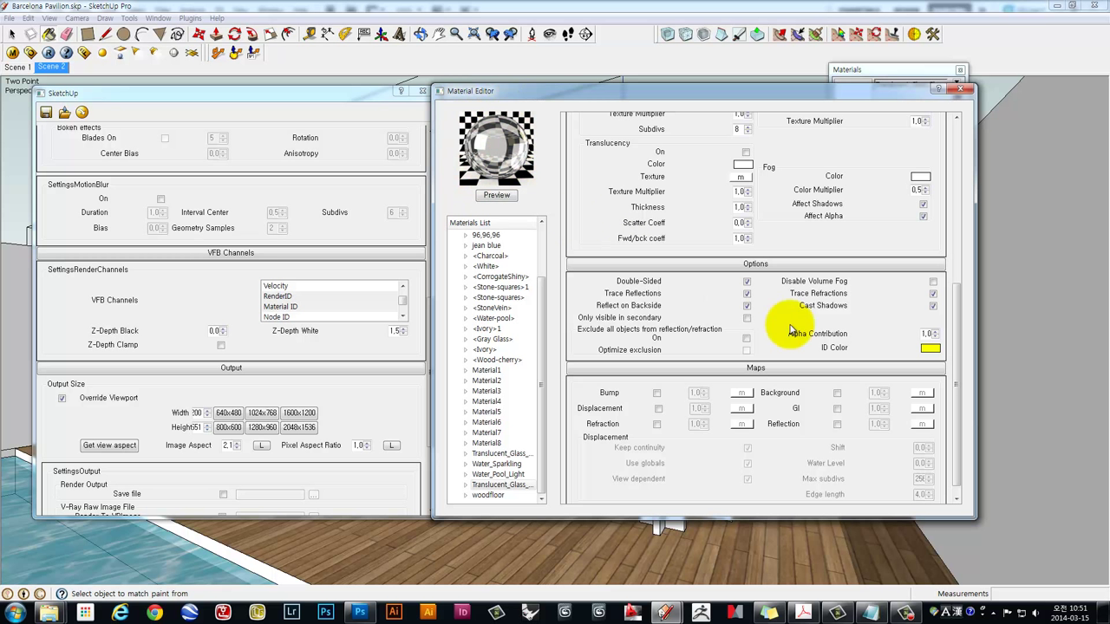
left_click(930, 349)
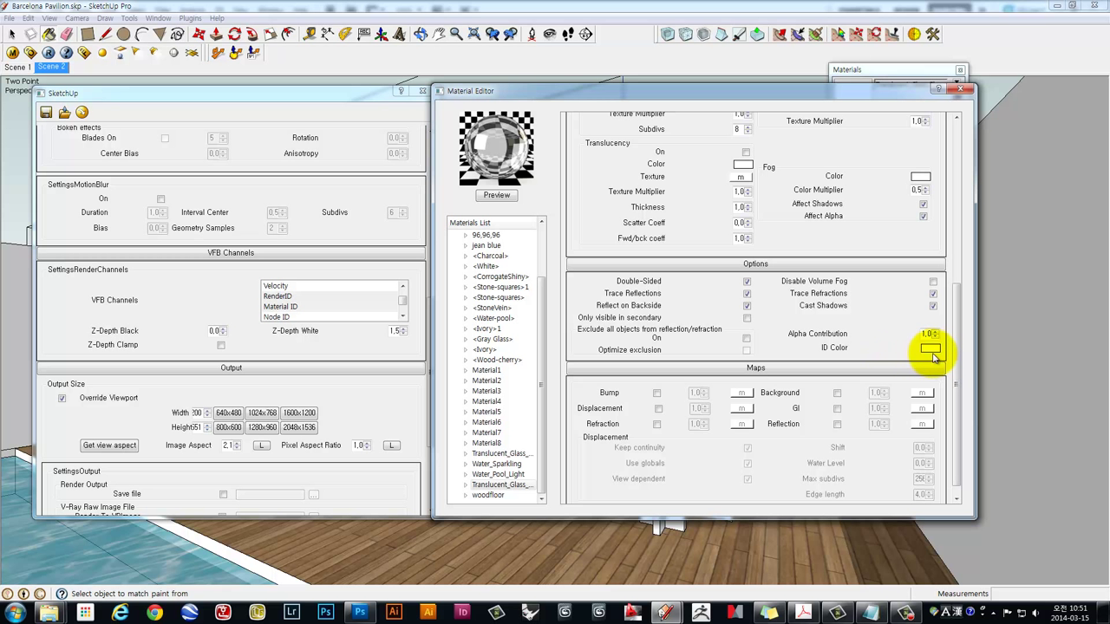
left_click(542, 343)
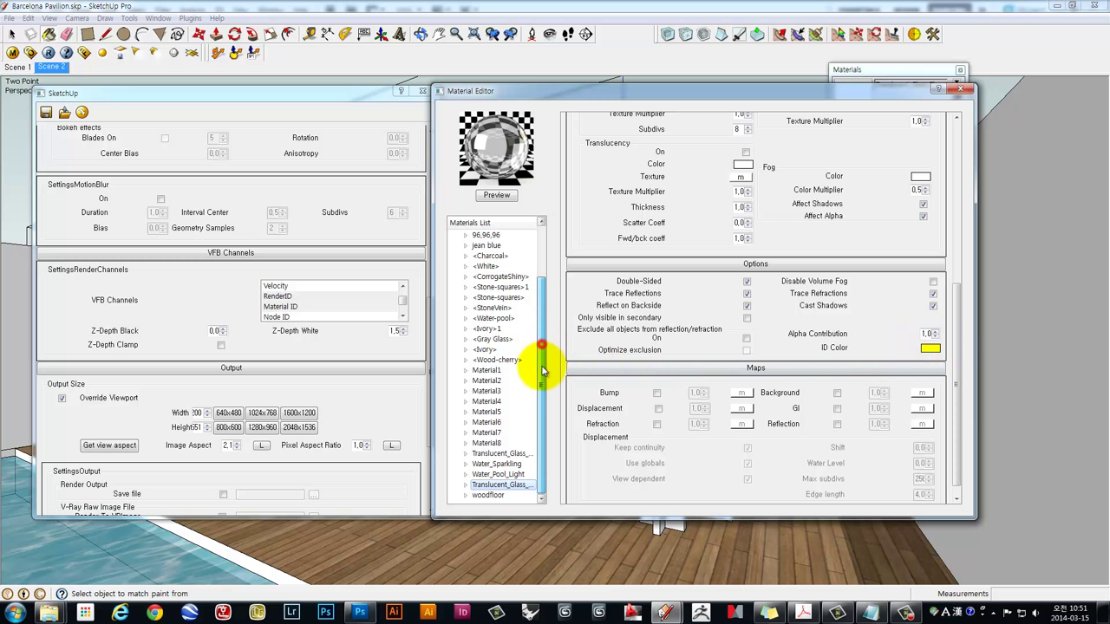
Select woodfloor and pick red in its ID Color picker
left_click(490, 497)
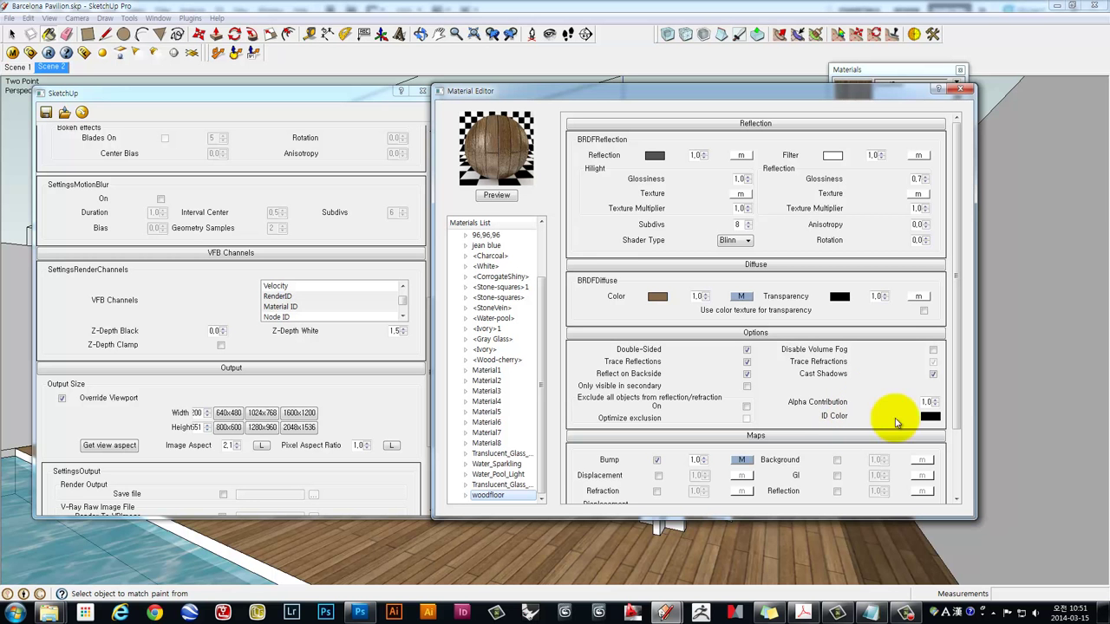
left_click(933, 418)
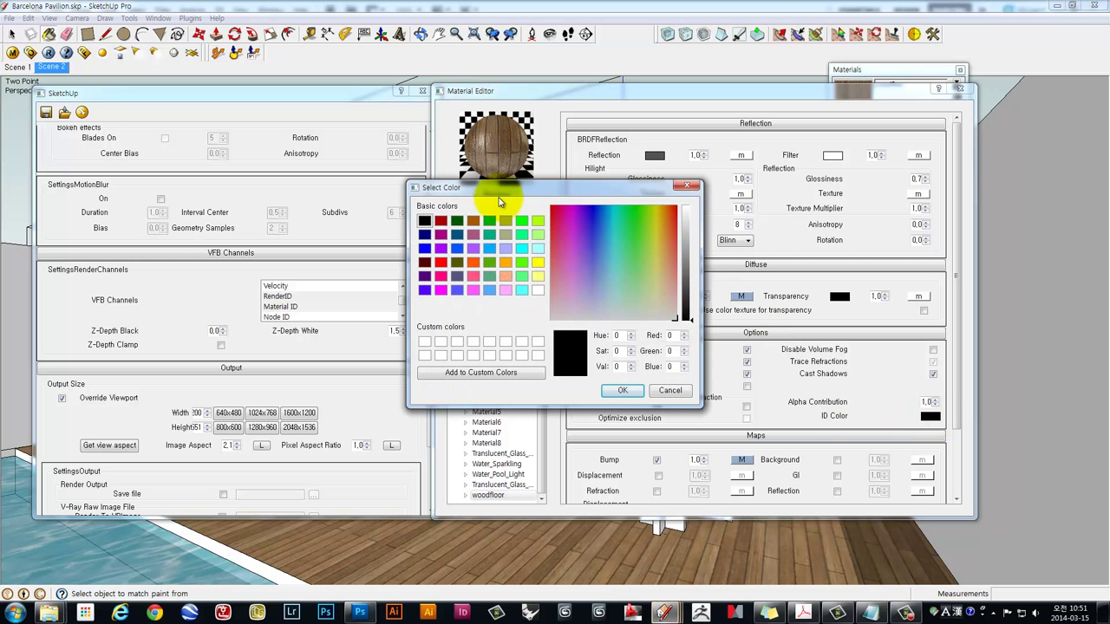
left_click(441, 264)
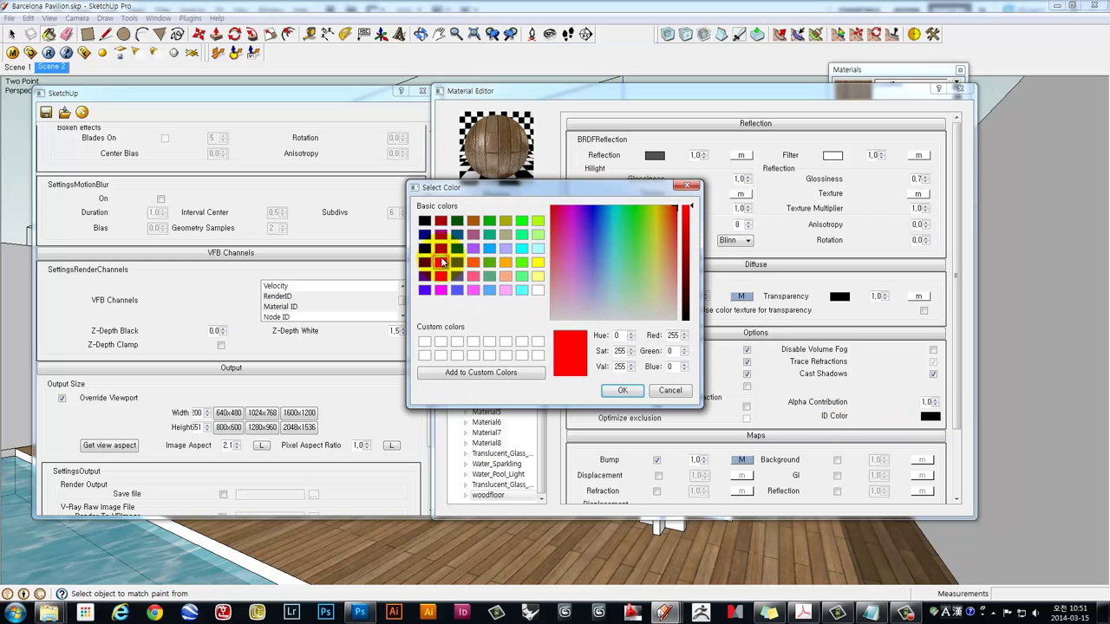
Confirm red as woodfloor's ID colour and launch a new V-Ray render
left_click(620, 392)
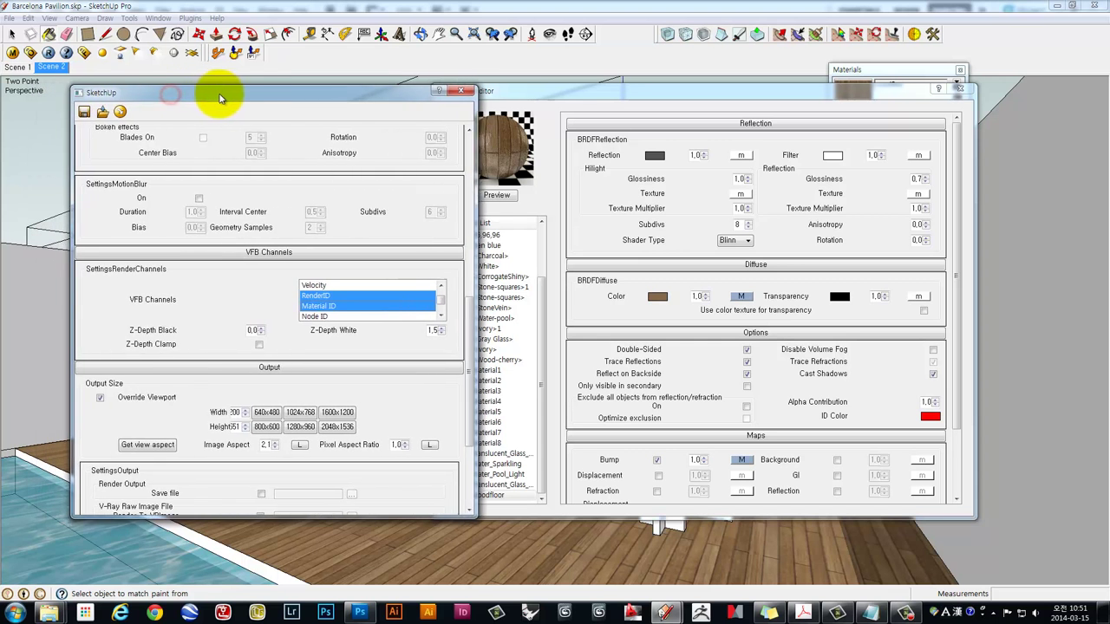
left_click_drag(171, 98, 221, 107)
left_click(49, 54)
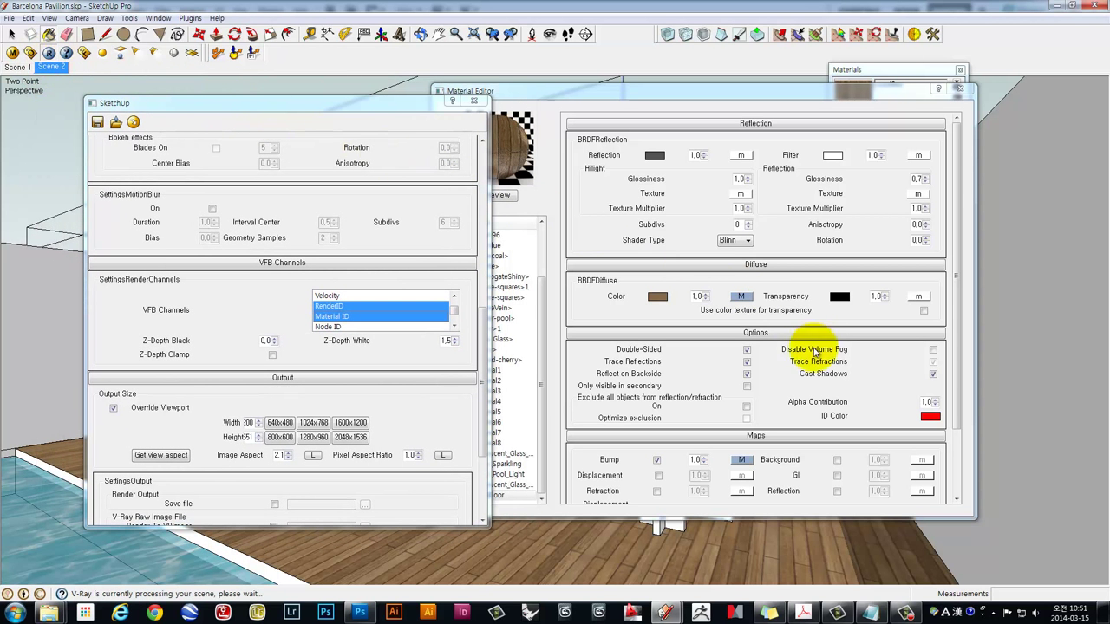
View the new render's Material ID and RenderID channels, then return to RGB color
mouse_move(700, 614)
left_click(698, 546)
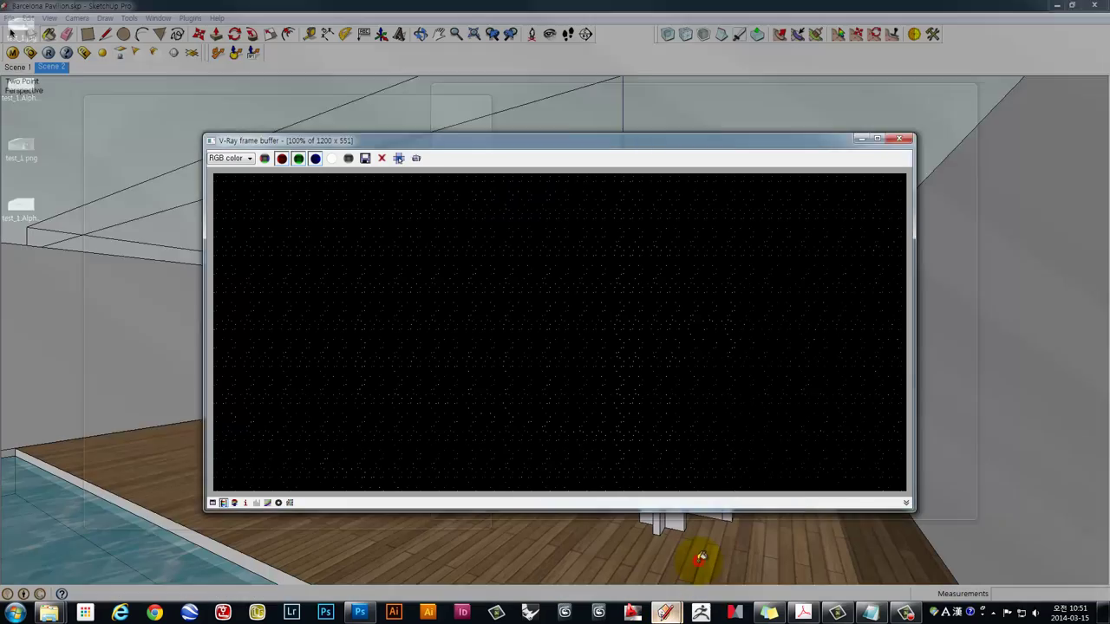
left_click_drag(358, 143, 319, 100)
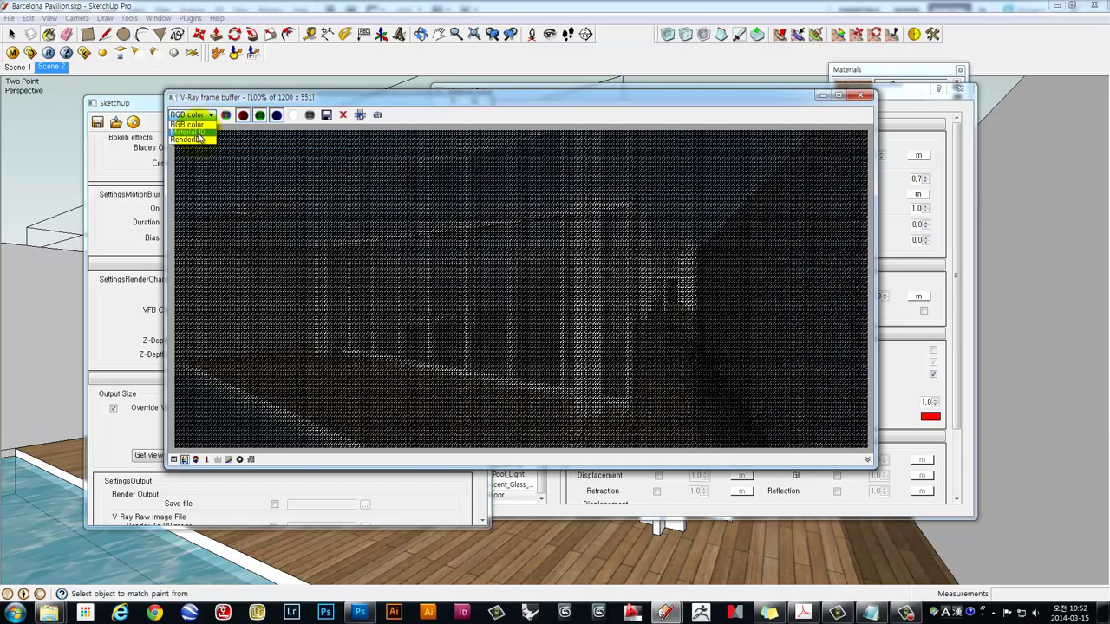
left_click(199, 132)
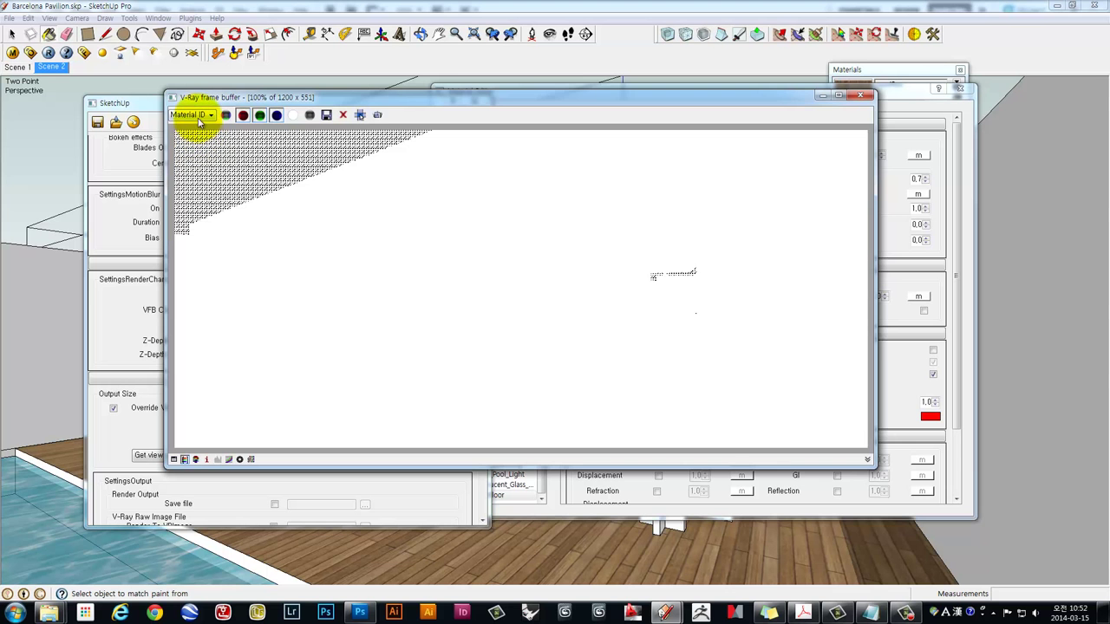
left_click(193, 116)
left_click(195, 141)
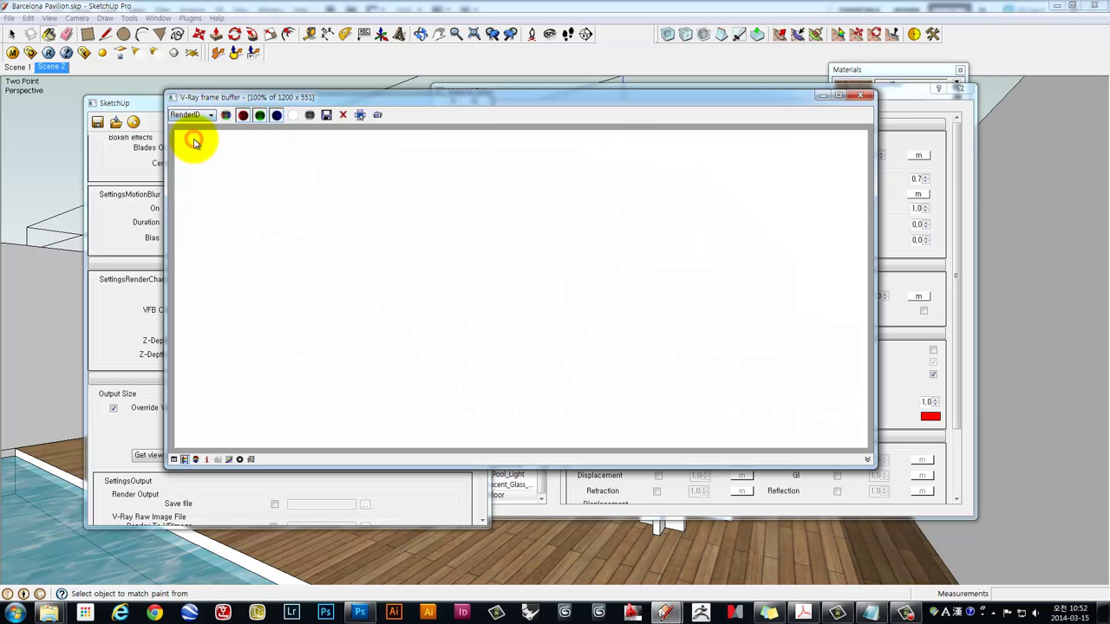
left_click(189, 115)
left_click(195, 125)
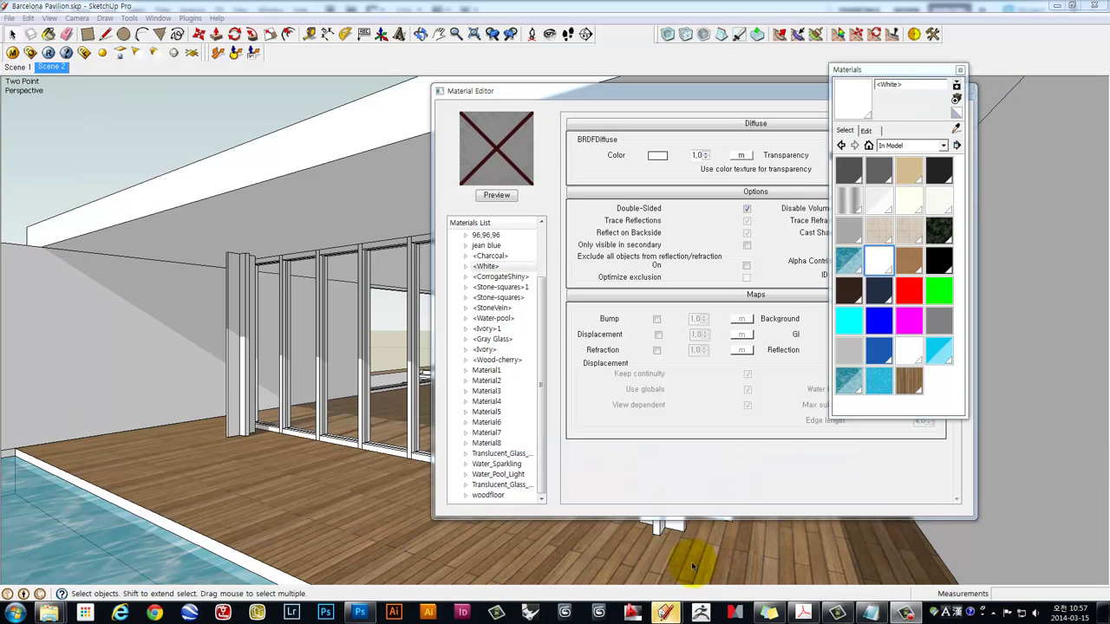
mouse_move(665, 613)
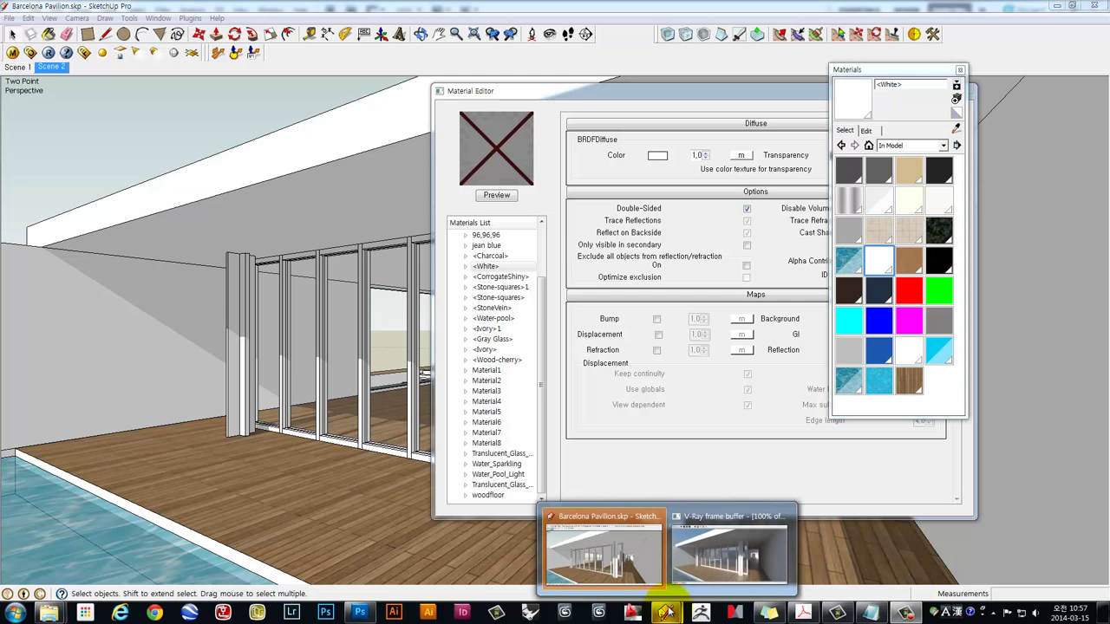
Bring up the V-Ray frame buffer and show the Material ID channel
left_click(697, 562)
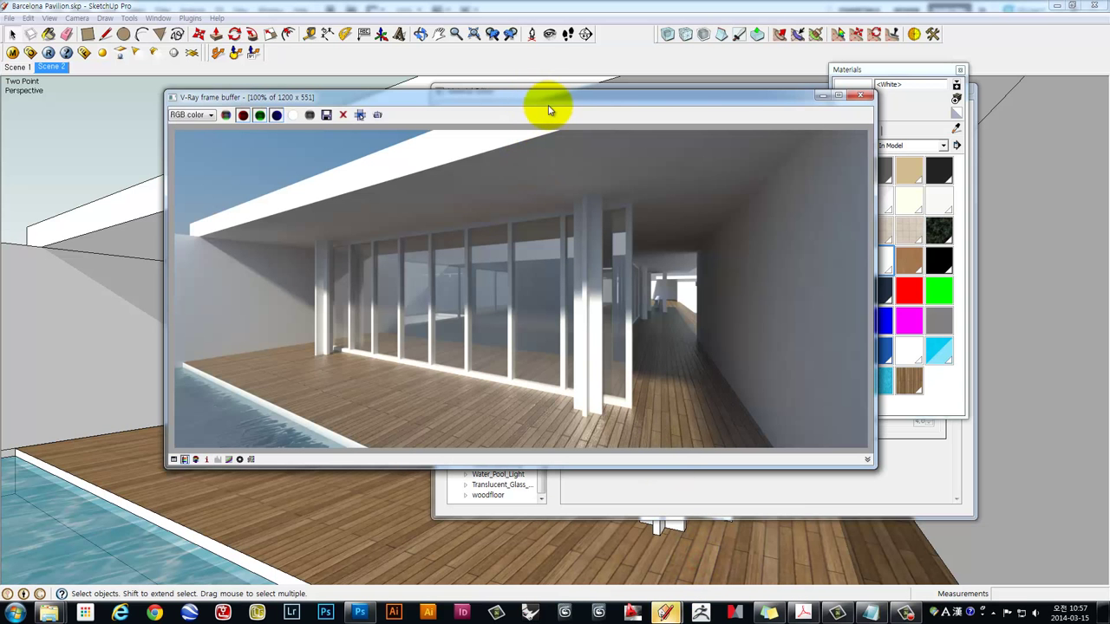
mouse_move(550, 104)
left_mouse_down()
mouse_move(490, 106)
mouse_move(585, 104)
left_mouse_up()
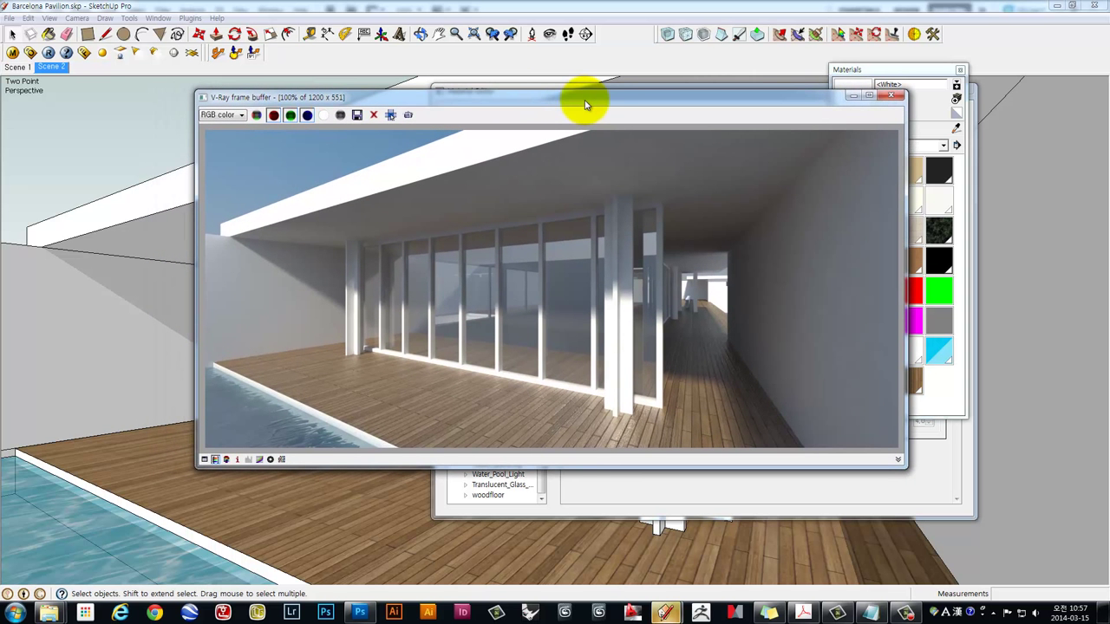
left_click(229, 118)
left_click(226, 136)
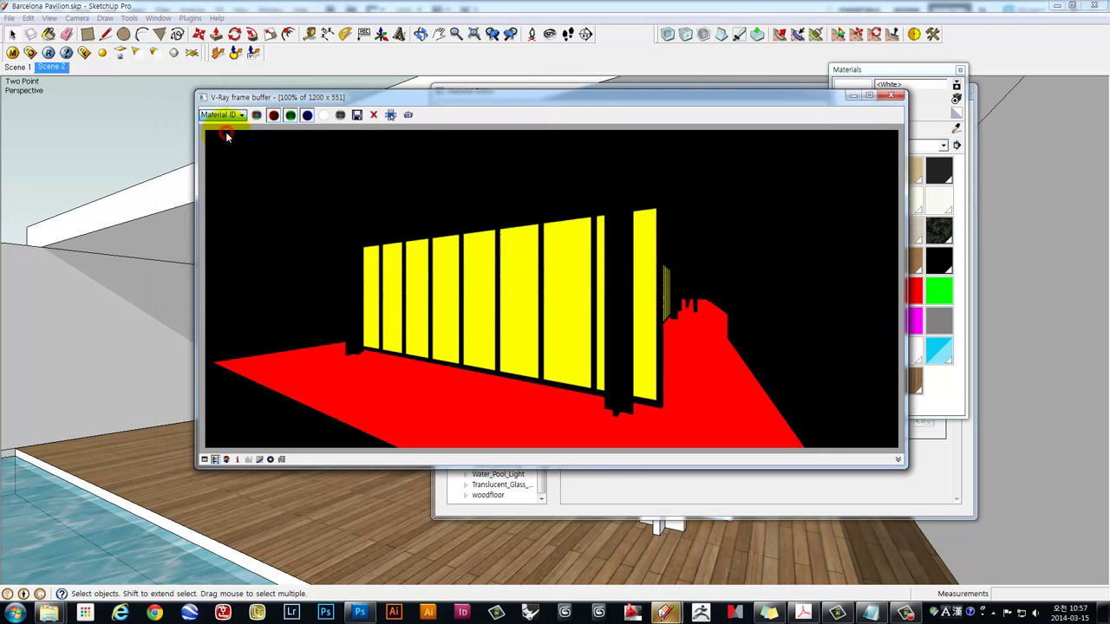
left_click_drag(367, 97, 349, 95)
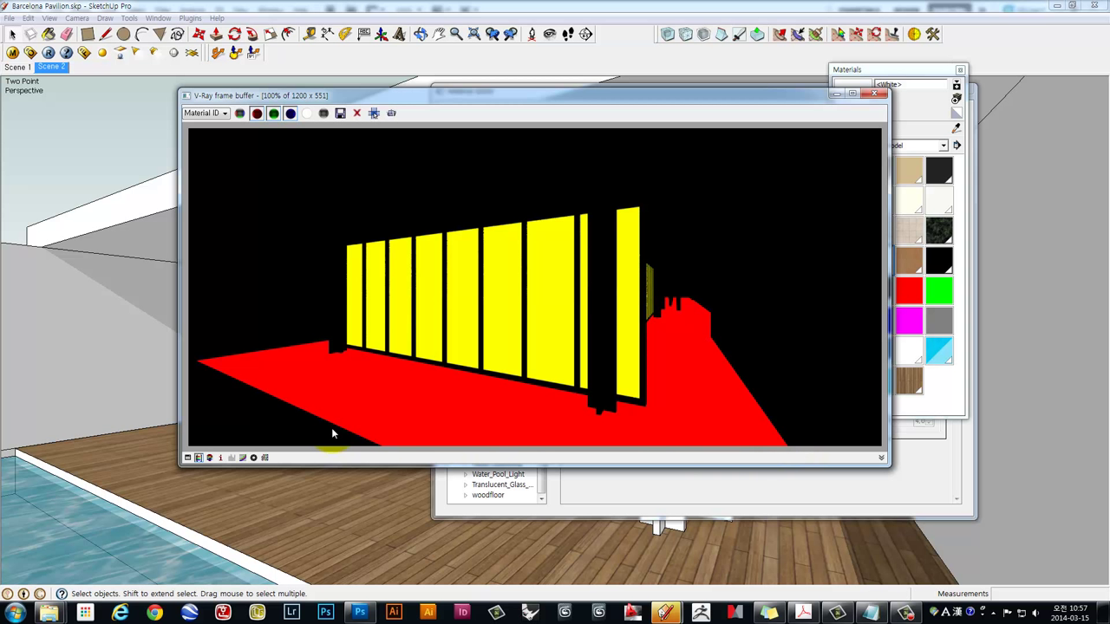
Show the RenderID channel, then switch back to the RGB color render
left_click(206, 114)
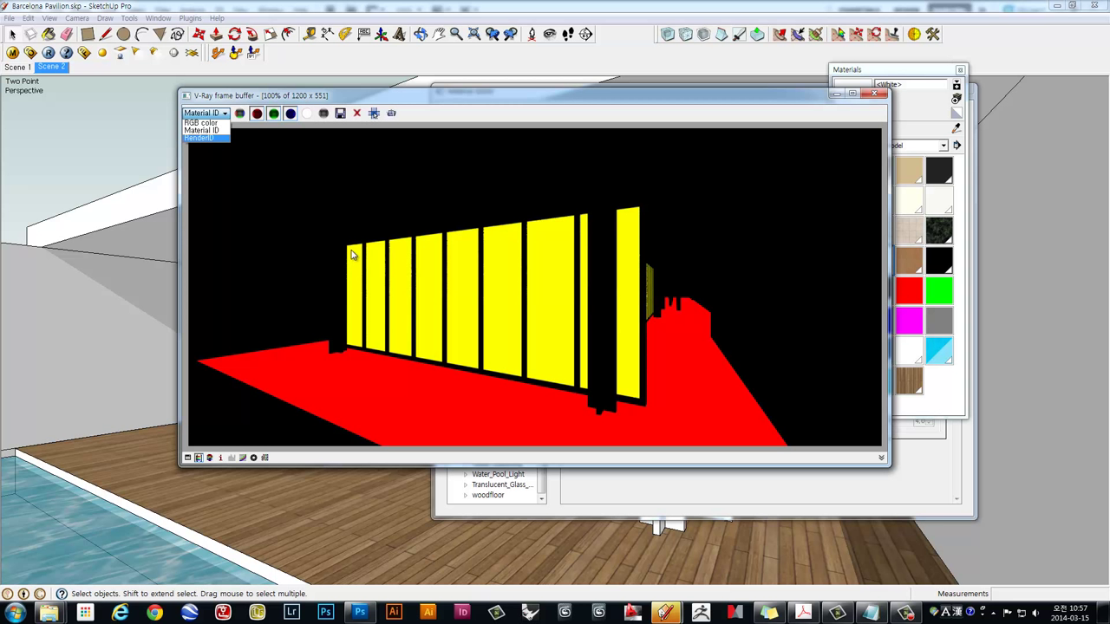
left_click(210, 138)
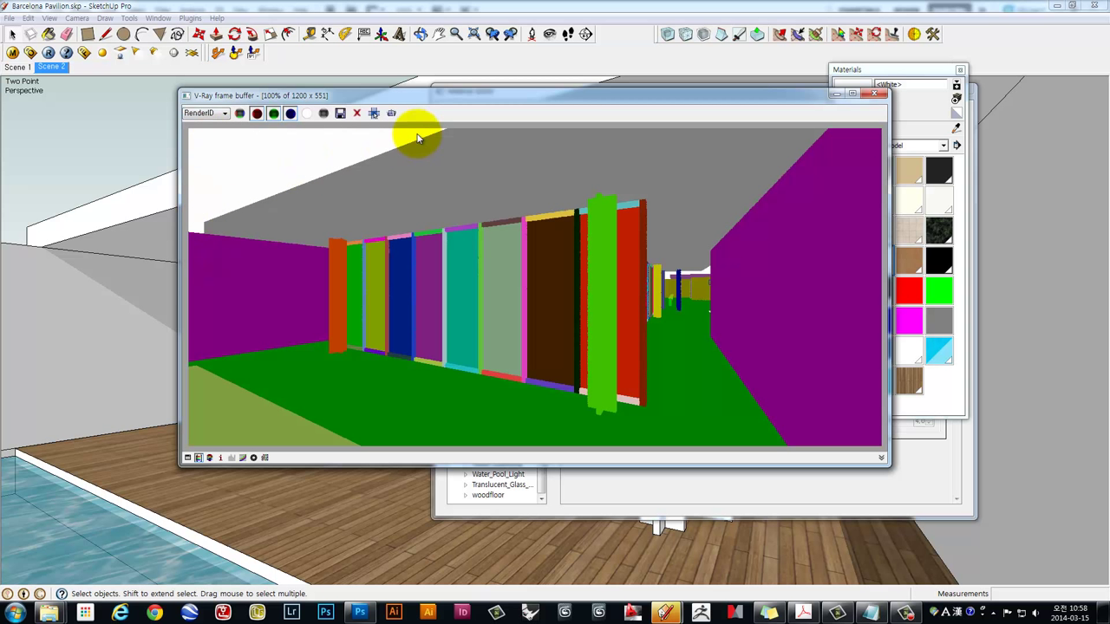
left_click(265, 253)
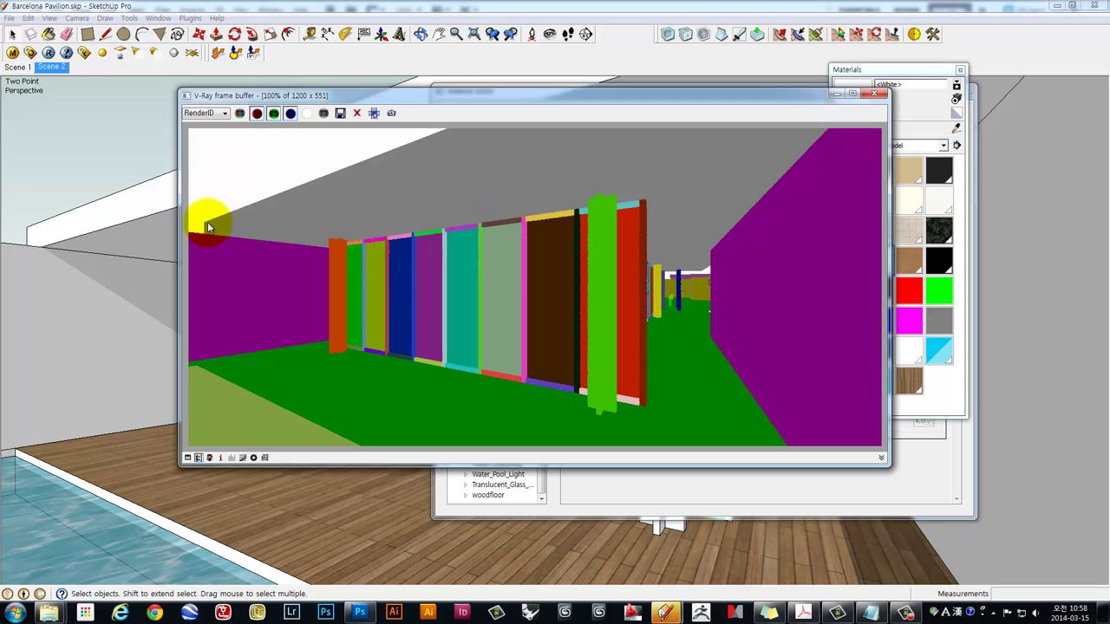
left_click_drag(256, 238, 291, 332)
left_click(208, 114)
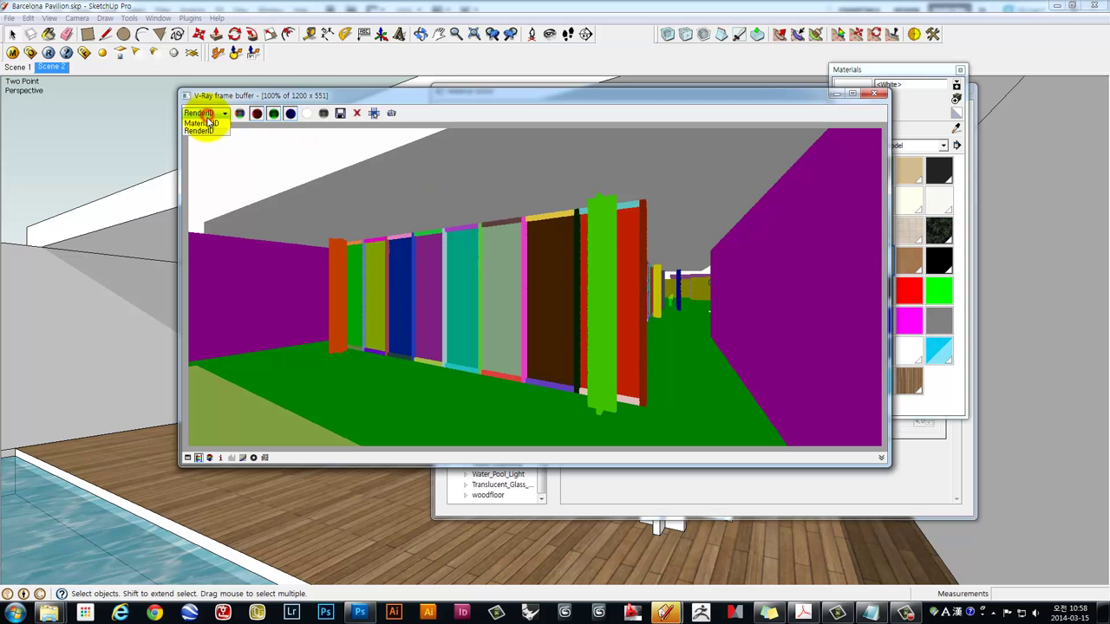
left_click(210, 124)
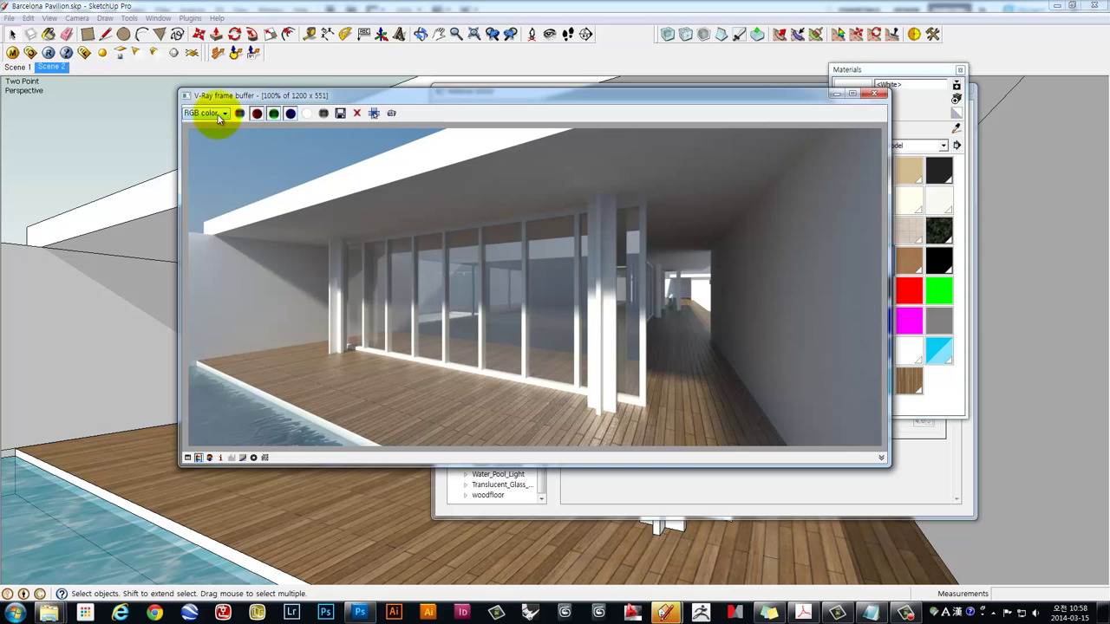
left_click_drag(226, 95, 187, 78)
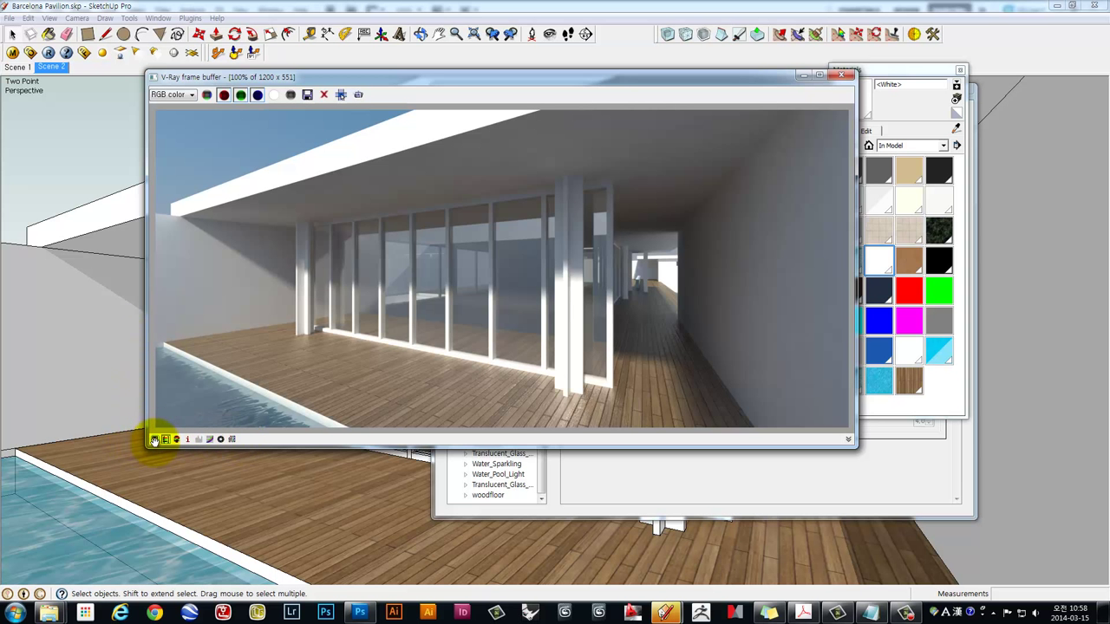
Open the frame buffer's colour corrections beside the render and add a tone-curve point
left_click(154, 439)
left_click(867, 134)
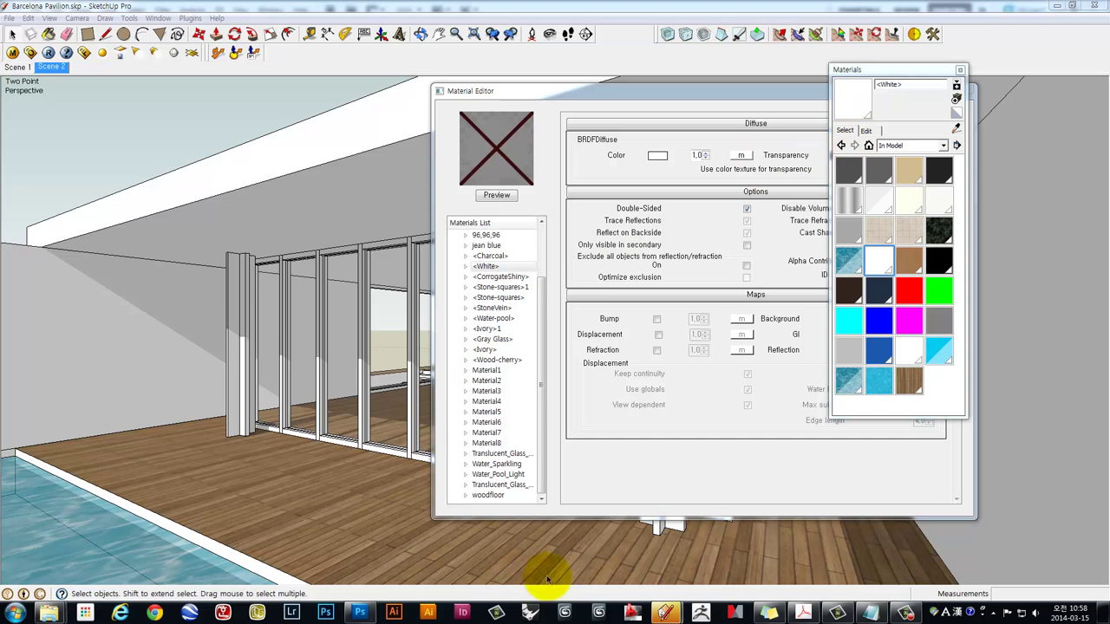
mouse_move(666, 613)
left_click(712, 559)
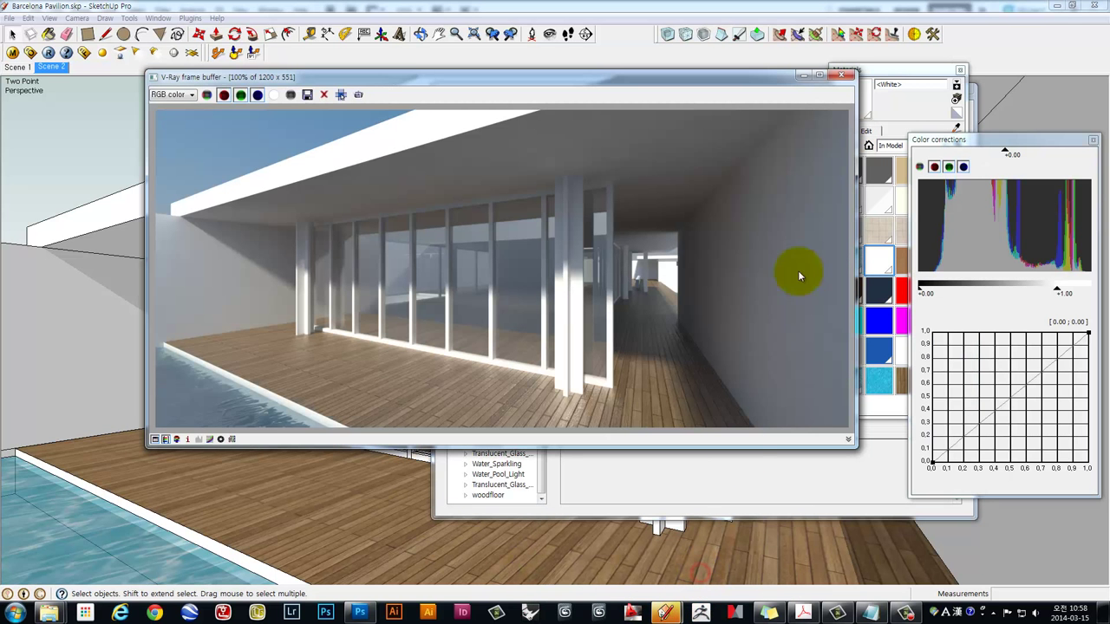
left_click_drag(938, 144, 702, 136)
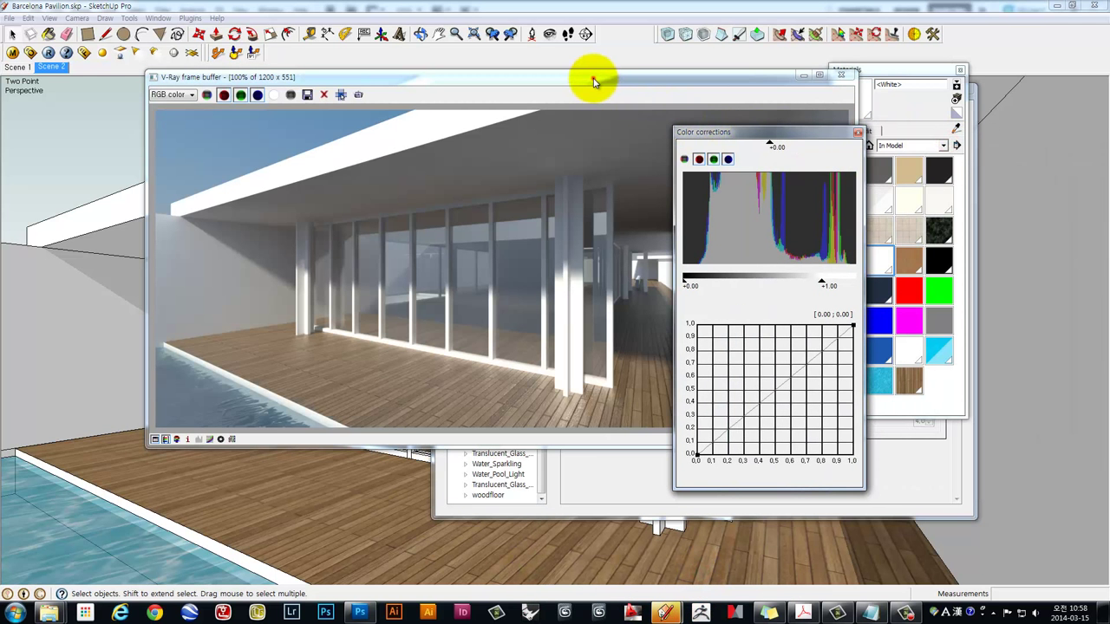
left_click_drag(595, 79, 532, 78)
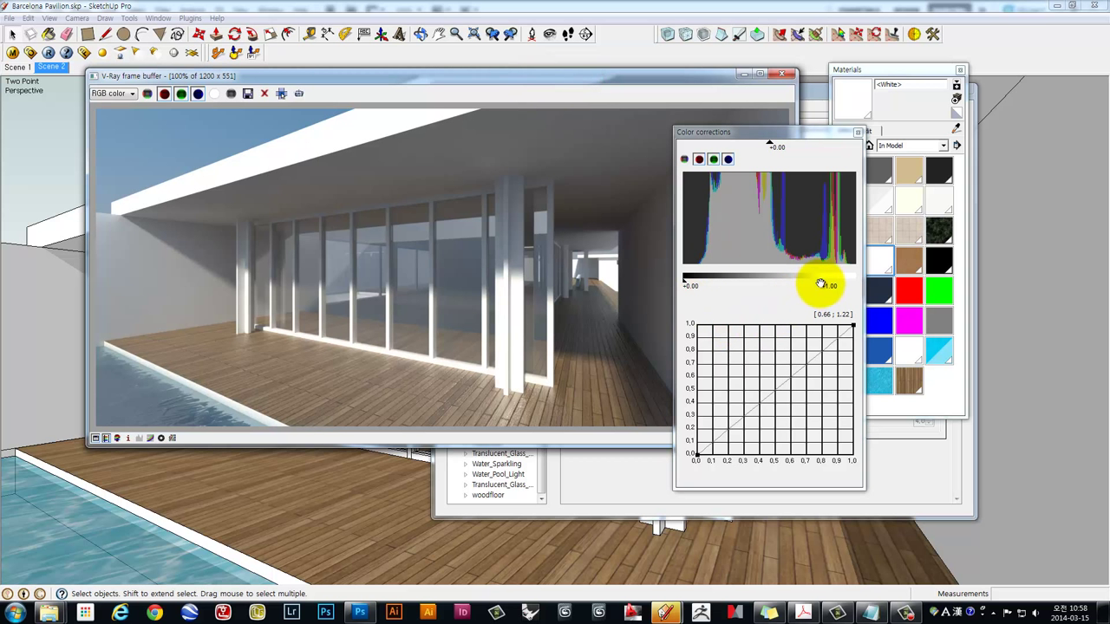
left_click(805, 362)
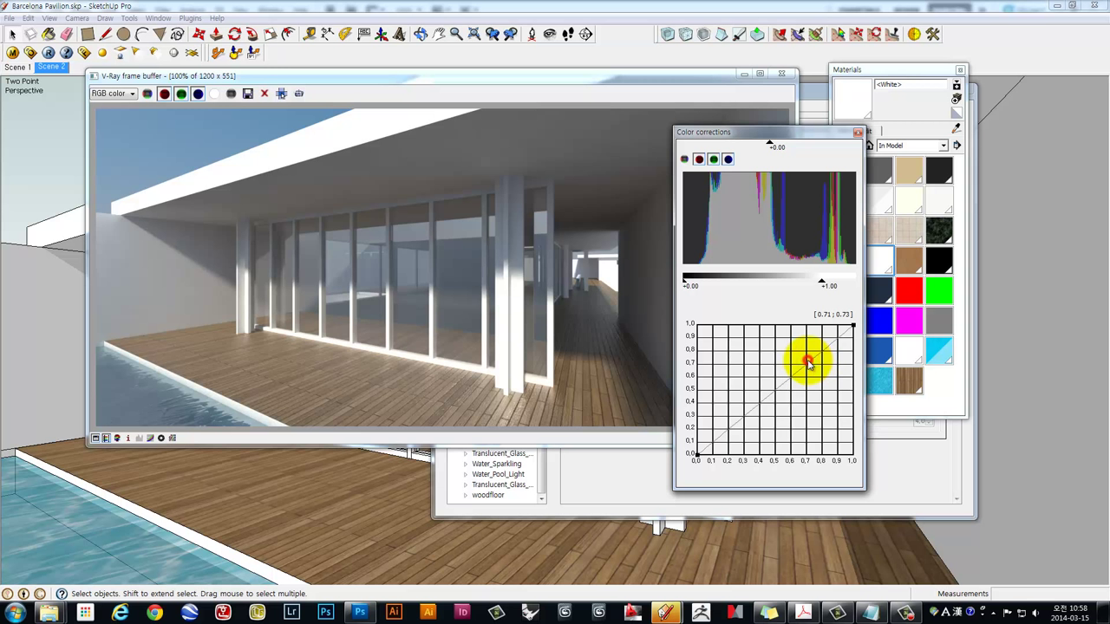
left_click(151, 438)
Raise the curve's upper and lower points to brighten the render
left_click_drag(799, 356, 772, 334)
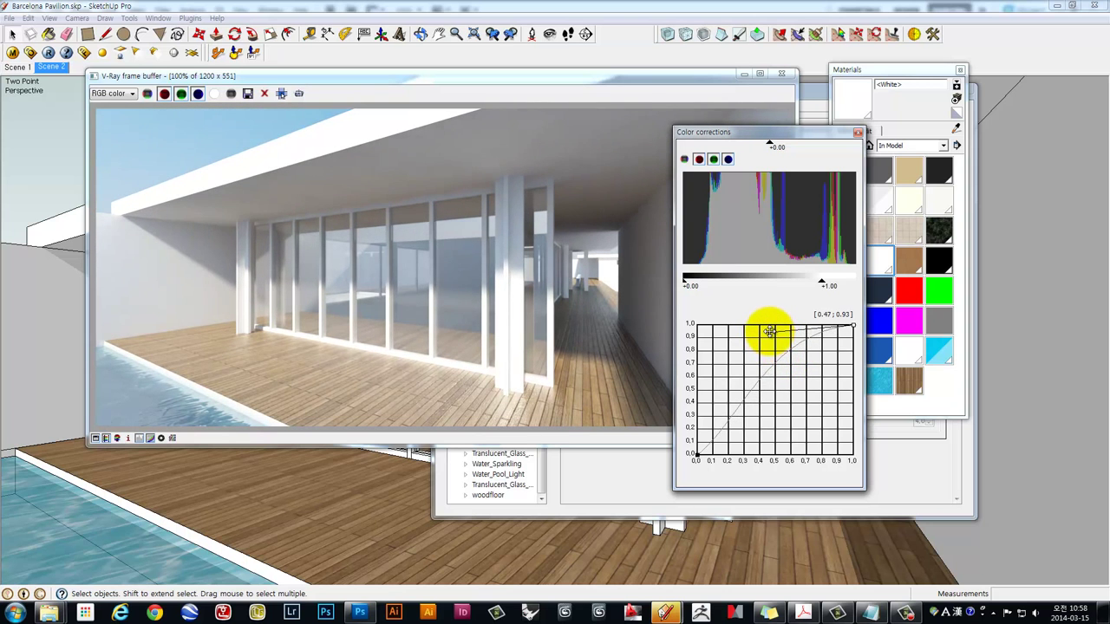
mouse_move(776, 331)
left_mouse_down()
mouse_move(831, 380)
mouse_move(777, 332)
left_mouse_up()
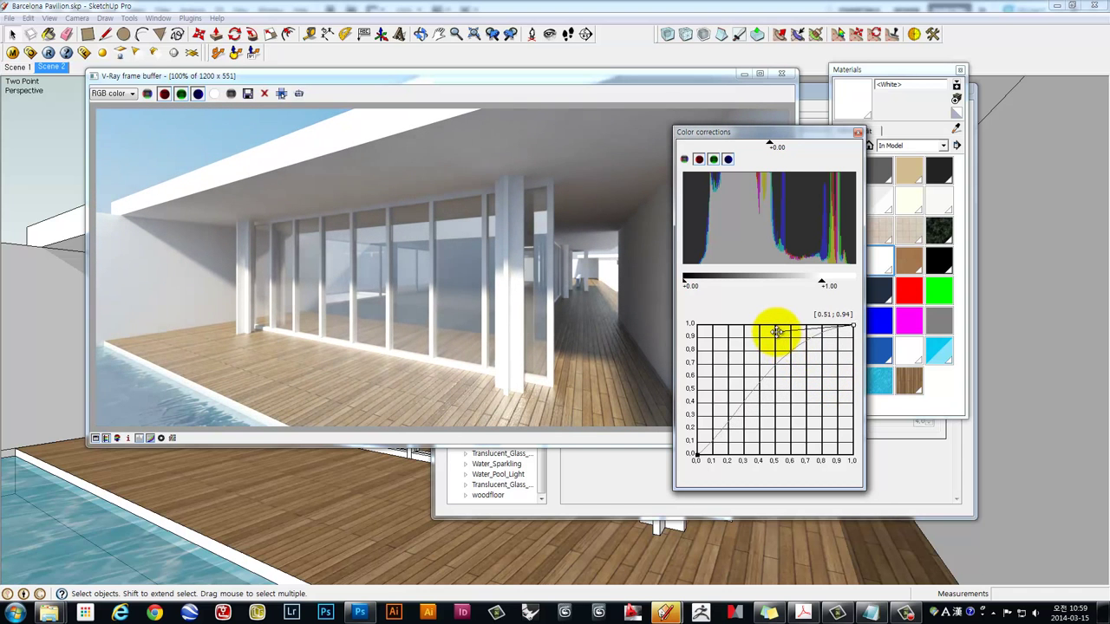
mouse_move(699, 455)
left_mouse_down()
mouse_move(740, 421)
mouse_move(731, 400)
left_mouse_up()
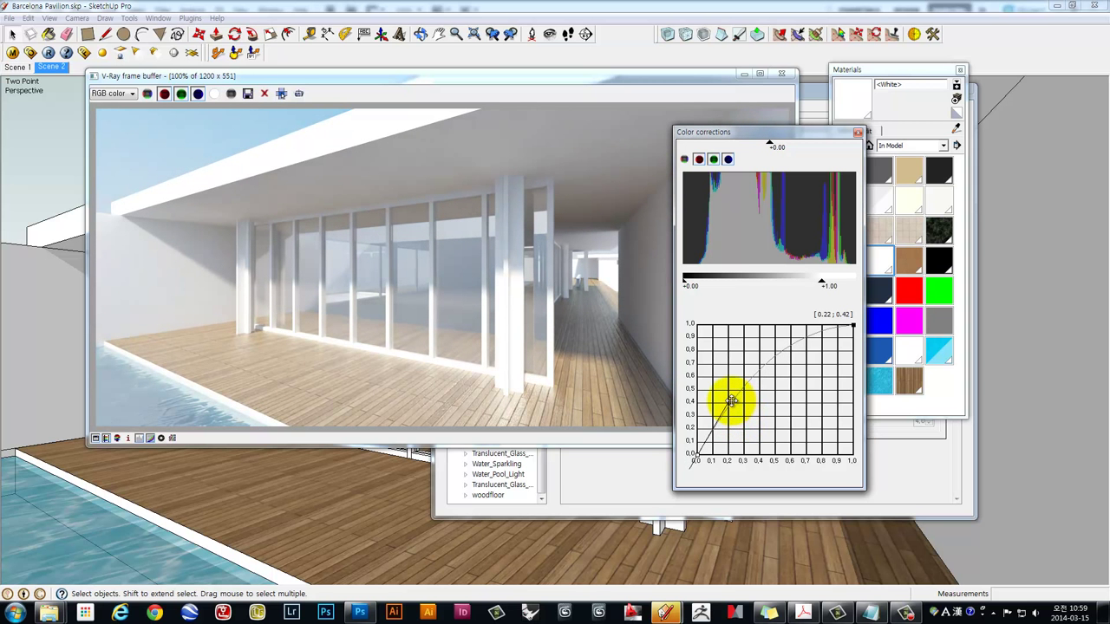
mouse_move(731, 397)
left_mouse_down()
mouse_move(725, 385)
mouse_move(770, 435)
mouse_move(734, 389)
left_mouse_up()
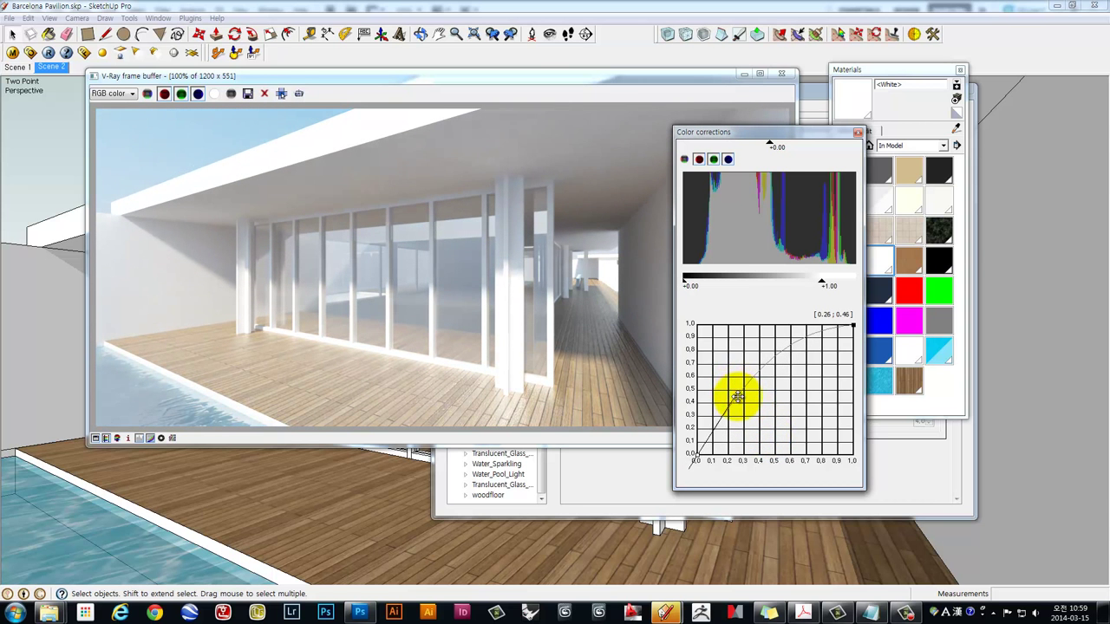
left_click_drag(853, 326, 856, 328)
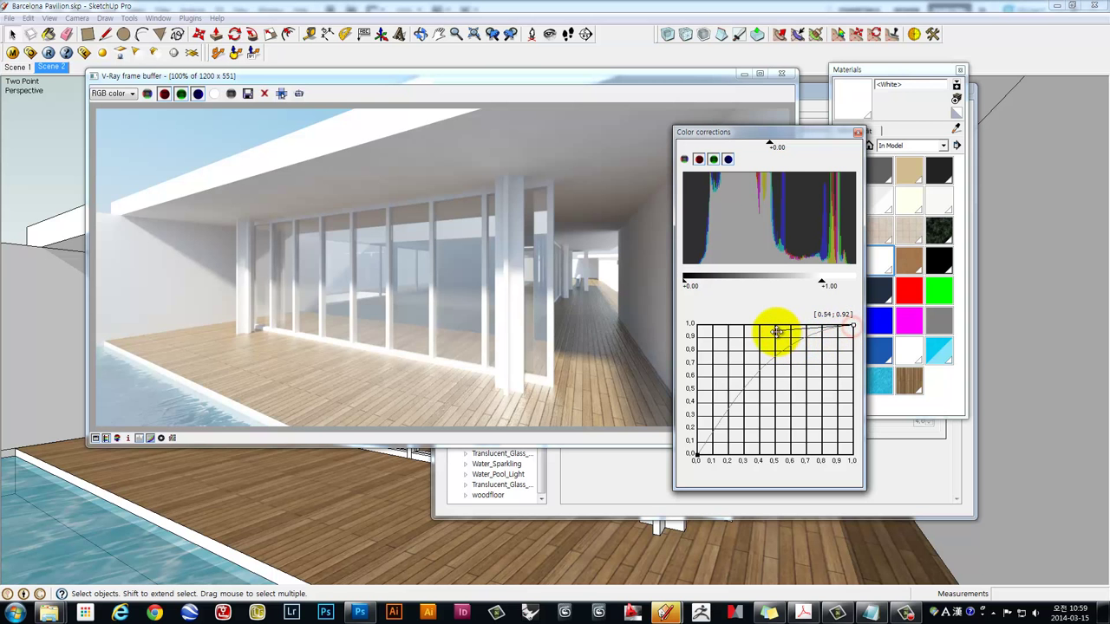
mouse_move(783, 334)
left_mouse_down()
mouse_move(797, 343)
mouse_move(800, 334)
left_mouse_up()
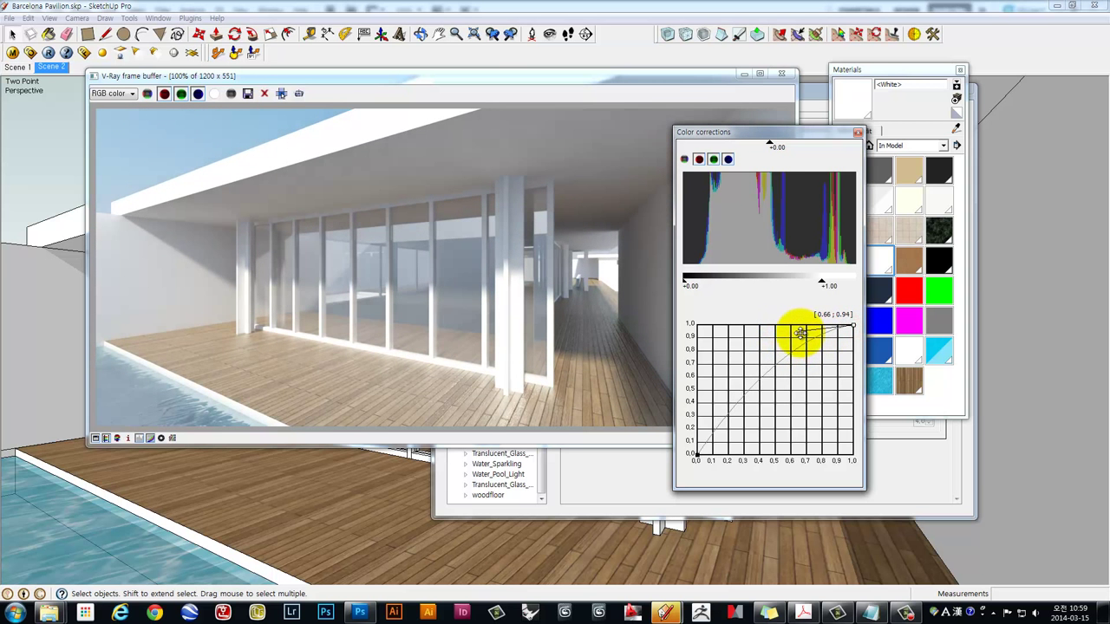
left_click_drag(697, 452, 731, 395)
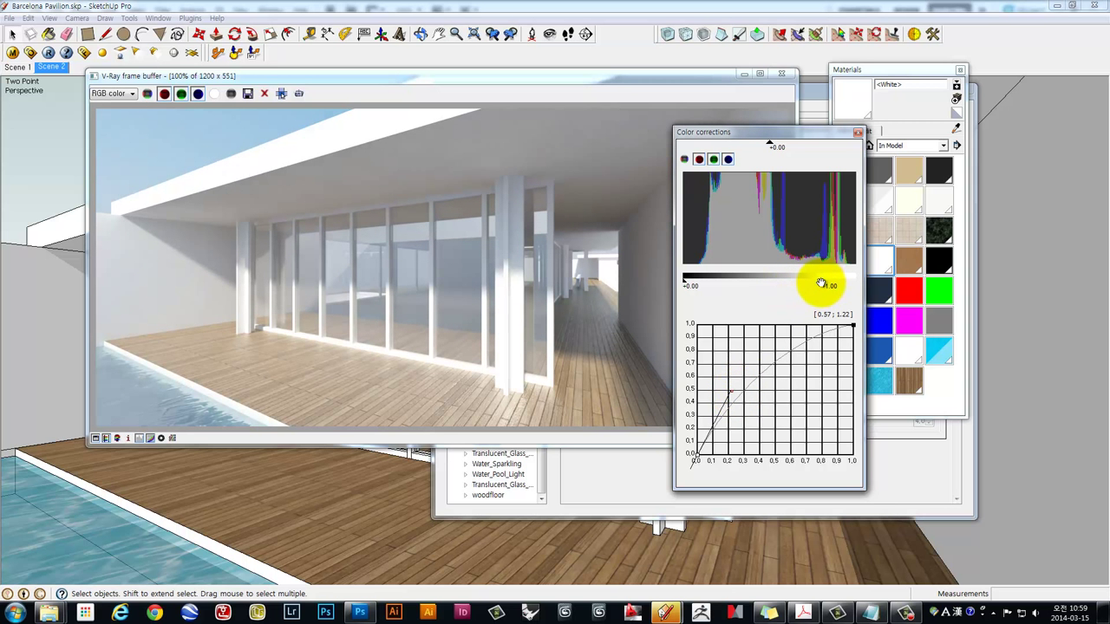
Raise the white point, set the upper point near 0.66, 0.88, steepen shadows, then close
mouse_move(828, 284)
left_mouse_down()
mouse_move(847, 286)
mouse_move(750, 286)
mouse_move(830, 291)
left_mouse_up()
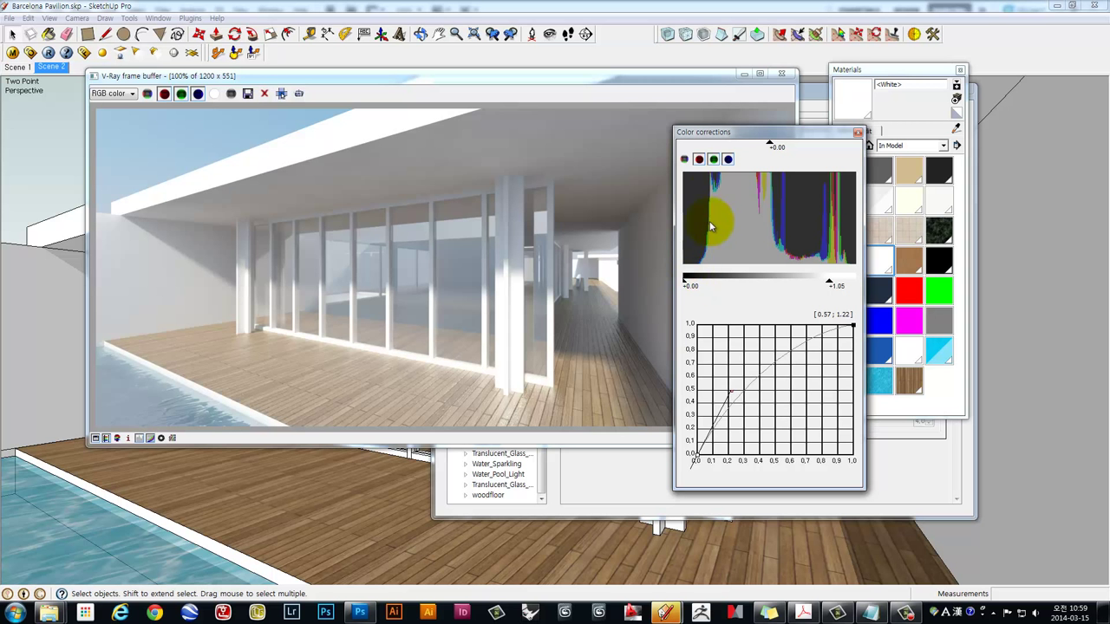
mouse_move(852, 330)
left_mouse_down()
mouse_move(804, 344)
mouse_move(807, 332)
left_mouse_up()
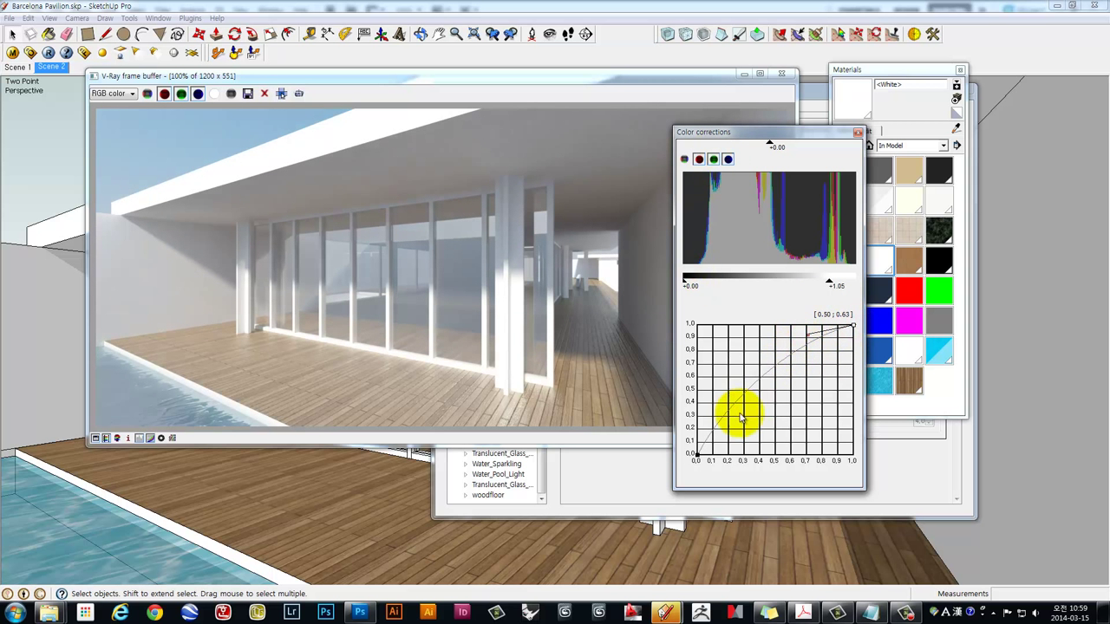
left_click_drag(695, 455, 762, 347)
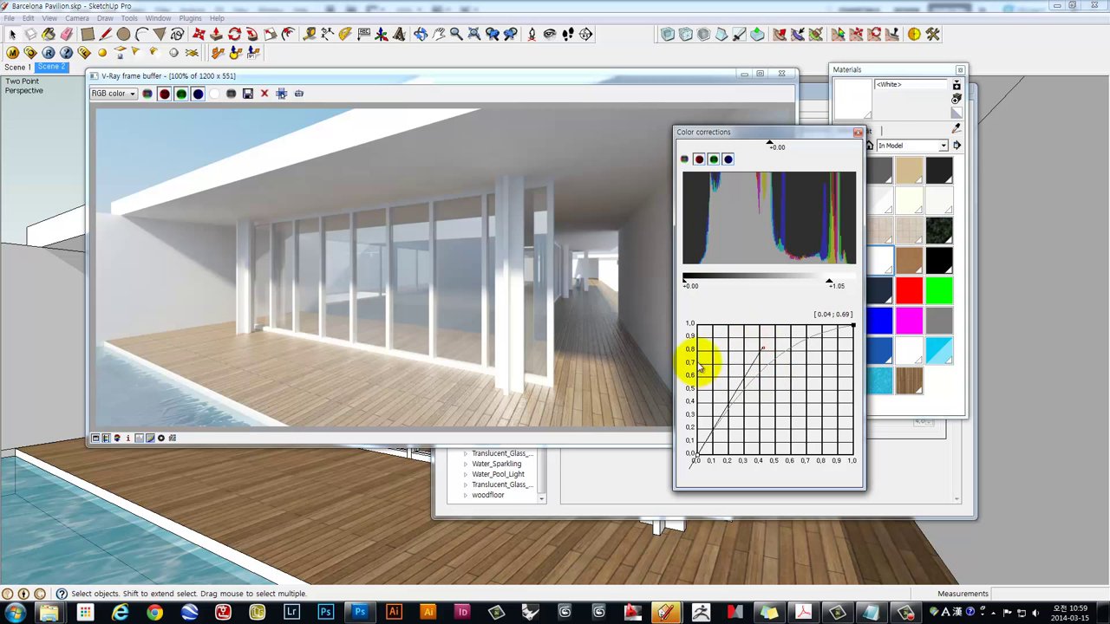
left_click(856, 136)
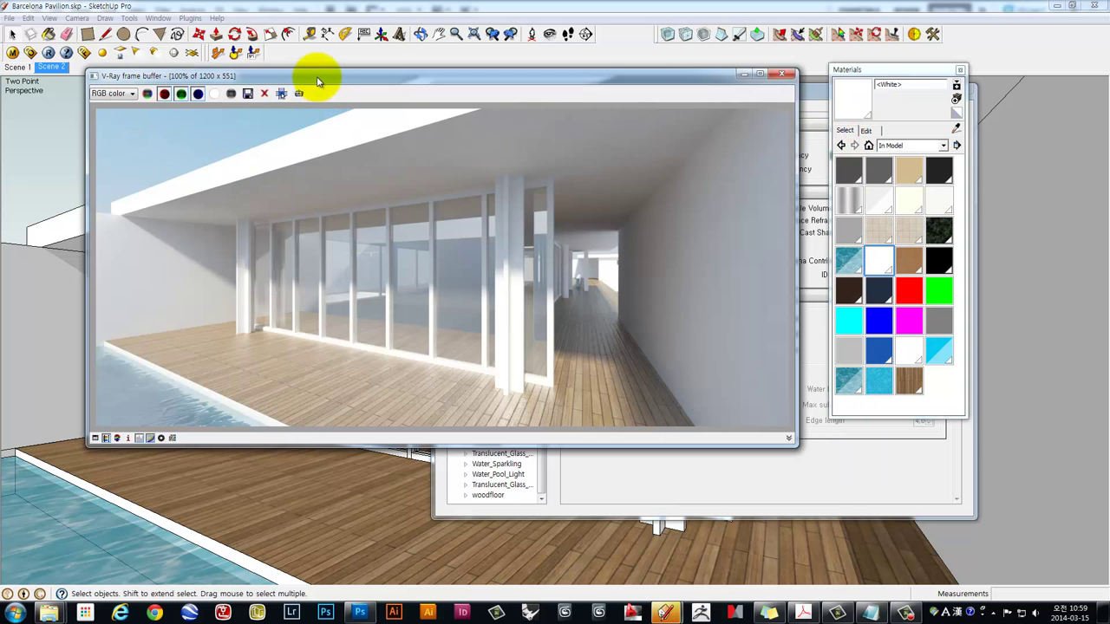
Save the curve-corrected V-Ray frame buffer render to the desktop as test_2.png
left_click_drag(322, 81, 337, 93)
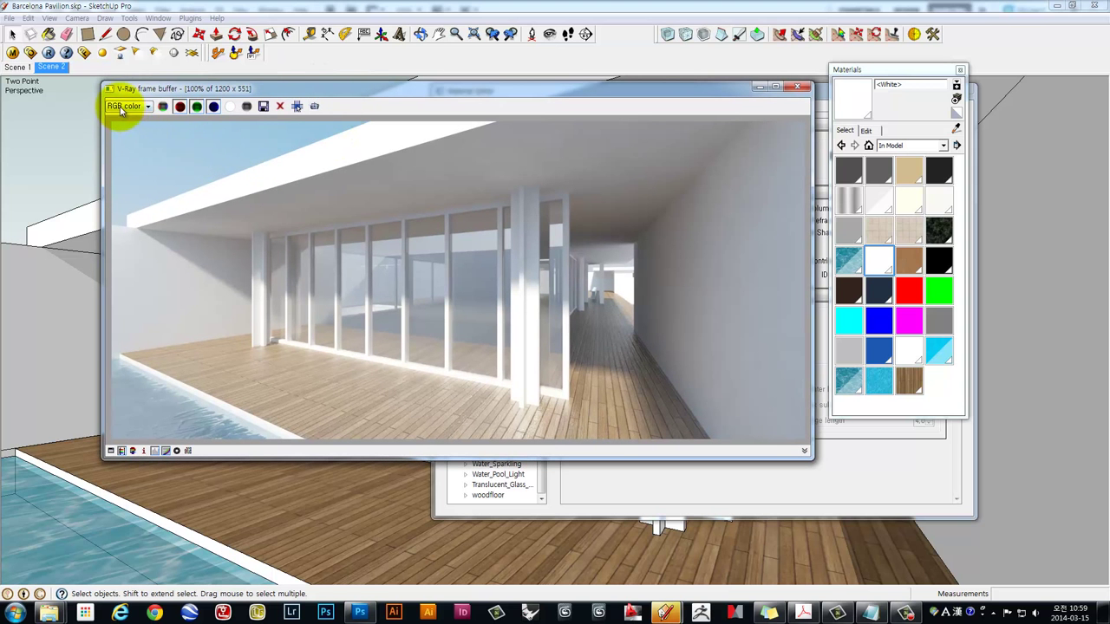
left_click(263, 107)
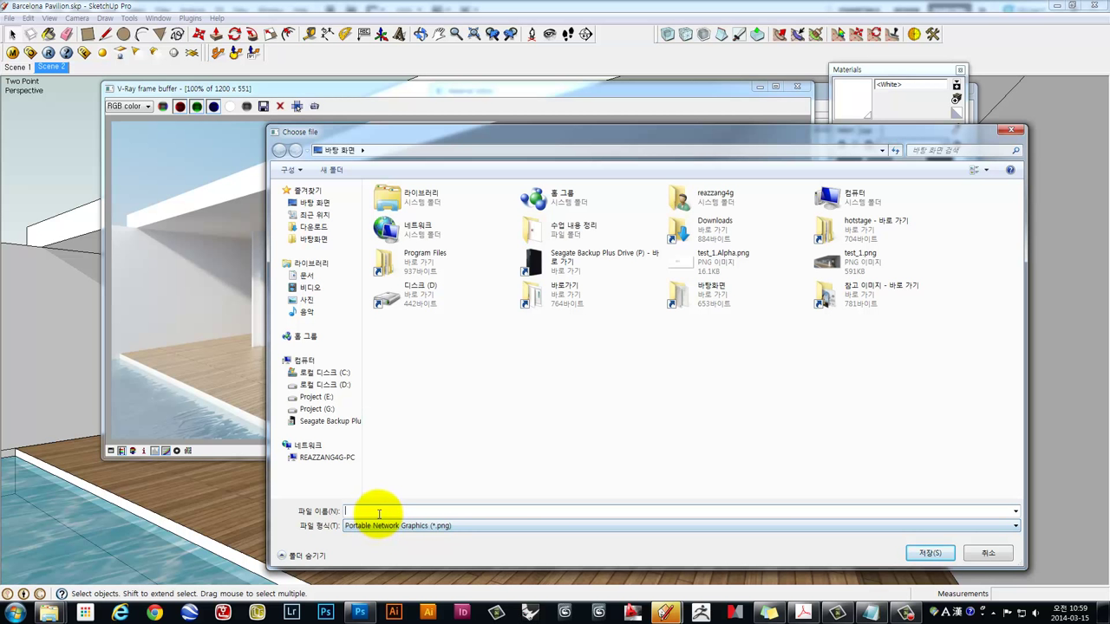
type("tes")
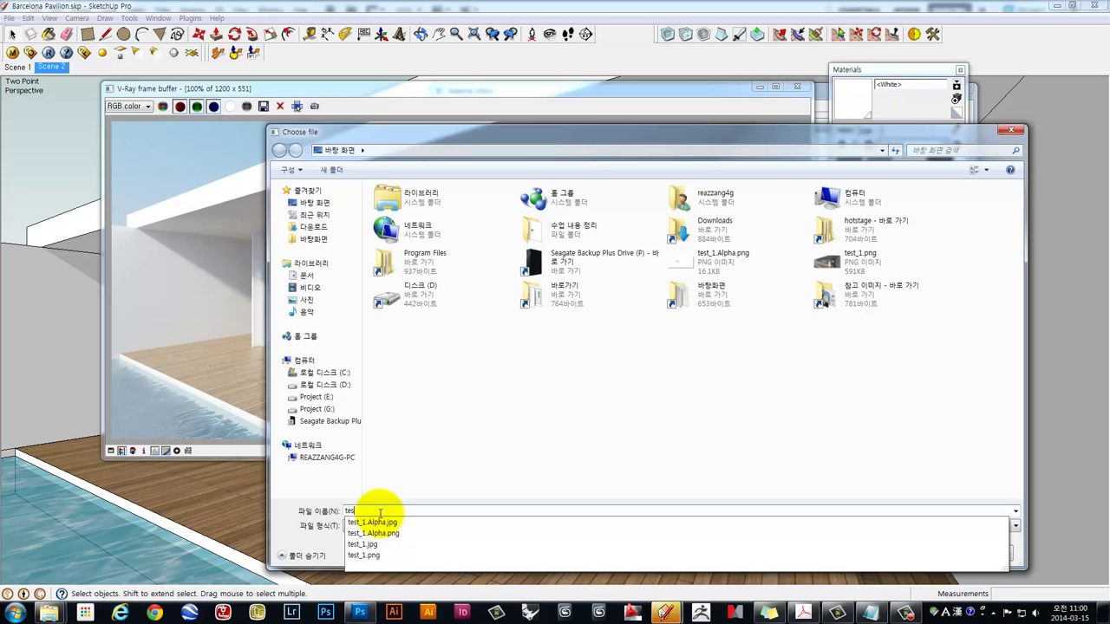
key("Down")
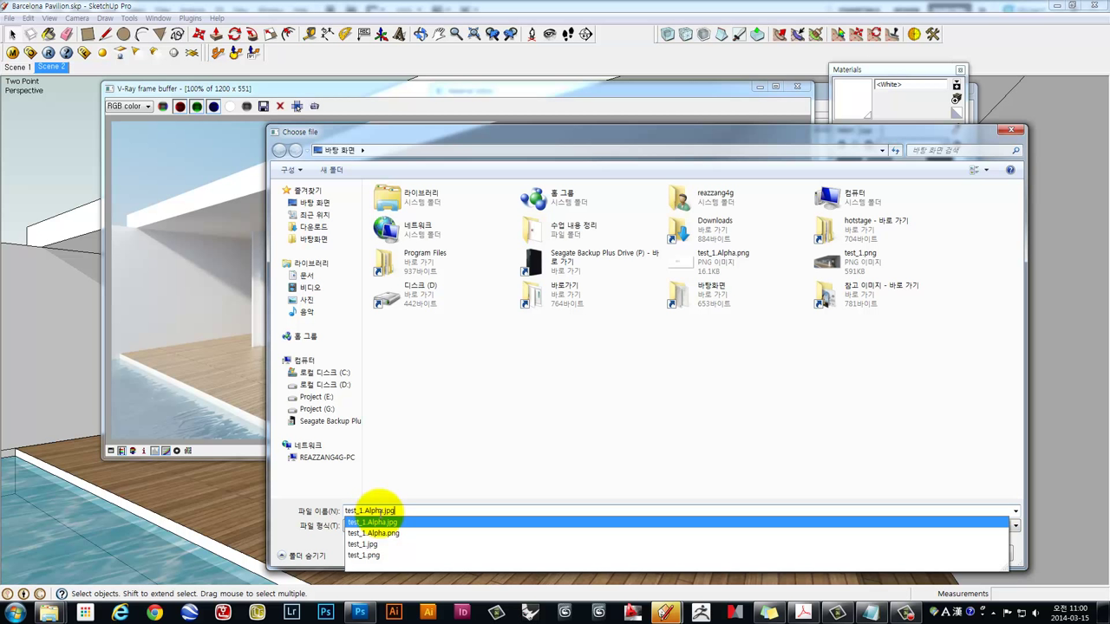
key("Down")
key("Down")
key("BackSpace")
key("BackSpace")
key("BackSpace")
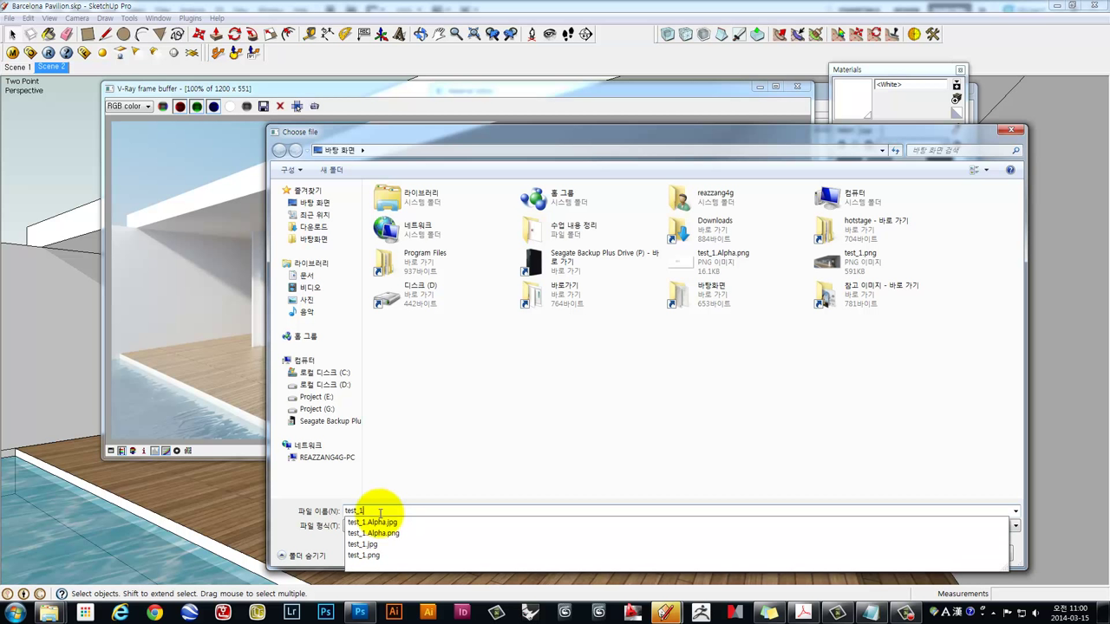
key("BackSpace")
type("2")
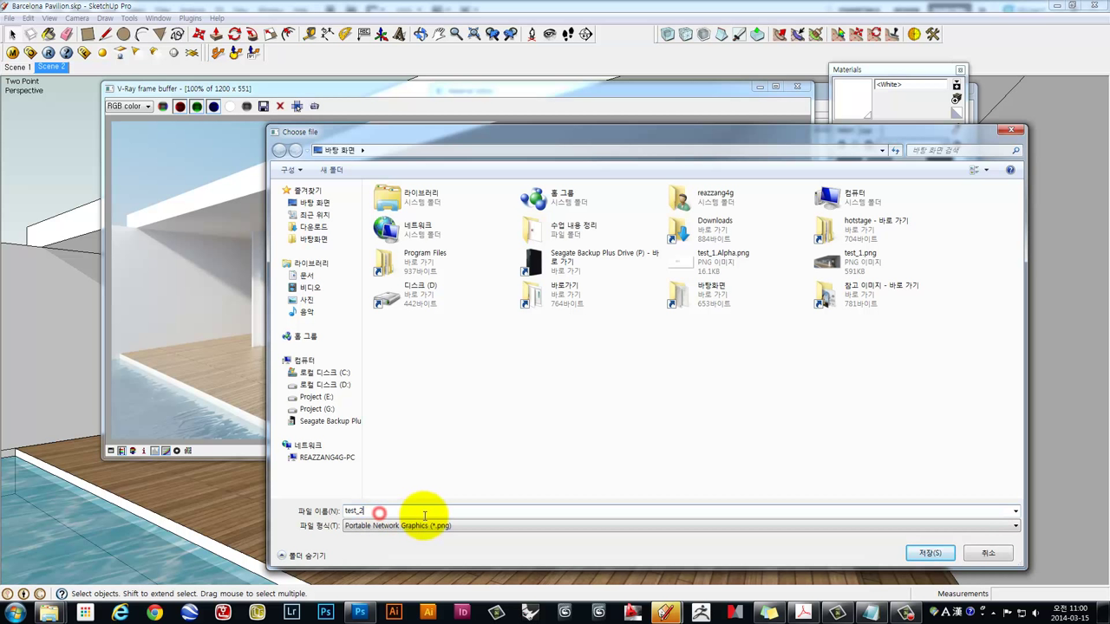
left_click(926, 555)
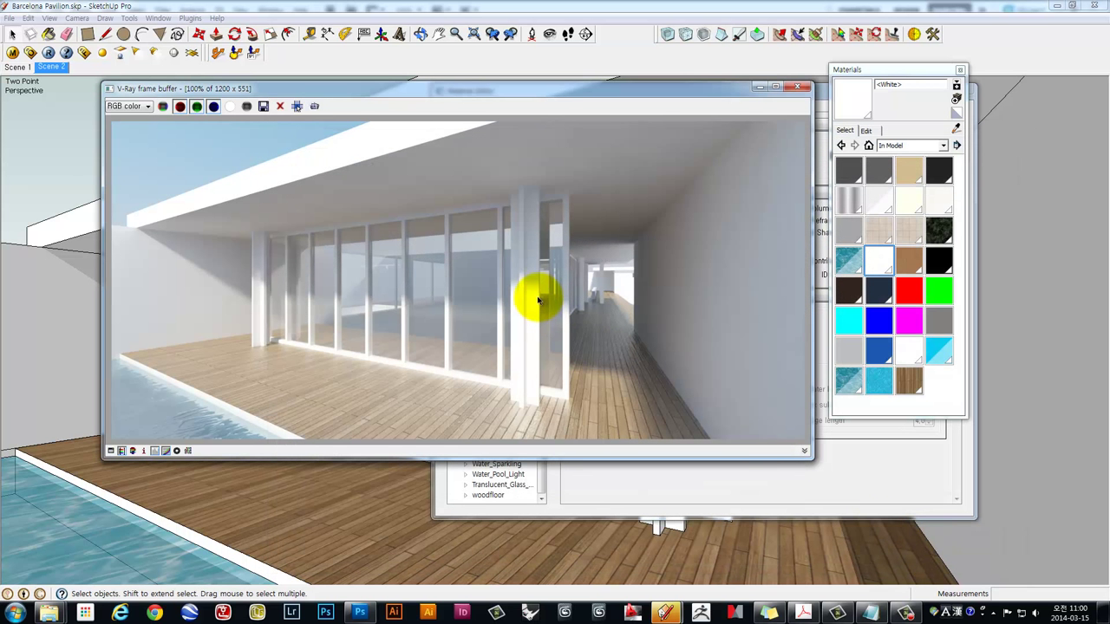
Bring Photoshop forward and switch to the test_1.jpg document
left_click(361, 613)
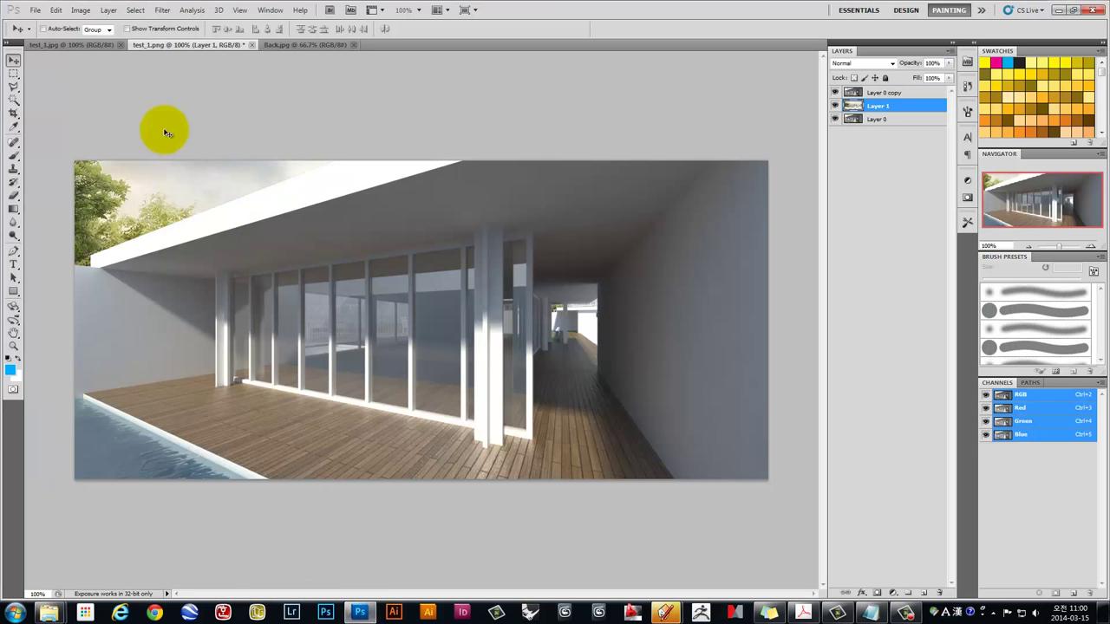
left_click(36, 9)
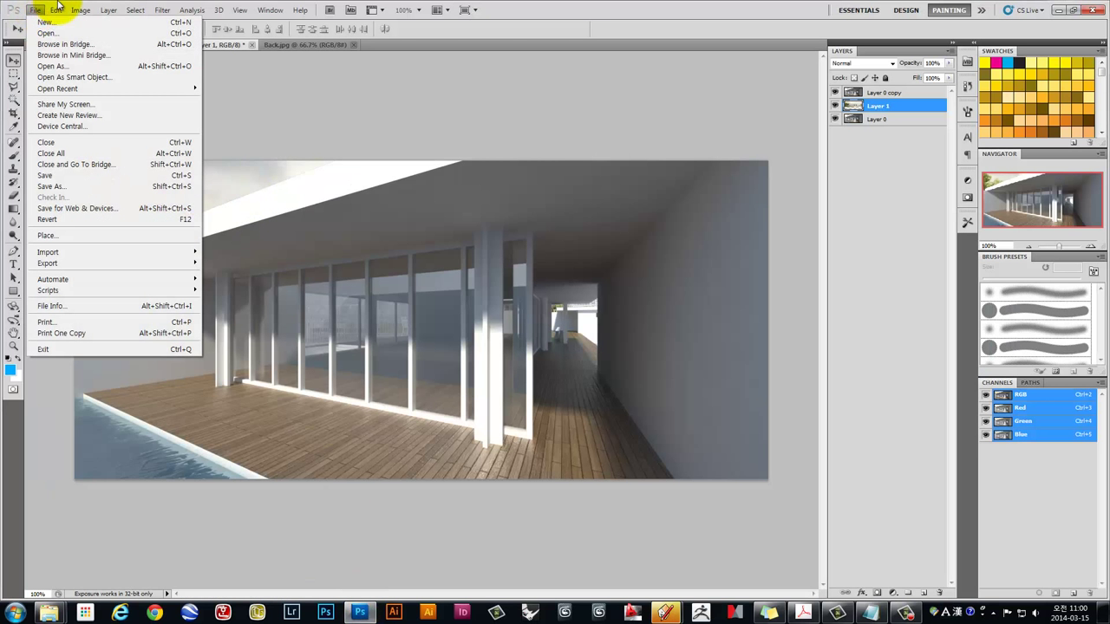
left_click(516, 13)
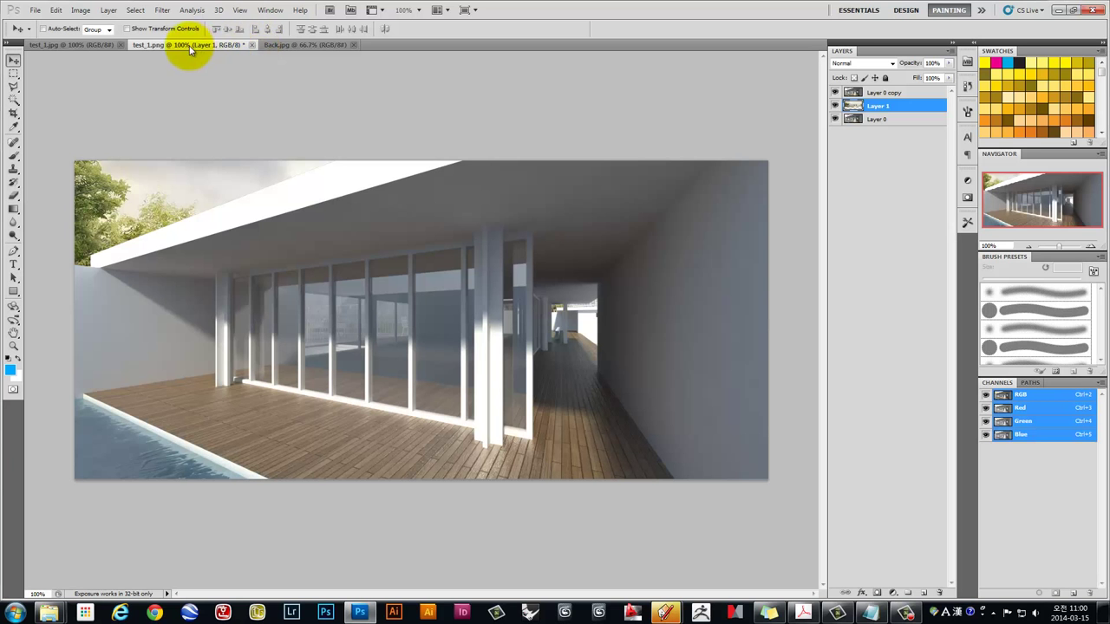
left_click(71, 46)
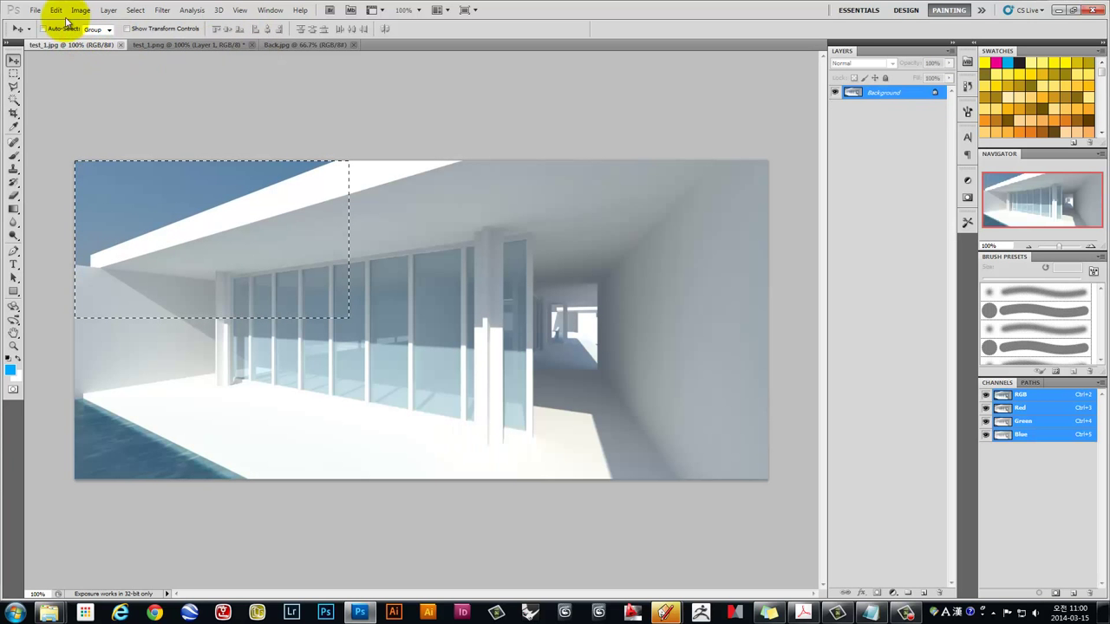
Open test_2.png, test_2.Material_ID.png and test_2.RenderID.png together from the Desktop
left_click(32, 11)
left_click(35, 35)
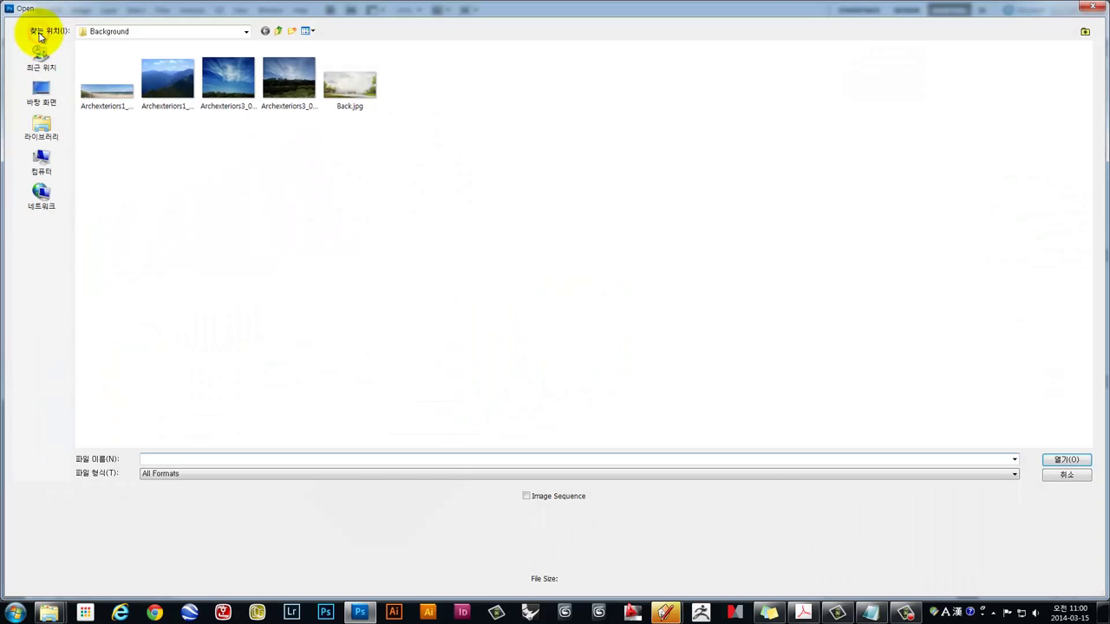
left_click(44, 106)
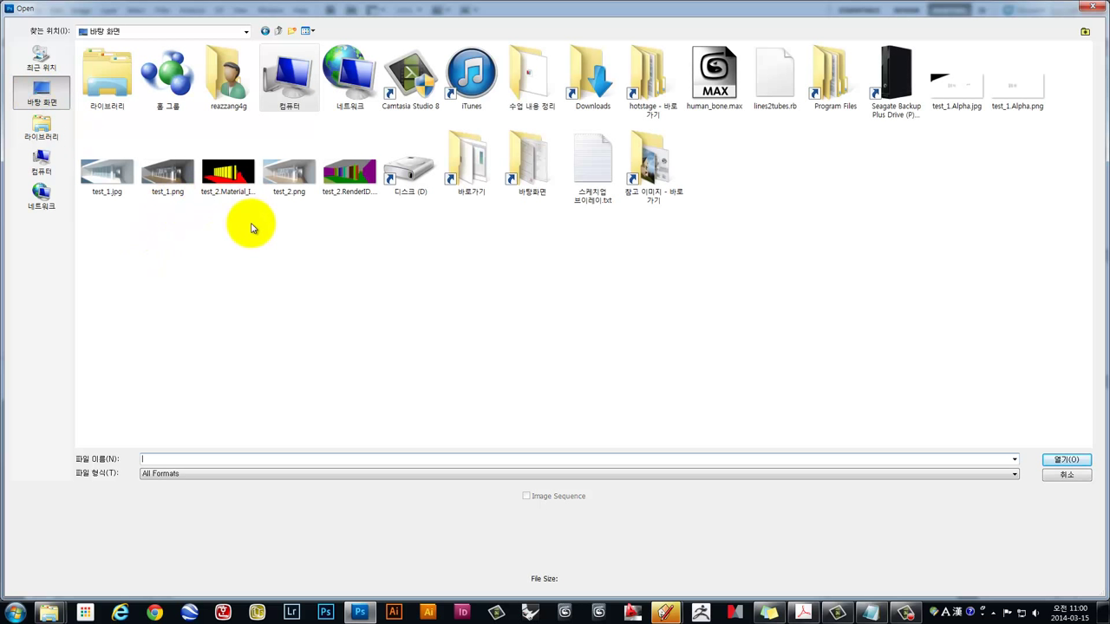
left_click(232, 189)
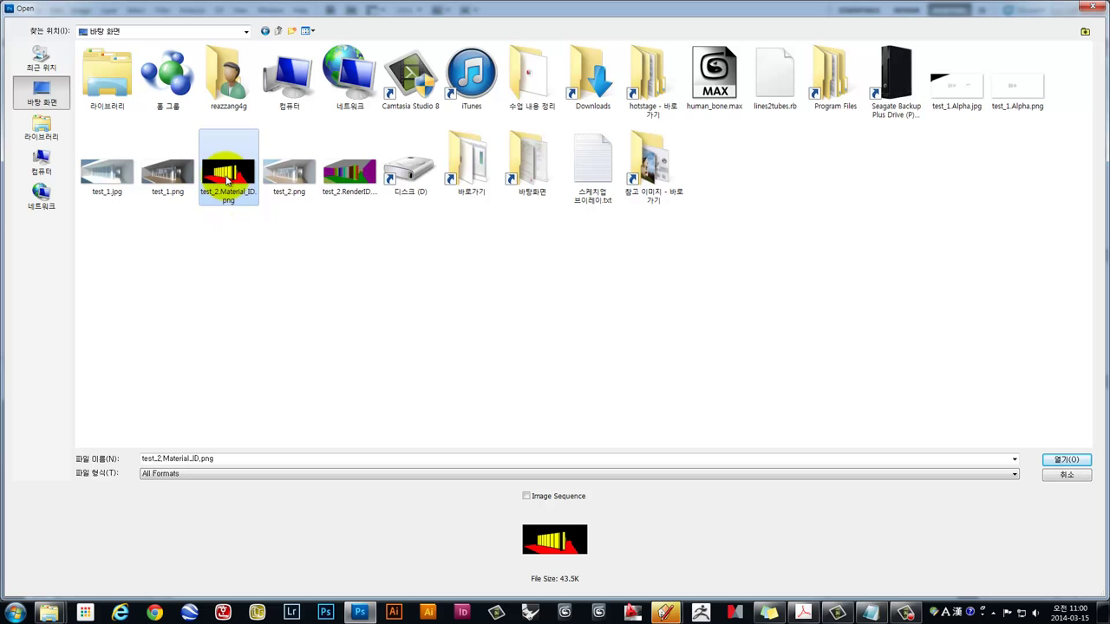
left_click(280, 200)
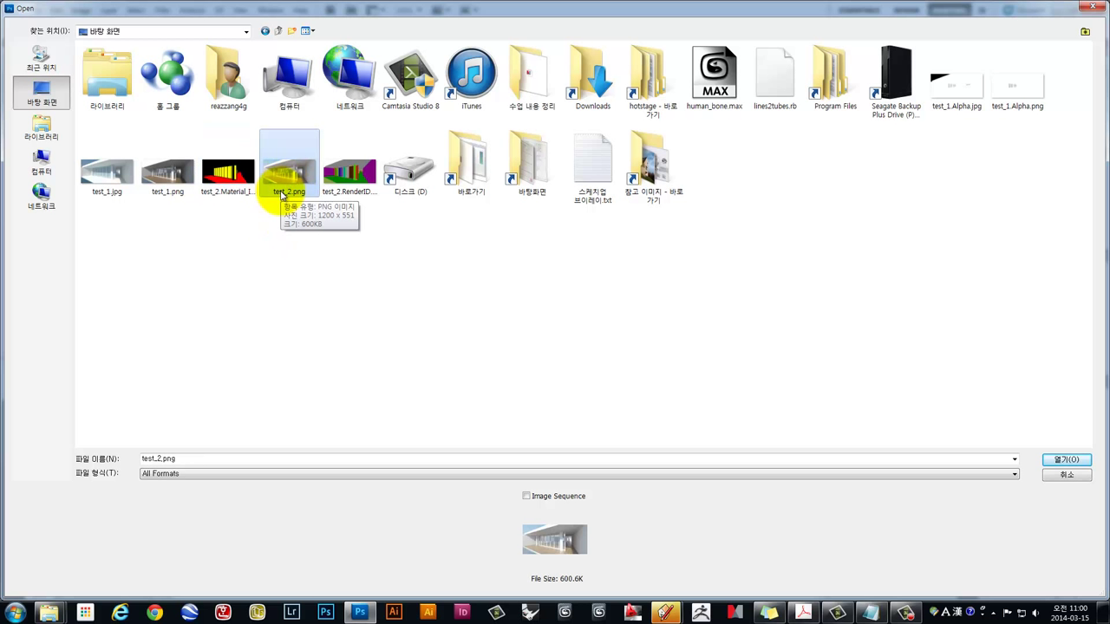
left_click(358, 194)
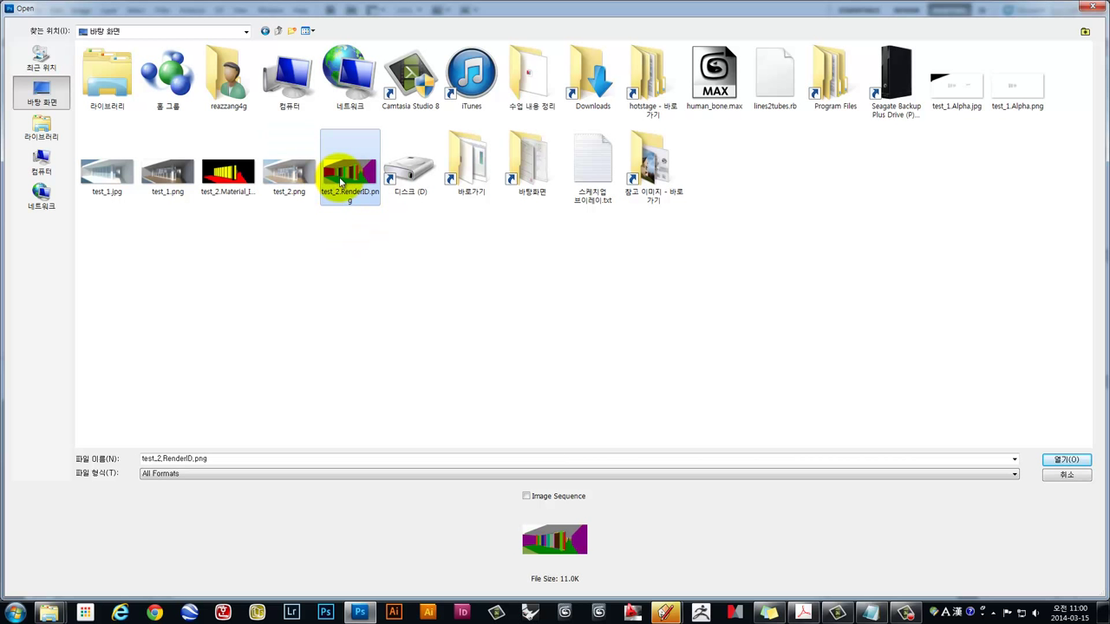
mouse_move(347, 236)
left_mouse_down()
mouse_move(250, 193)
mouse_move(228, 159)
left_mouse_up()
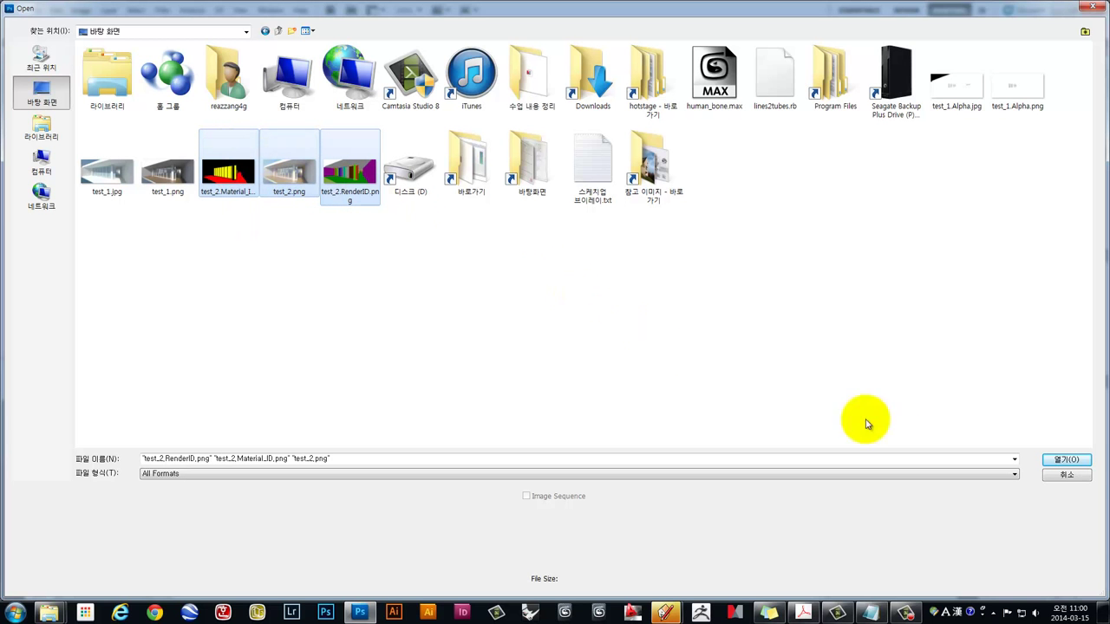
left_click(1063, 461)
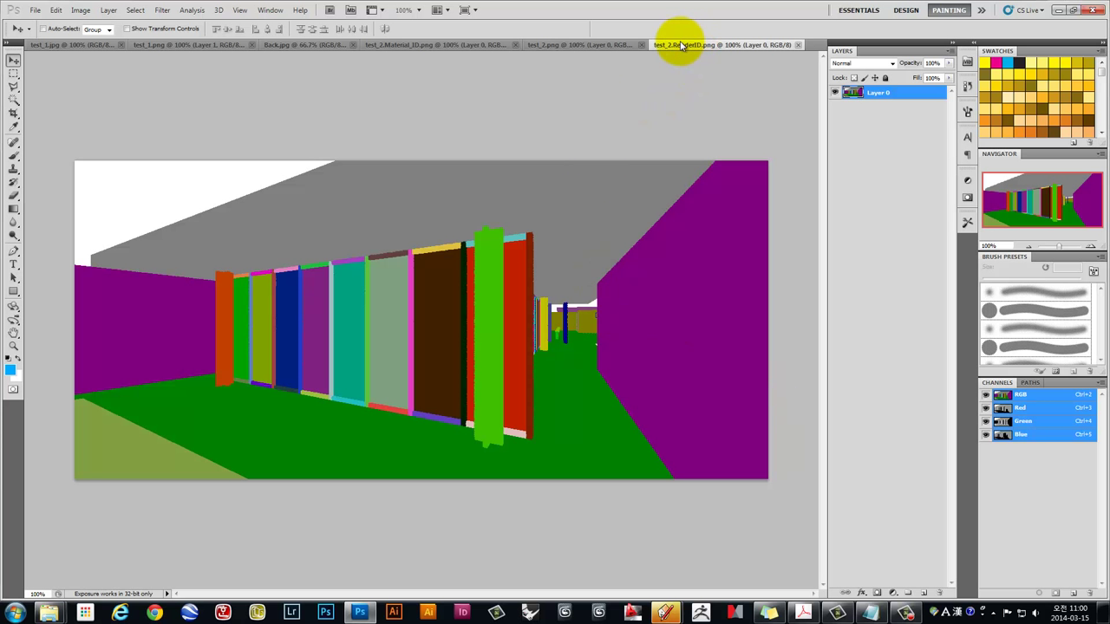
Compare the Material ID, Back.jpg and RenderID tabs, then check test_2.png's Layer 0 by toggling it
left_click(599, 47)
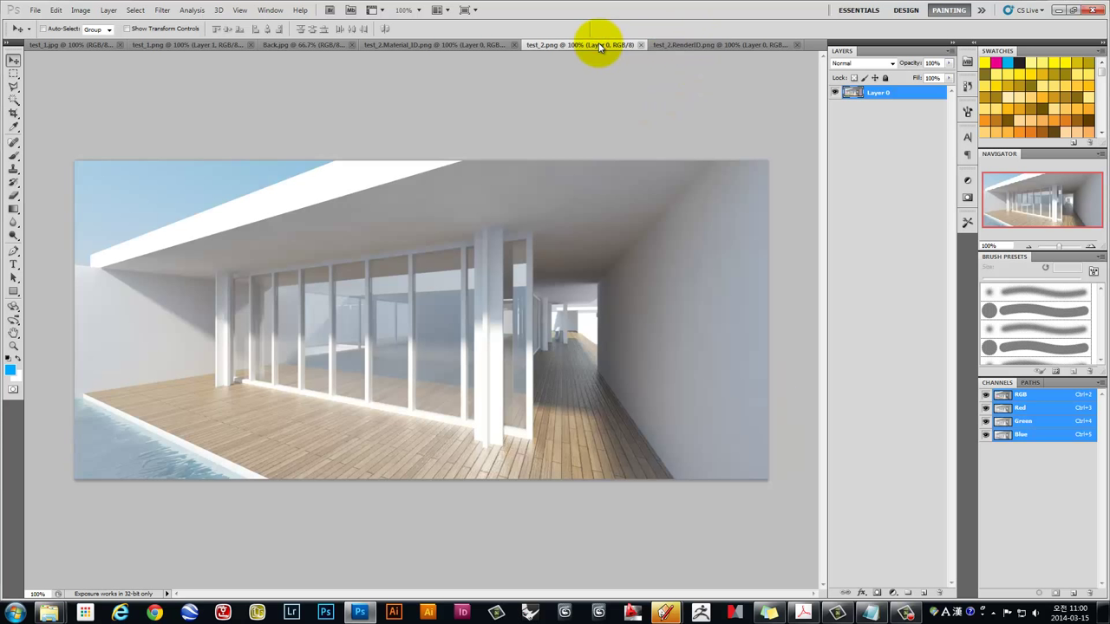
left_click(395, 47)
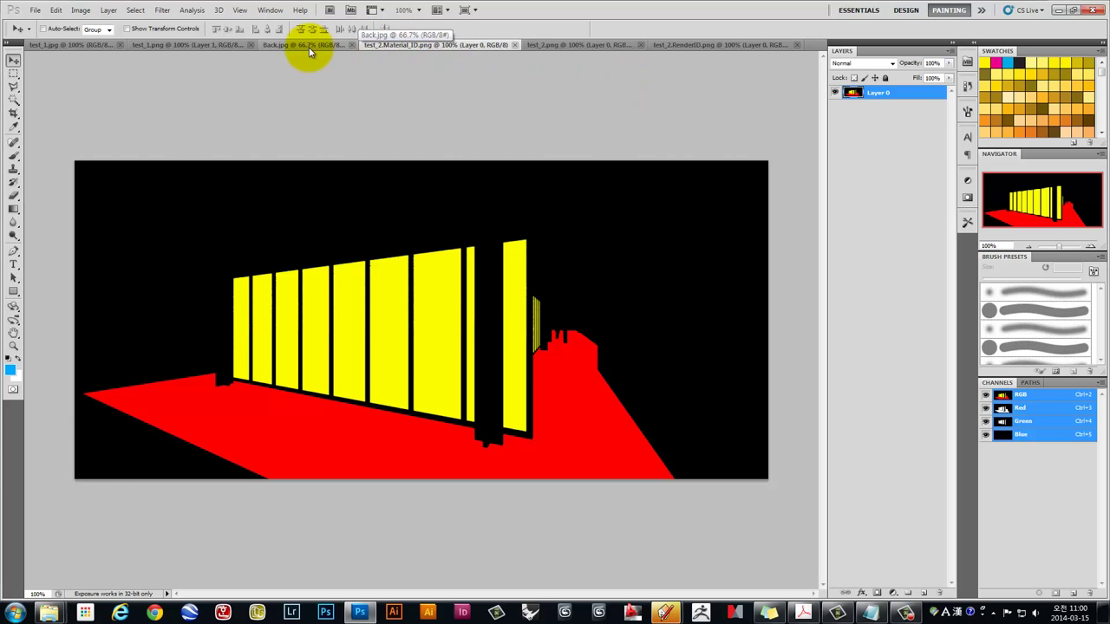
left_click(286, 45)
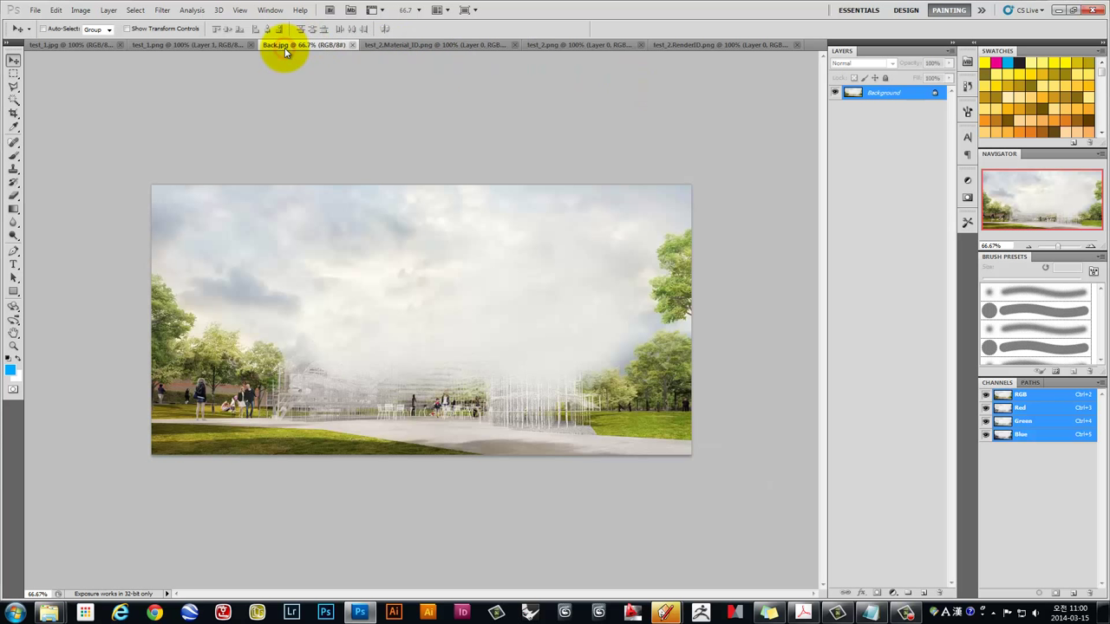
left_click(401, 46)
left_click(558, 44)
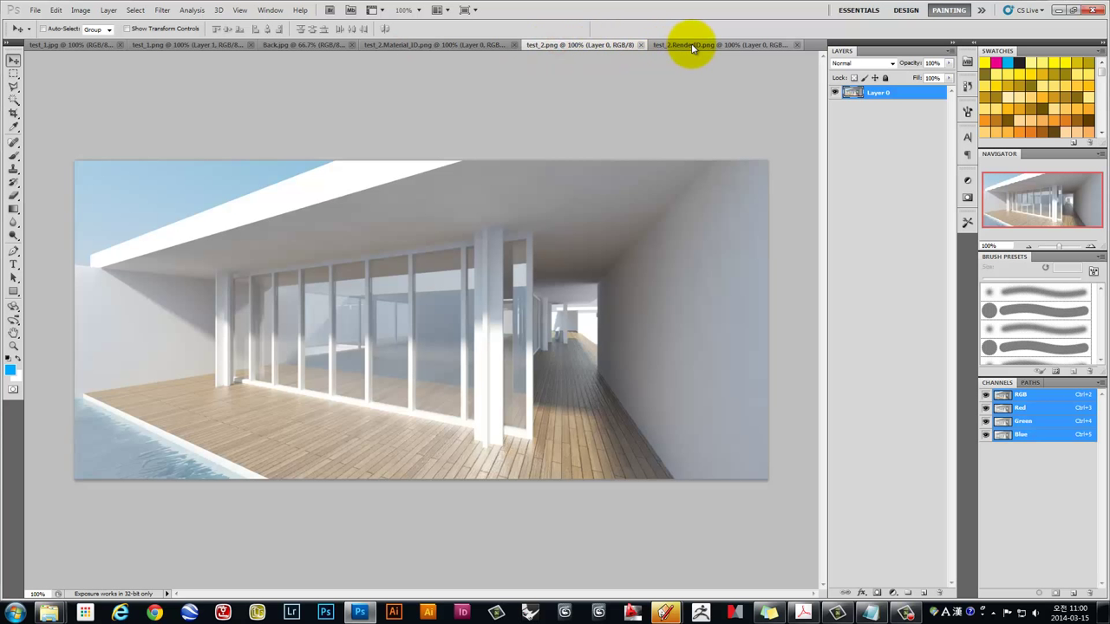
left_click(692, 43)
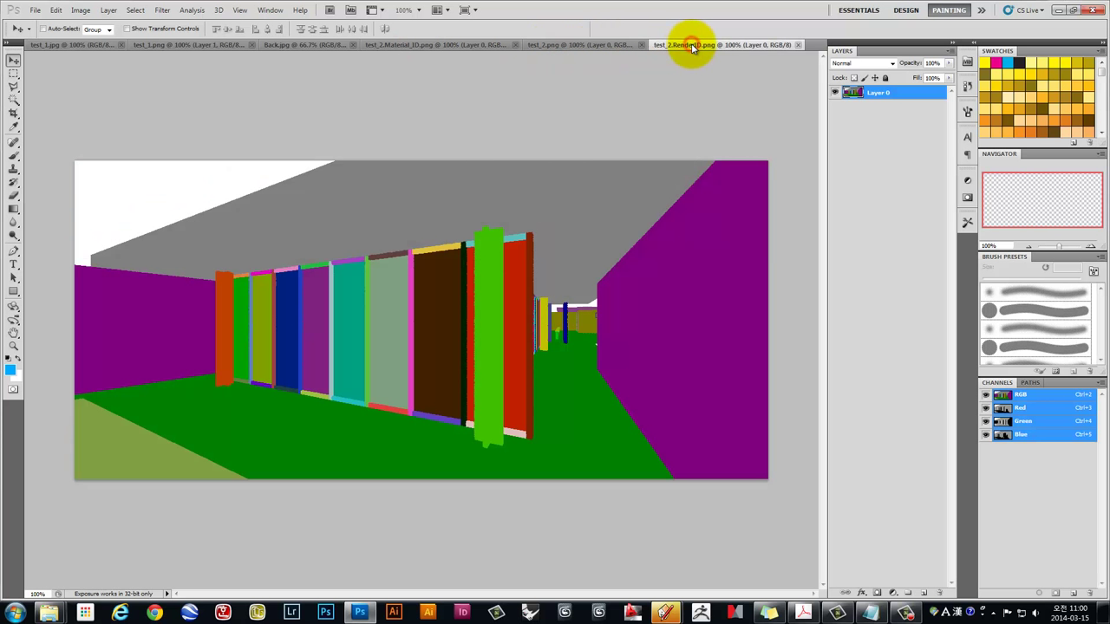
left_click(564, 45)
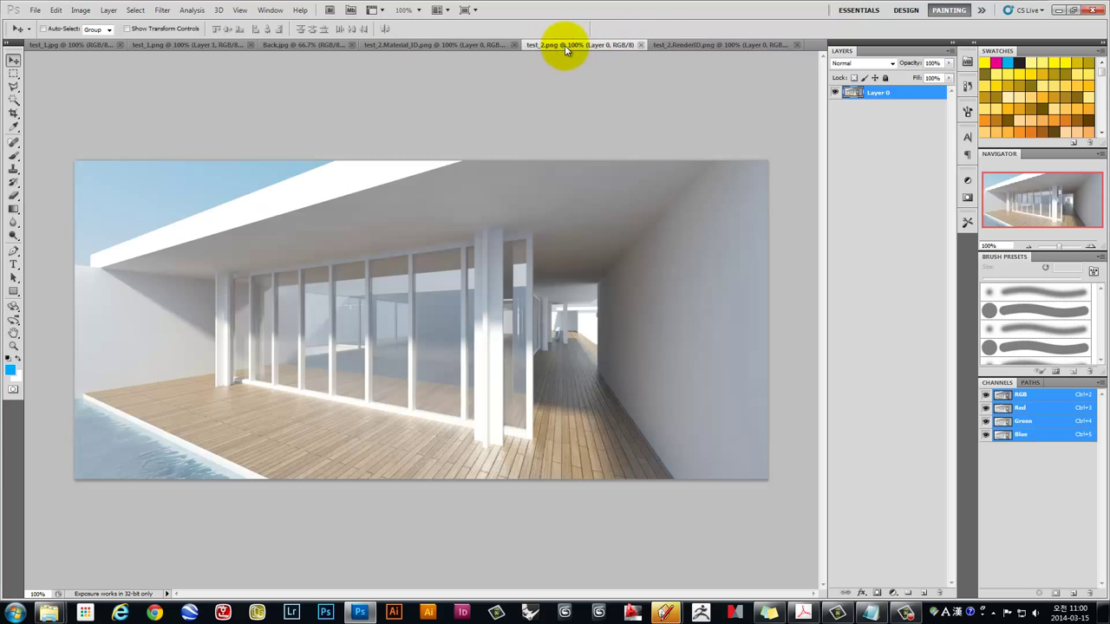
left_click(835, 94)
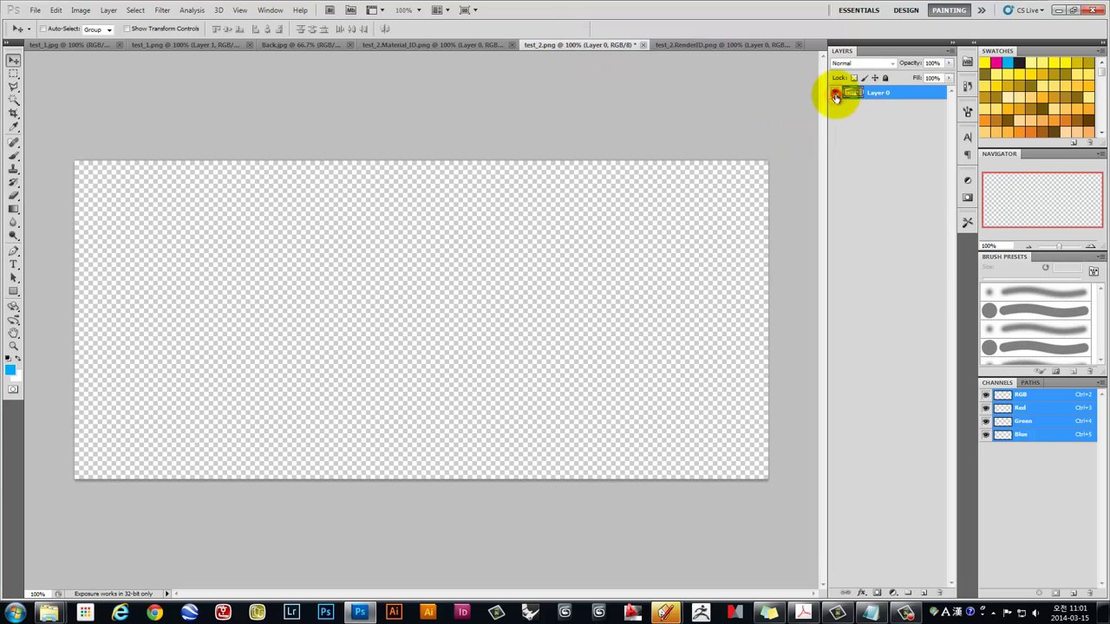
left_click(835, 94)
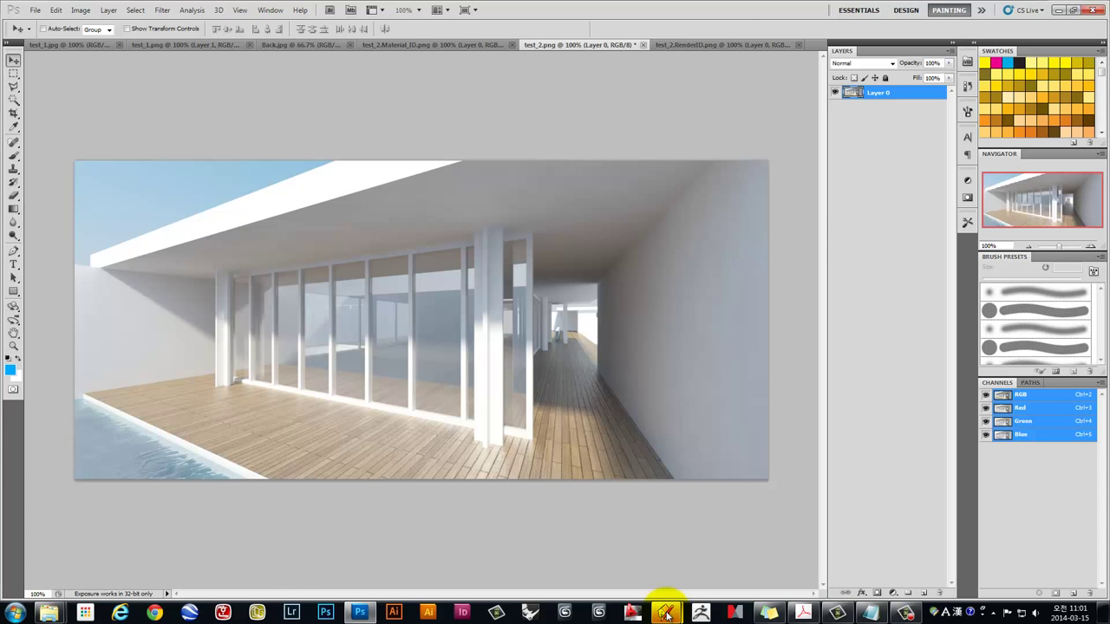
In SketchUp, add the Alpha channel in V-Ray's render options, then return to Photoshop
left_click(633, 555)
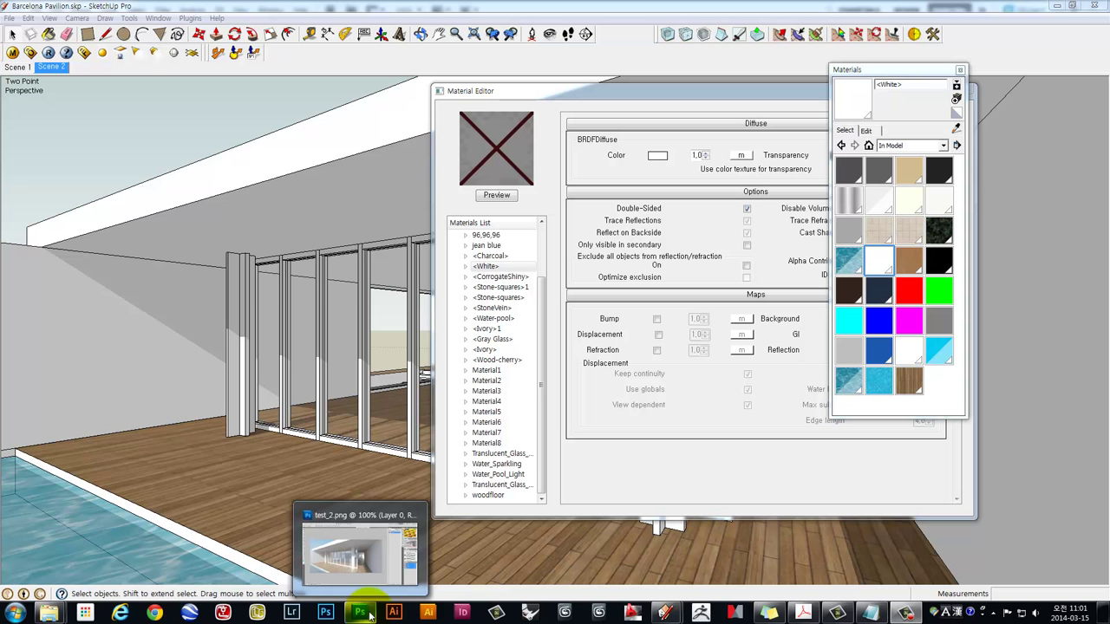
left_click(154, 18)
left_click(134, 6)
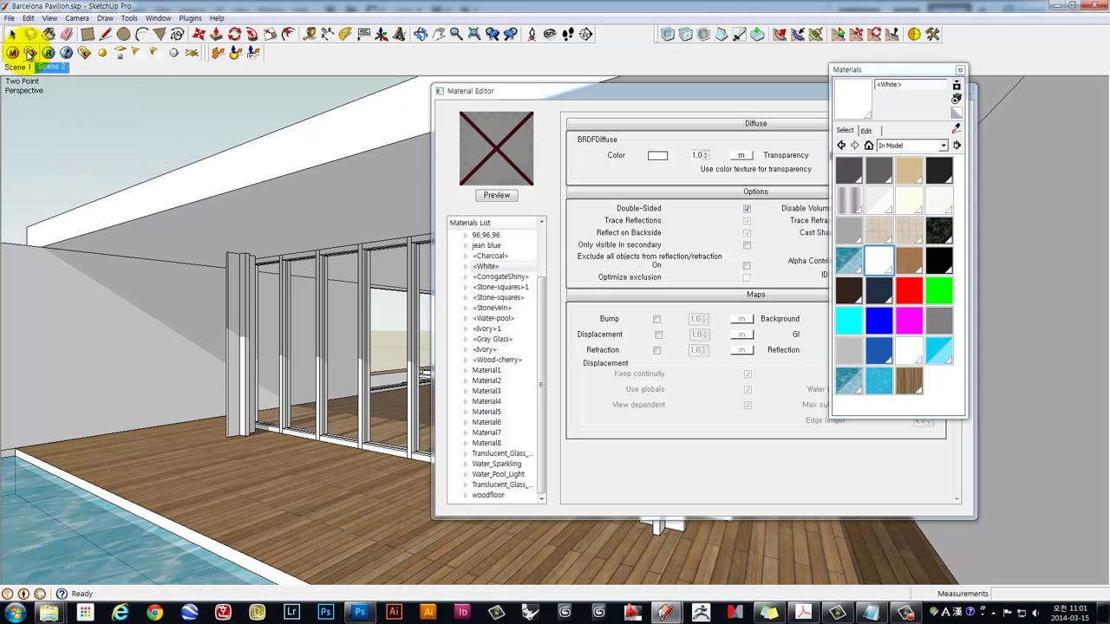
left_click(31, 54)
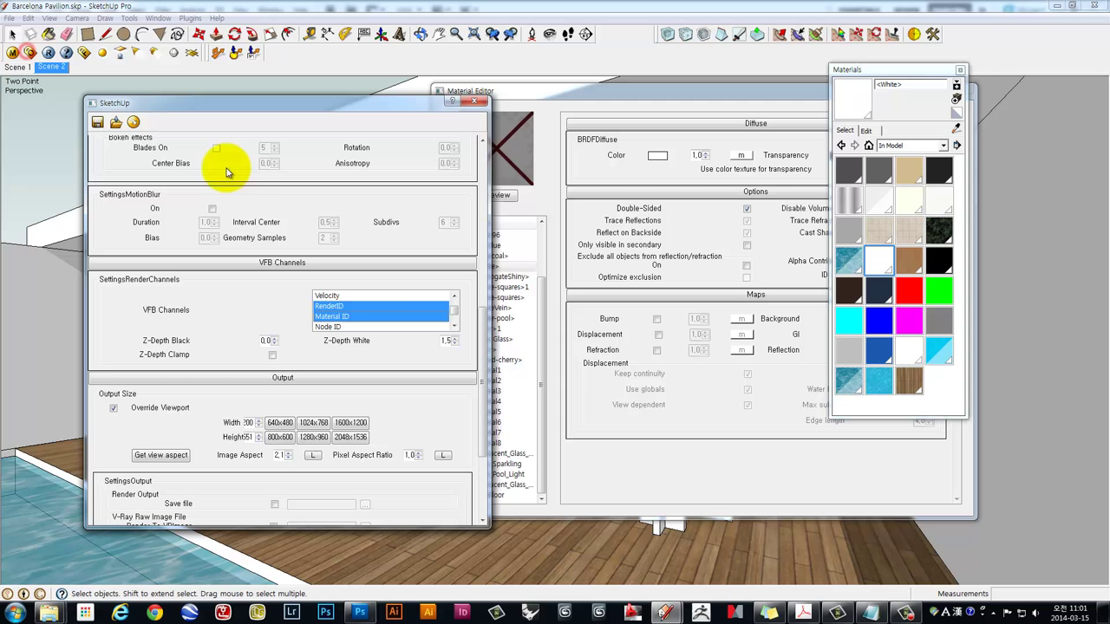
left_click(453, 296)
left_click(453, 297)
left_click(454, 297)
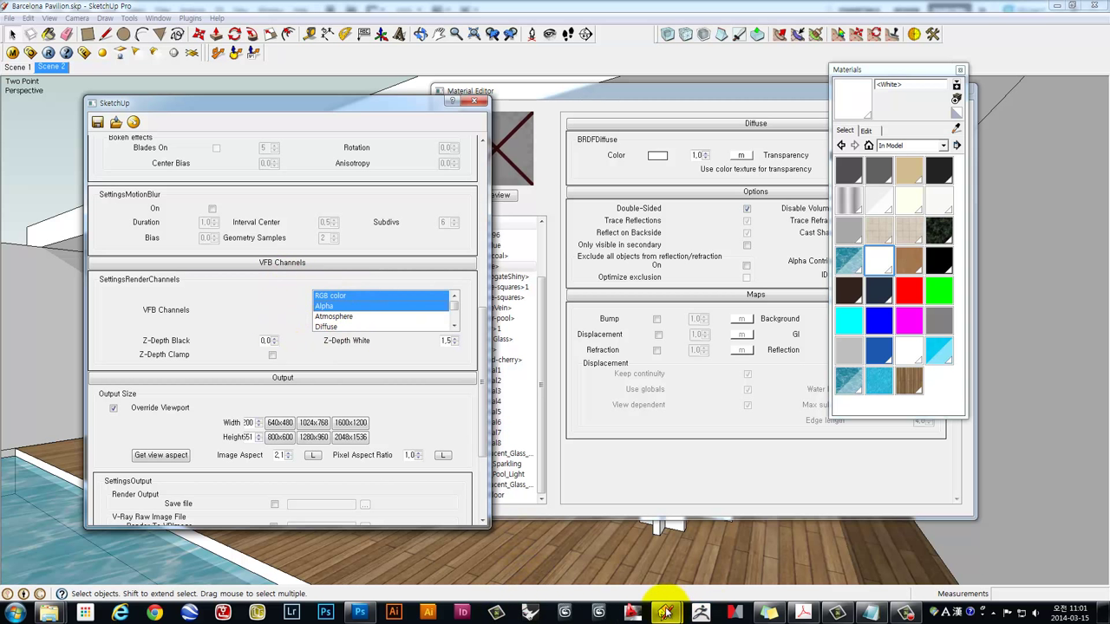
mouse_move(665, 613)
left_click(707, 561)
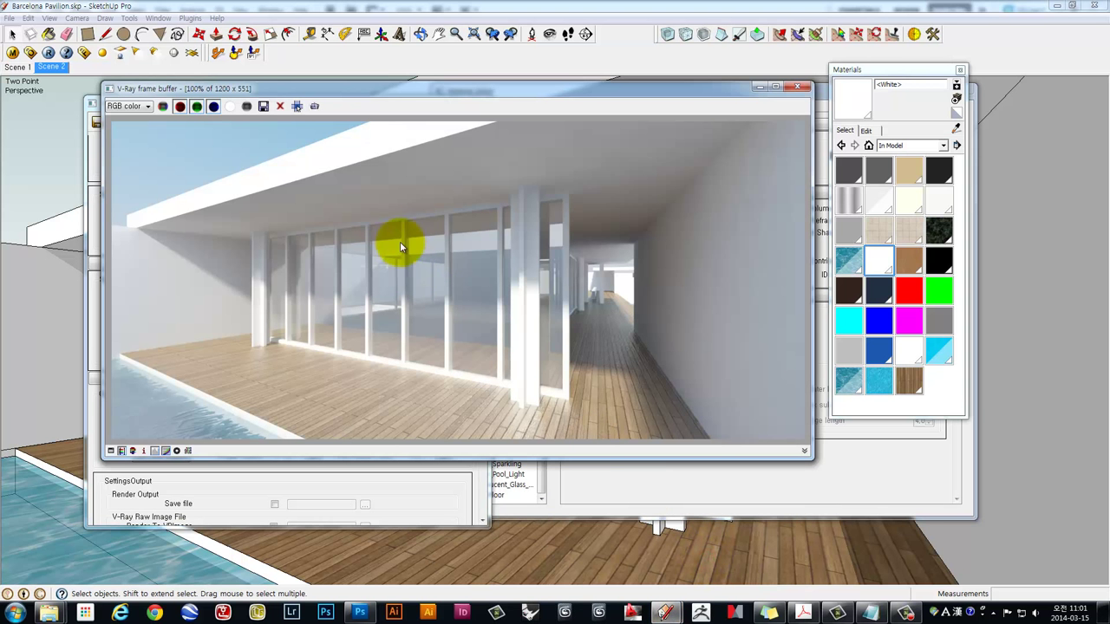
left_click(364, 613)
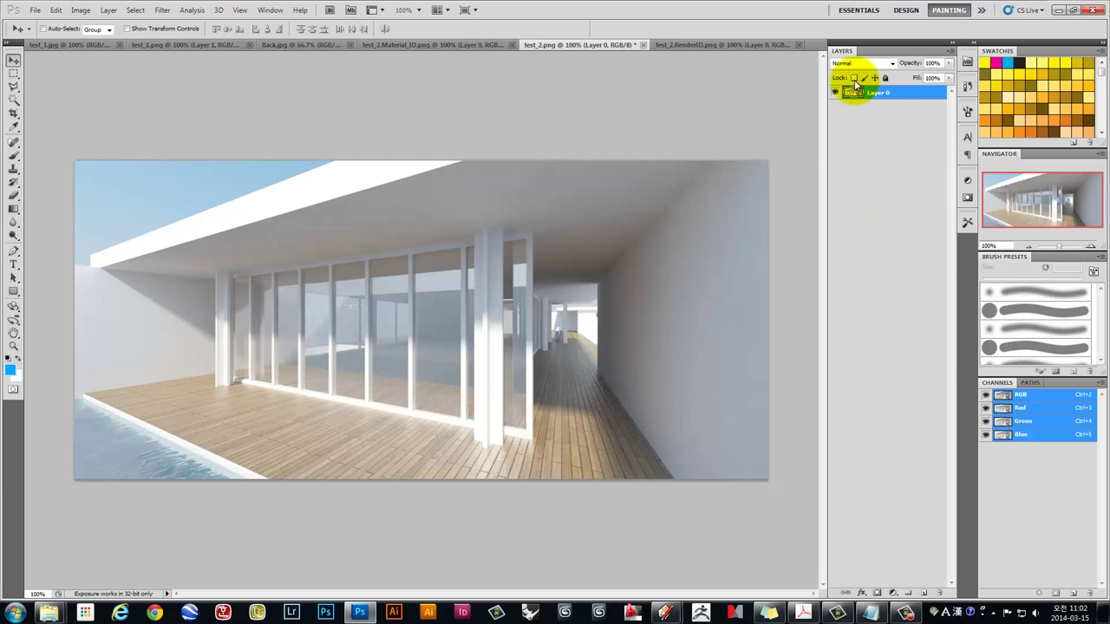
Drag the Material ID and RenderID images into test_2.png as canvas-aligned layers
left_click(433, 46)
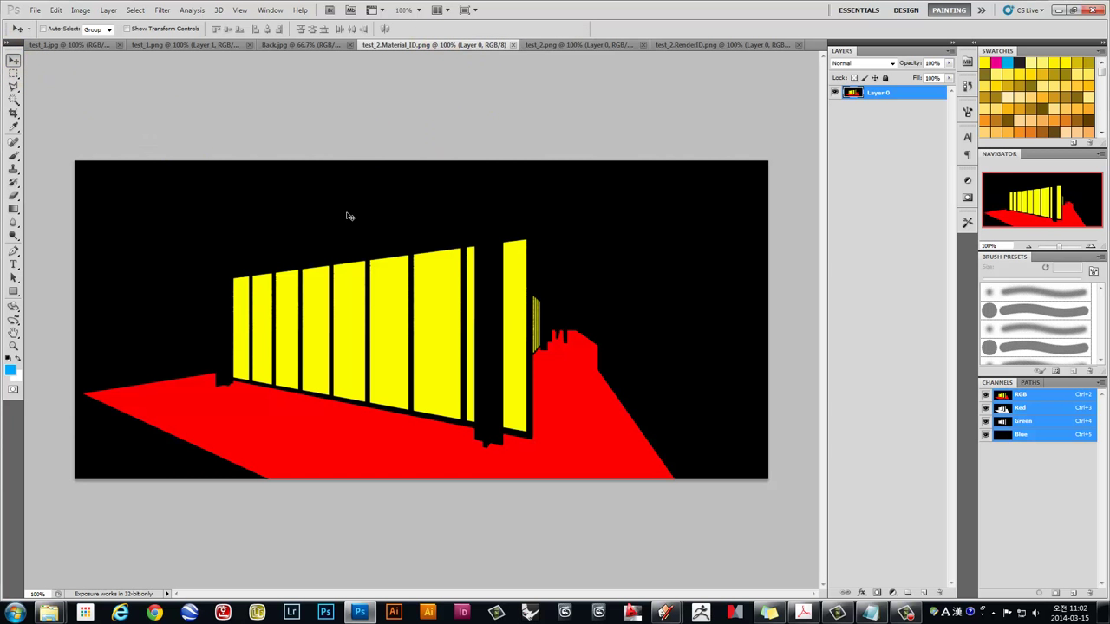
left_click_drag(348, 216, 566, 50)
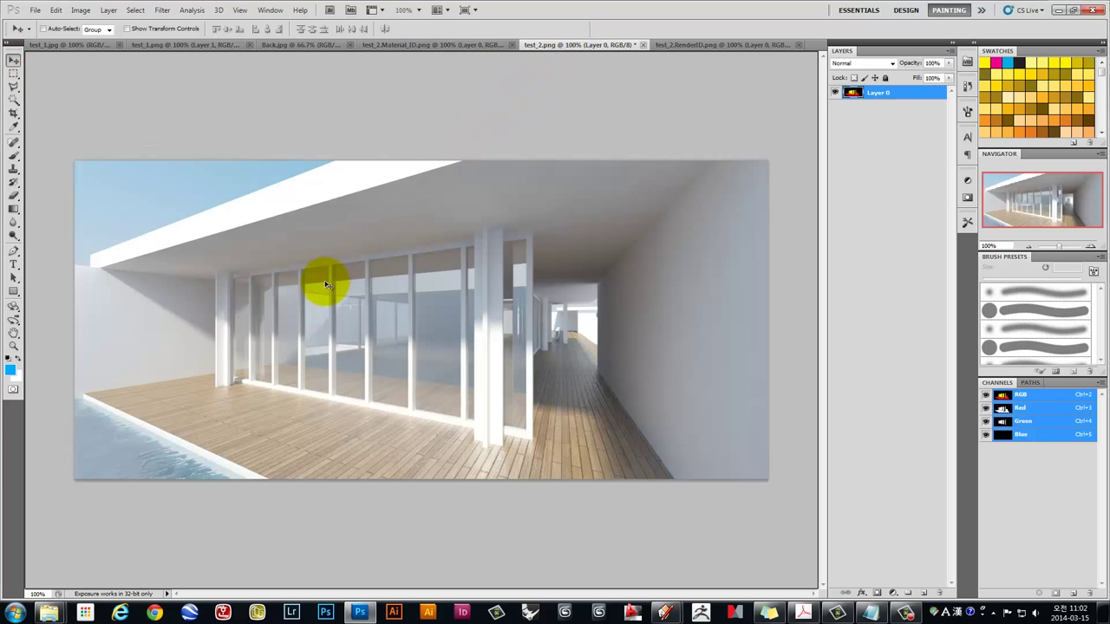
left_click_drag(566, 46, 305, 317)
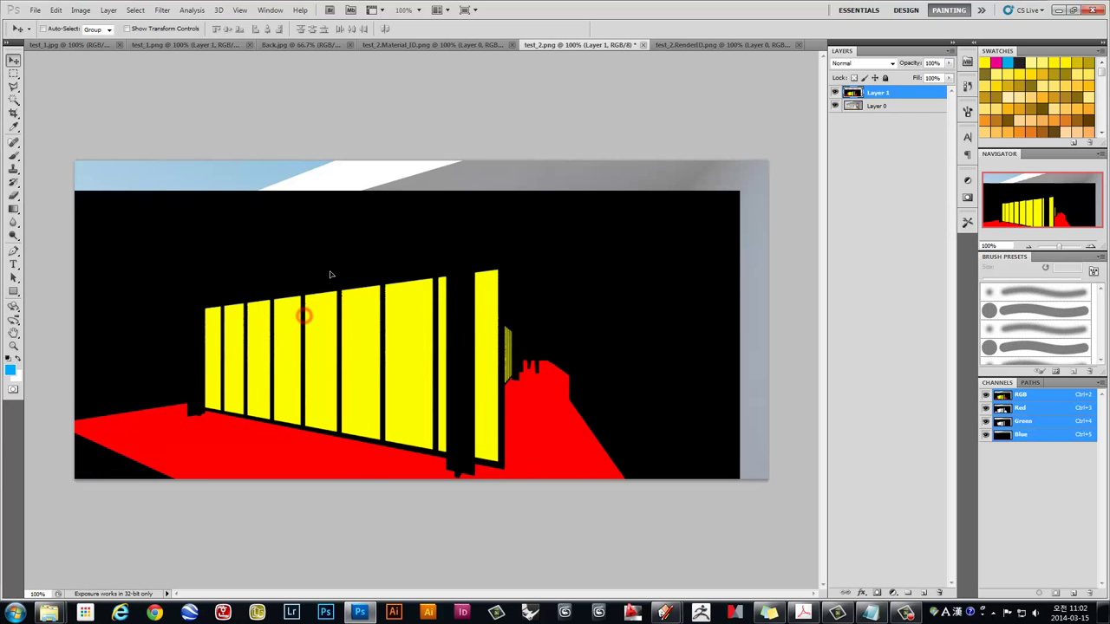
left_click_drag(330, 275, 346, 258)
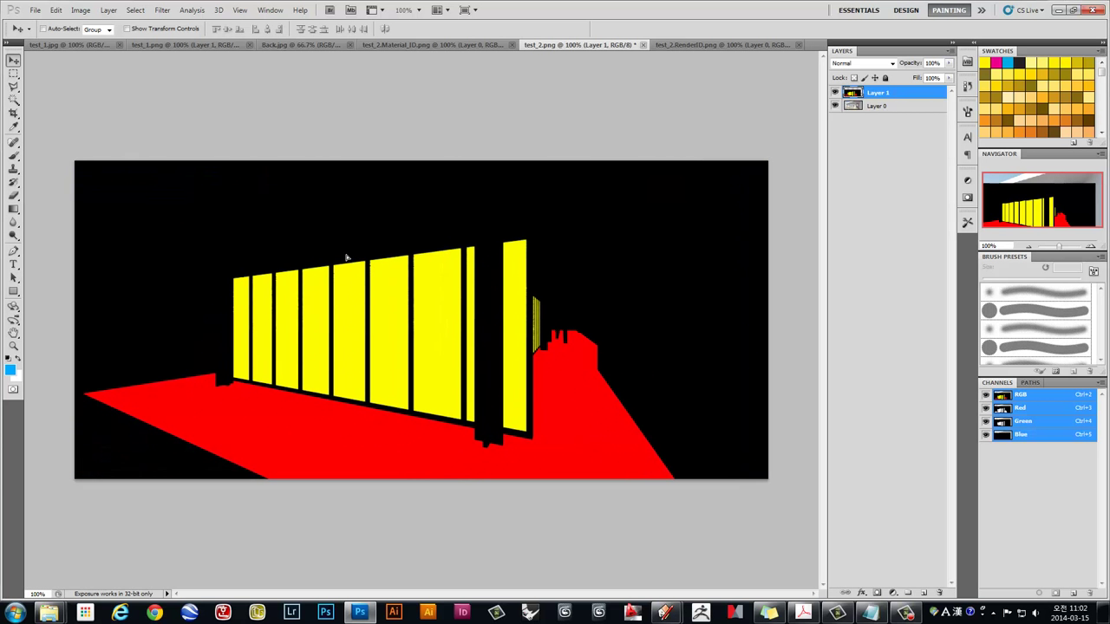
left_click(670, 44)
mouse_move(572, 195)
left_mouse_down()
mouse_move(557, 47)
mouse_move(480, 49)
left_mouse_up()
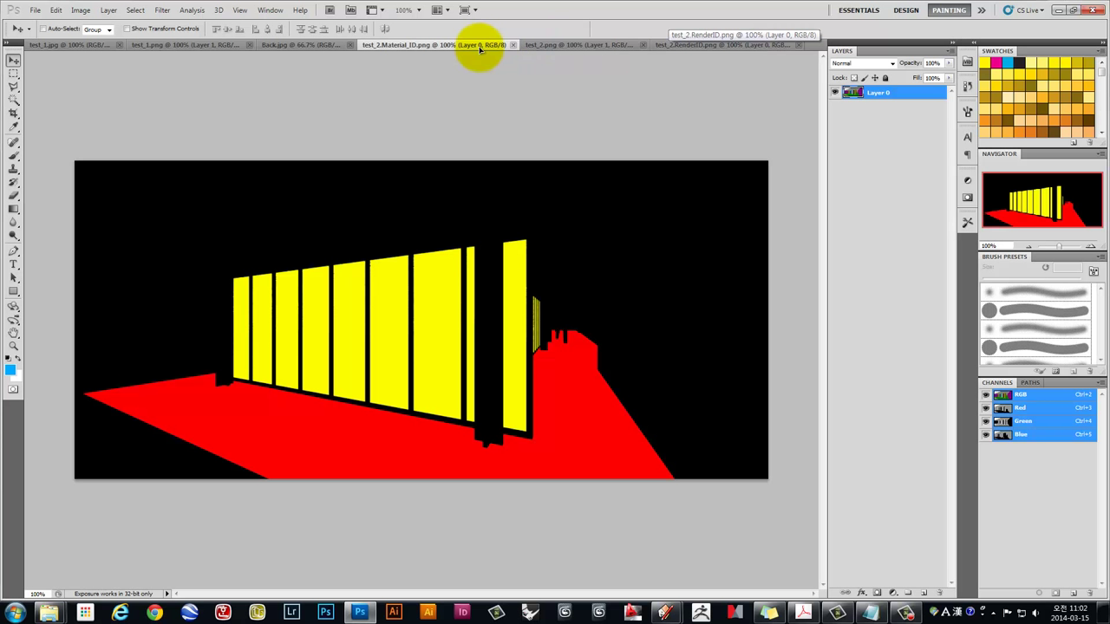
left_click_drag(479, 49, 551, 50)
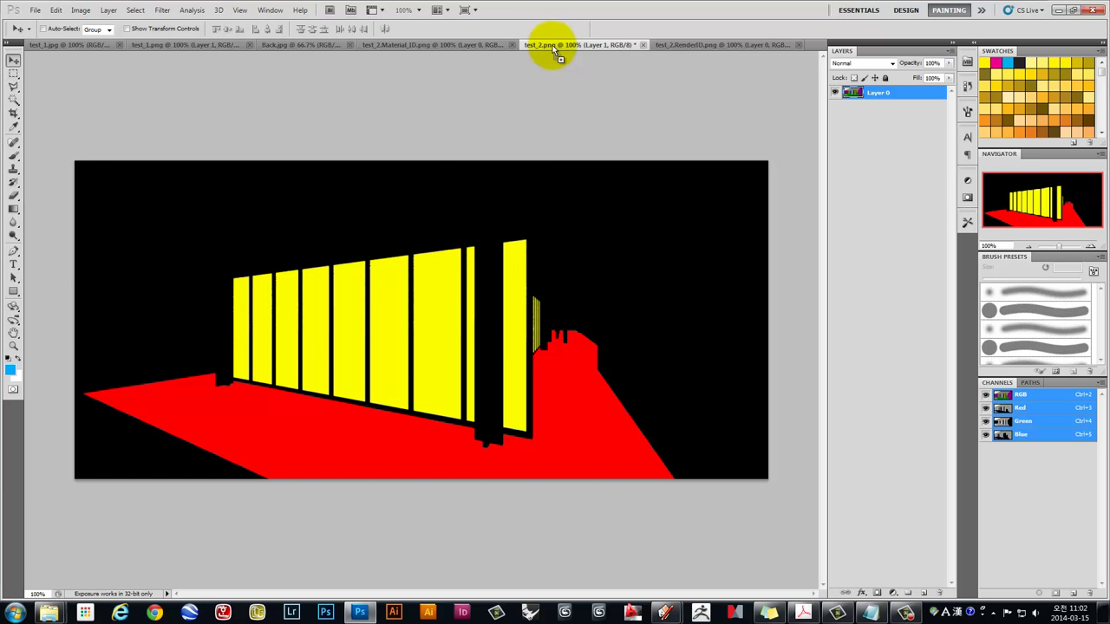
left_click_drag(551, 49, 529, 269)
left_click_drag(474, 308, 494, 244)
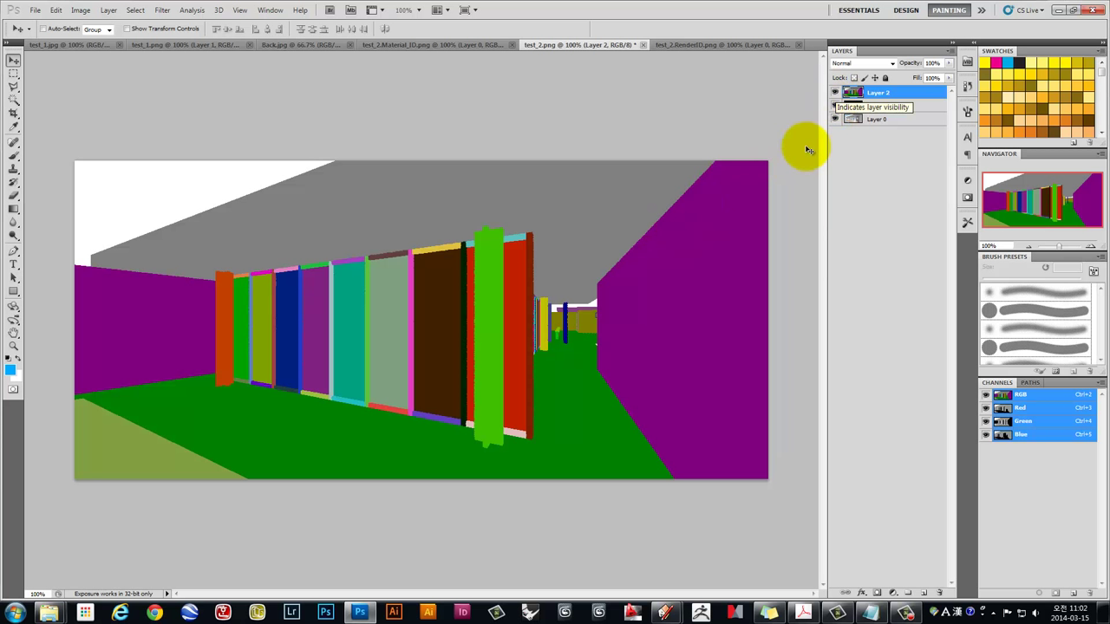
Hide the RenderID and Material ID layers and duplicate Layer 0
left_click(835, 93)
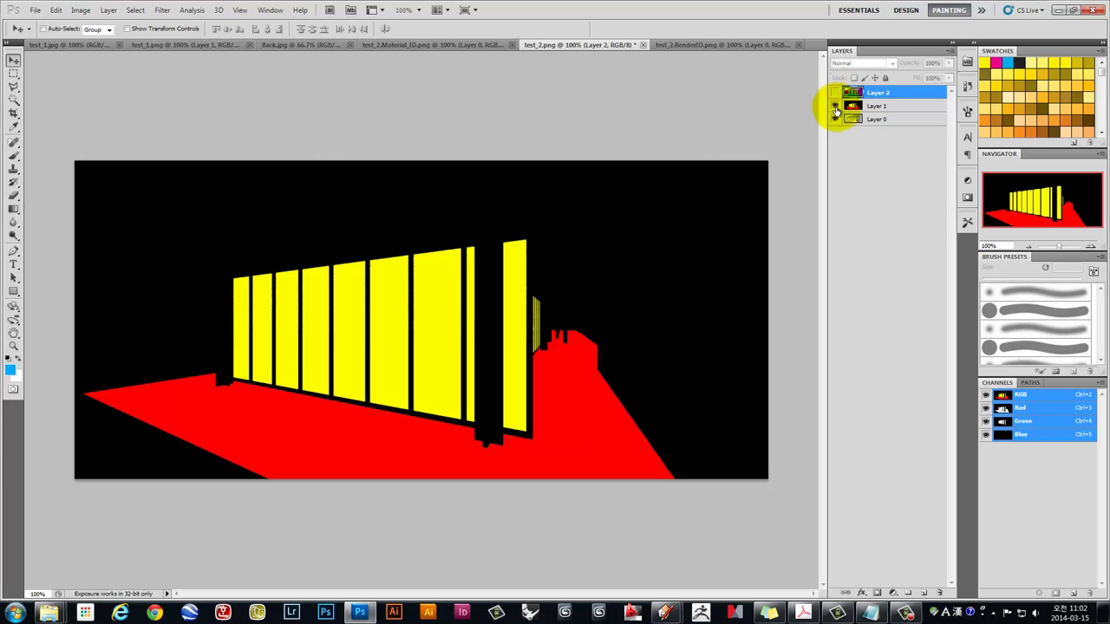
left_click(835, 105)
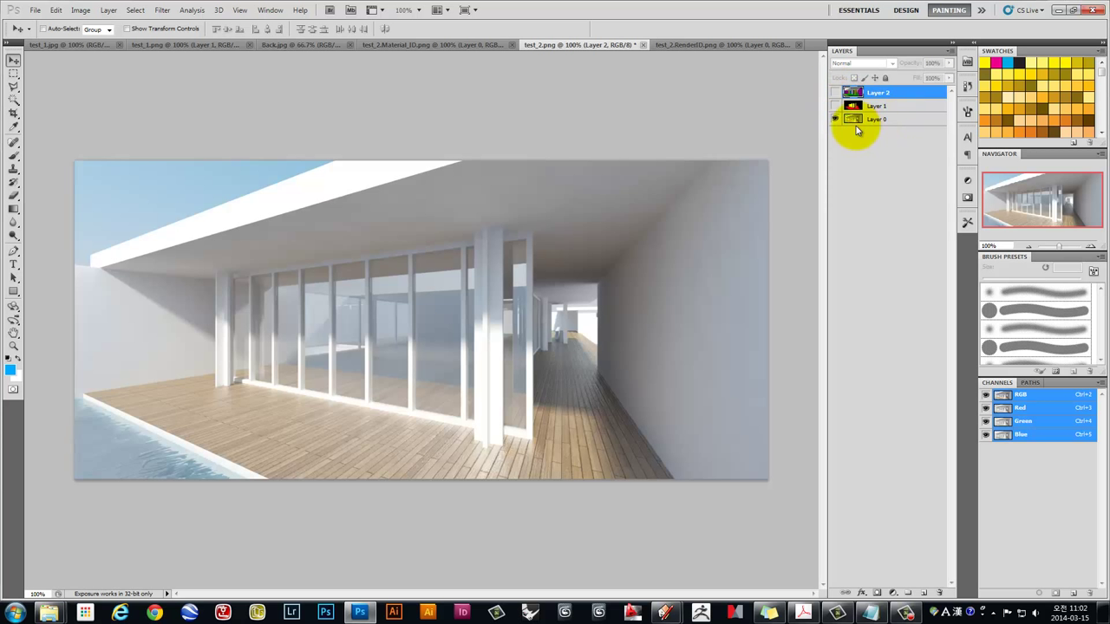
left_click_drag(881, 123, 922, 591)
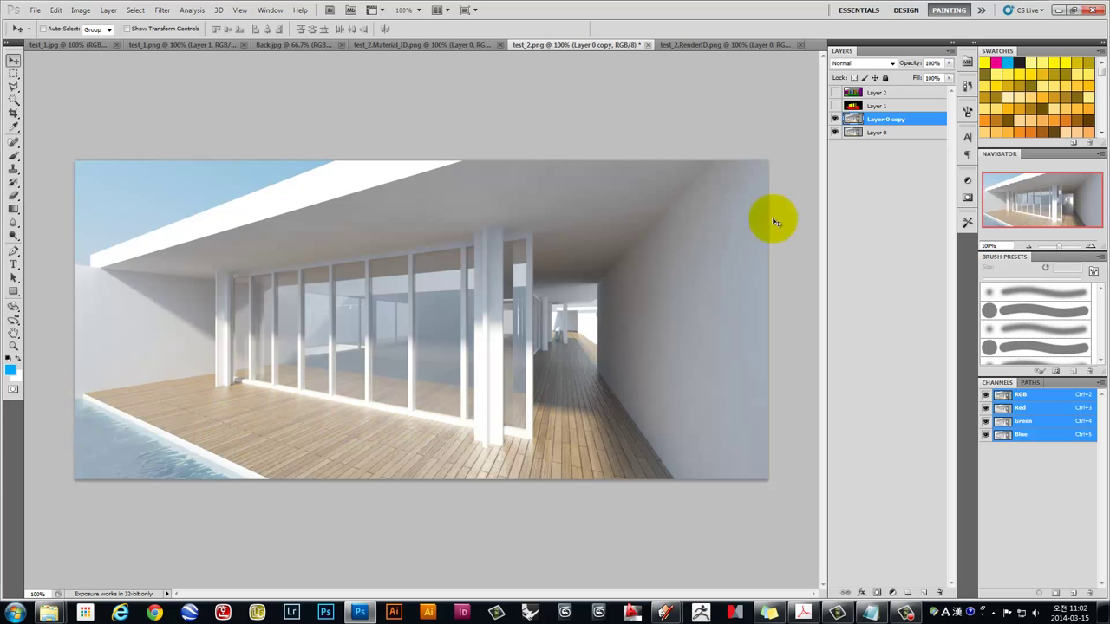
Magic-wand the red floor on Layer 1, hide Layer 1, and target Layer 0 copy
left_click(851, 107)
left_click(836, 106)
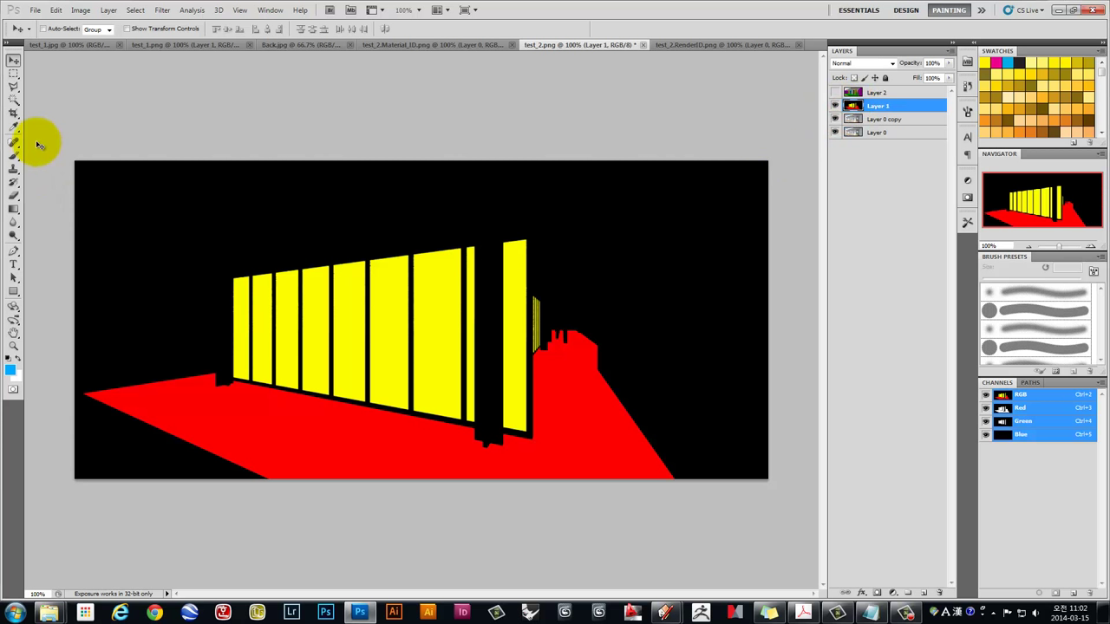
left_click(14, 100)
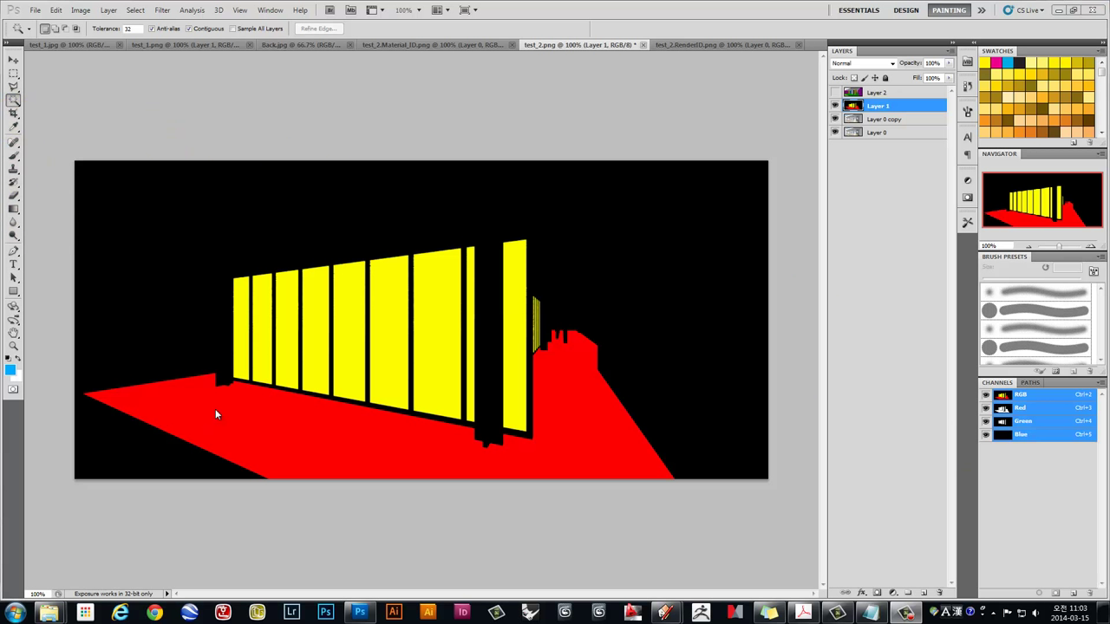
left_click(254, 419)
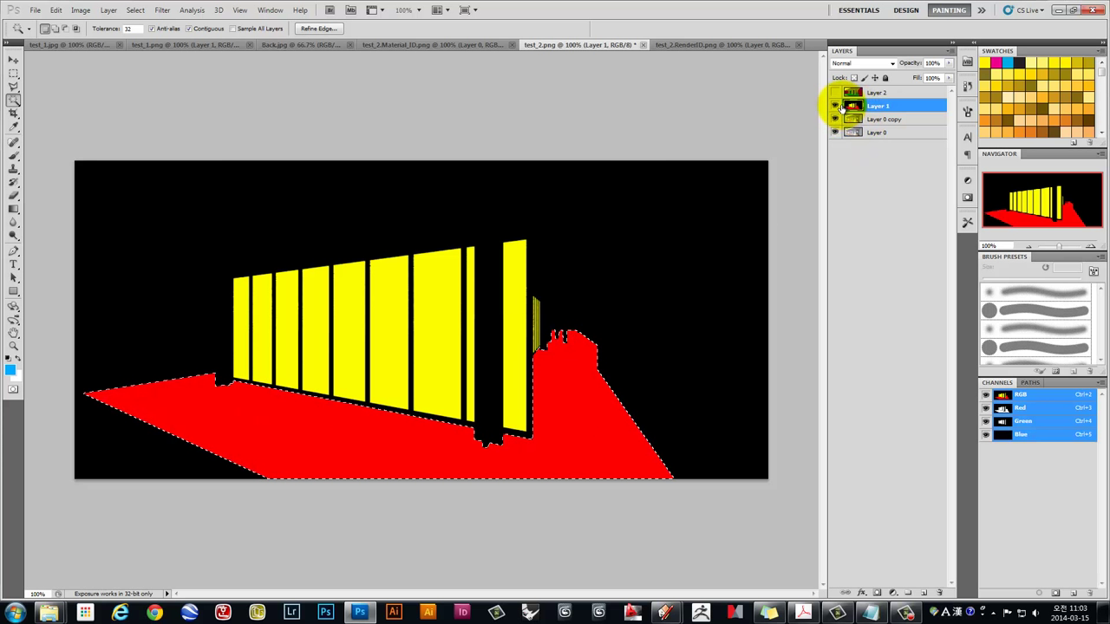
left_click(836, 106)
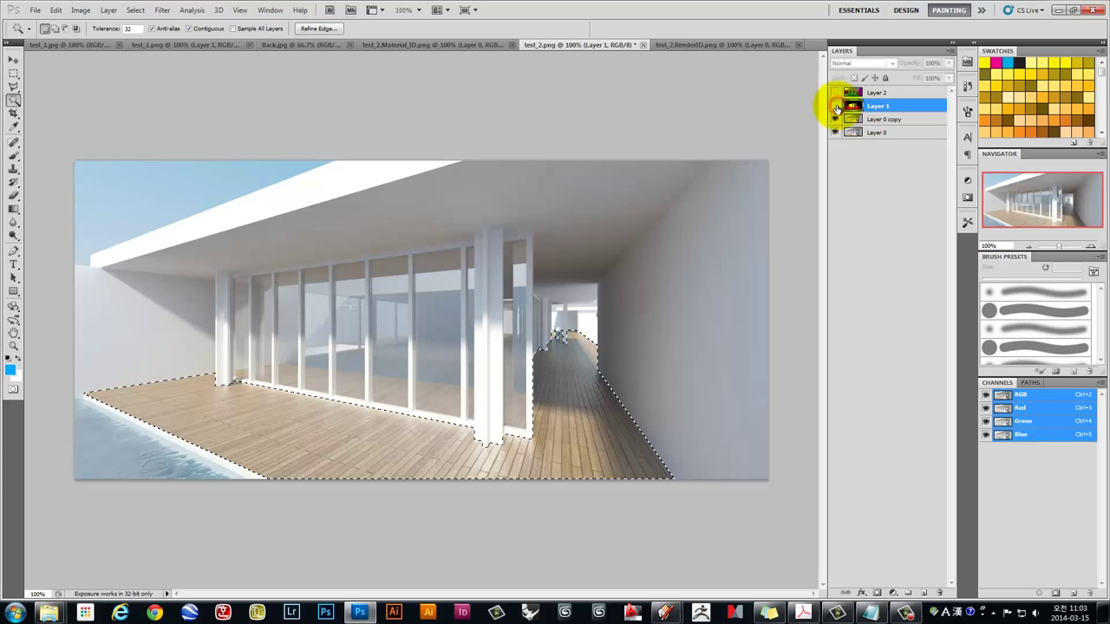
left_click(889, 119)
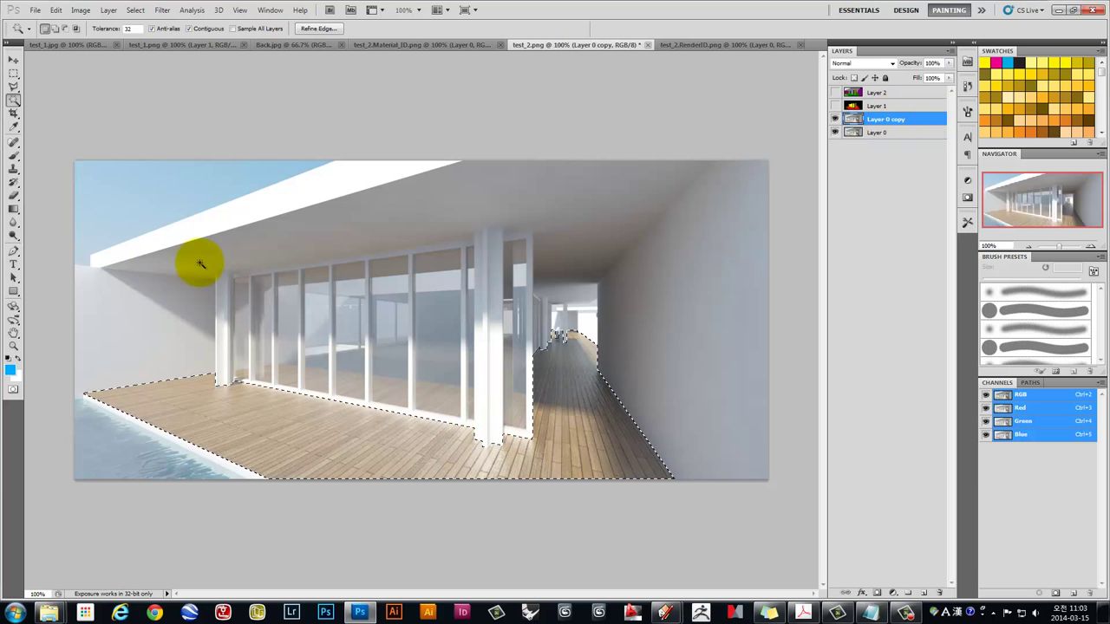
left_click(14, 60)
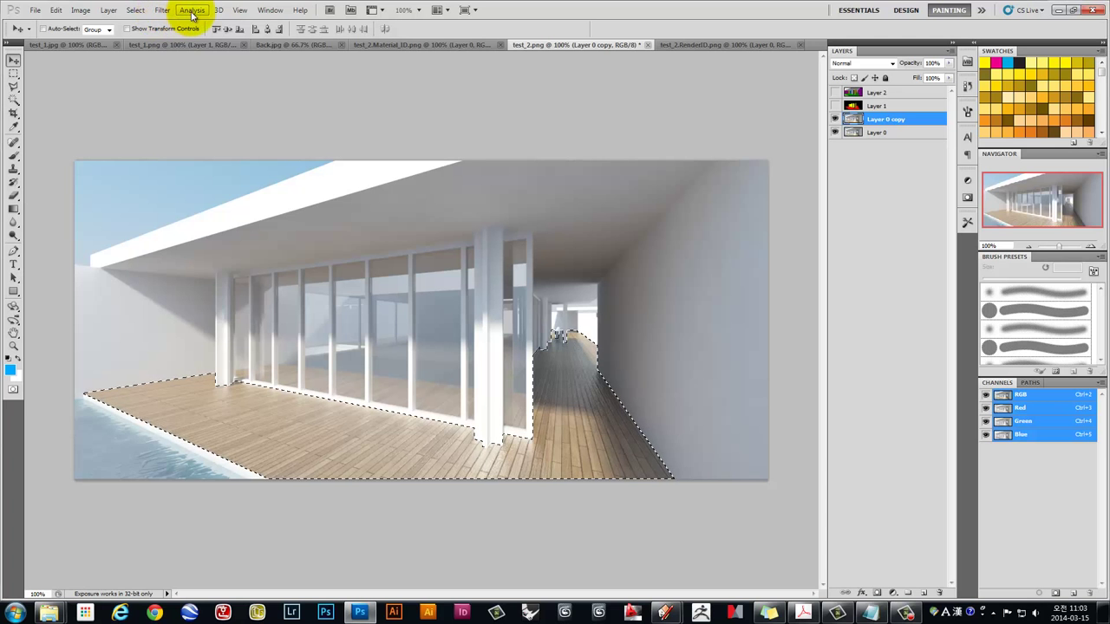
left_click(137, 11)
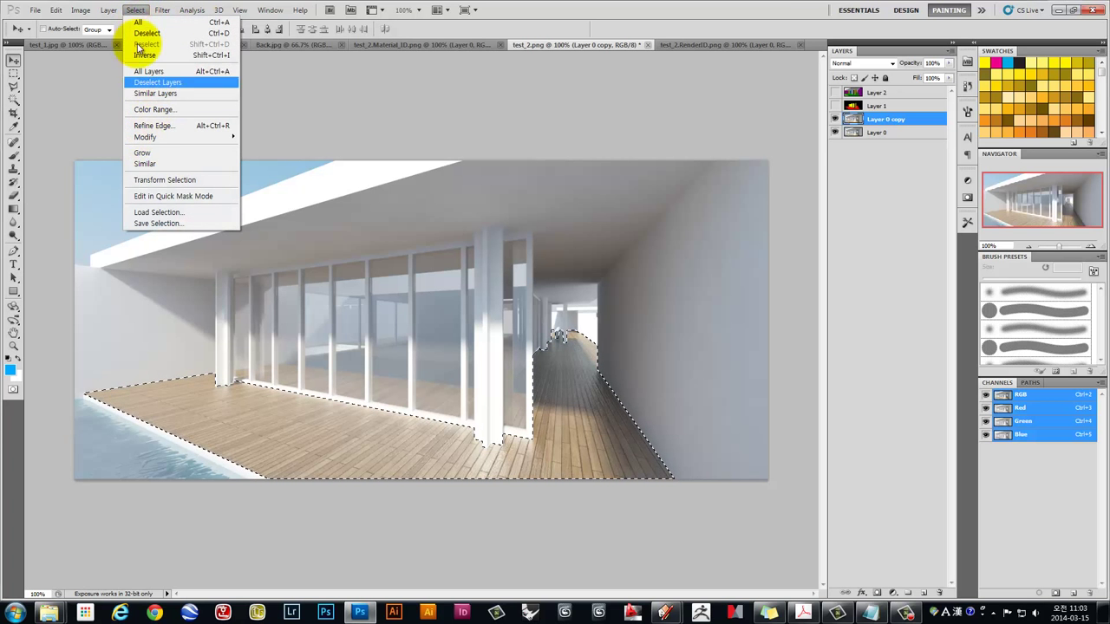
mouse_move(98, 39)
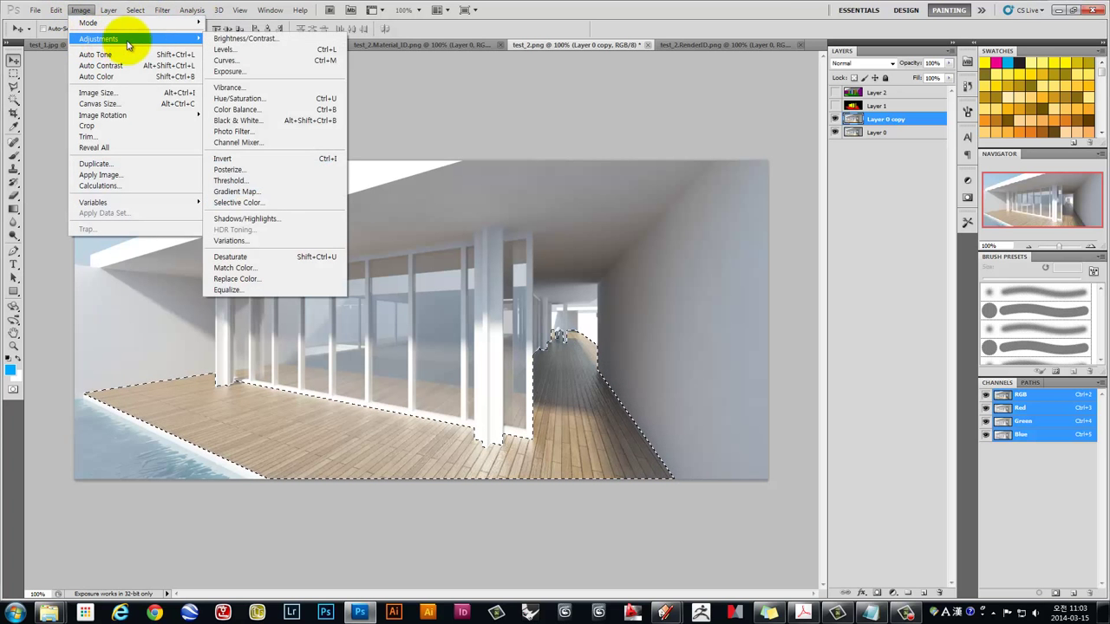
left_click(238, 61)
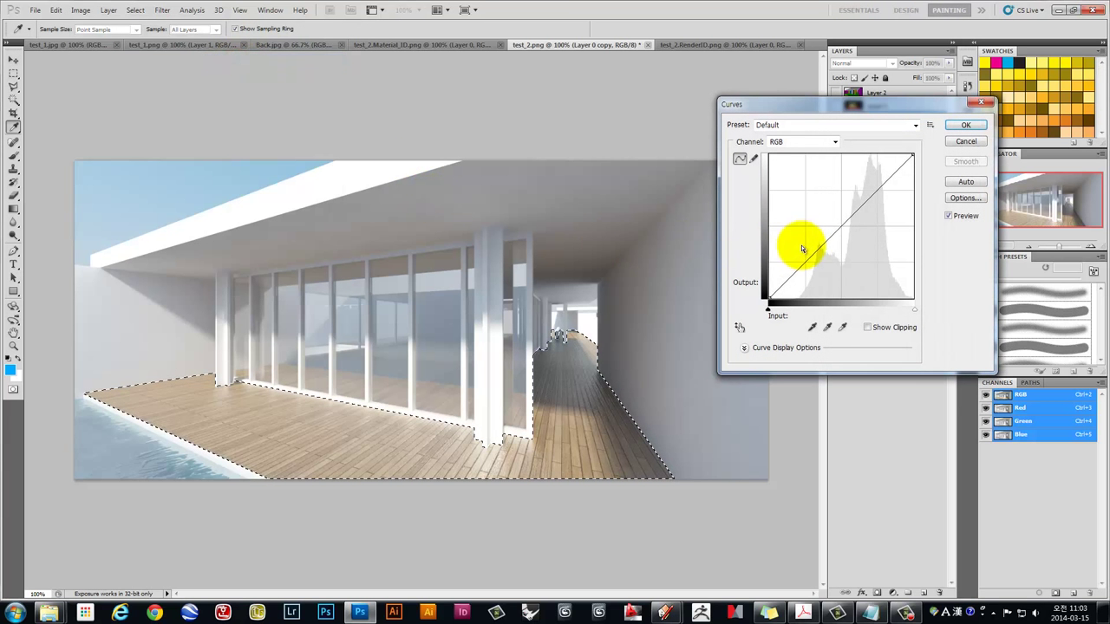
mouse_move(840, 231)
left_mouse_down()
mouse_move(831, 210)
mouse_move(816, 254)
left_mouse_up()
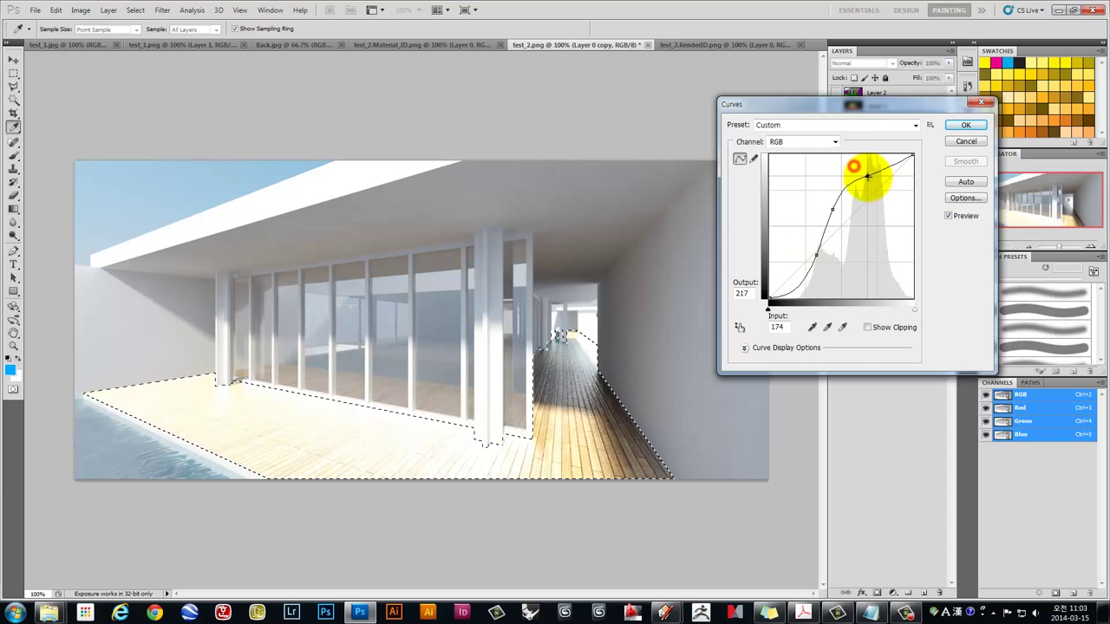
left_click_drag(863, 188, 868, 180)
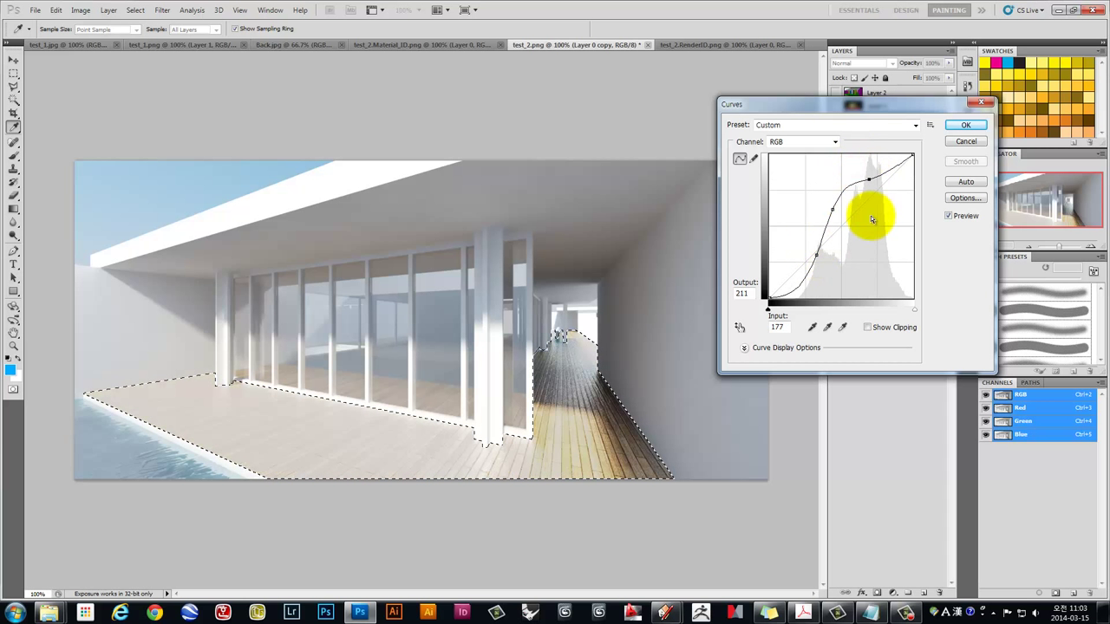
left_click(967, 144)
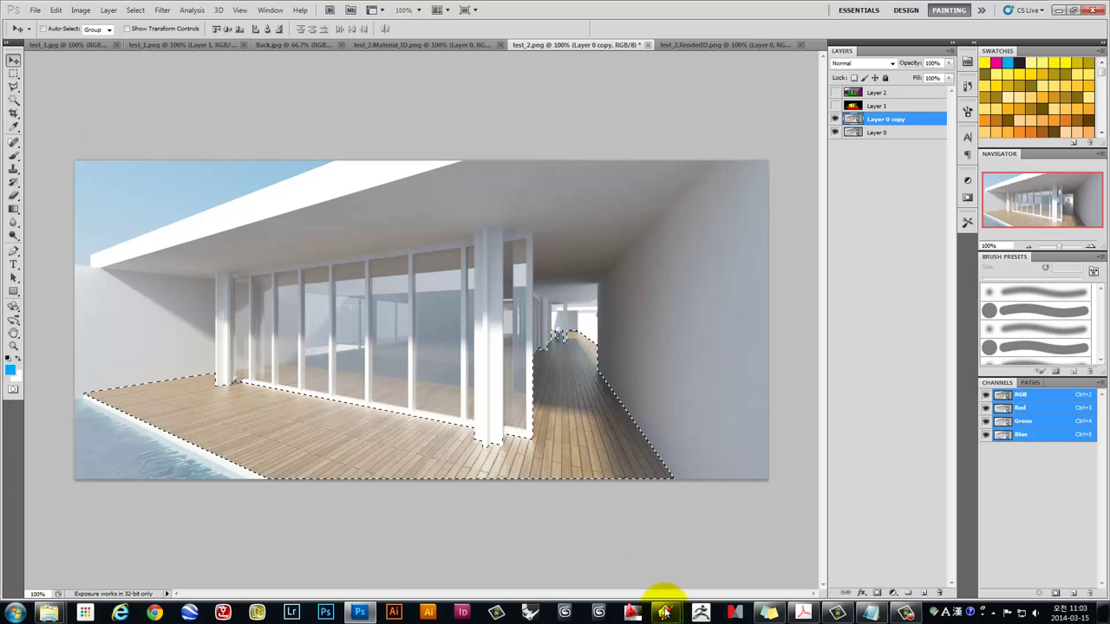
Return to SketchUp and reposition the V-Ray options dialog showing channels and output size
left_click(584, 565)
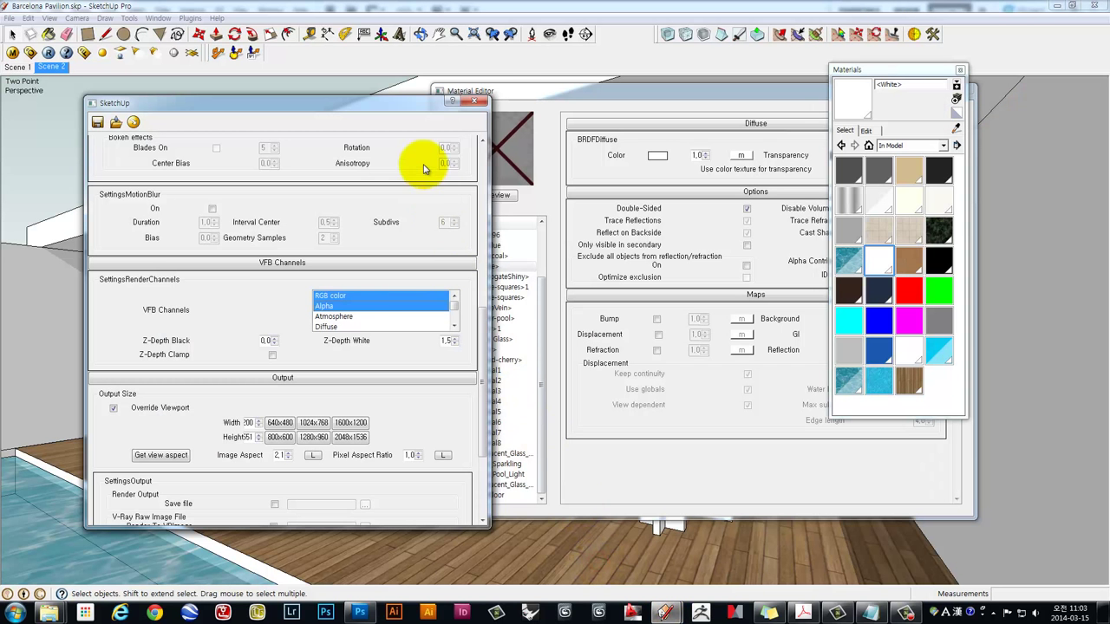
left_click_drag(397, 104, 541, 71)
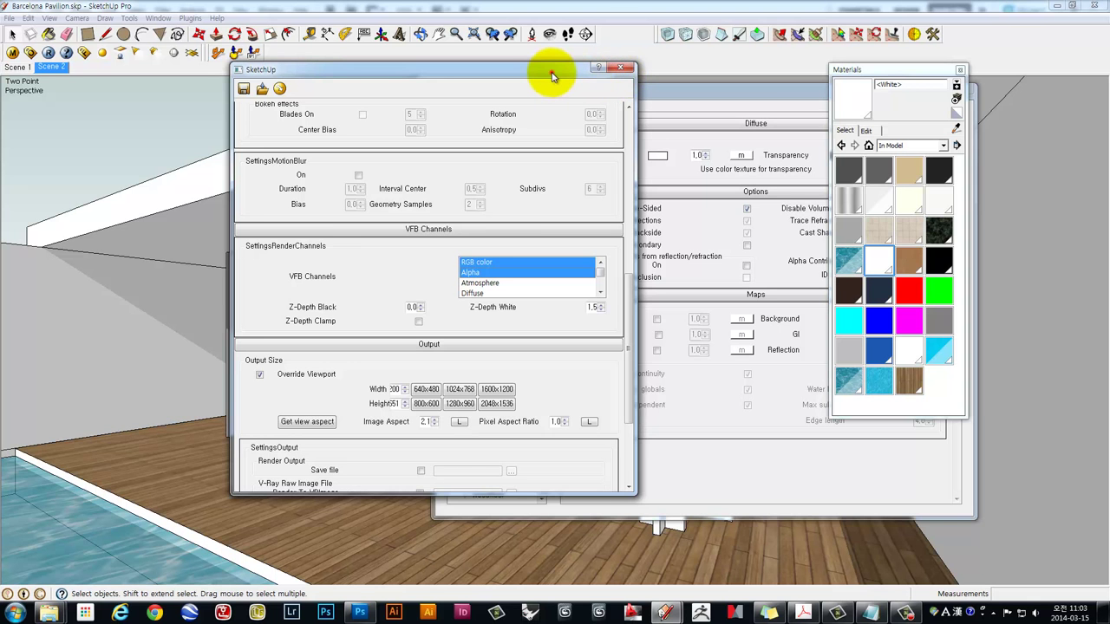
mouse_move(553, 78)
left_mouse_down()
mouse_move(483, 83)
mouse_move(440, 123)
left_mouse_up()
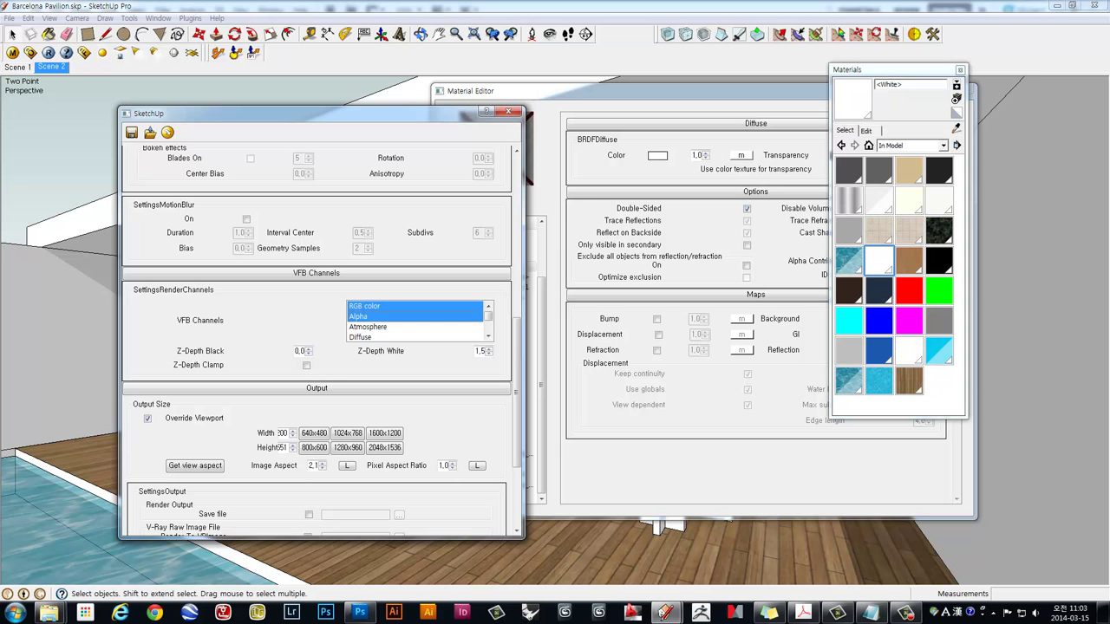